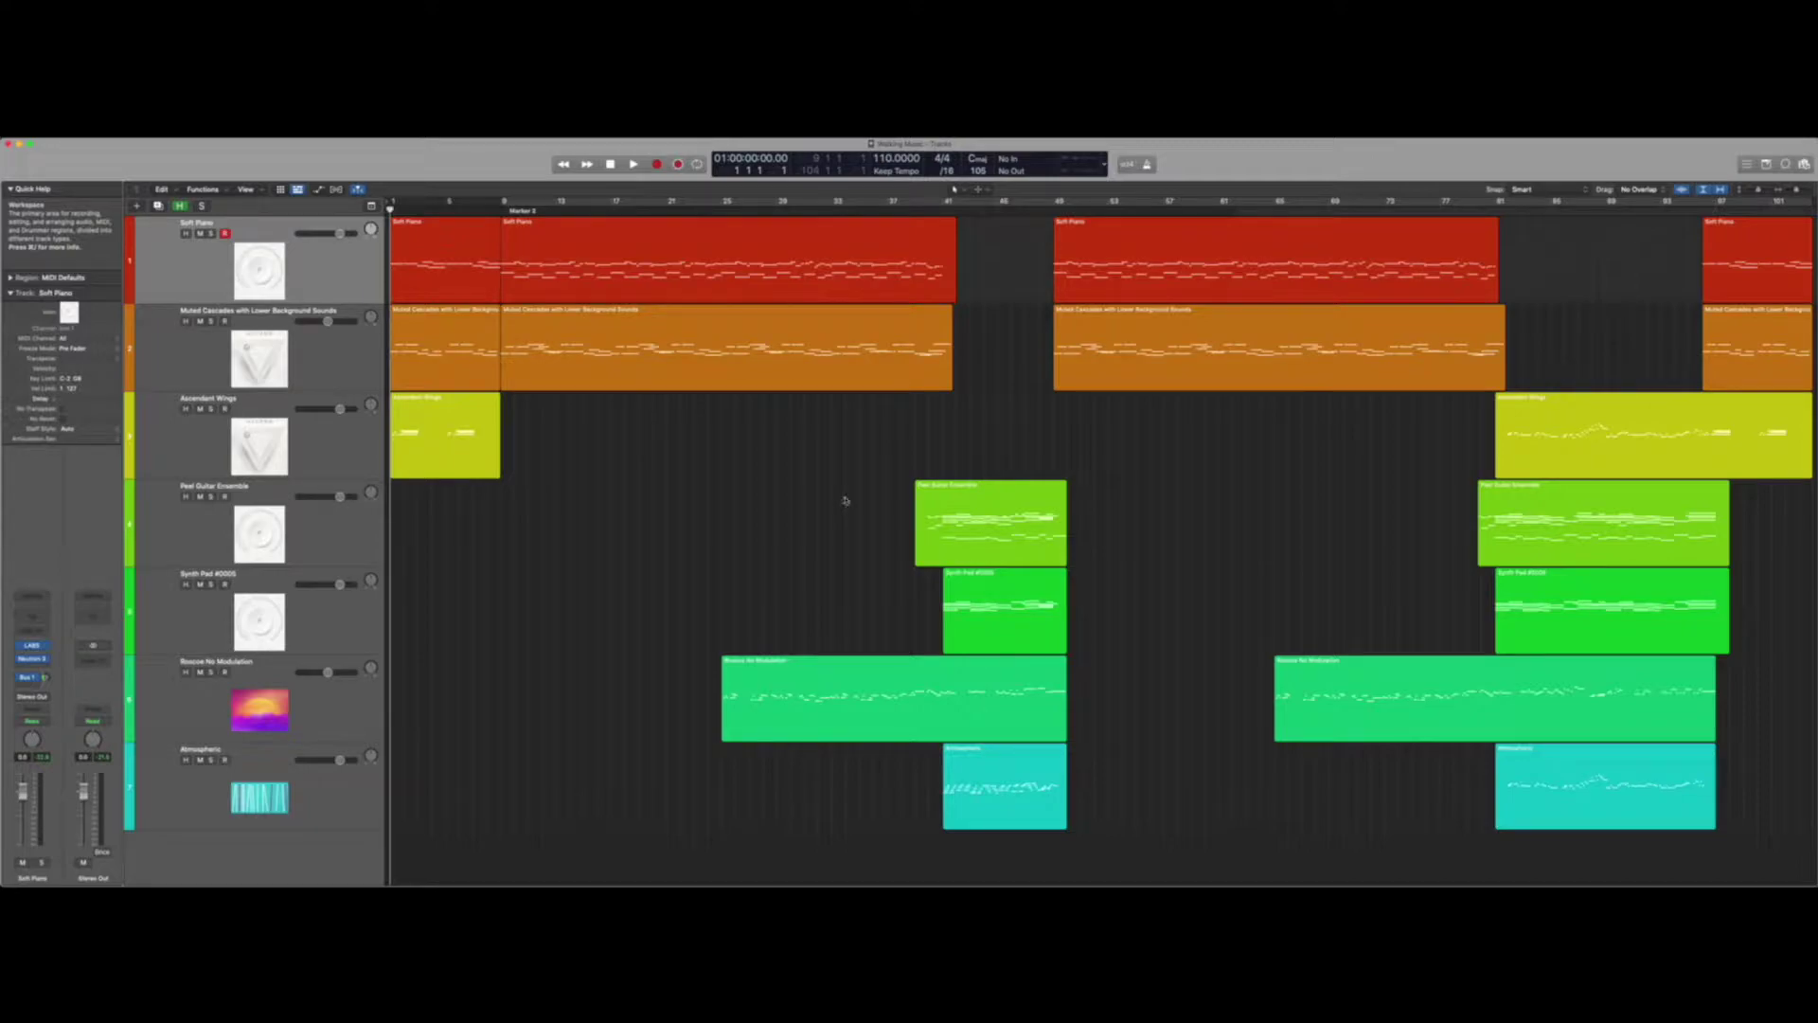
# - Select the first four tracks in turn, return to the Soft Piano track and deselect its regions
pyautogui.press('Down')
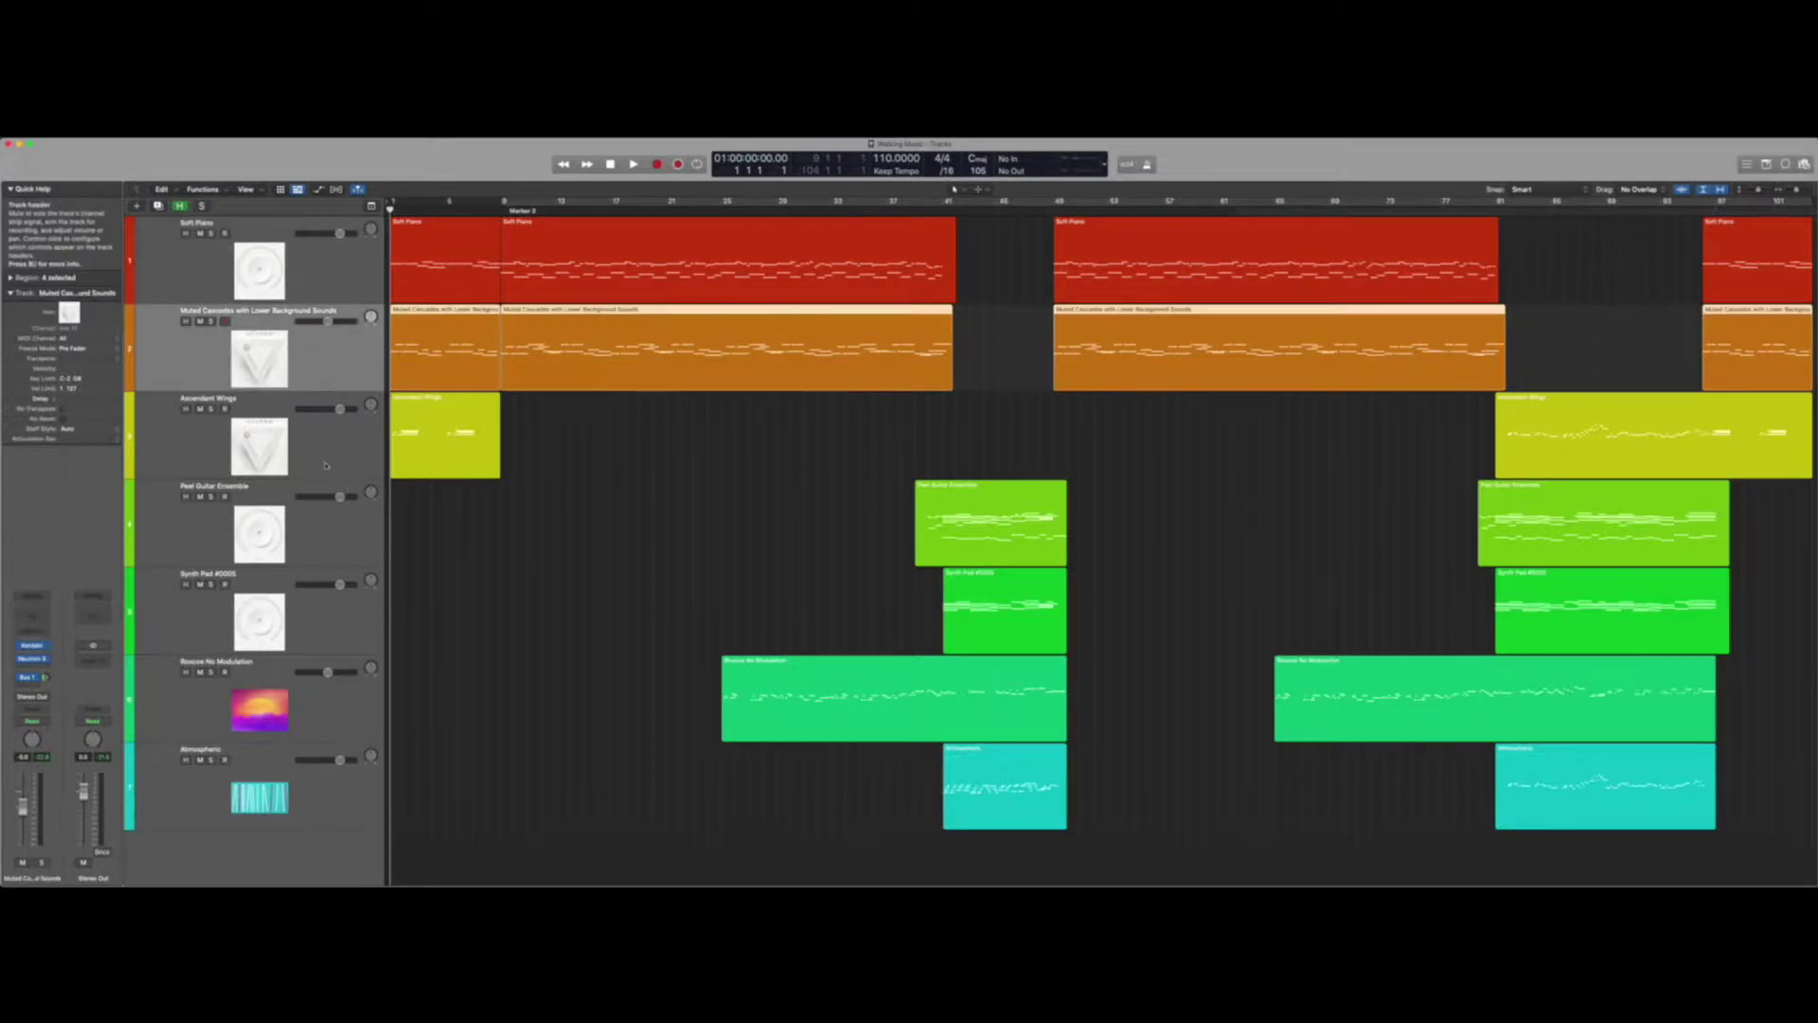
pyautogui.press('Down')
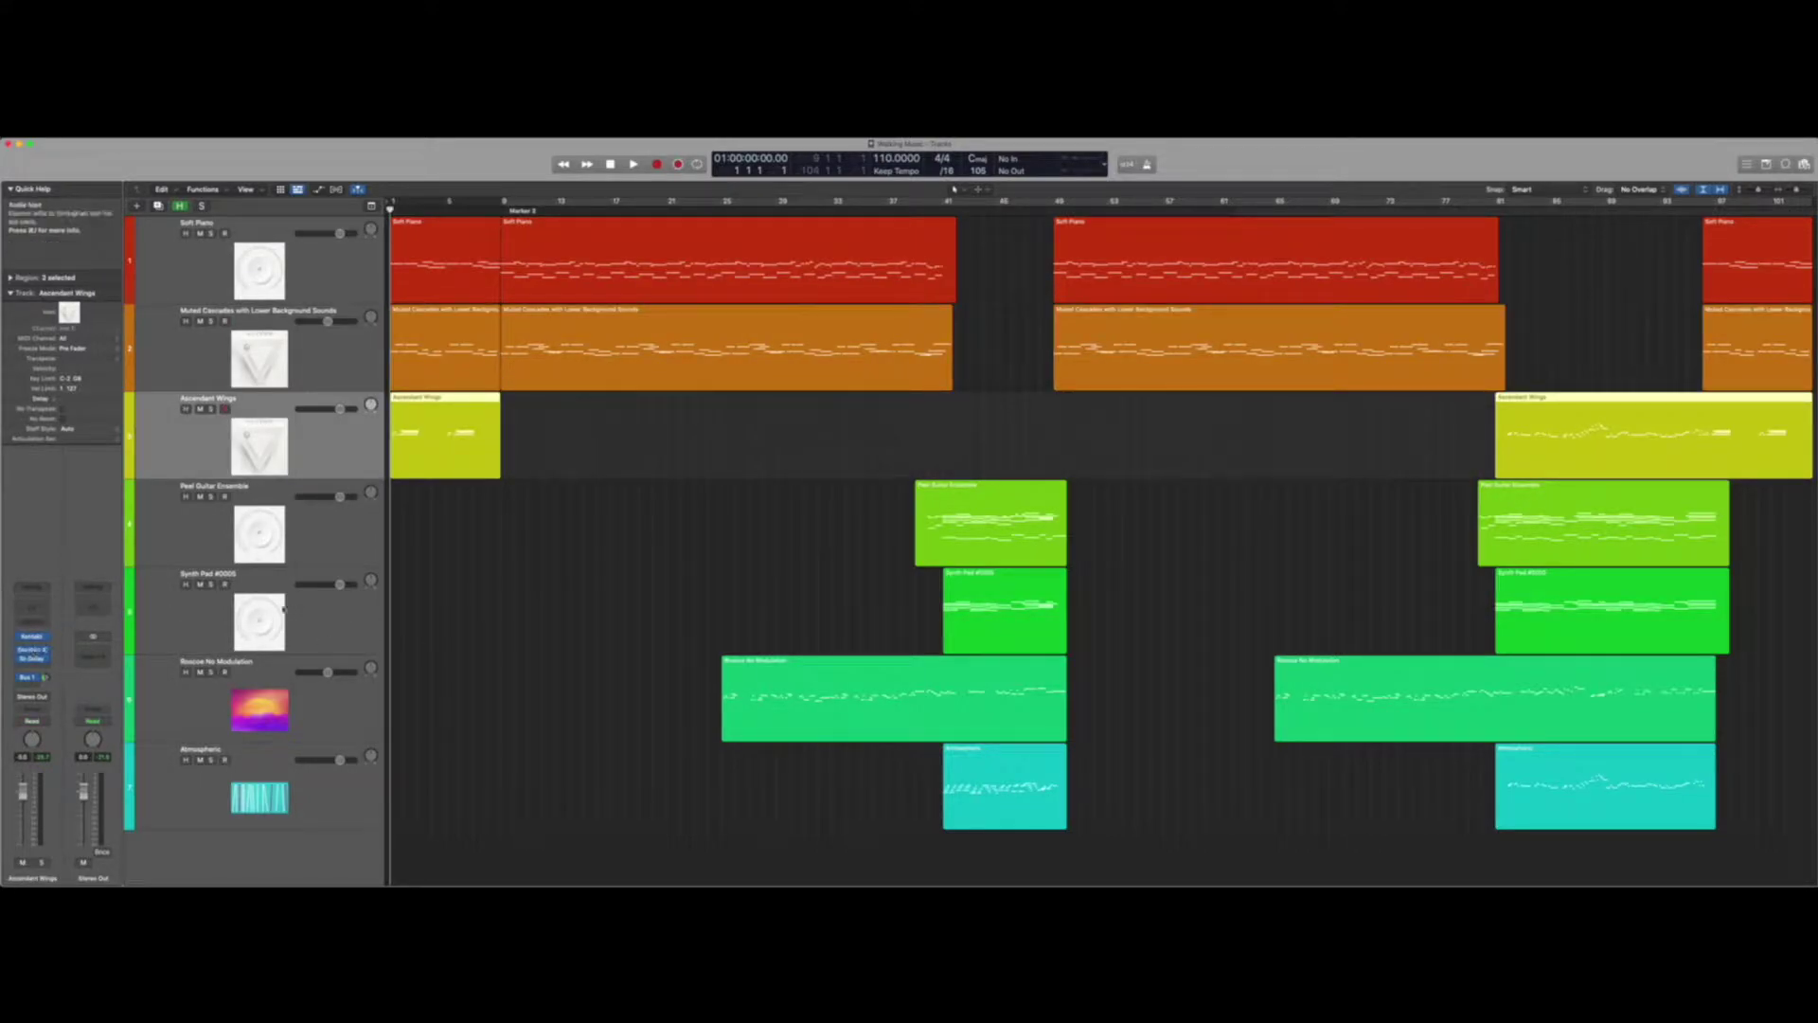
pyautogui.press('Down')
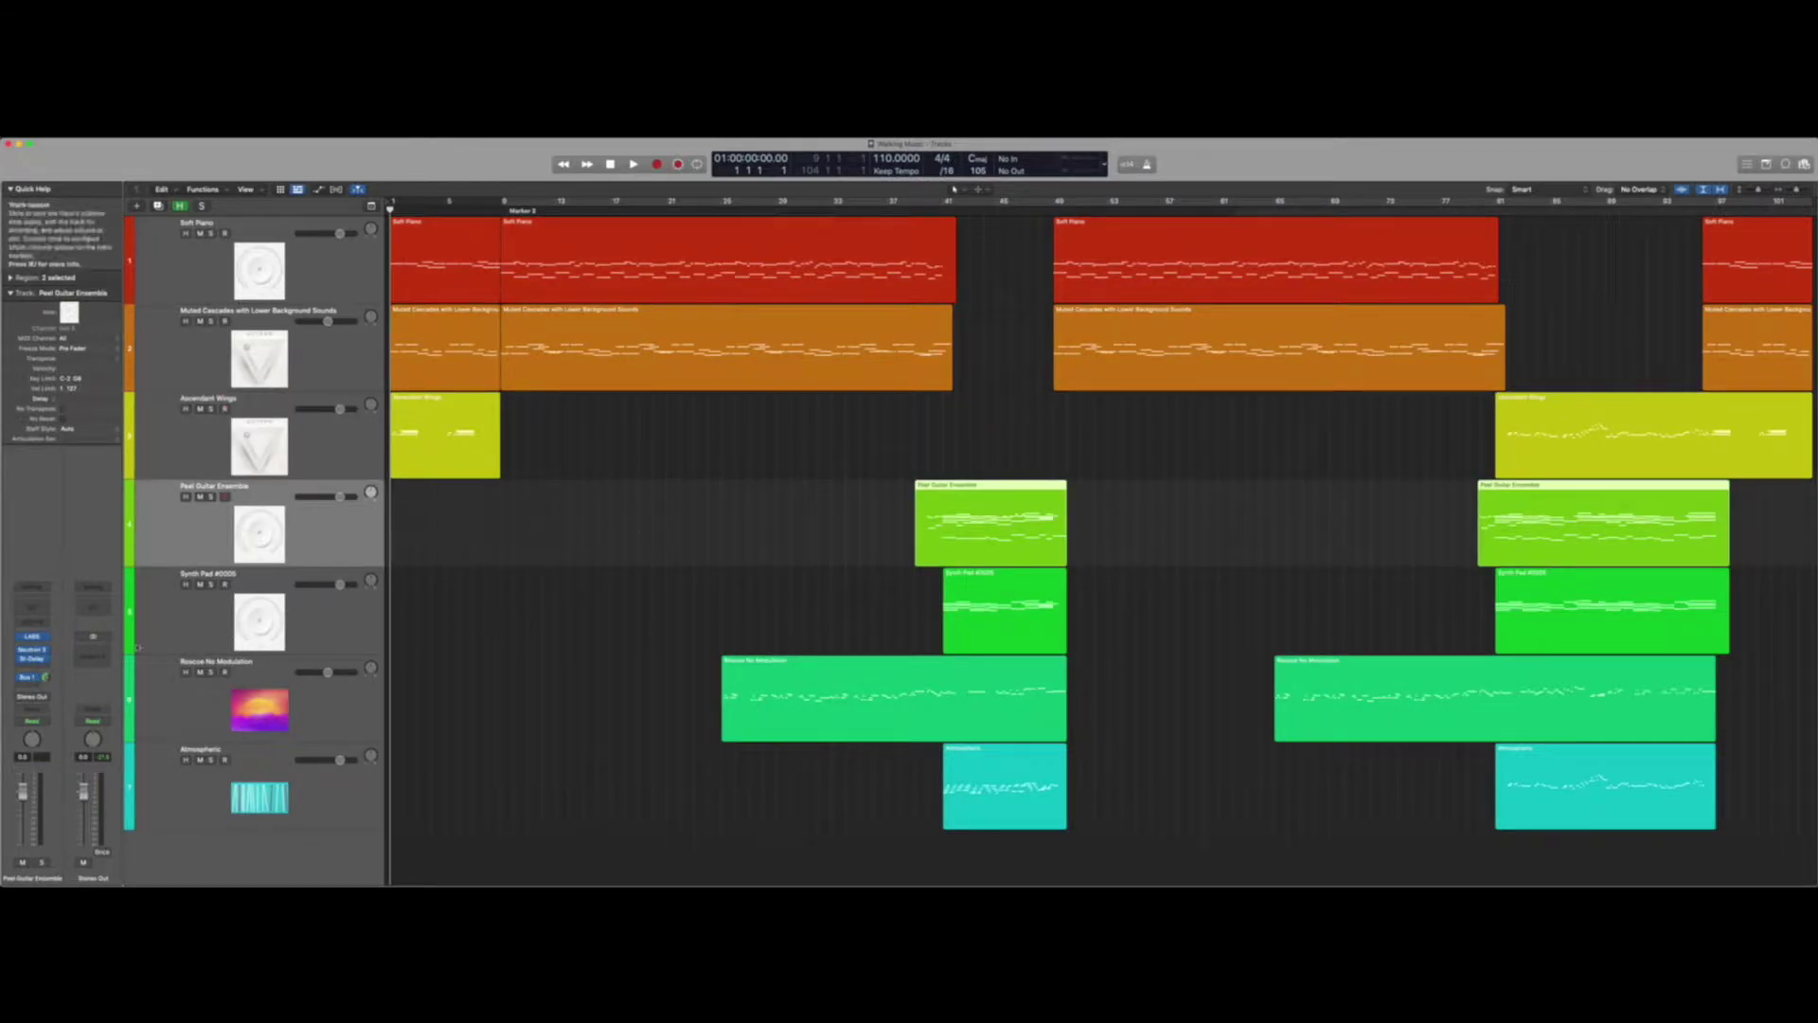
pyautogui.click(347, 289)
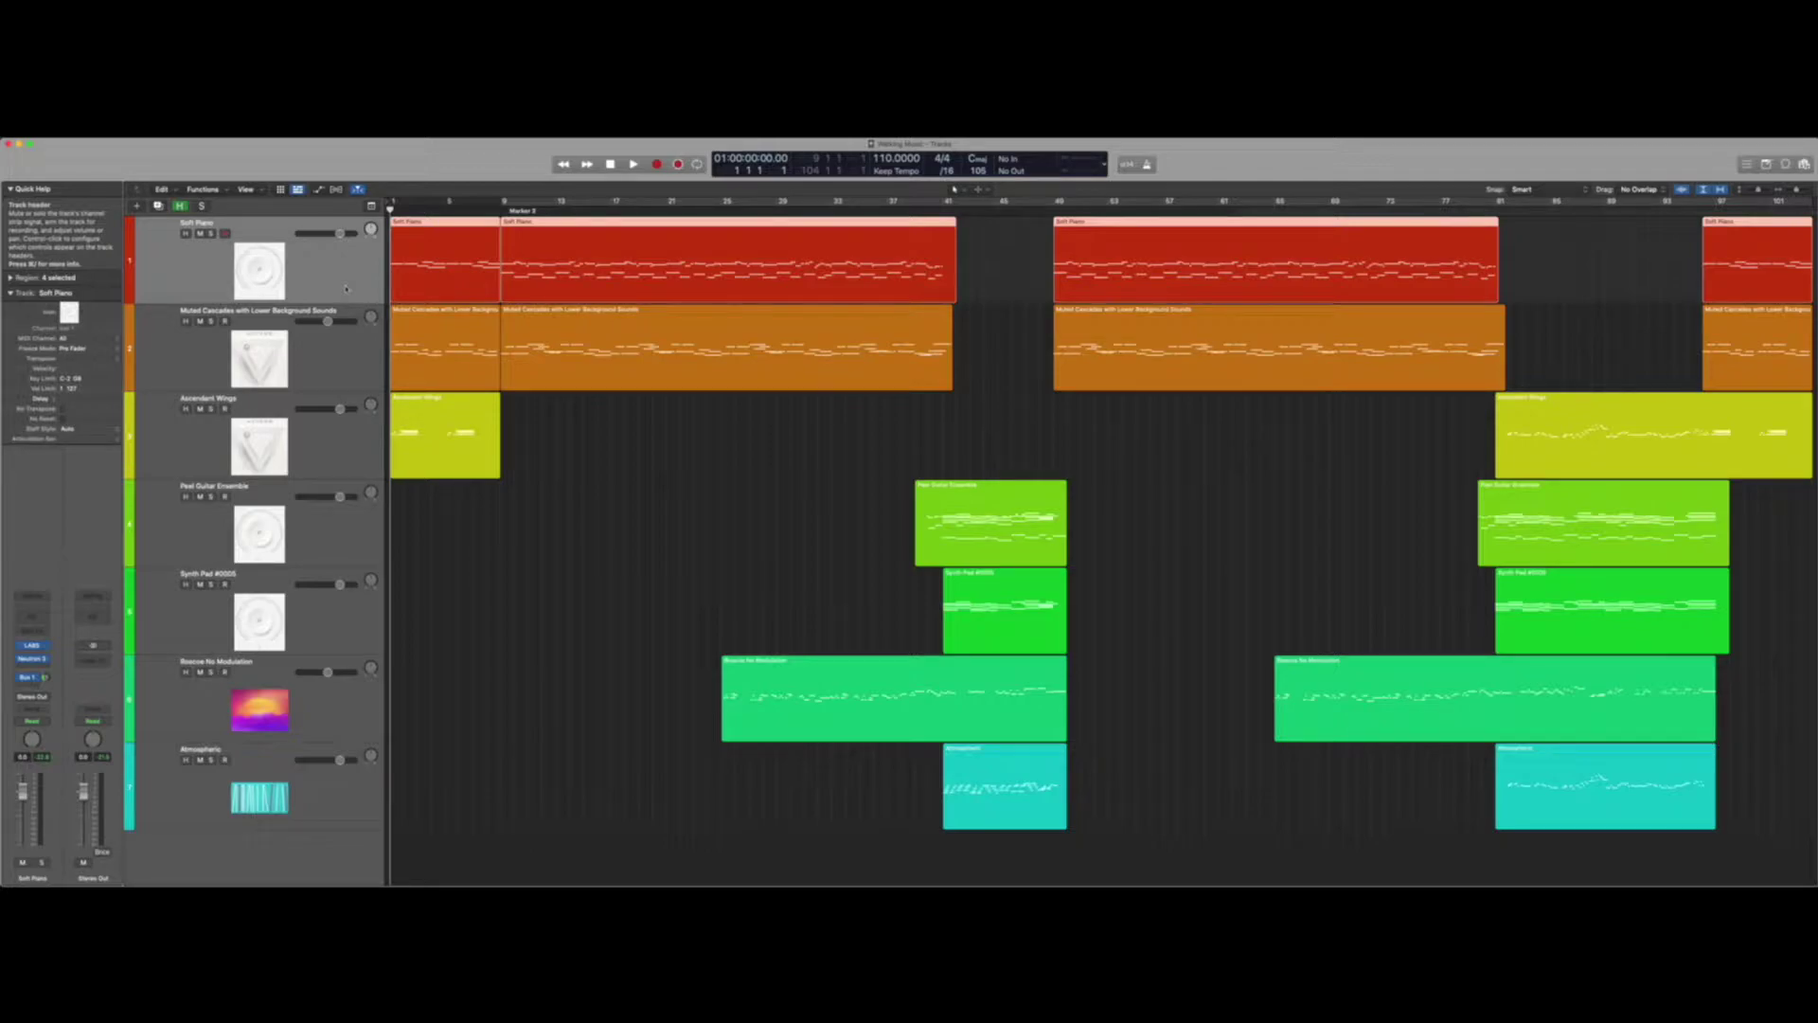
pyautogui.click(712, 452)
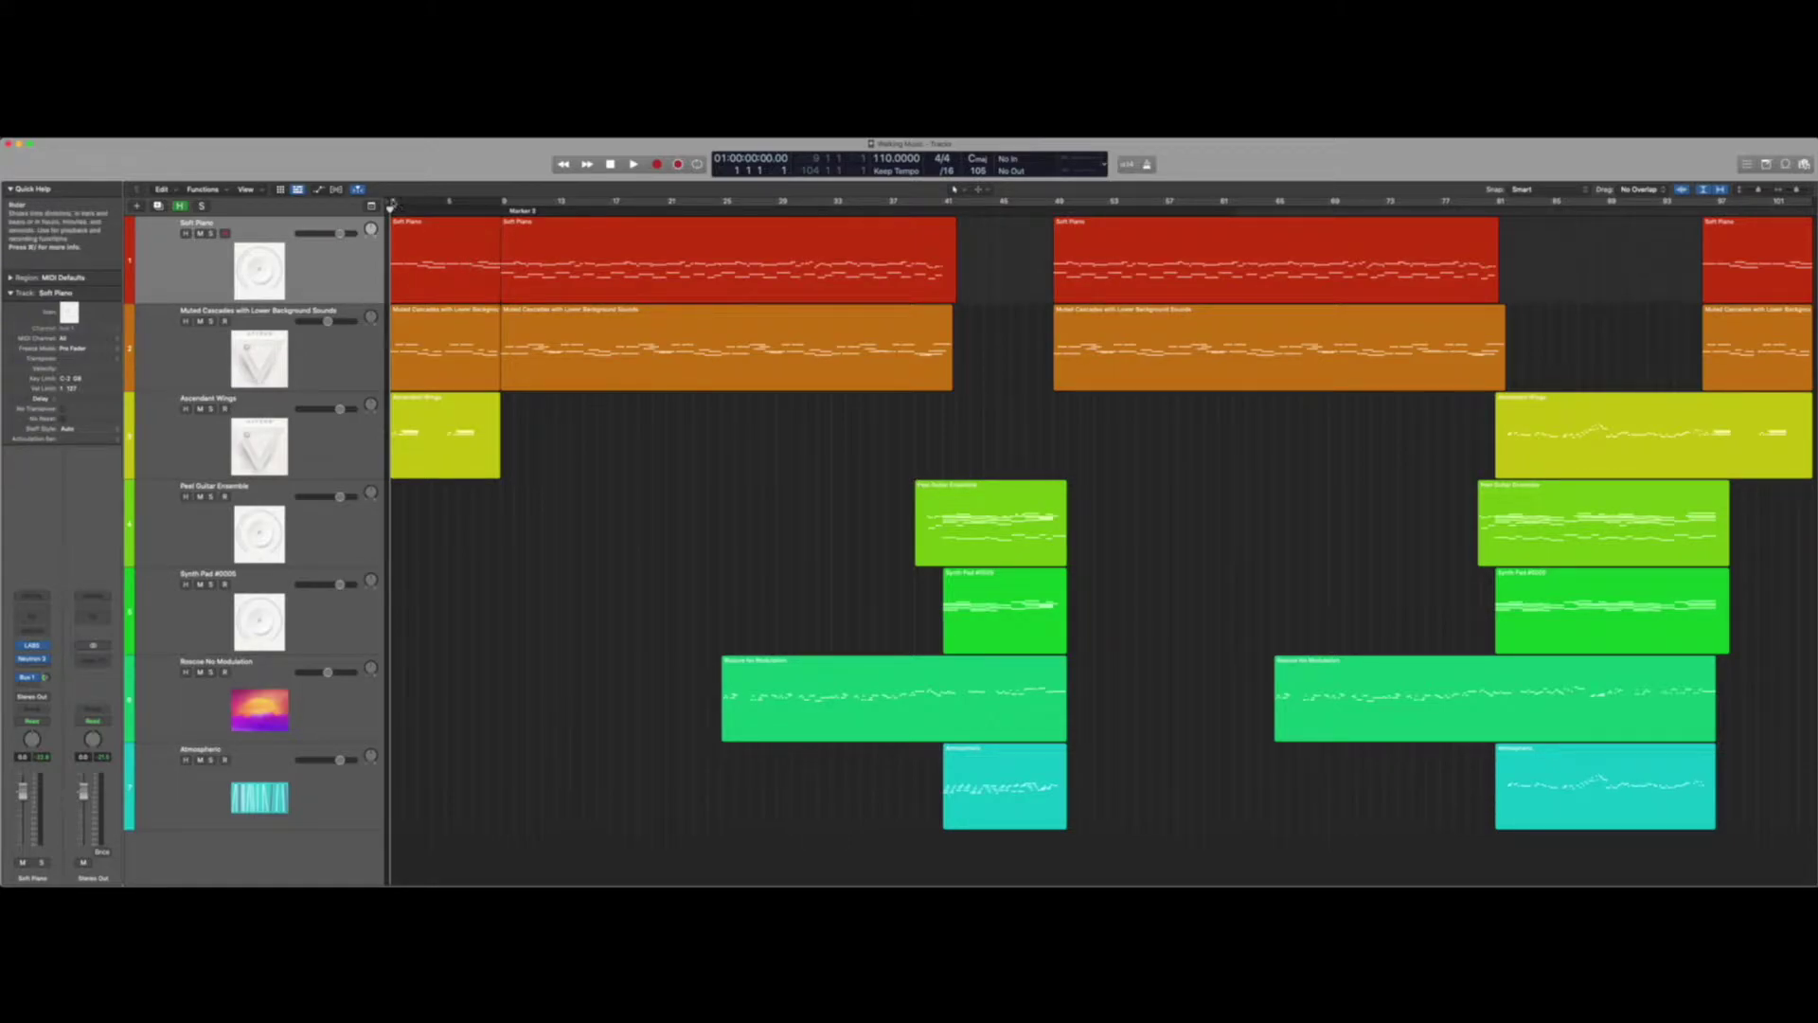
# - Play the project from bar 1 with cycle mode off
pyautogui.press('c')
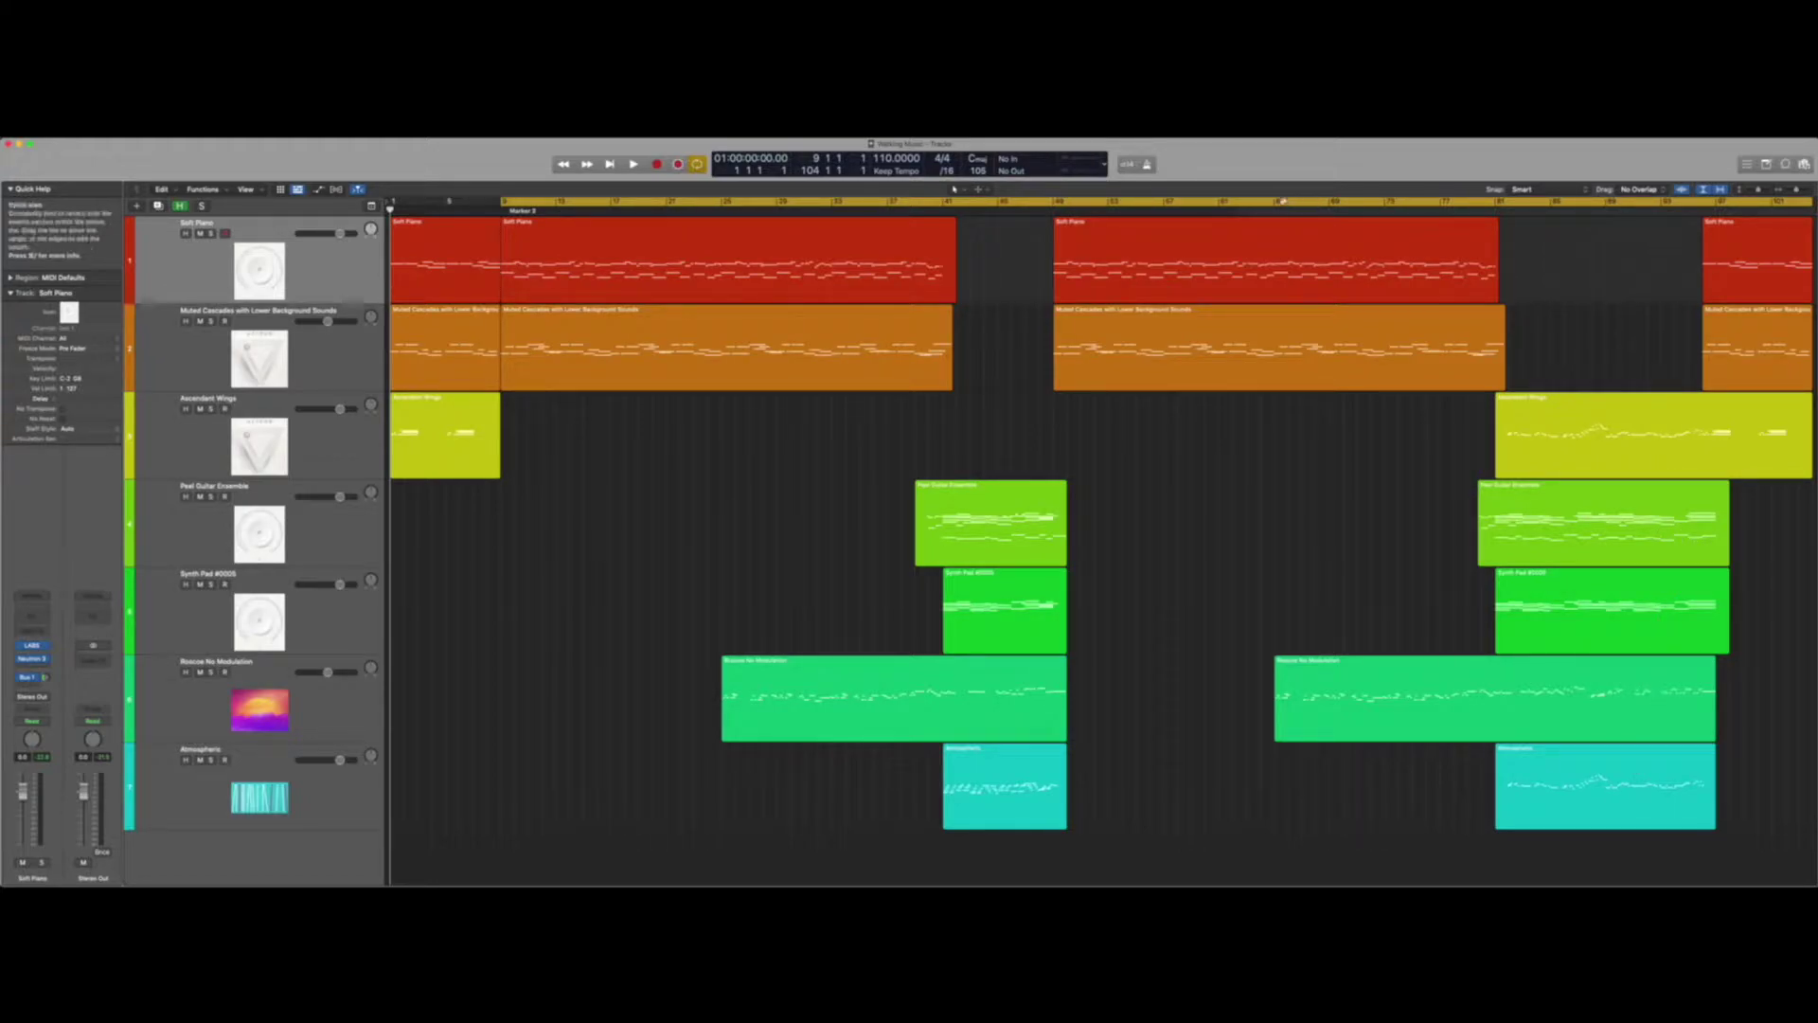
pyautogui.click(1269, 201)
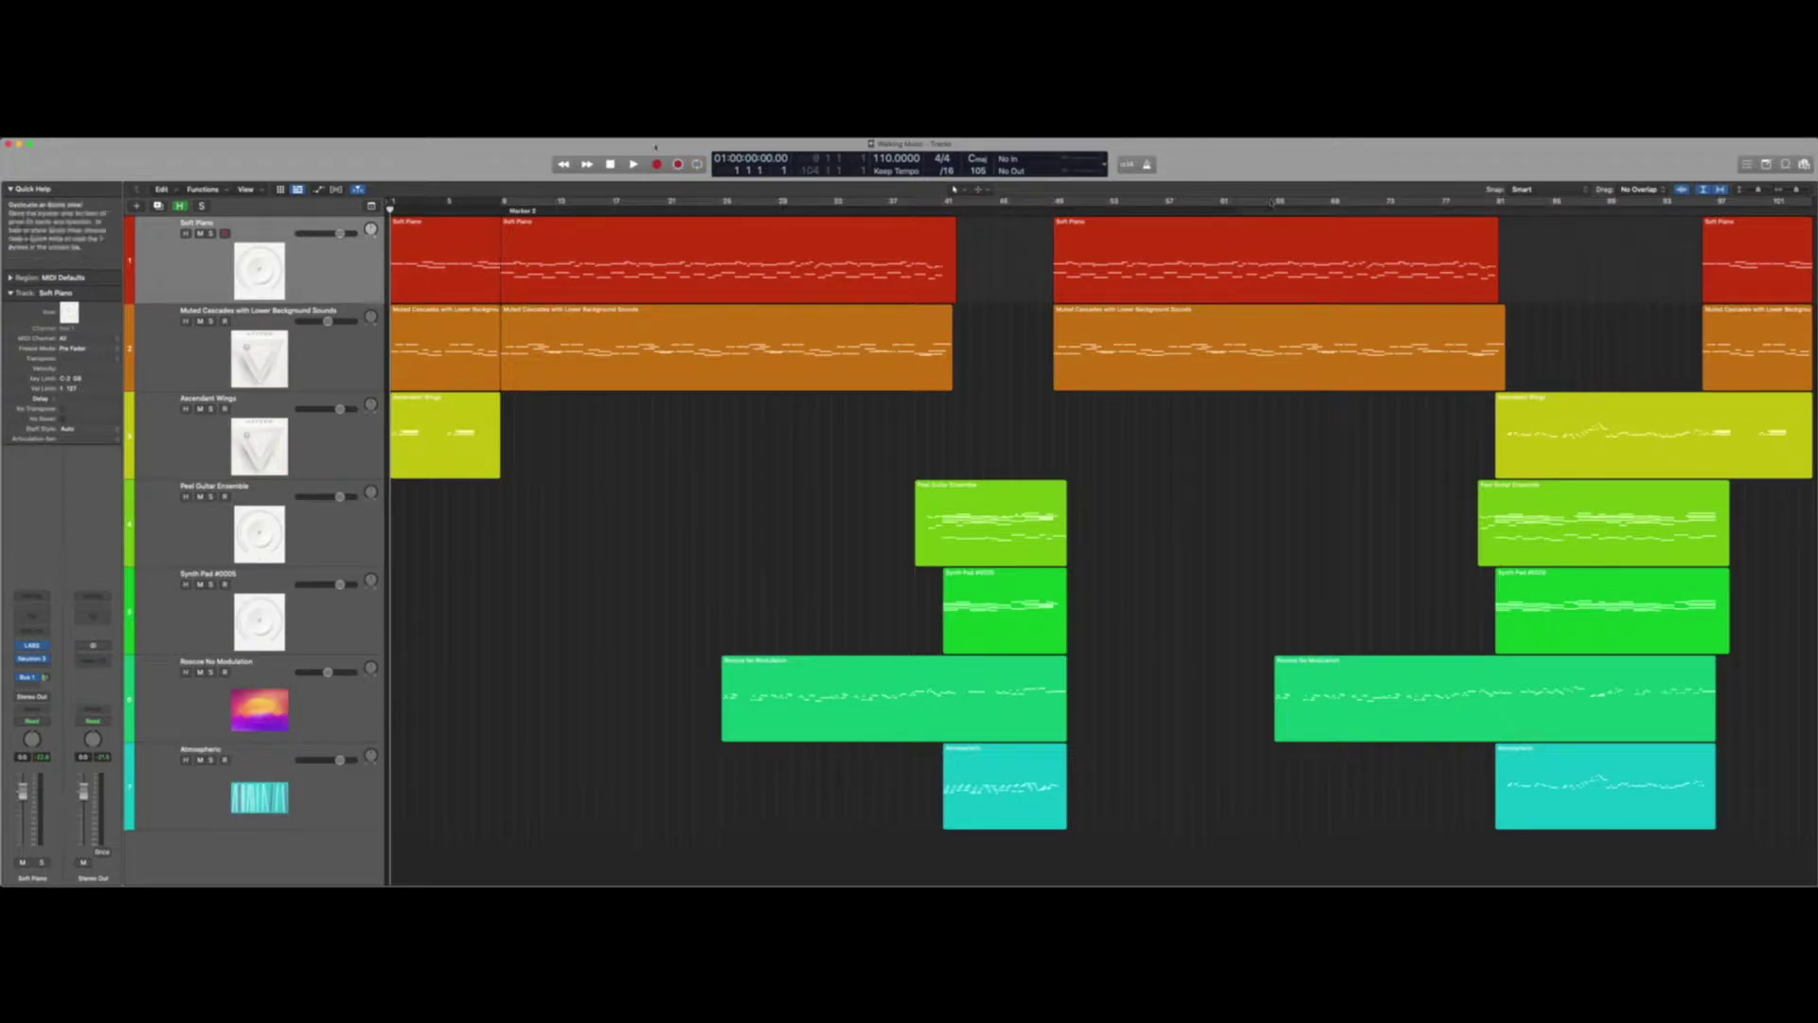
pyautogui.click(634, 165)
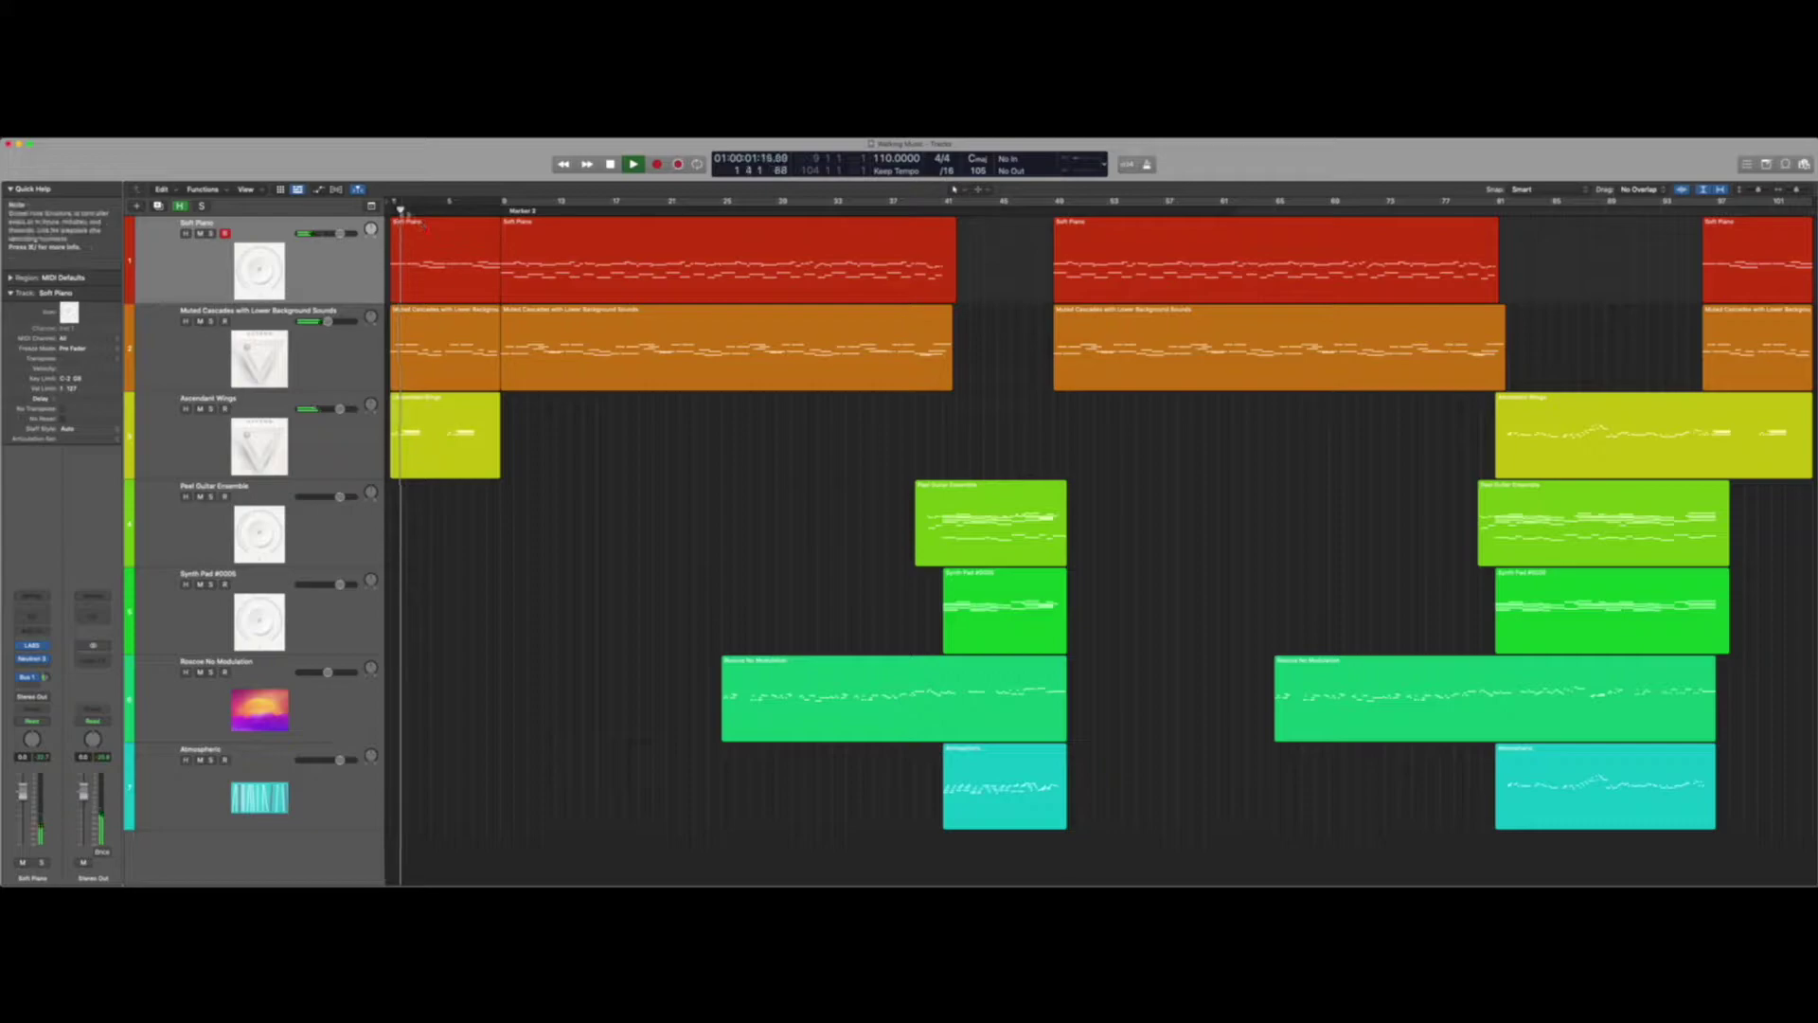
# - View the instrument plug-ins of the Soft Piano, Muted Cascades and Ascendant Wings tracks, and close the plug-in window
pyautogui.click(453, 248)
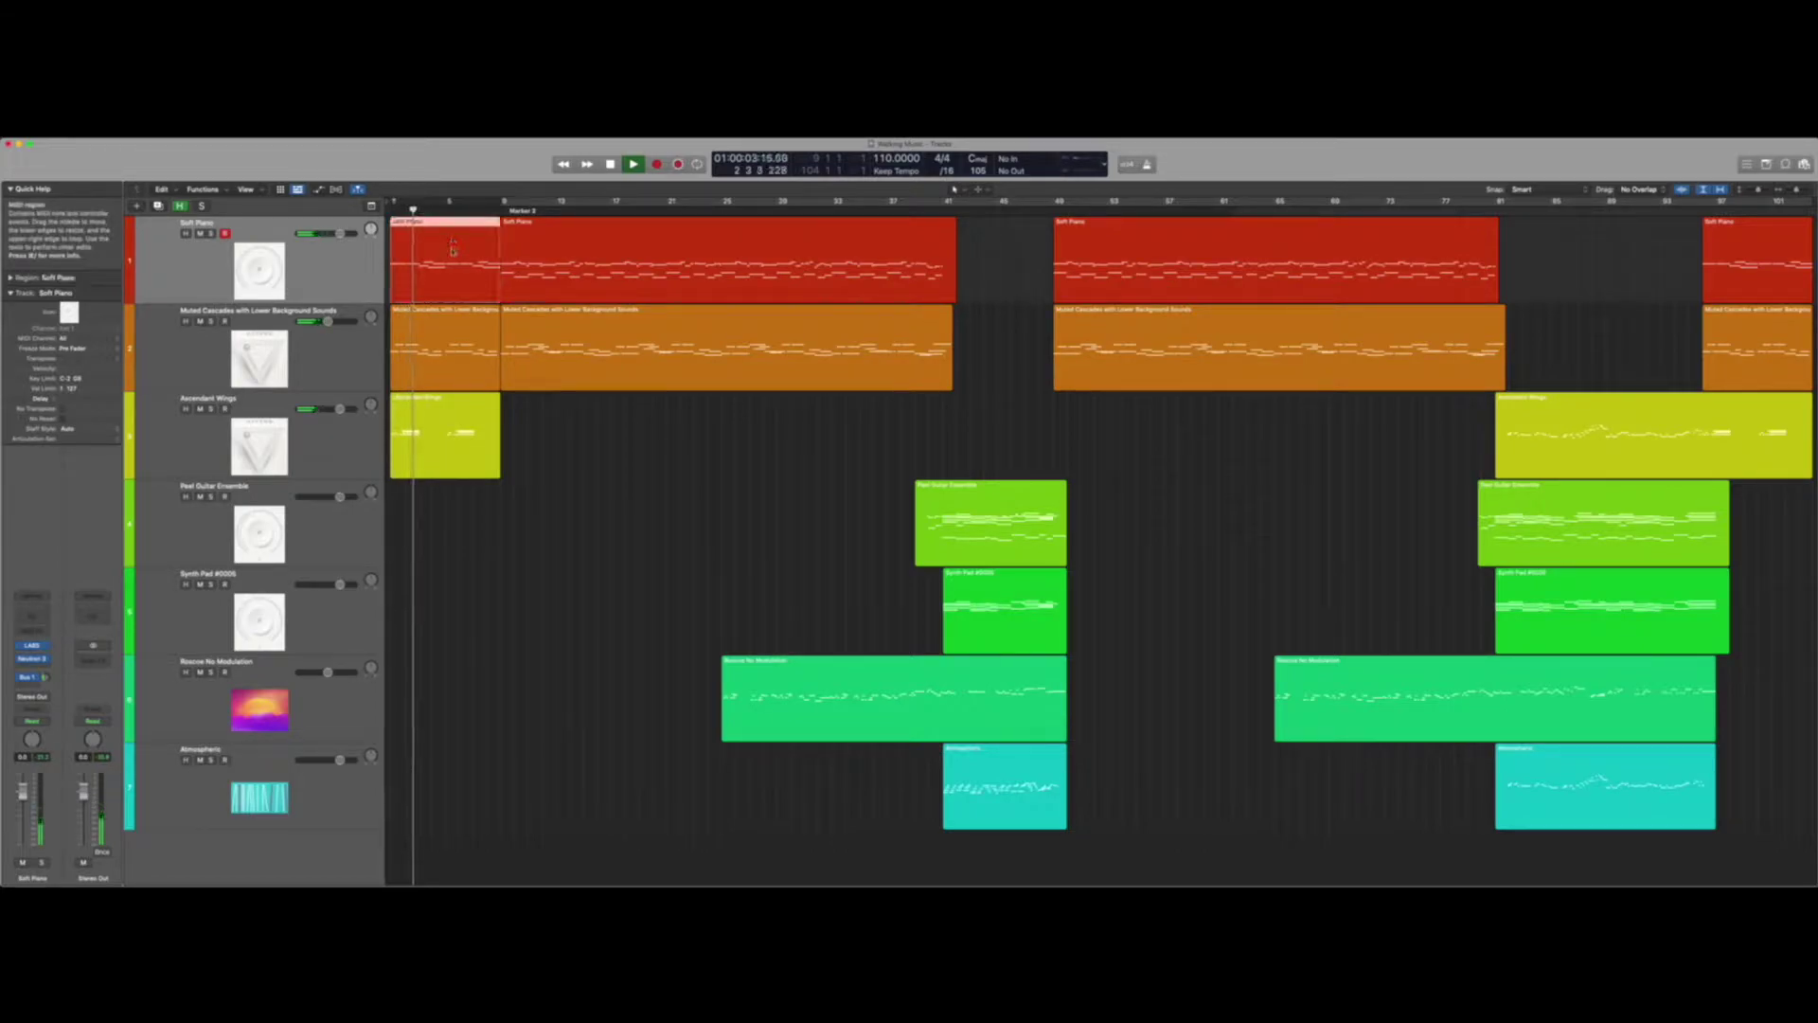
pyautogui.hotkey('shift', 's')
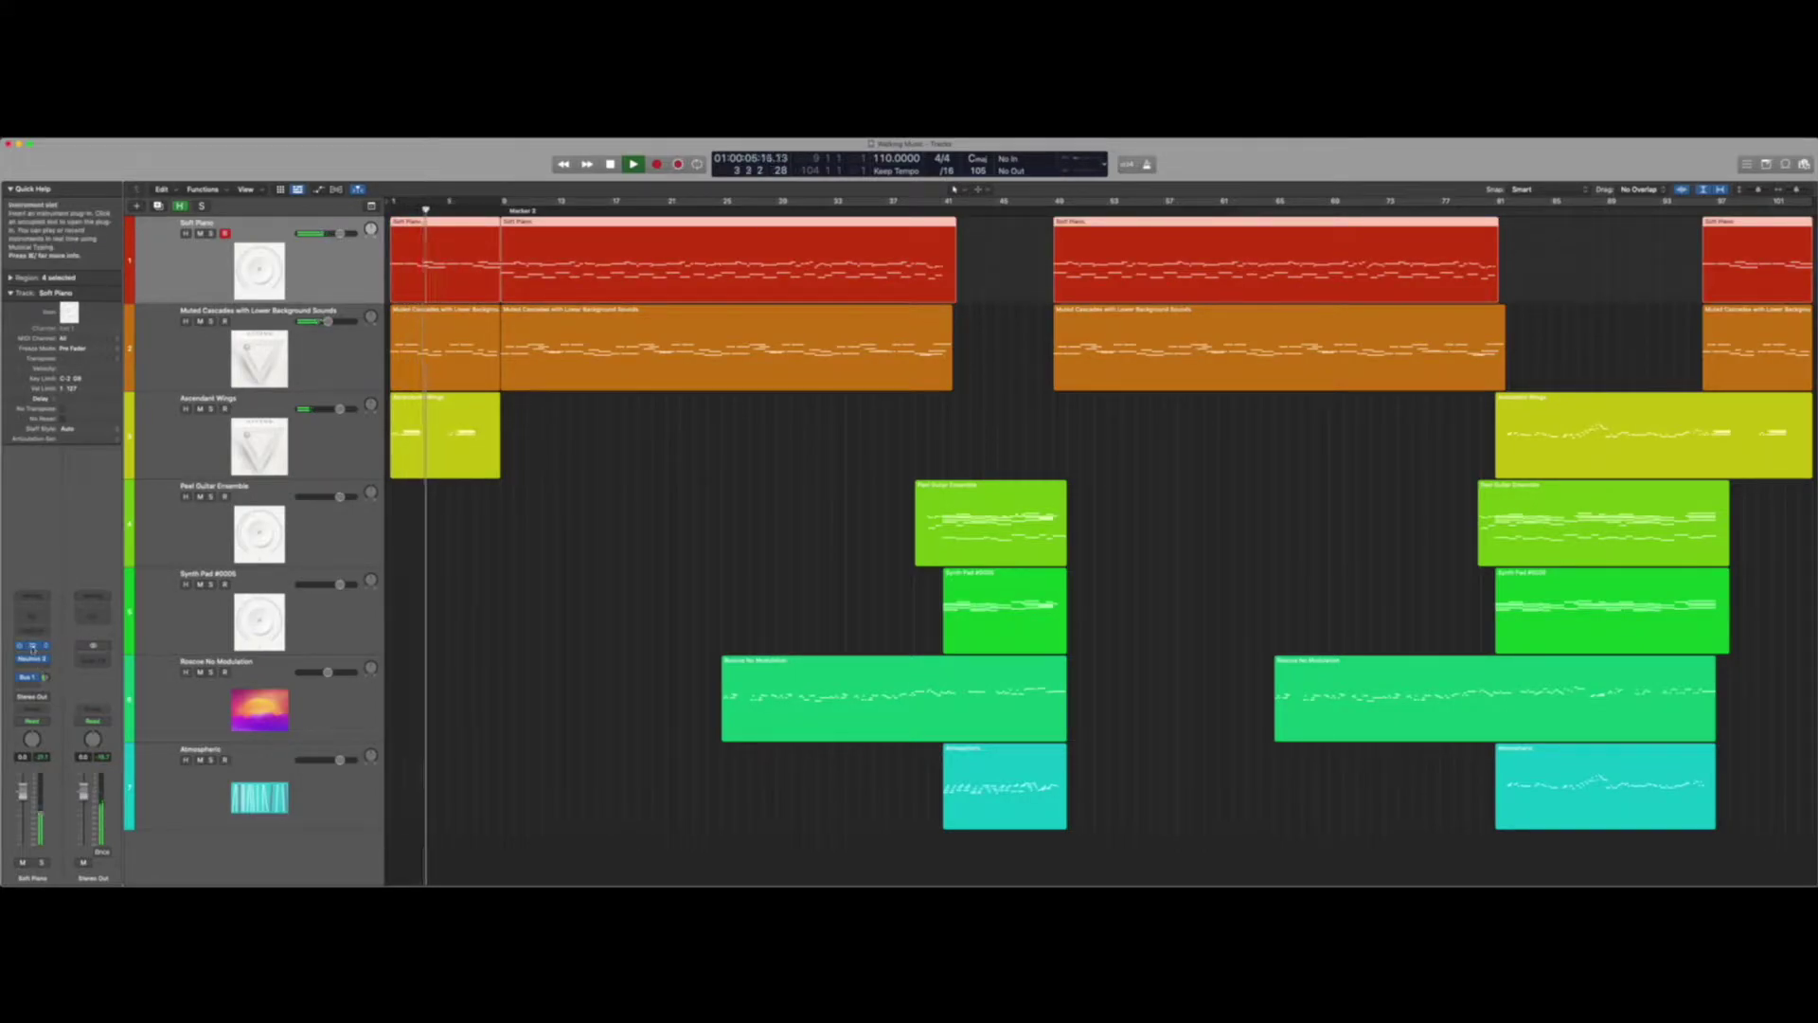
pyautogui.click(32, 647)
pyautogui.moveTo(1489, 247); pyautogui.dragTo(1105, 289)
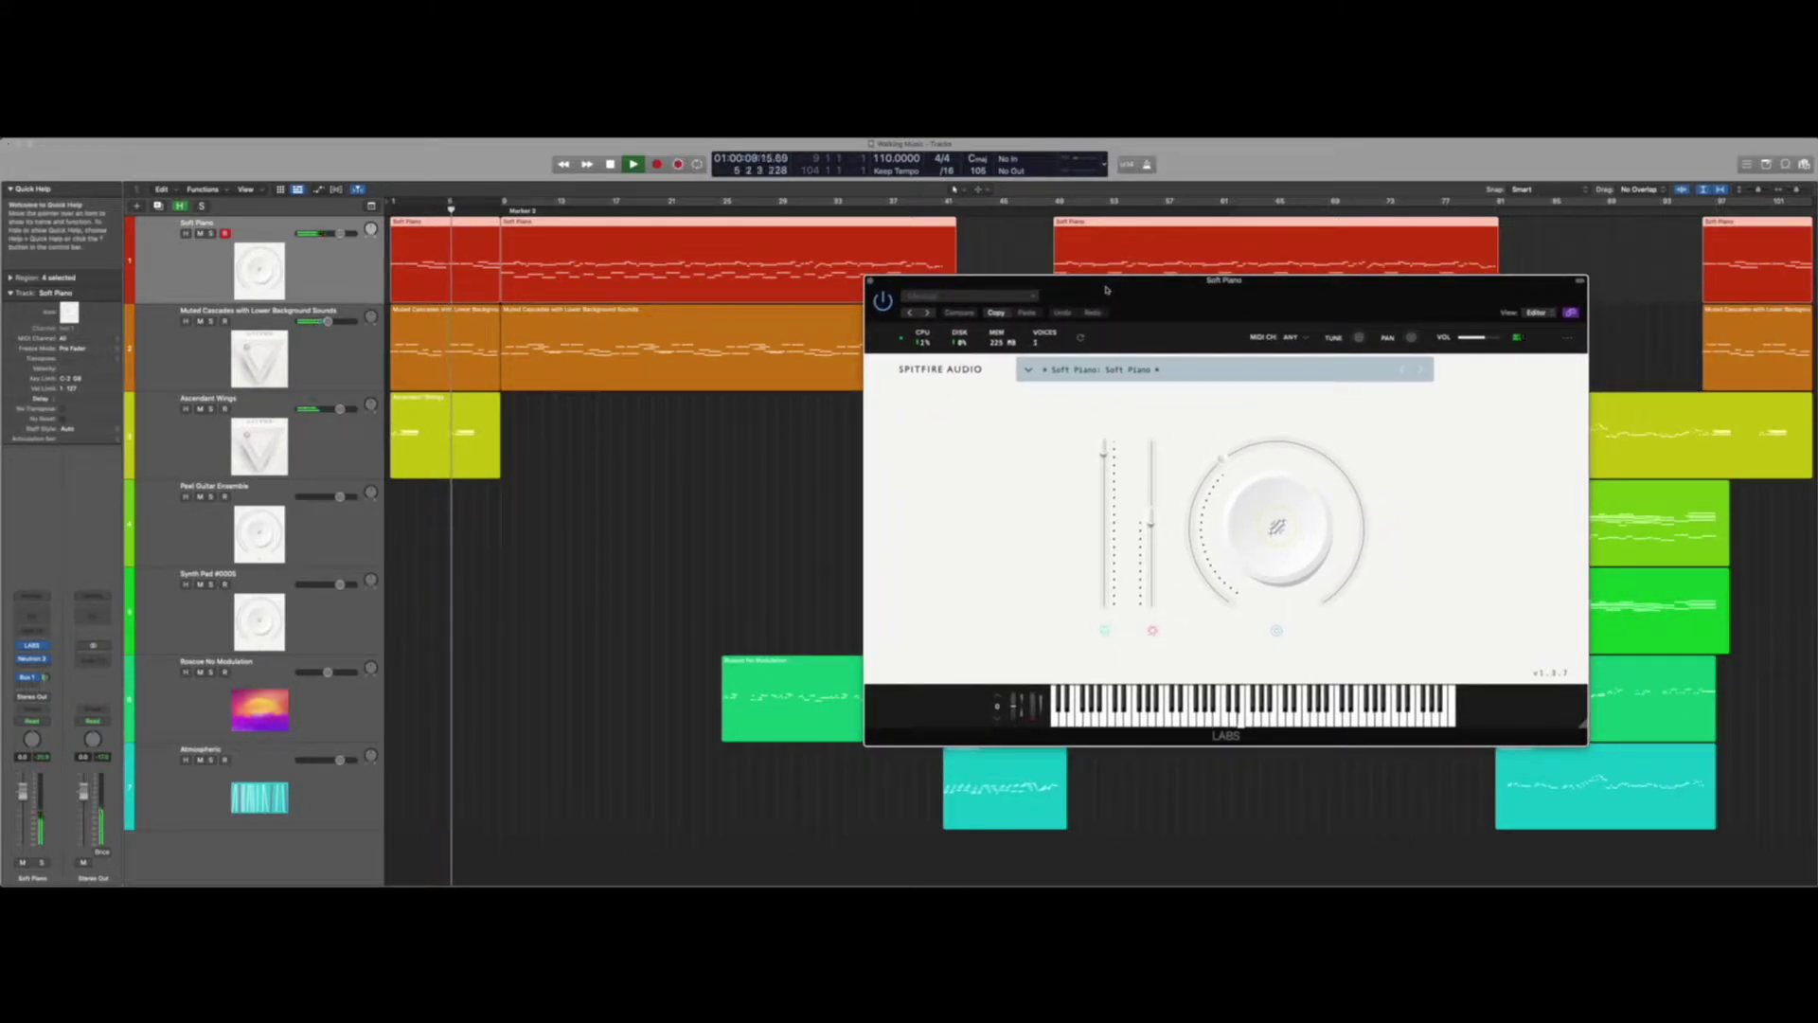
pyautogui.press('Down')
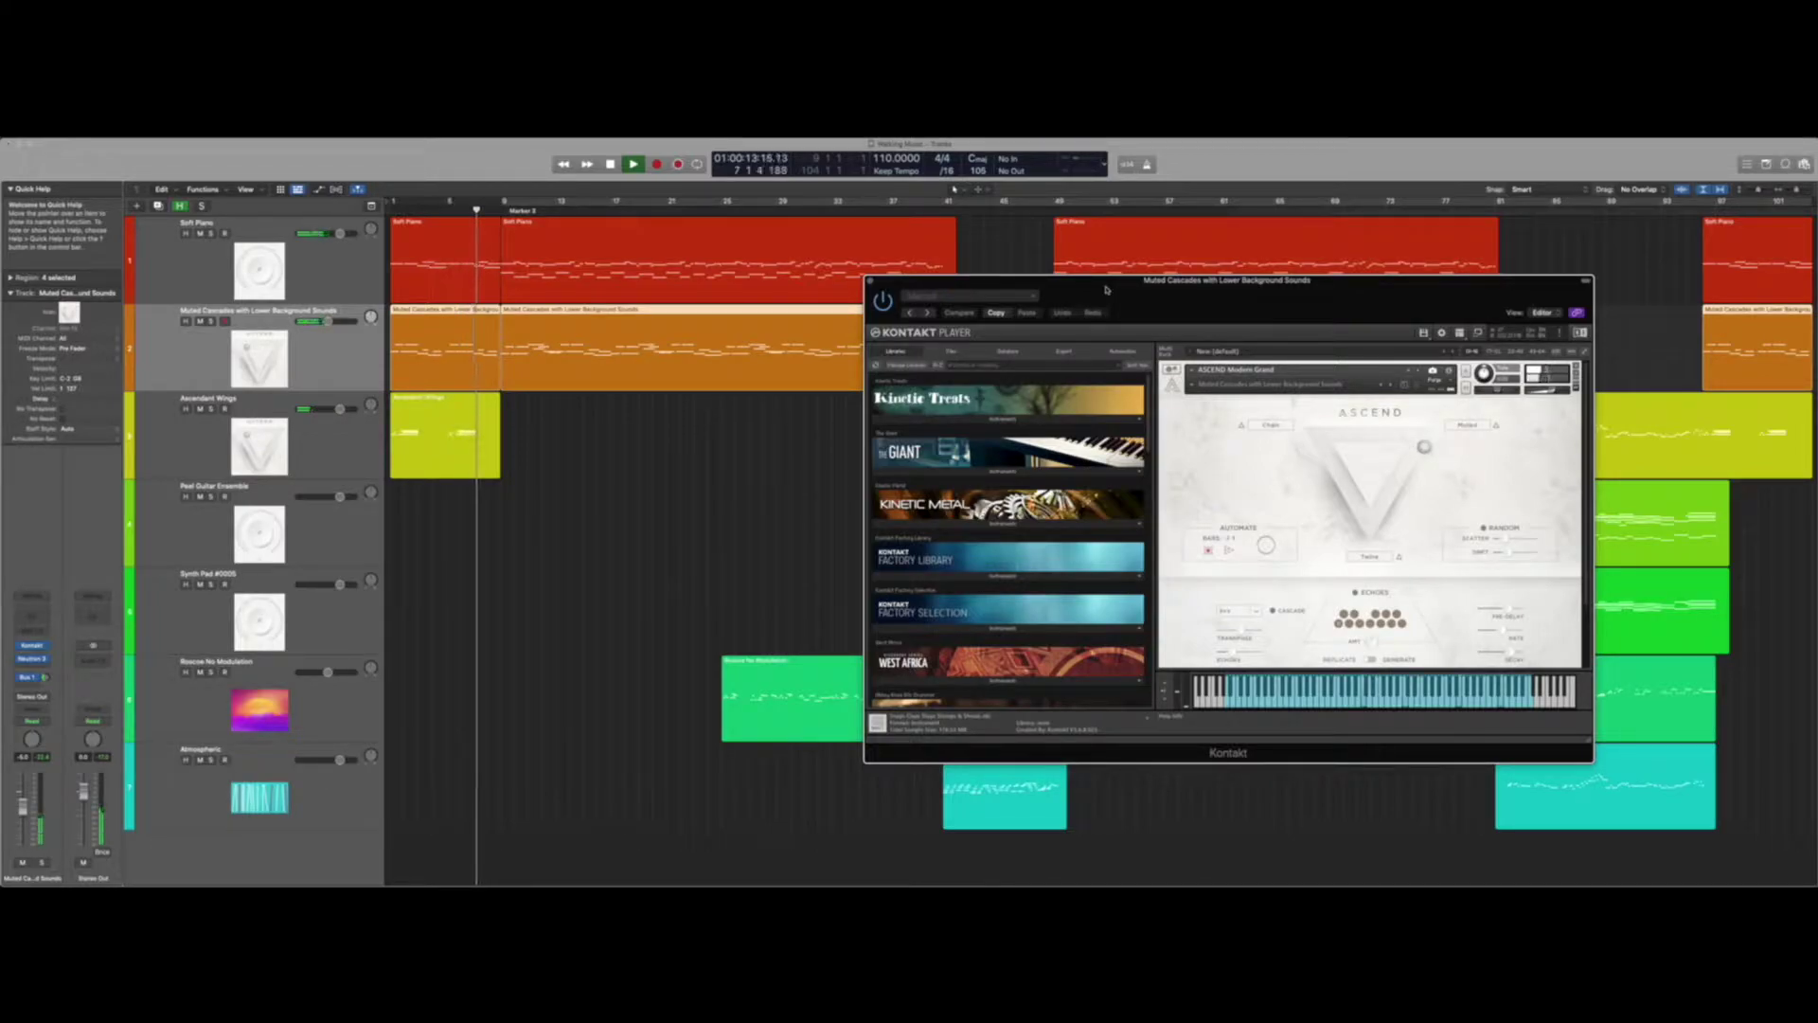
pyautogui.press('Down')
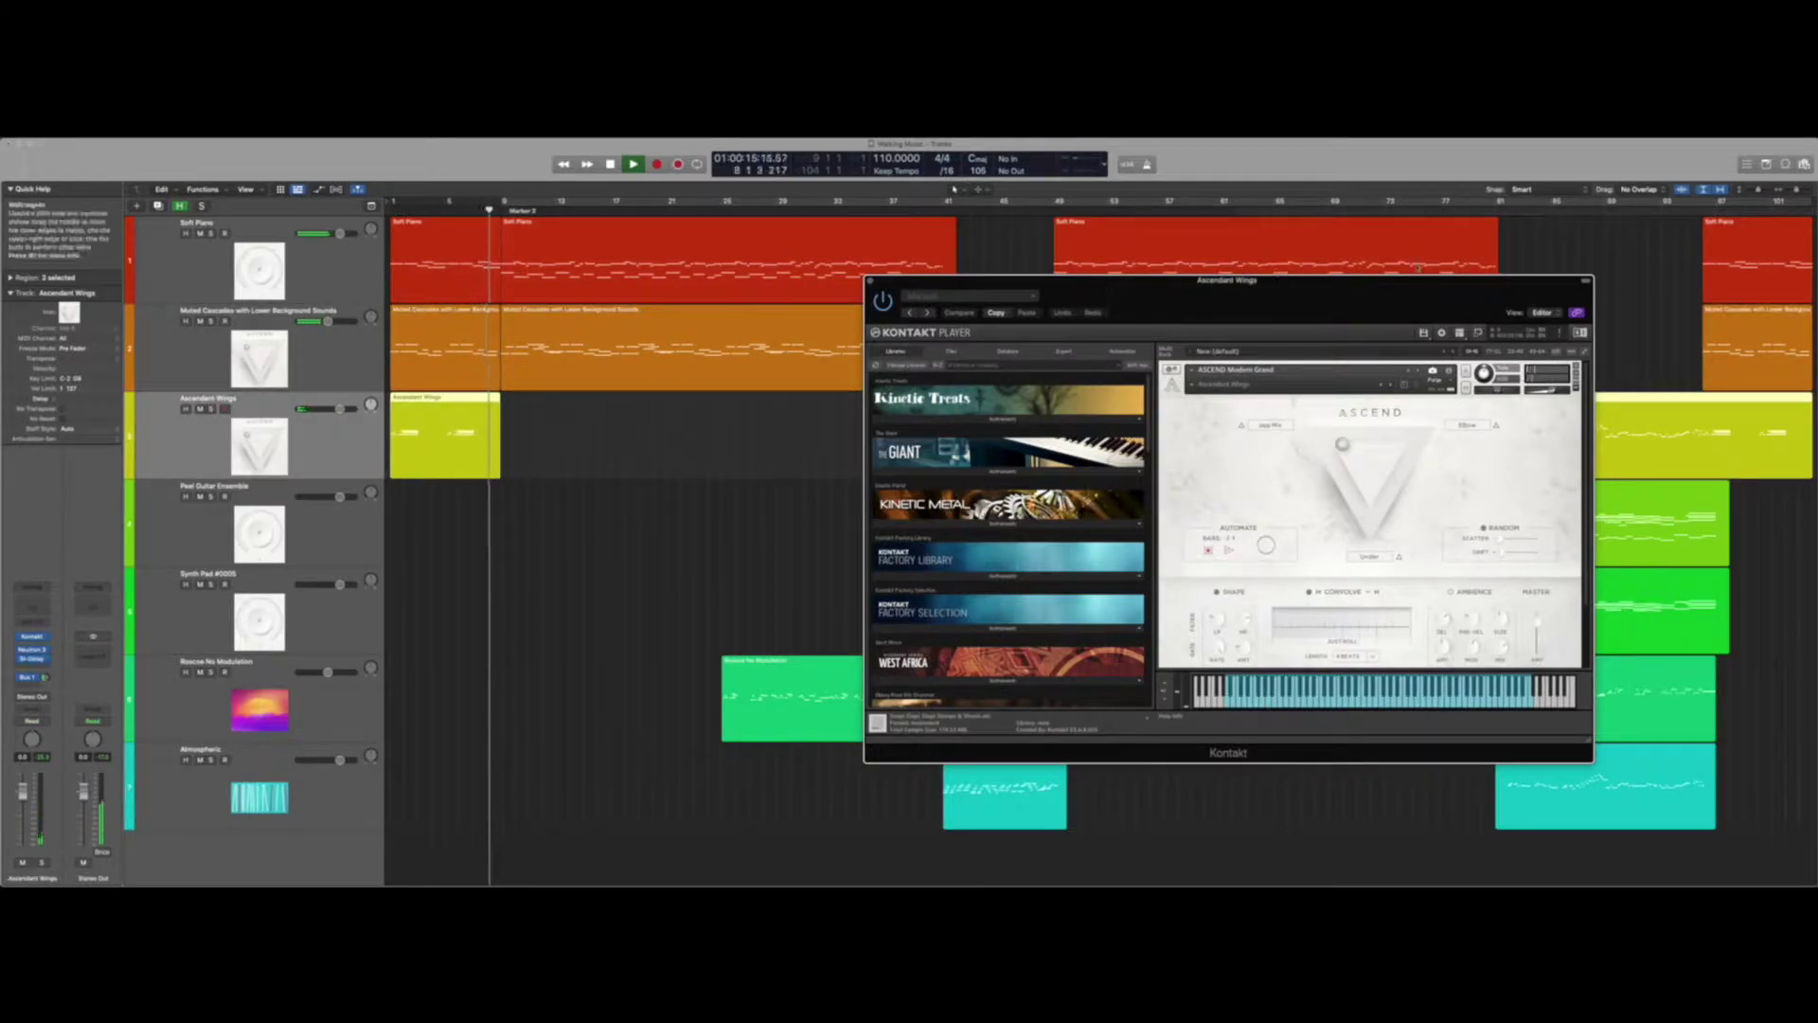
pyautogui.click(868, 282)
# - Open the Soft Piano region starting at bar 9 in the Piano Roll with its notes fitted to the editor's width
pyautogui.press('Up')
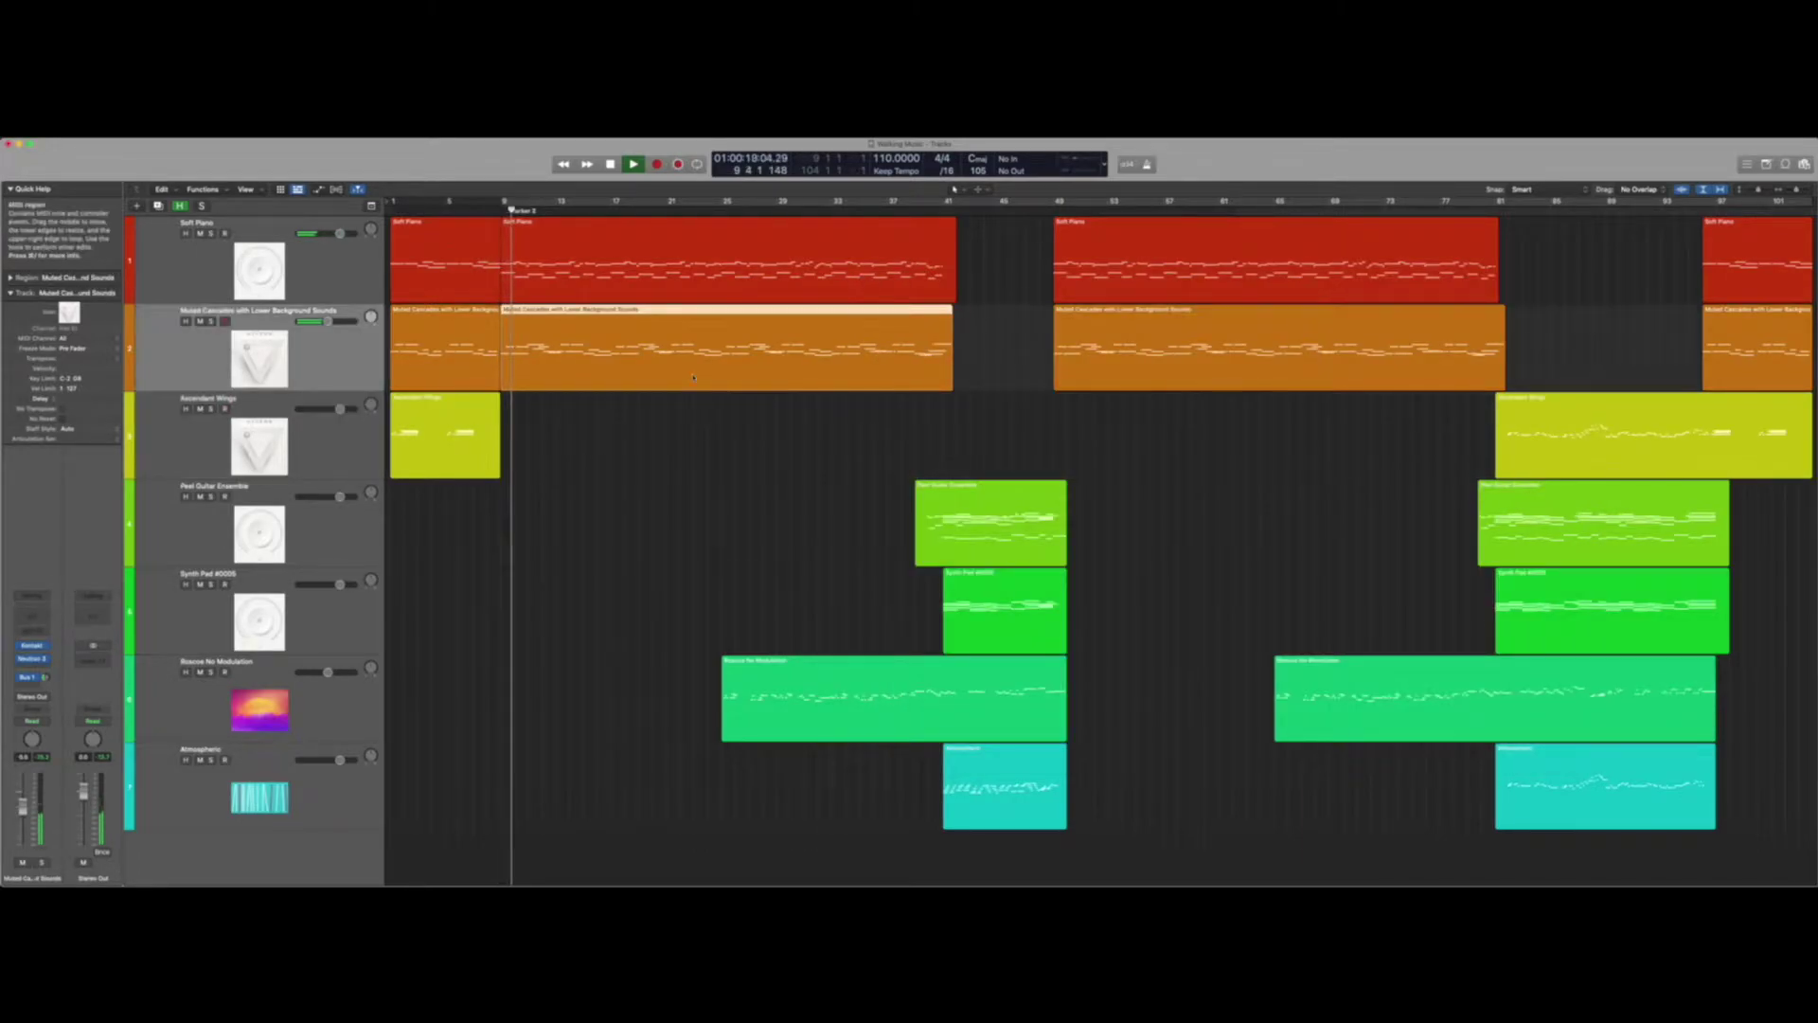
pyautogui.doubleClick(565, 283)
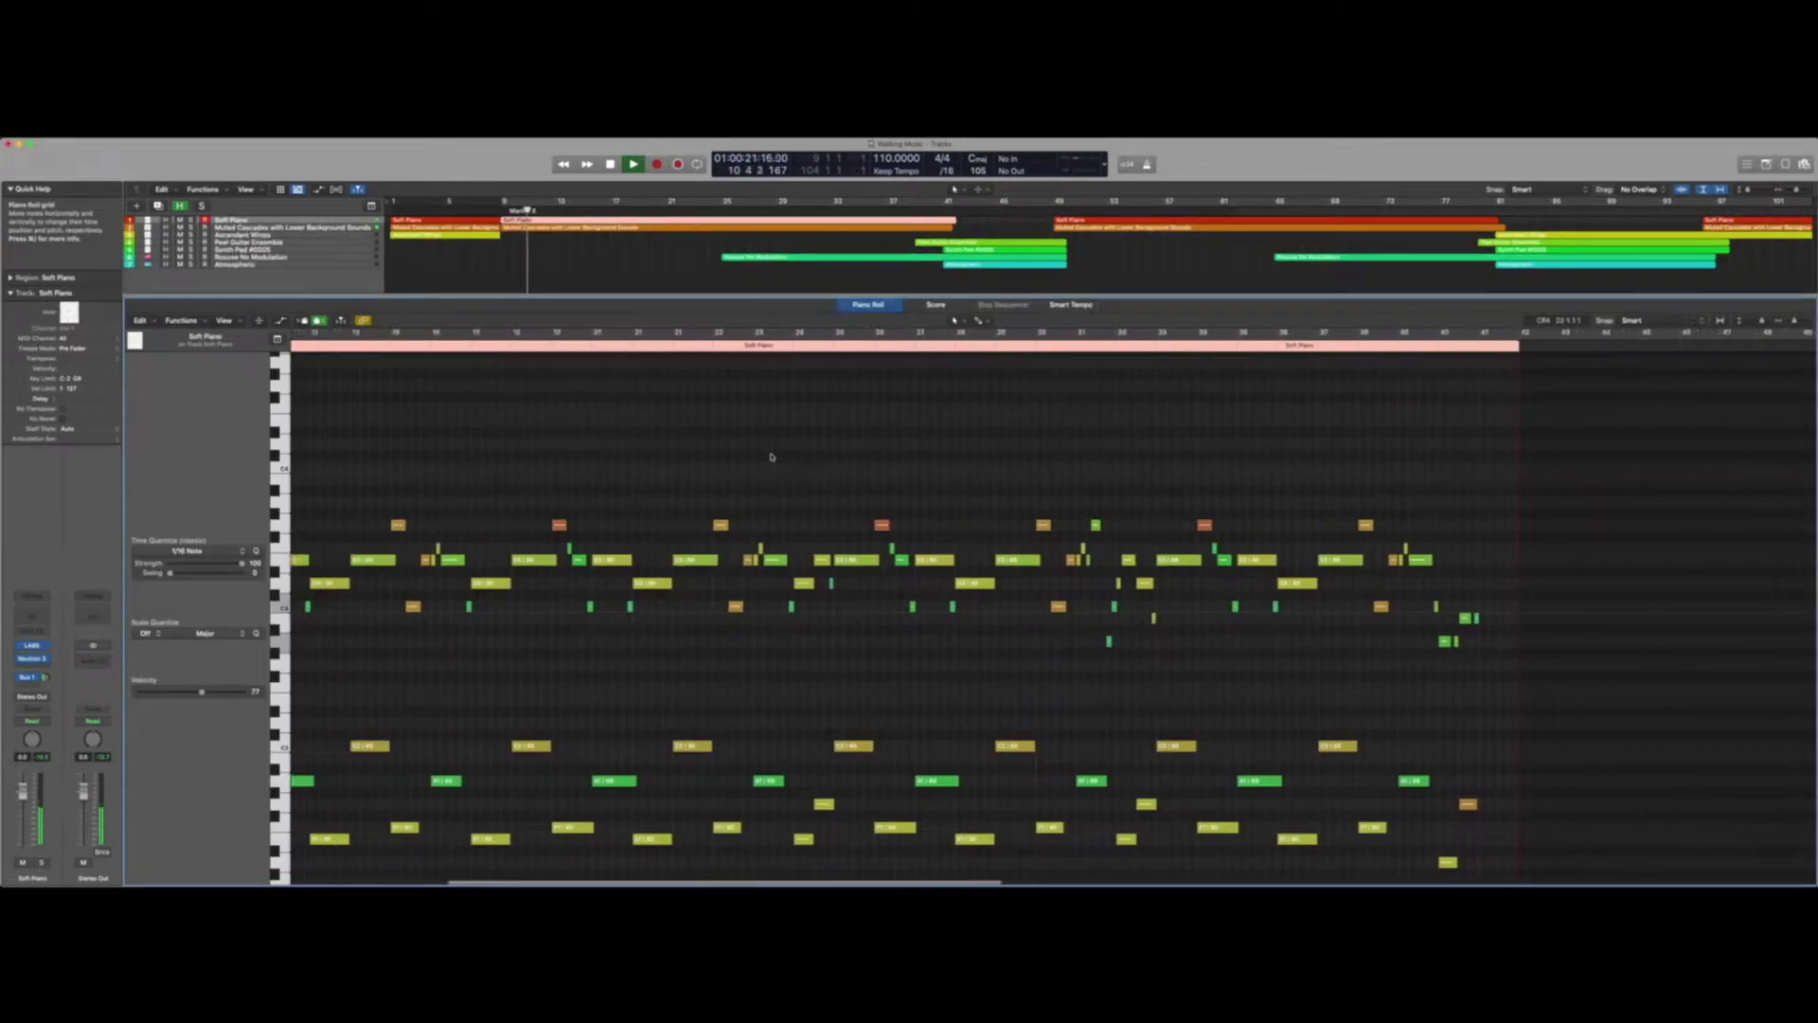
pyautogui.click(1721, 321)
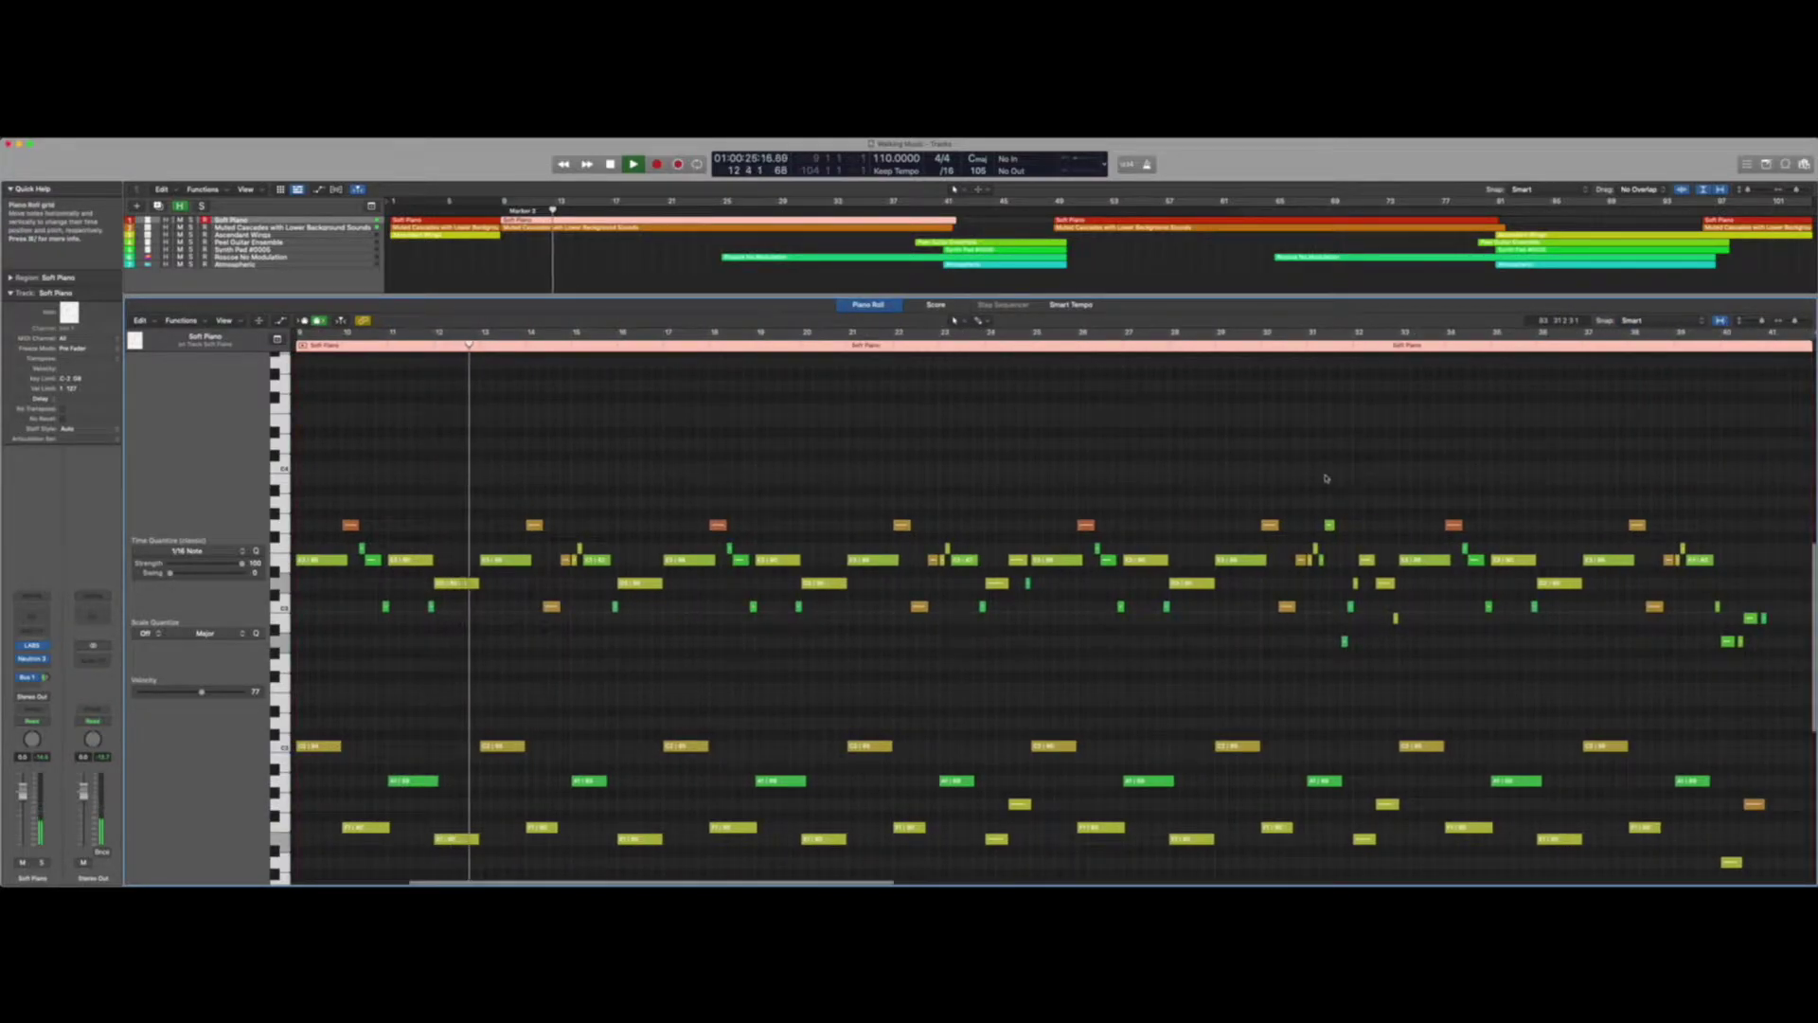
pyautogui.scroll(-2, 1326, 479)
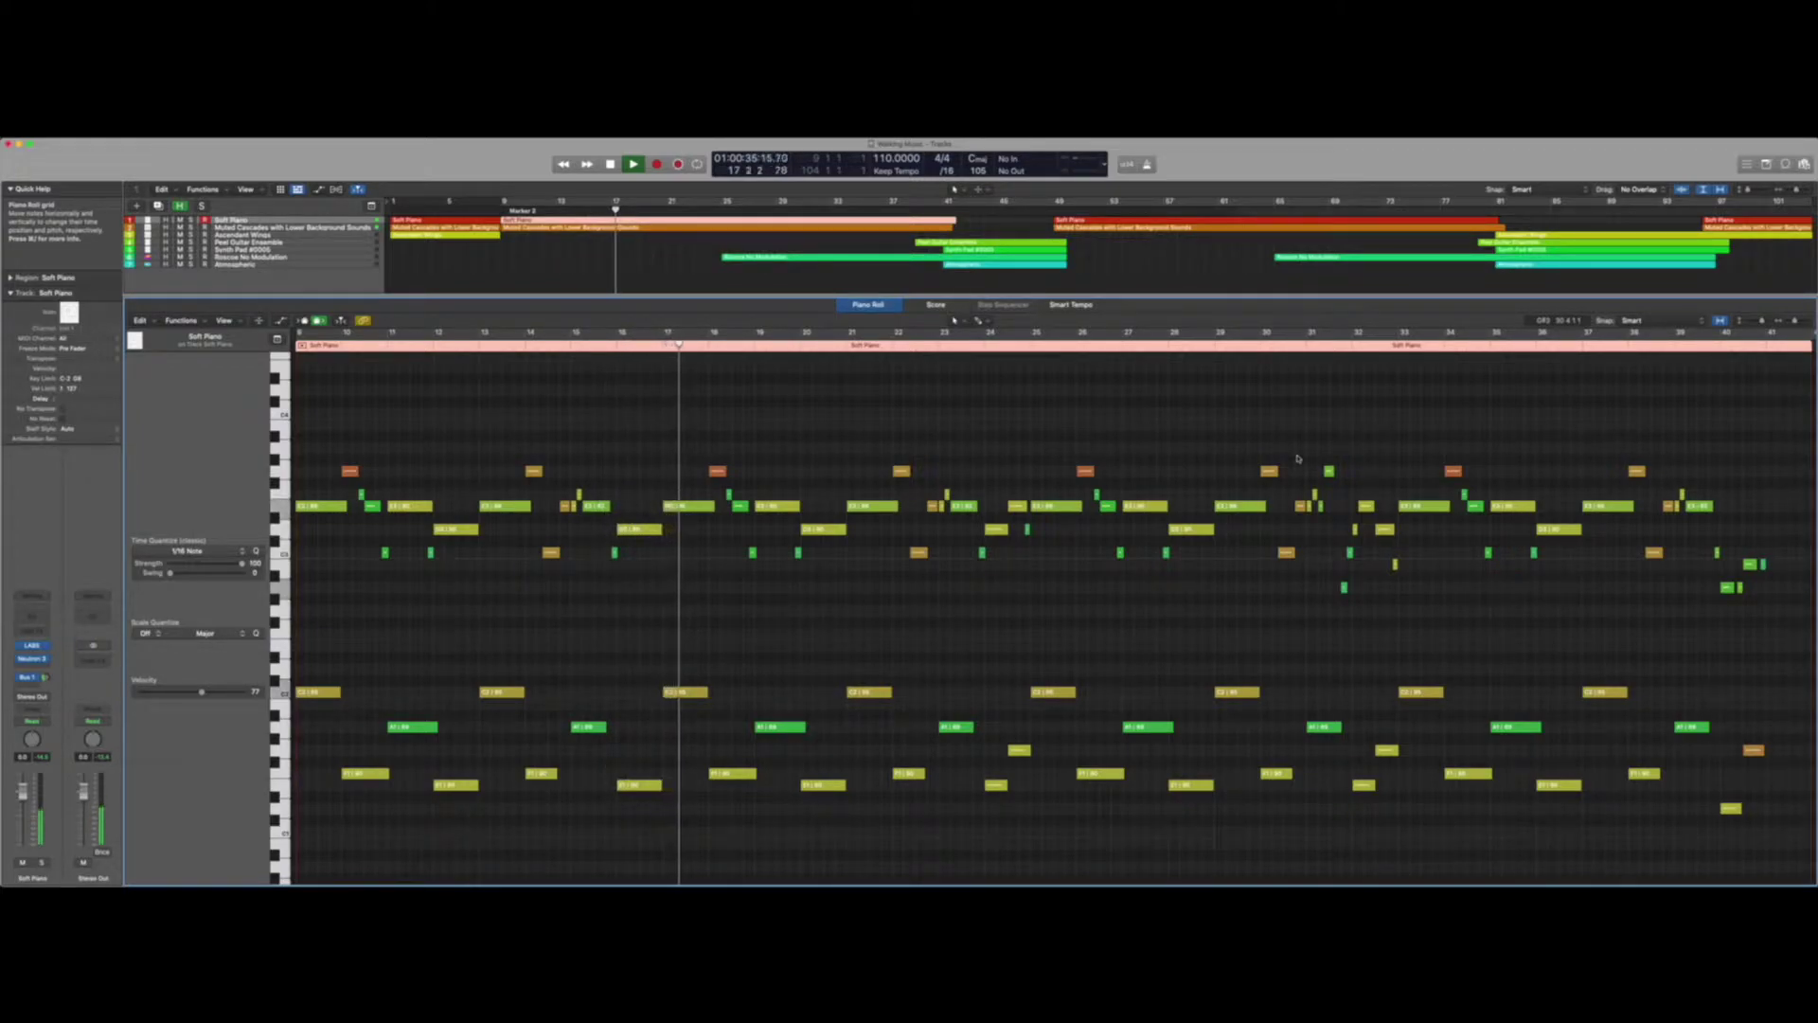
# - Show the Muted Cascades region starting at bar 9 in the Piano Roll
pyautogui.press('Down')
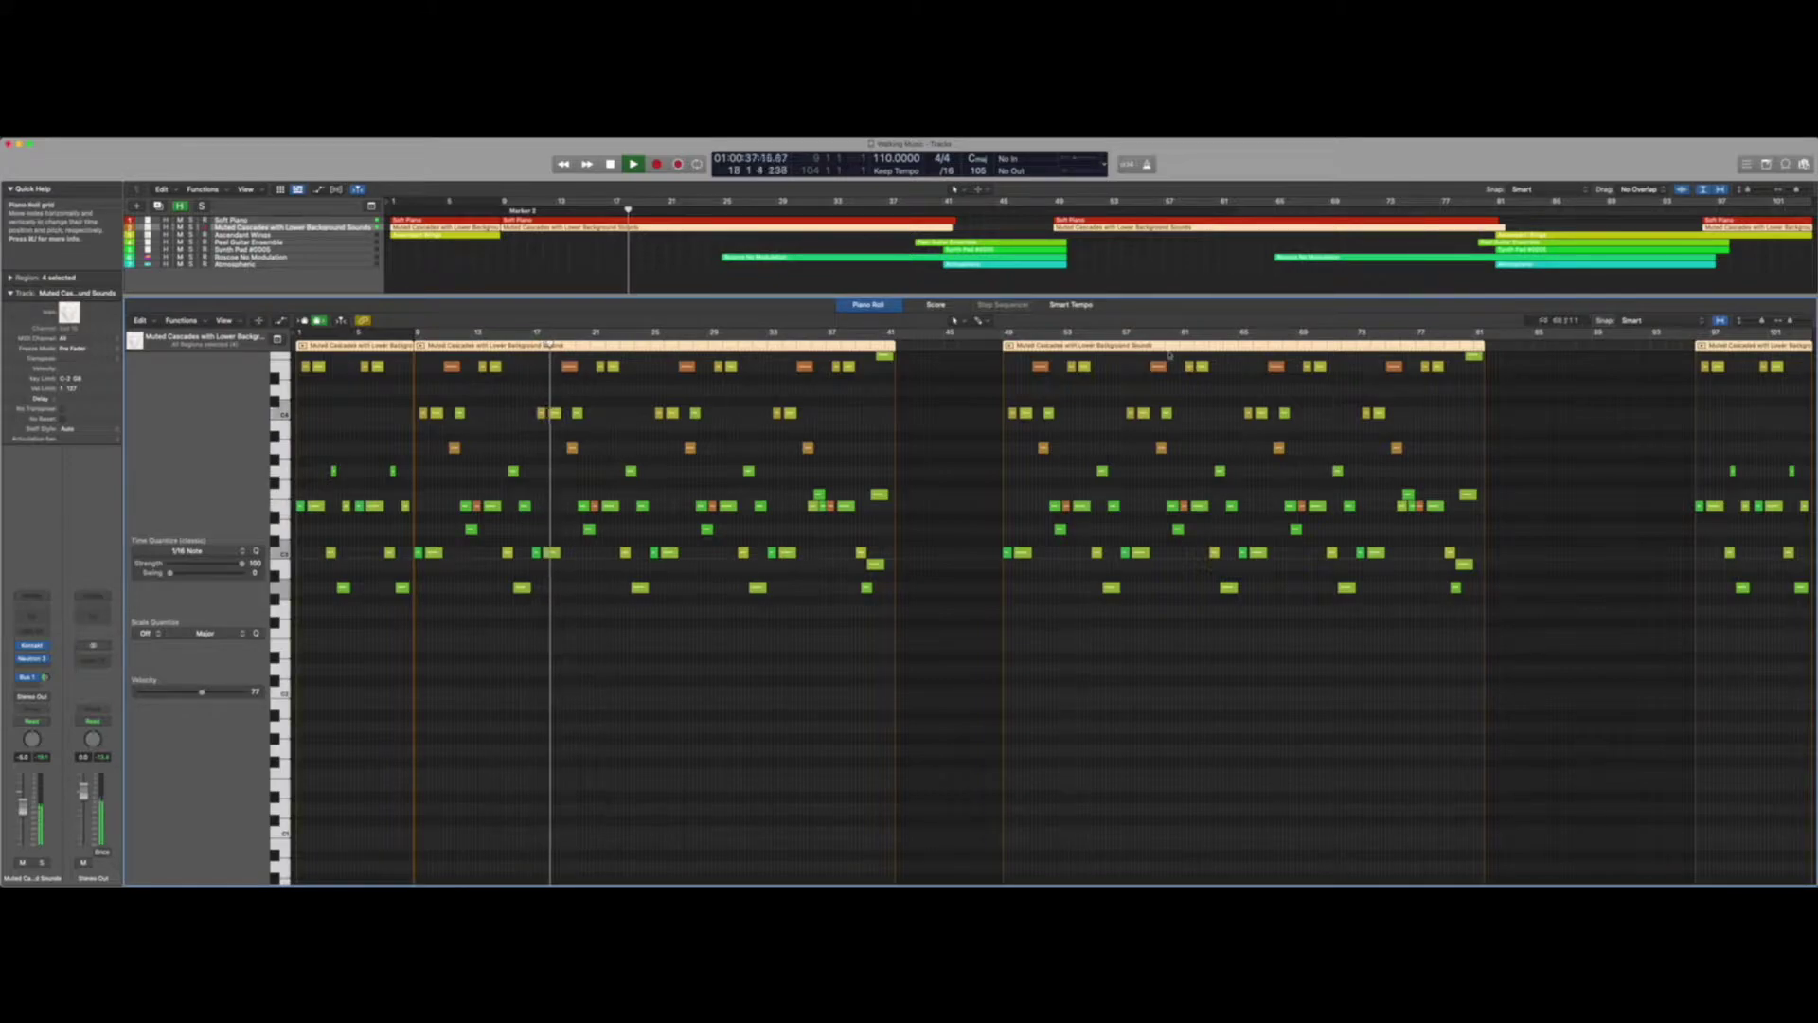
pyautogui.press('Right')
pyautogui.scroll(3, 676, 496)
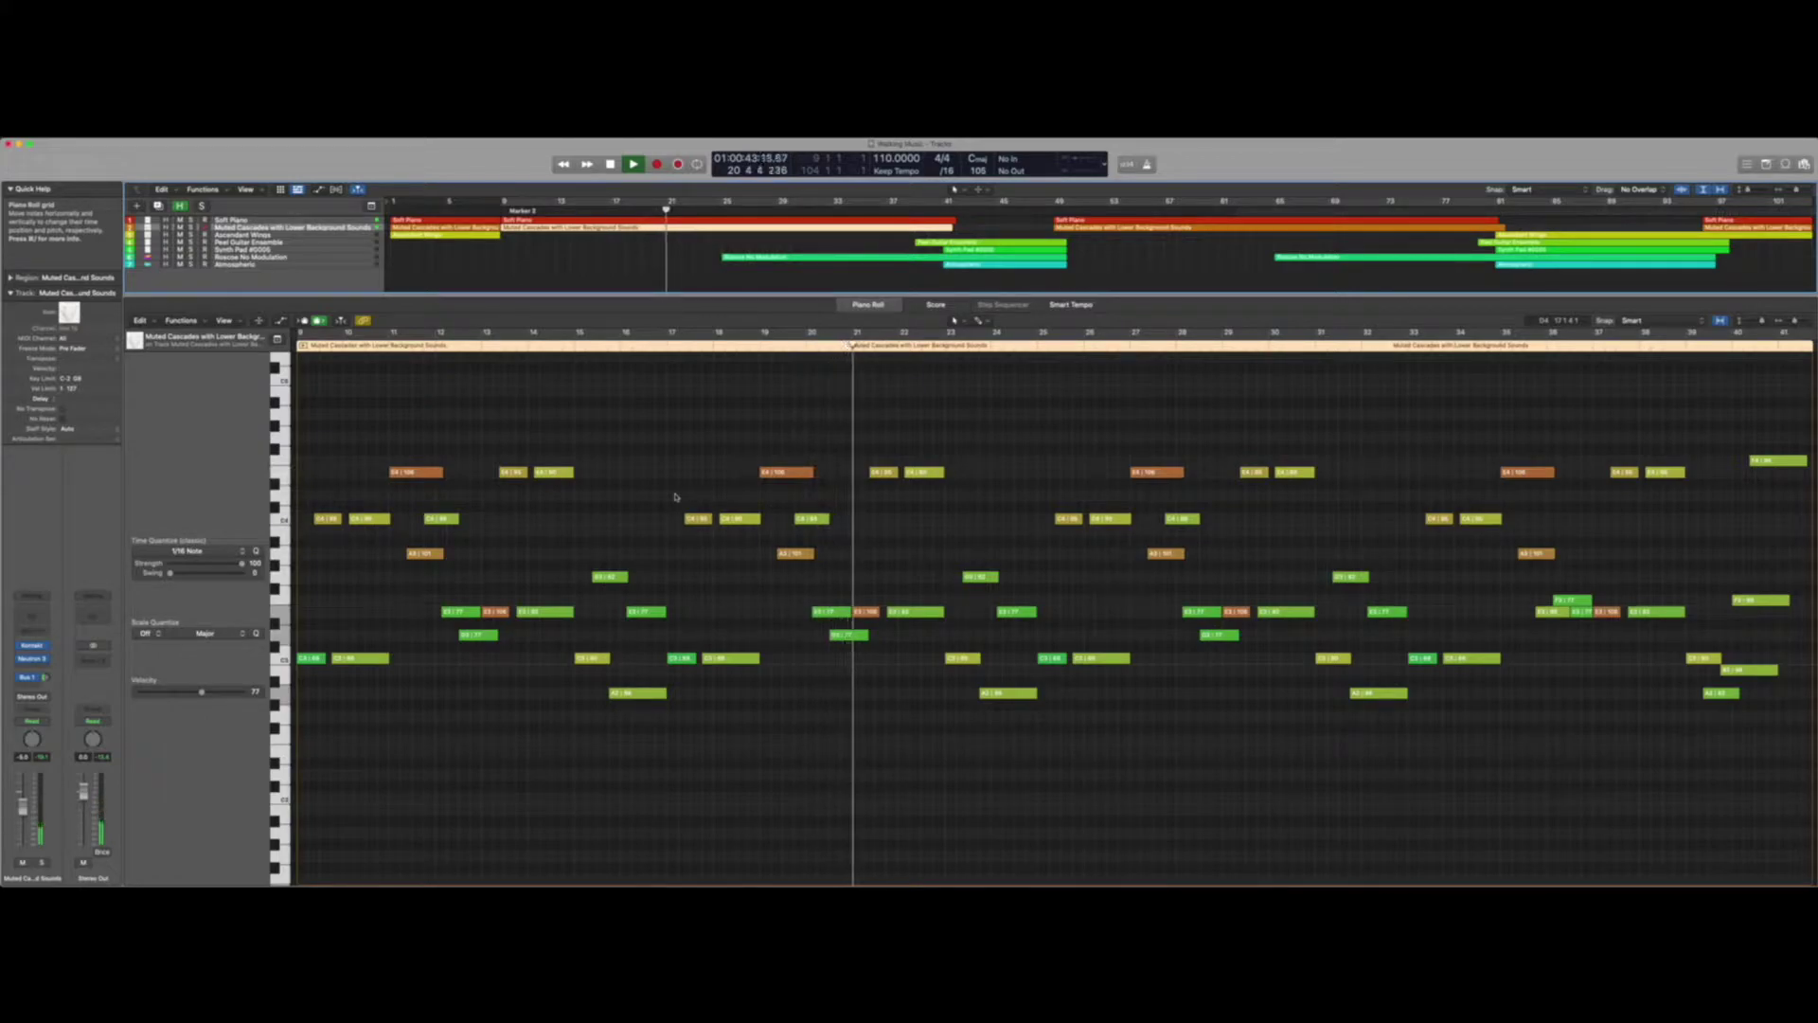
# - Compare the Soft Piano and Muted Cascades regions starting at bar 9 together in the Piano Roll, and close the editor
pyautogui.click(644, 220)
pyautogui.keyDown('shift'); pyautogui.click(644, 227); pyautogui.keyUp('shift')
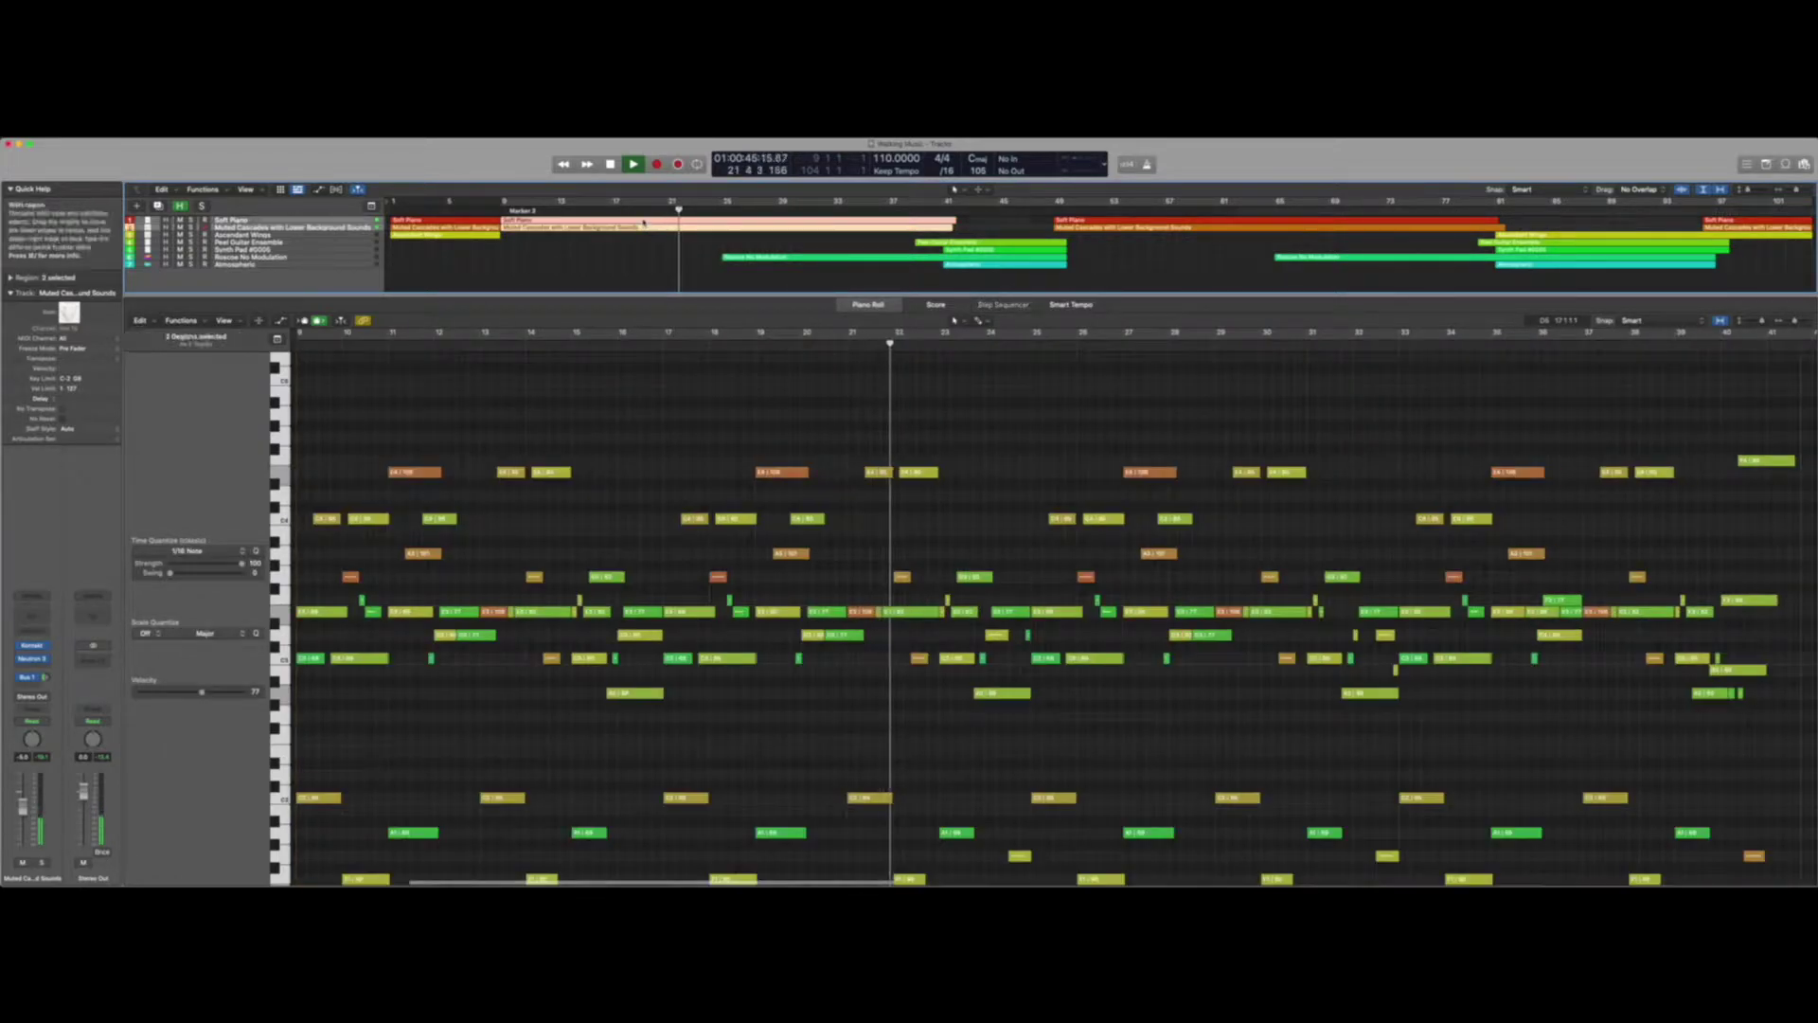
pyautogui.scroll(-2, 814, 591)
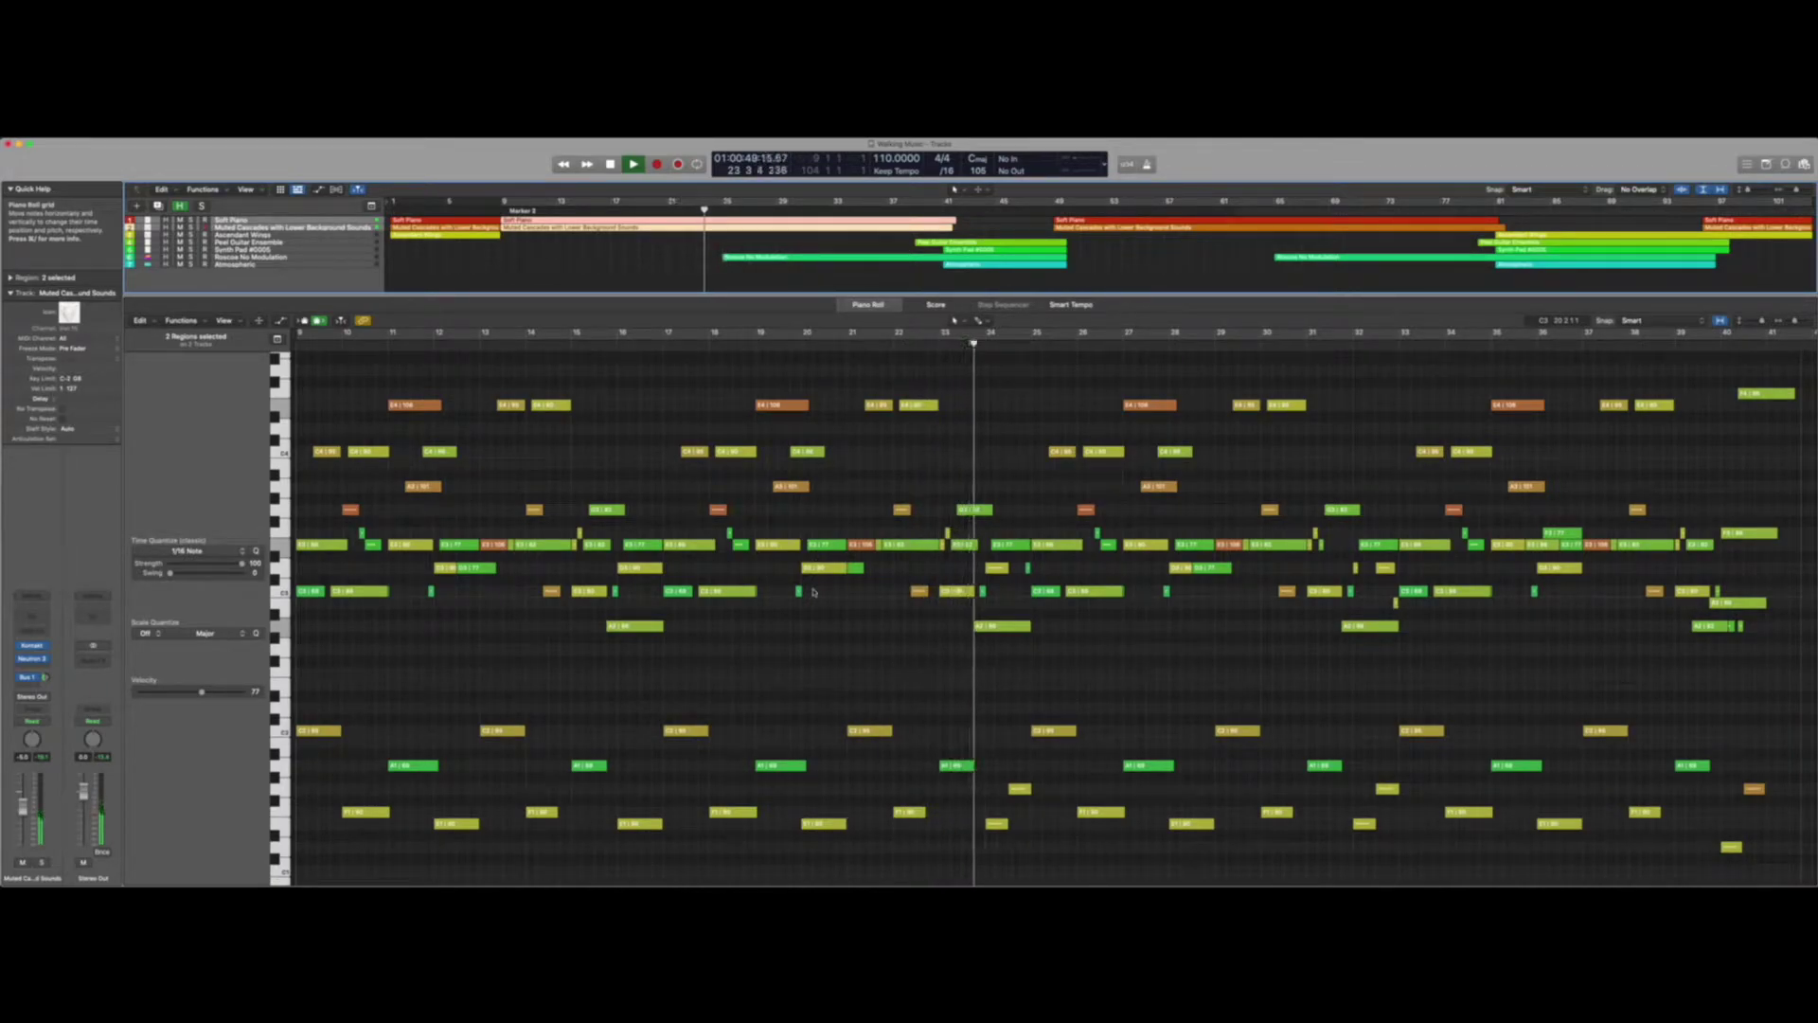
pyautogui.press('e')
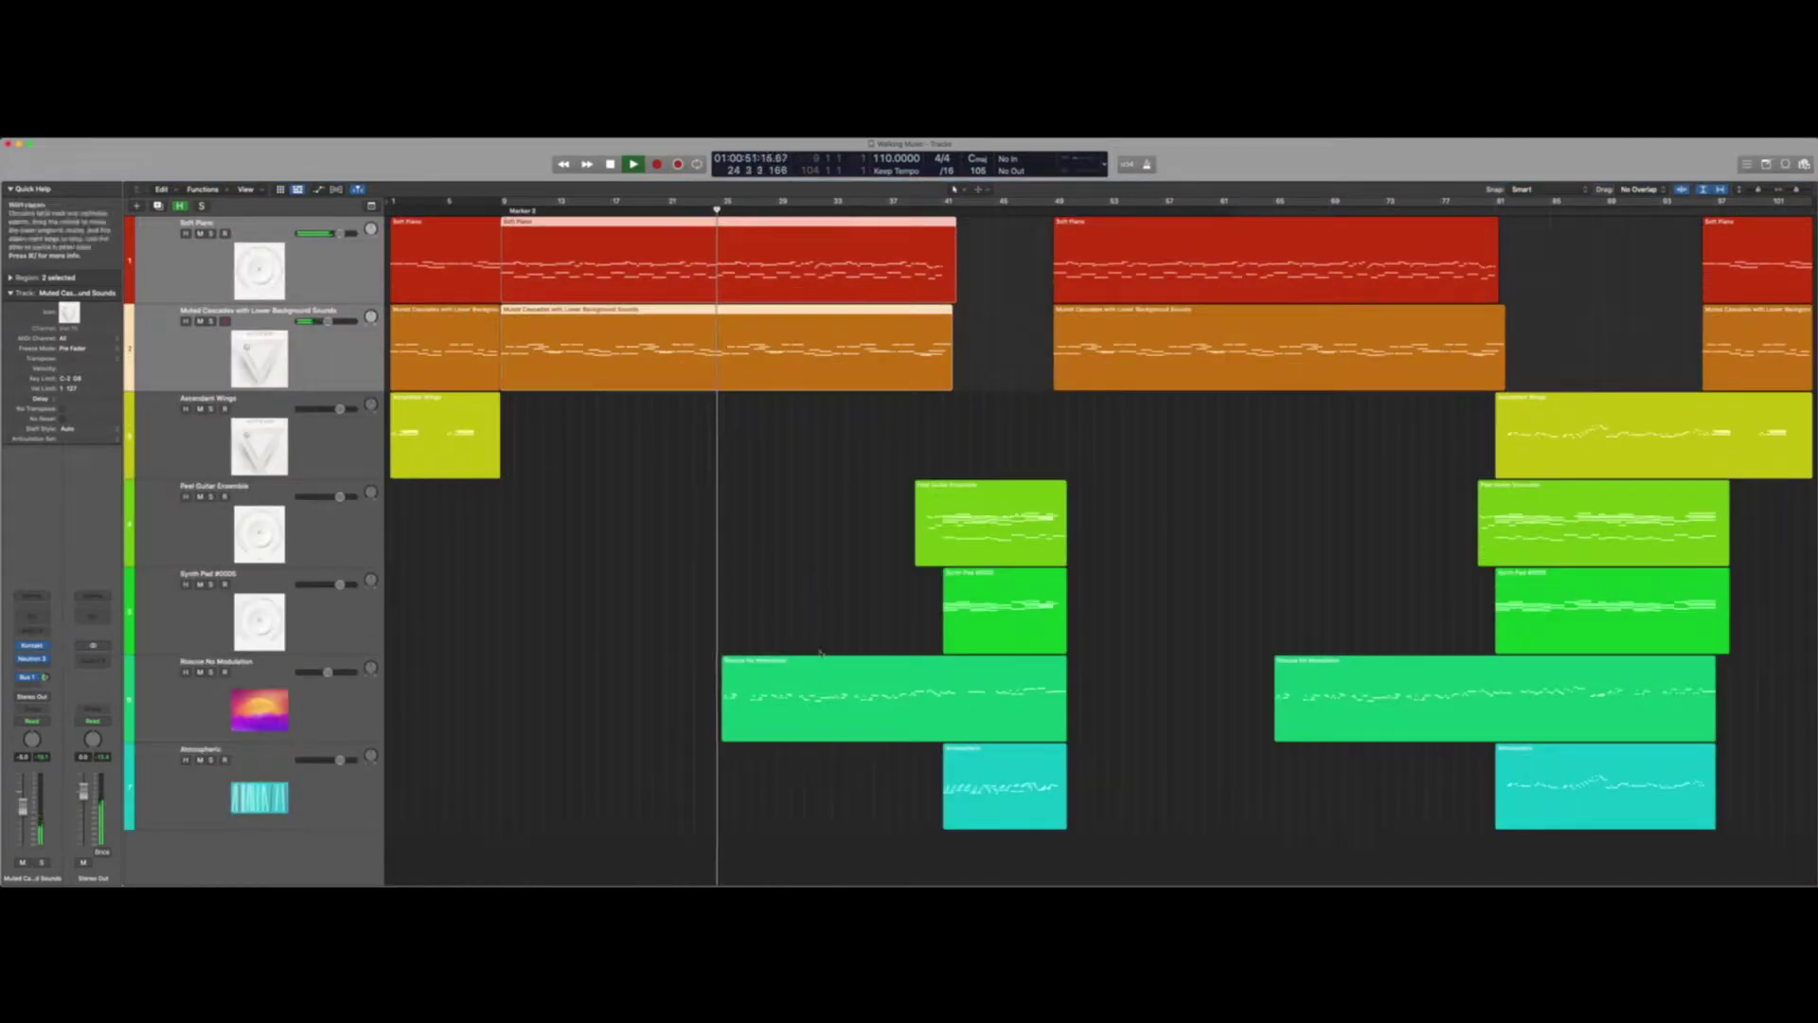
# - Select the sixth track, view its Analog Dreams instrument in Kontakt and close the plug-in window
pyautogui.click(824, 621)
pyautogui.click(171, 704)
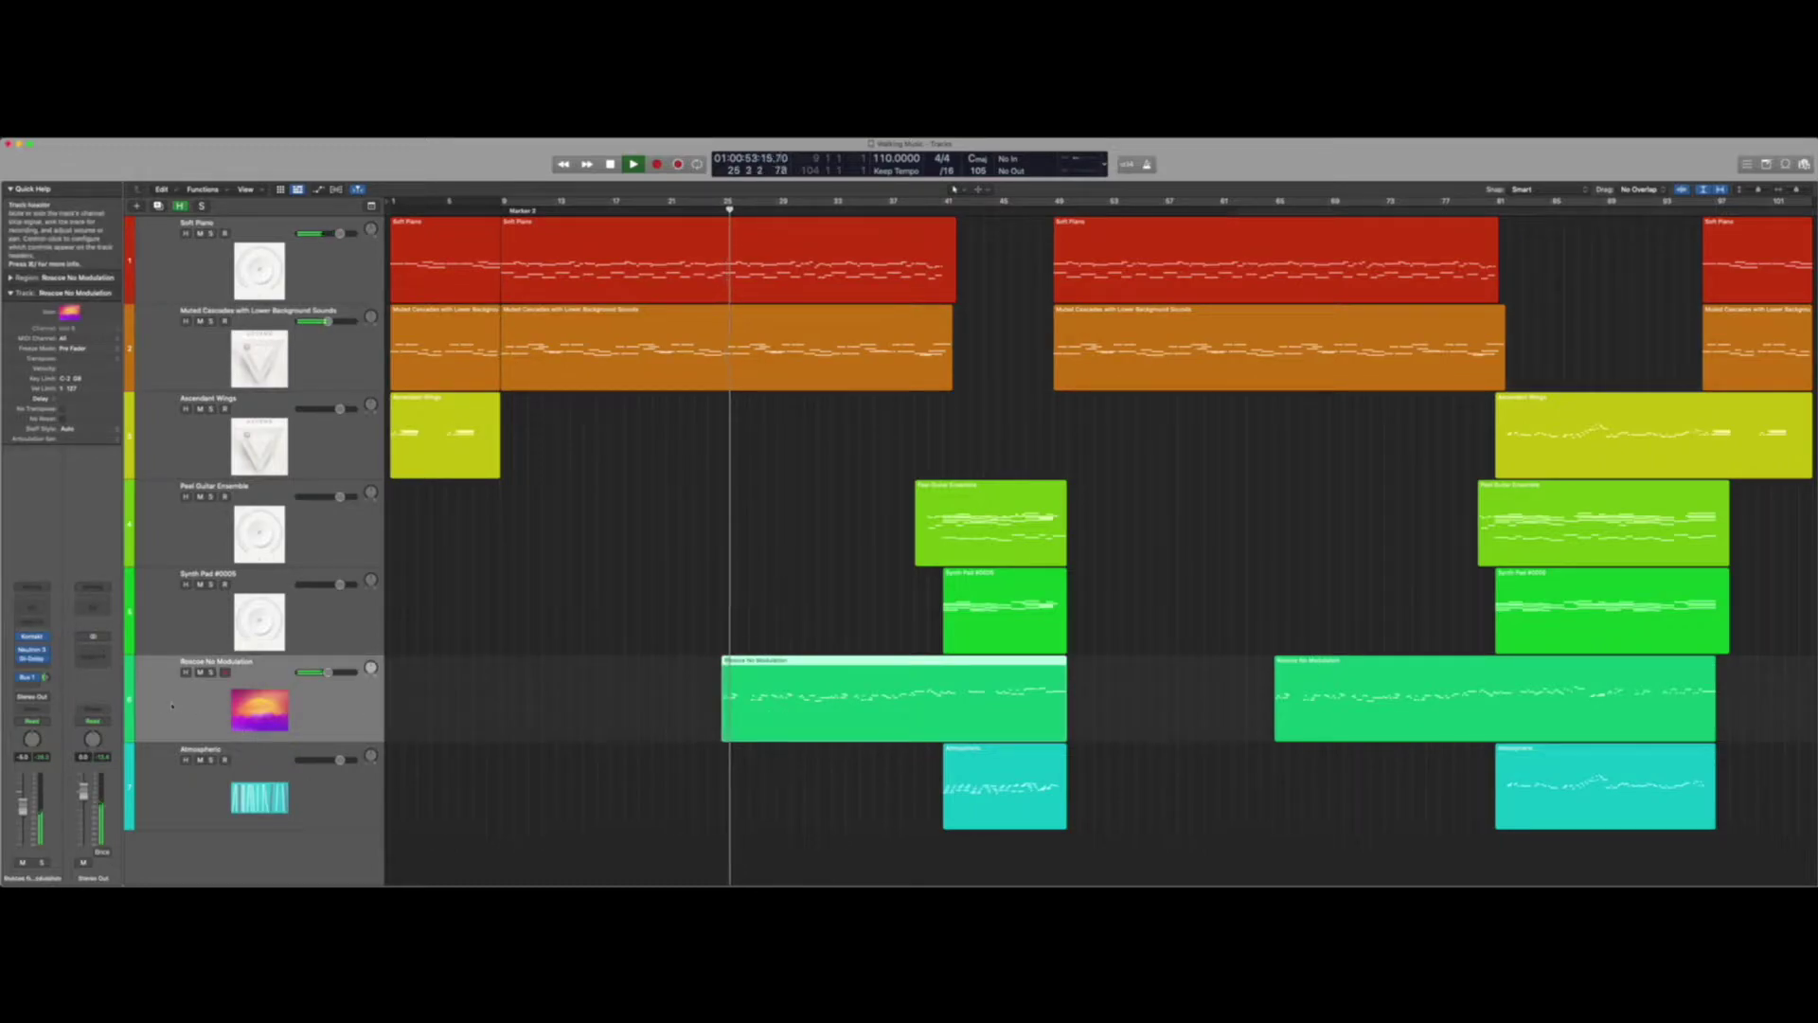
pyautogui.click(32, 636)
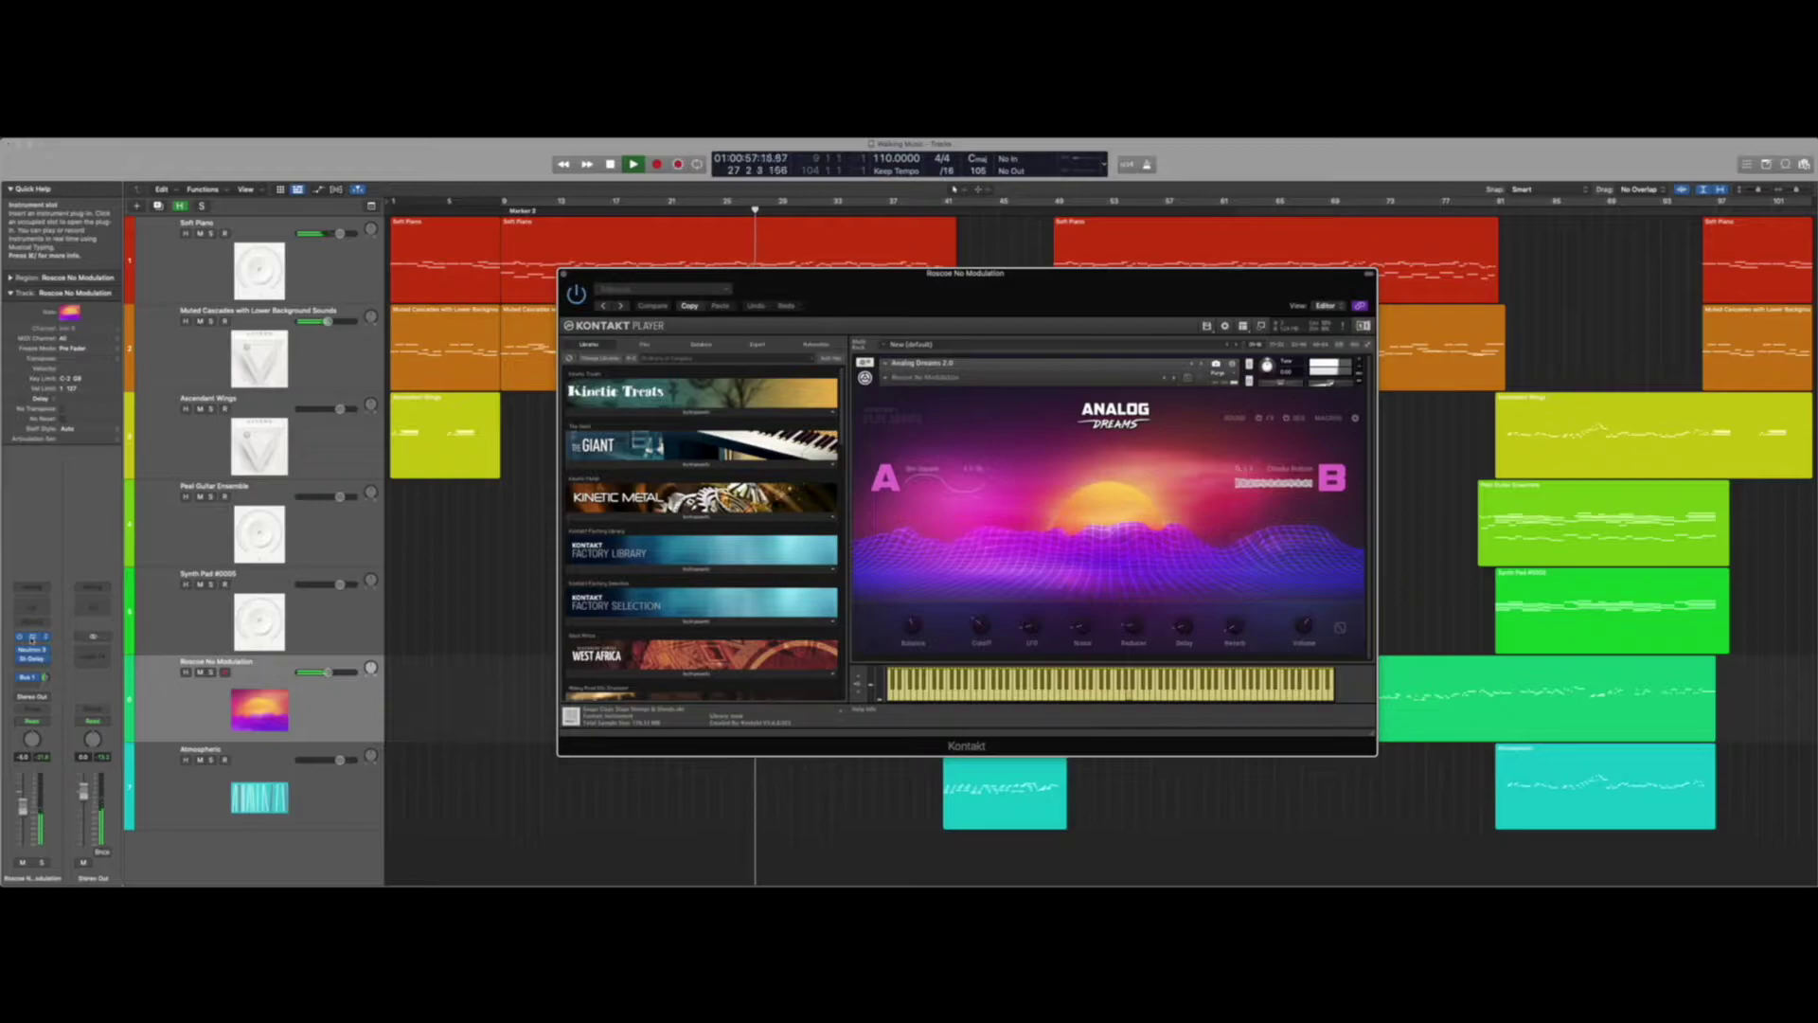
pyautogui.click(563, 275)
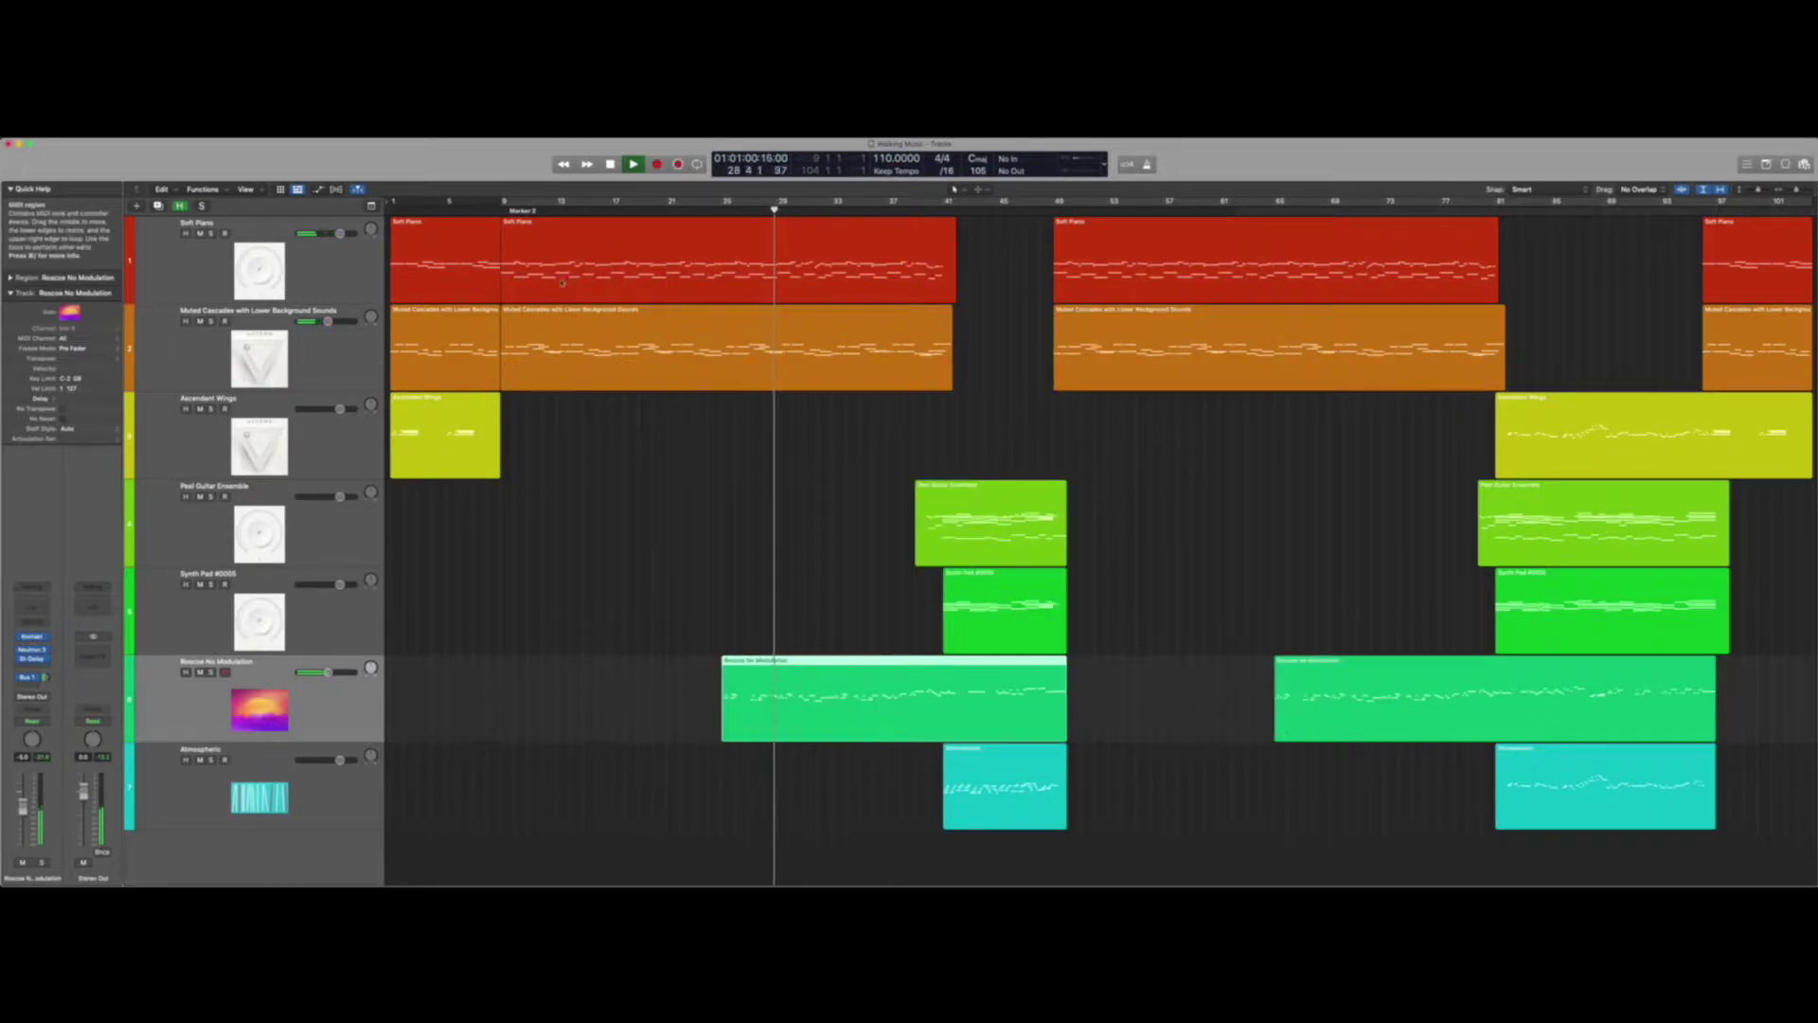
# - Examine the sixth track's first region in the Piano Roll together with the Soft Piano and Muted Cascades regions starting at bar 9, and close the editor
pyautogui.doubleClick(757, 709)
pyautogui.scroll(4, 757, 709)
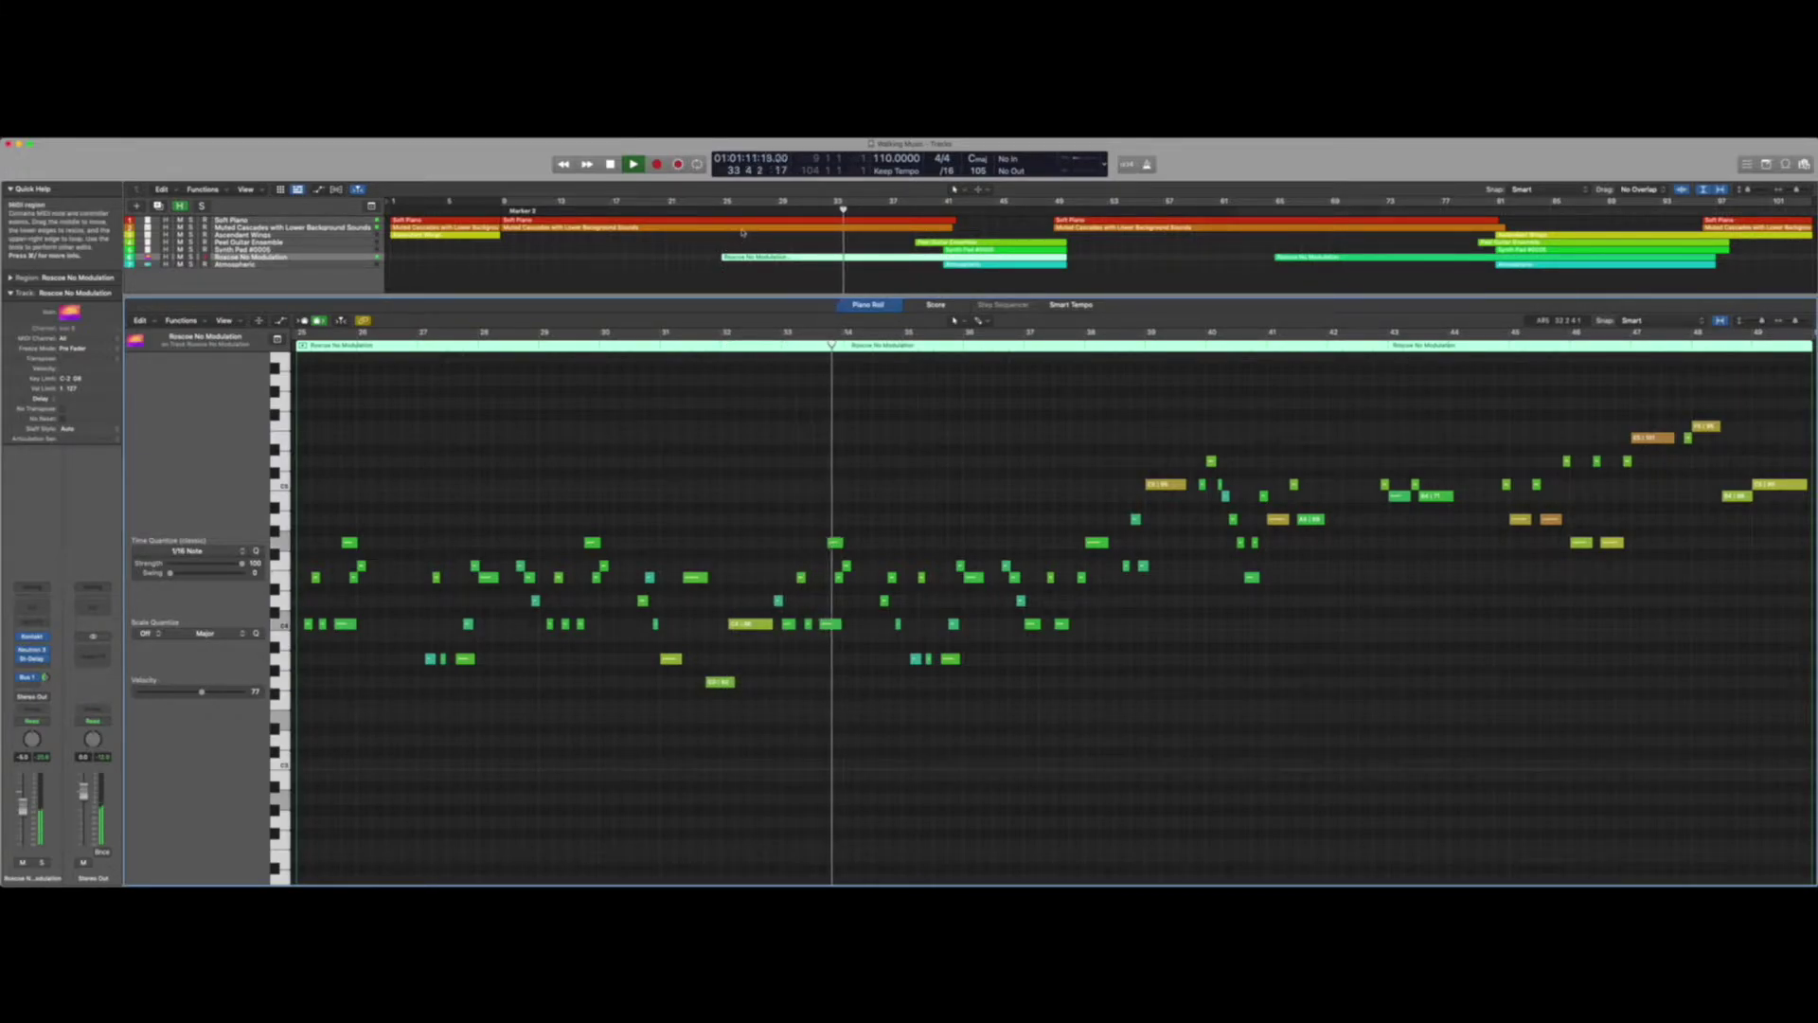
pyautogui.click(704, 225)
pyautogui.keyDown('shift'); pyautogui.click(704, 220); pyautogui.keyUp('shift')
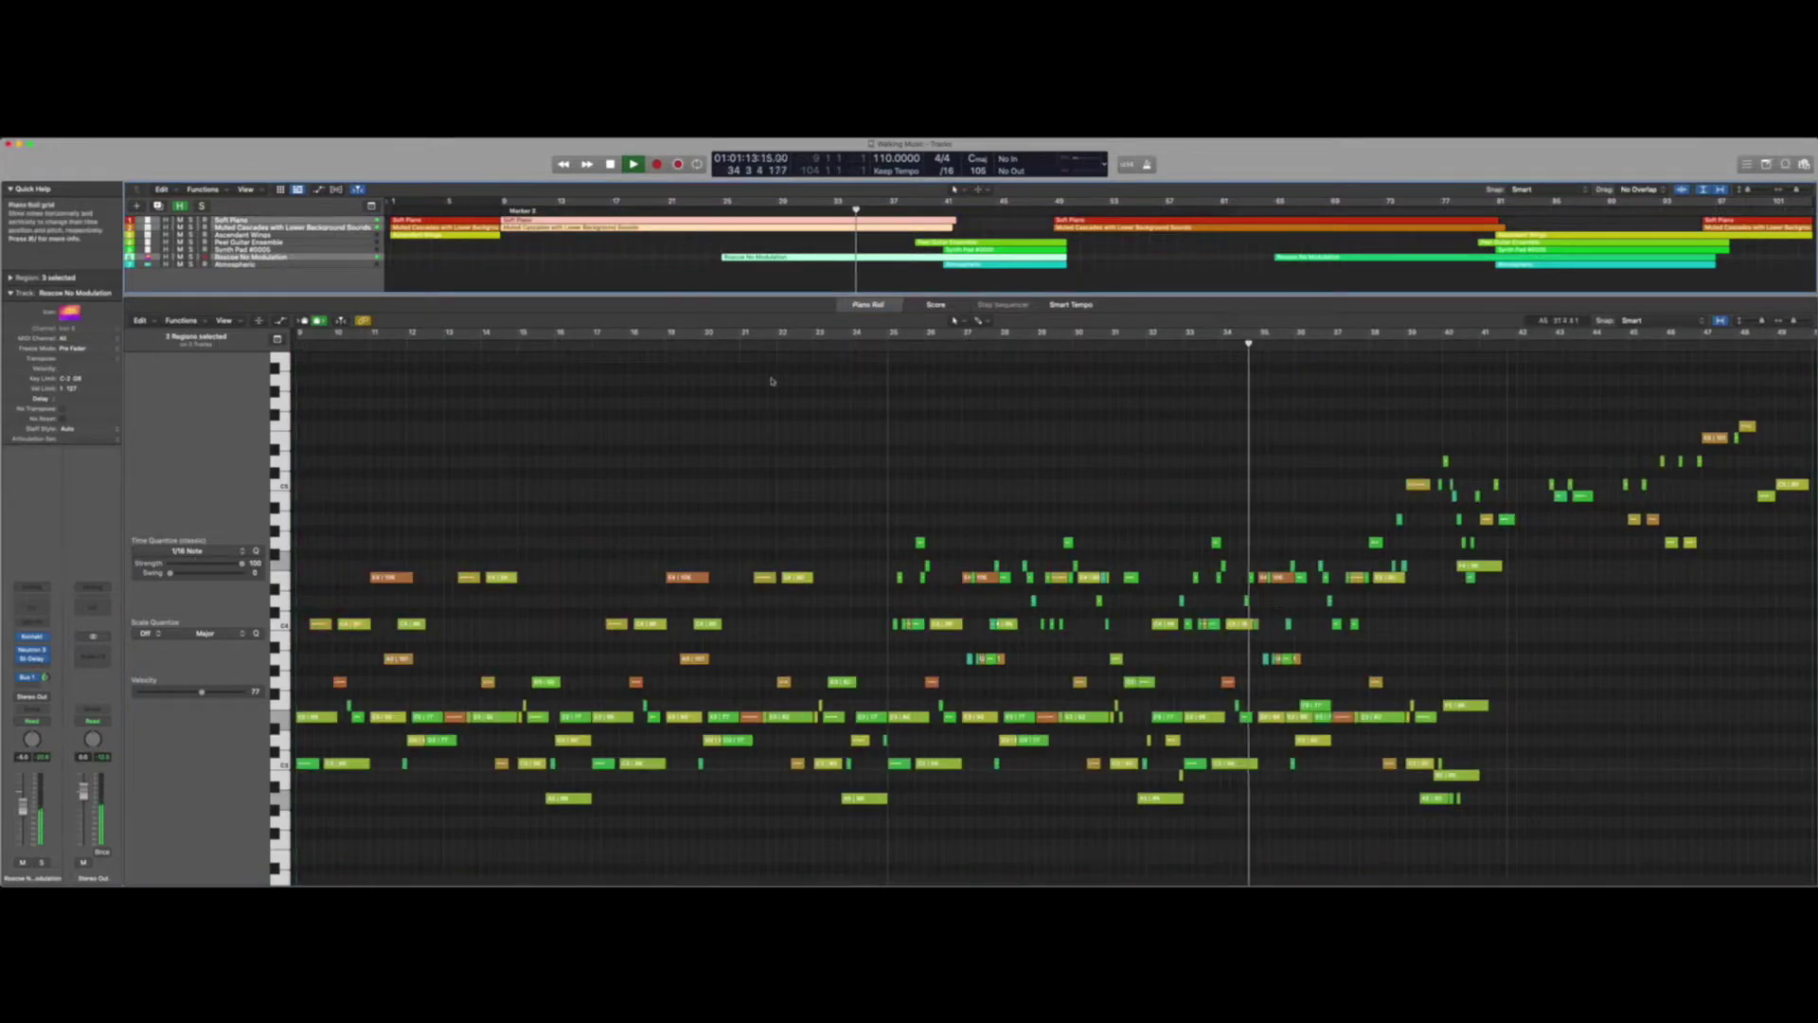
pyautogui.scroll(-3, 866, 485)
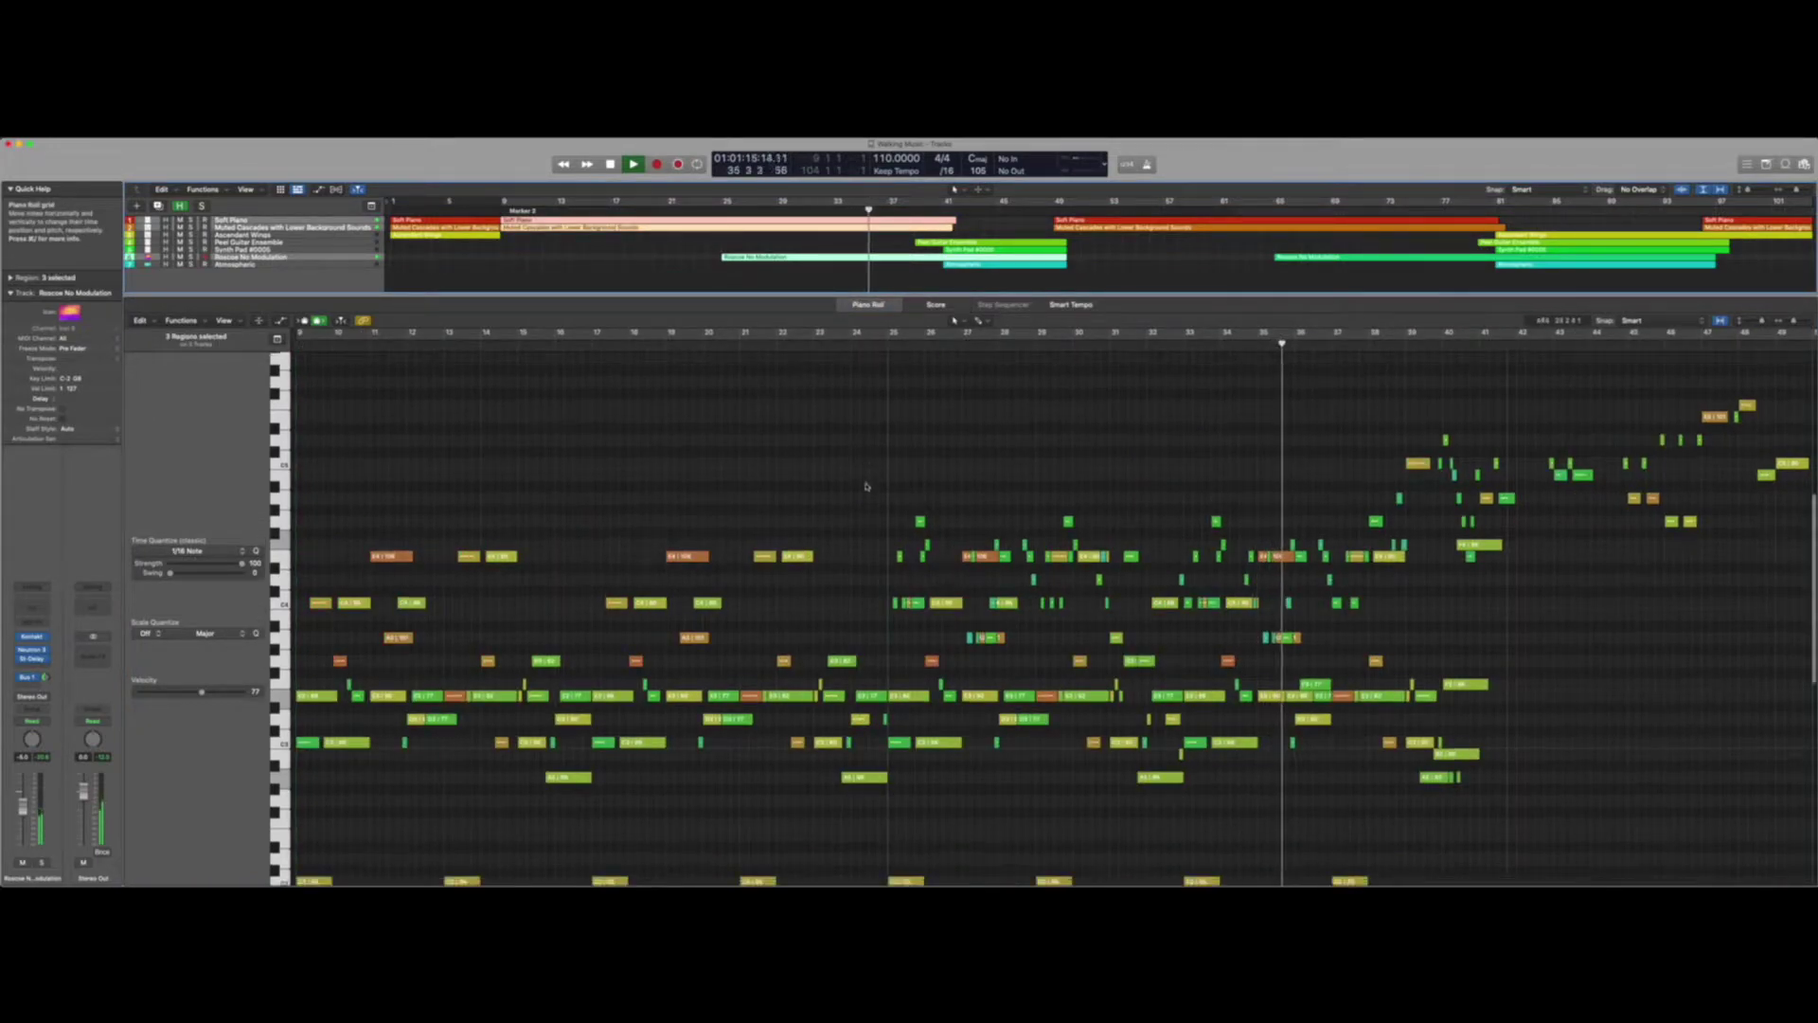
pyautogui.scroll(-2, 876, 512)
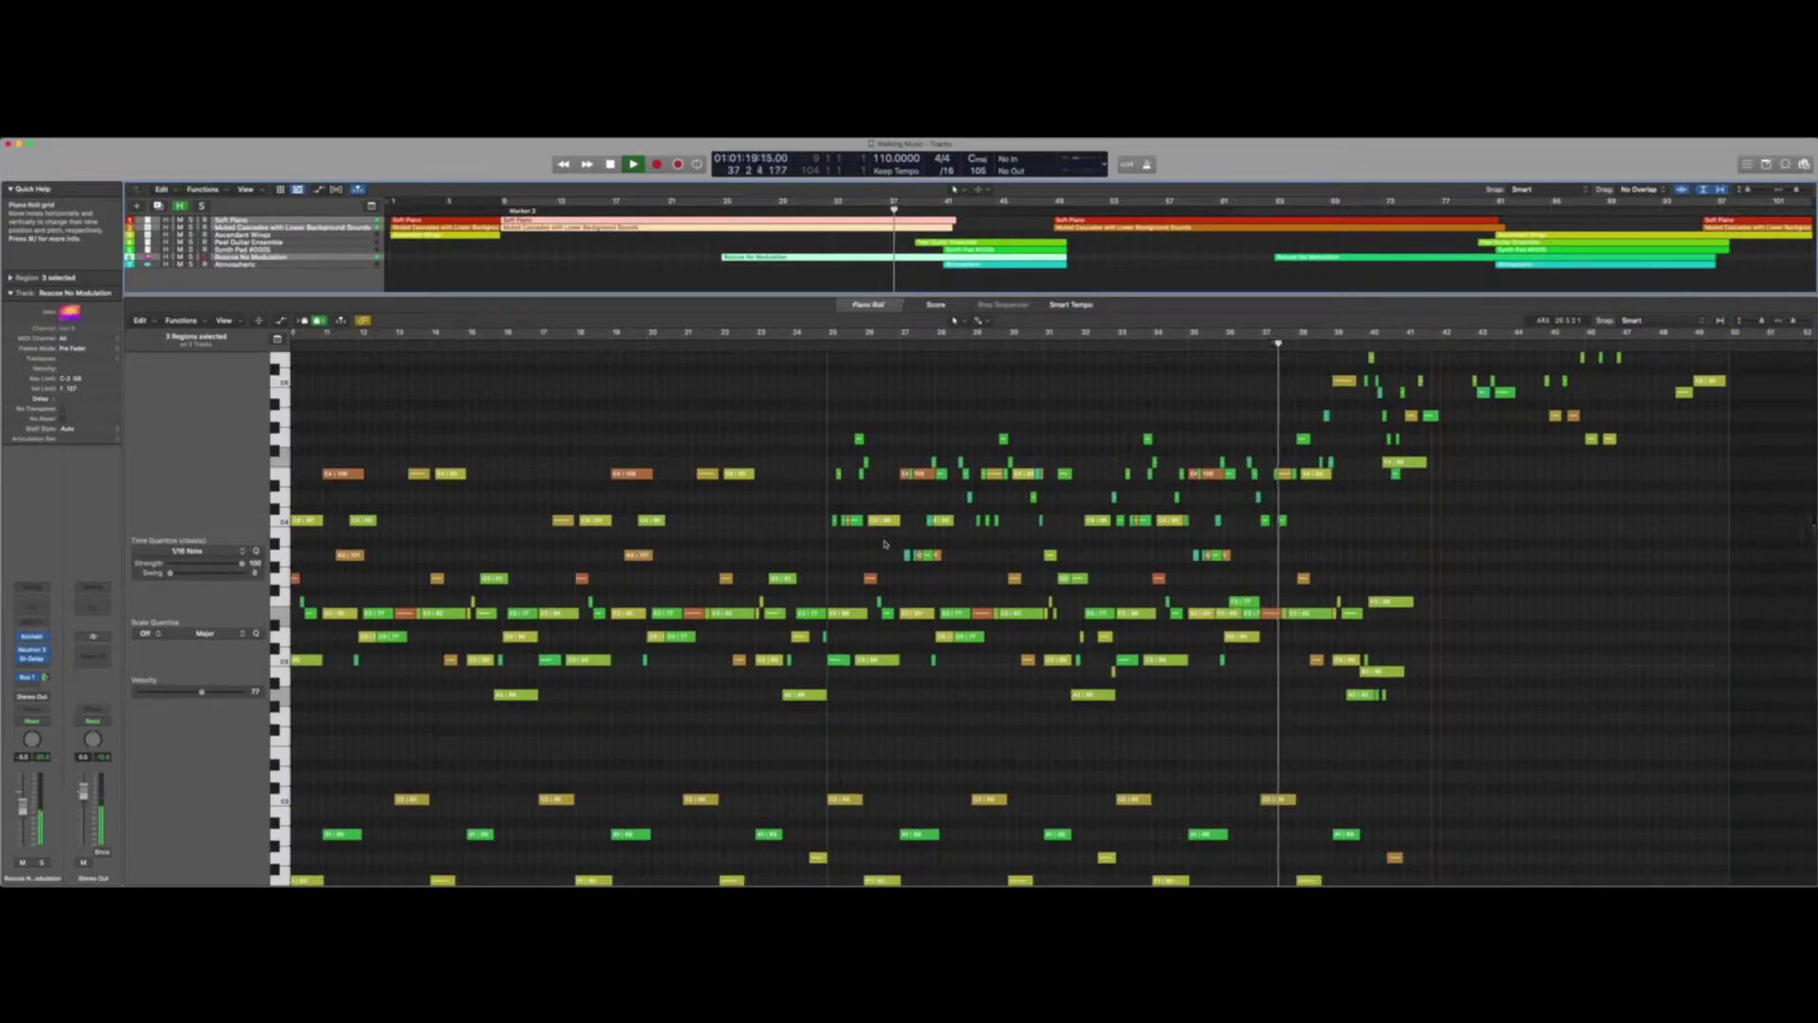
pyautogui.scroll(1, 885, 543)
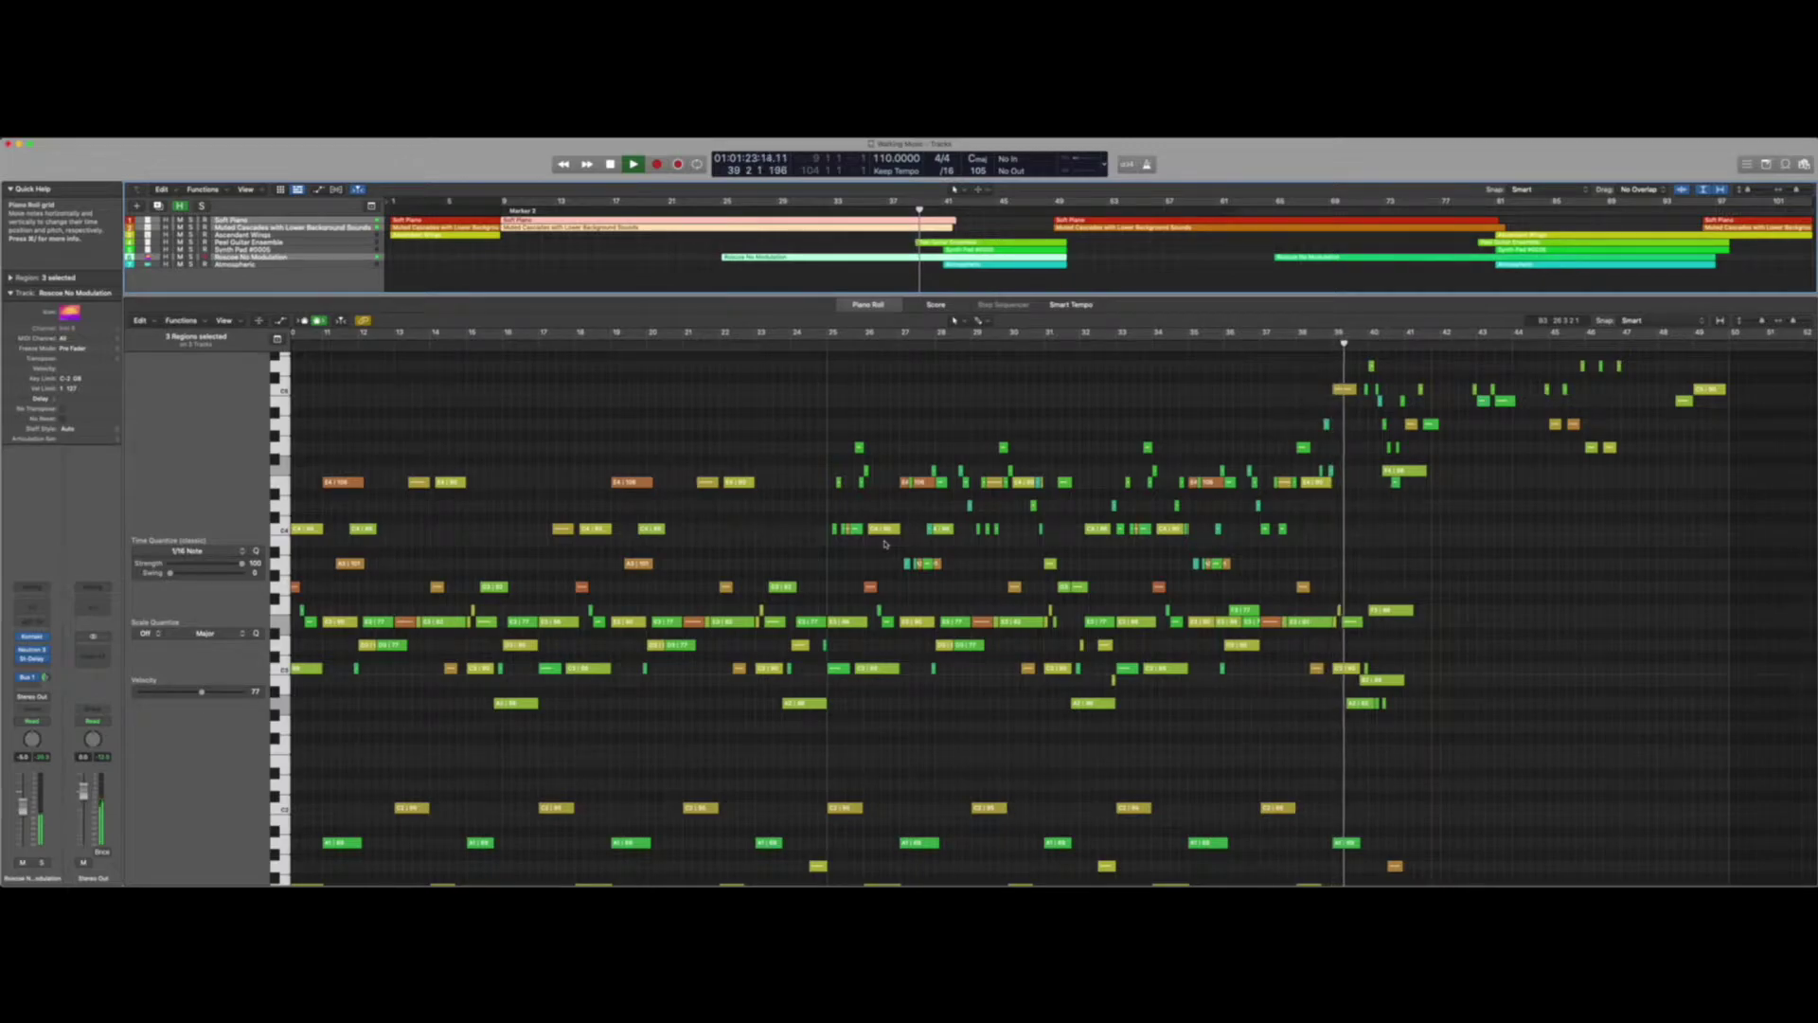
pyautogui.press('e')
# - View the LABS instruments of the Peel Guitar Ensemble and Synth Pad tracks, with the plug-in window moved clear of their first regions
pyautogui.click(171, 525)
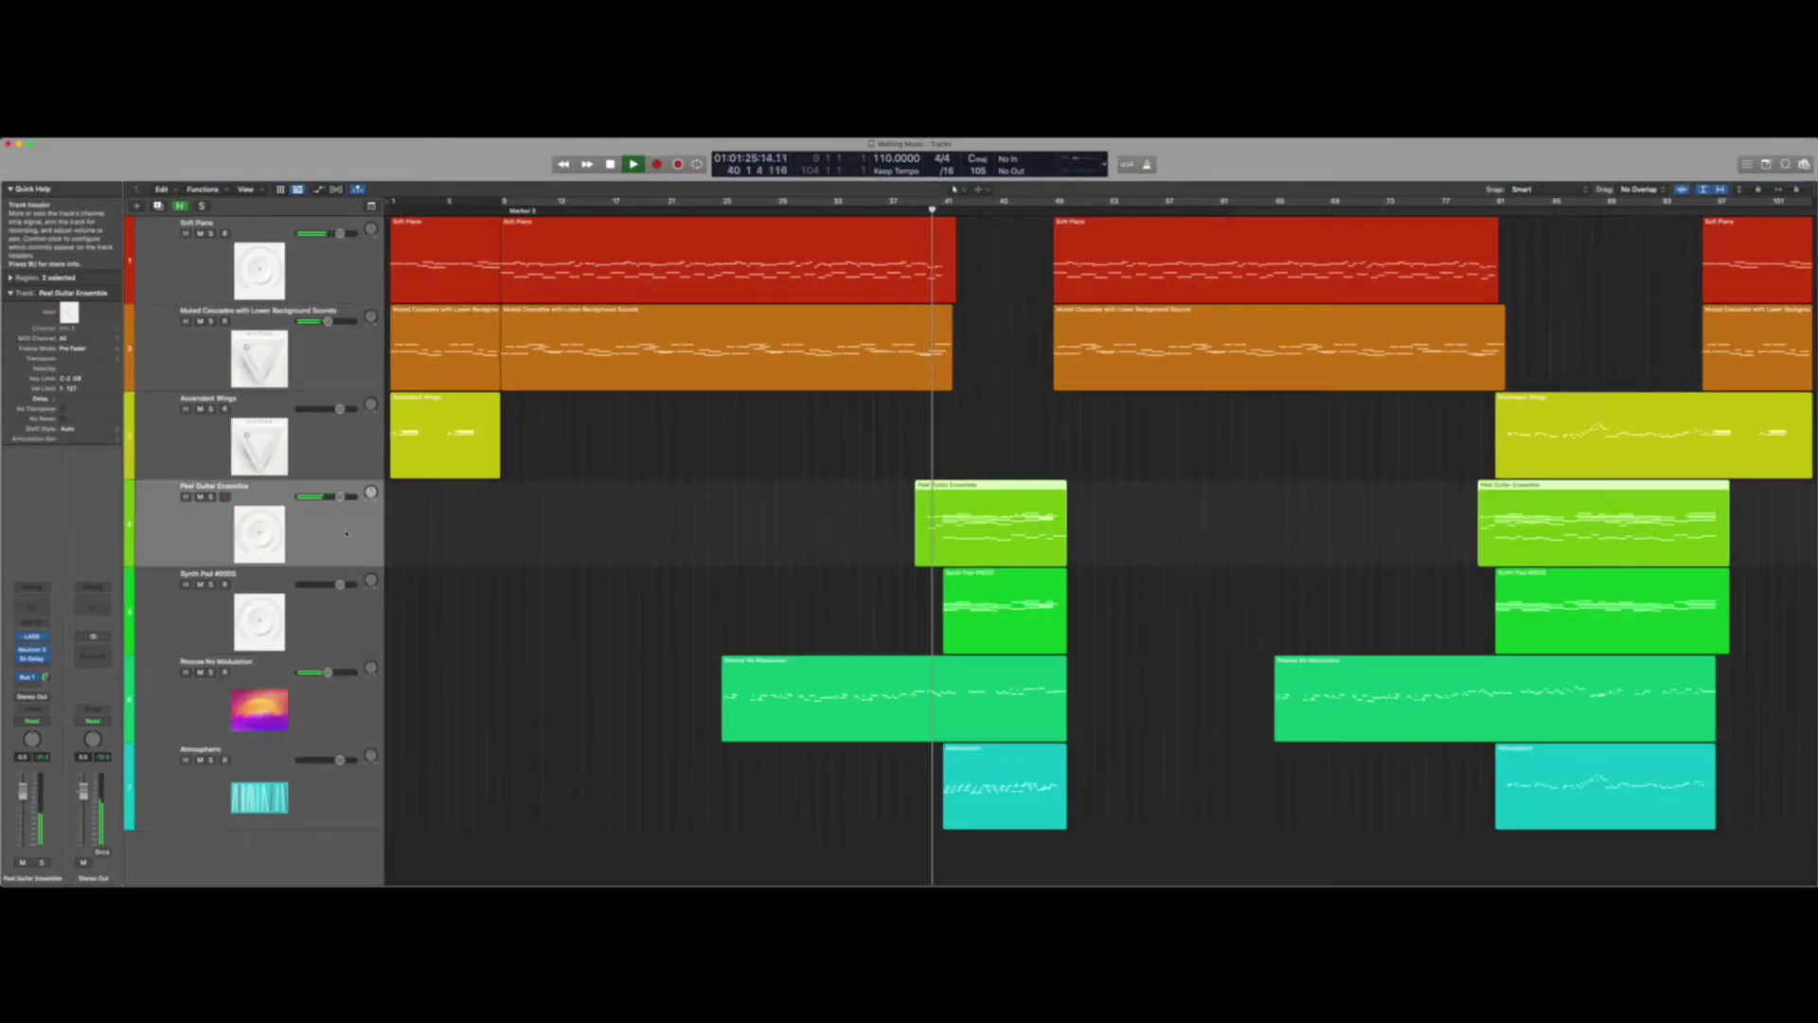
pyautogui.click(32, 639)
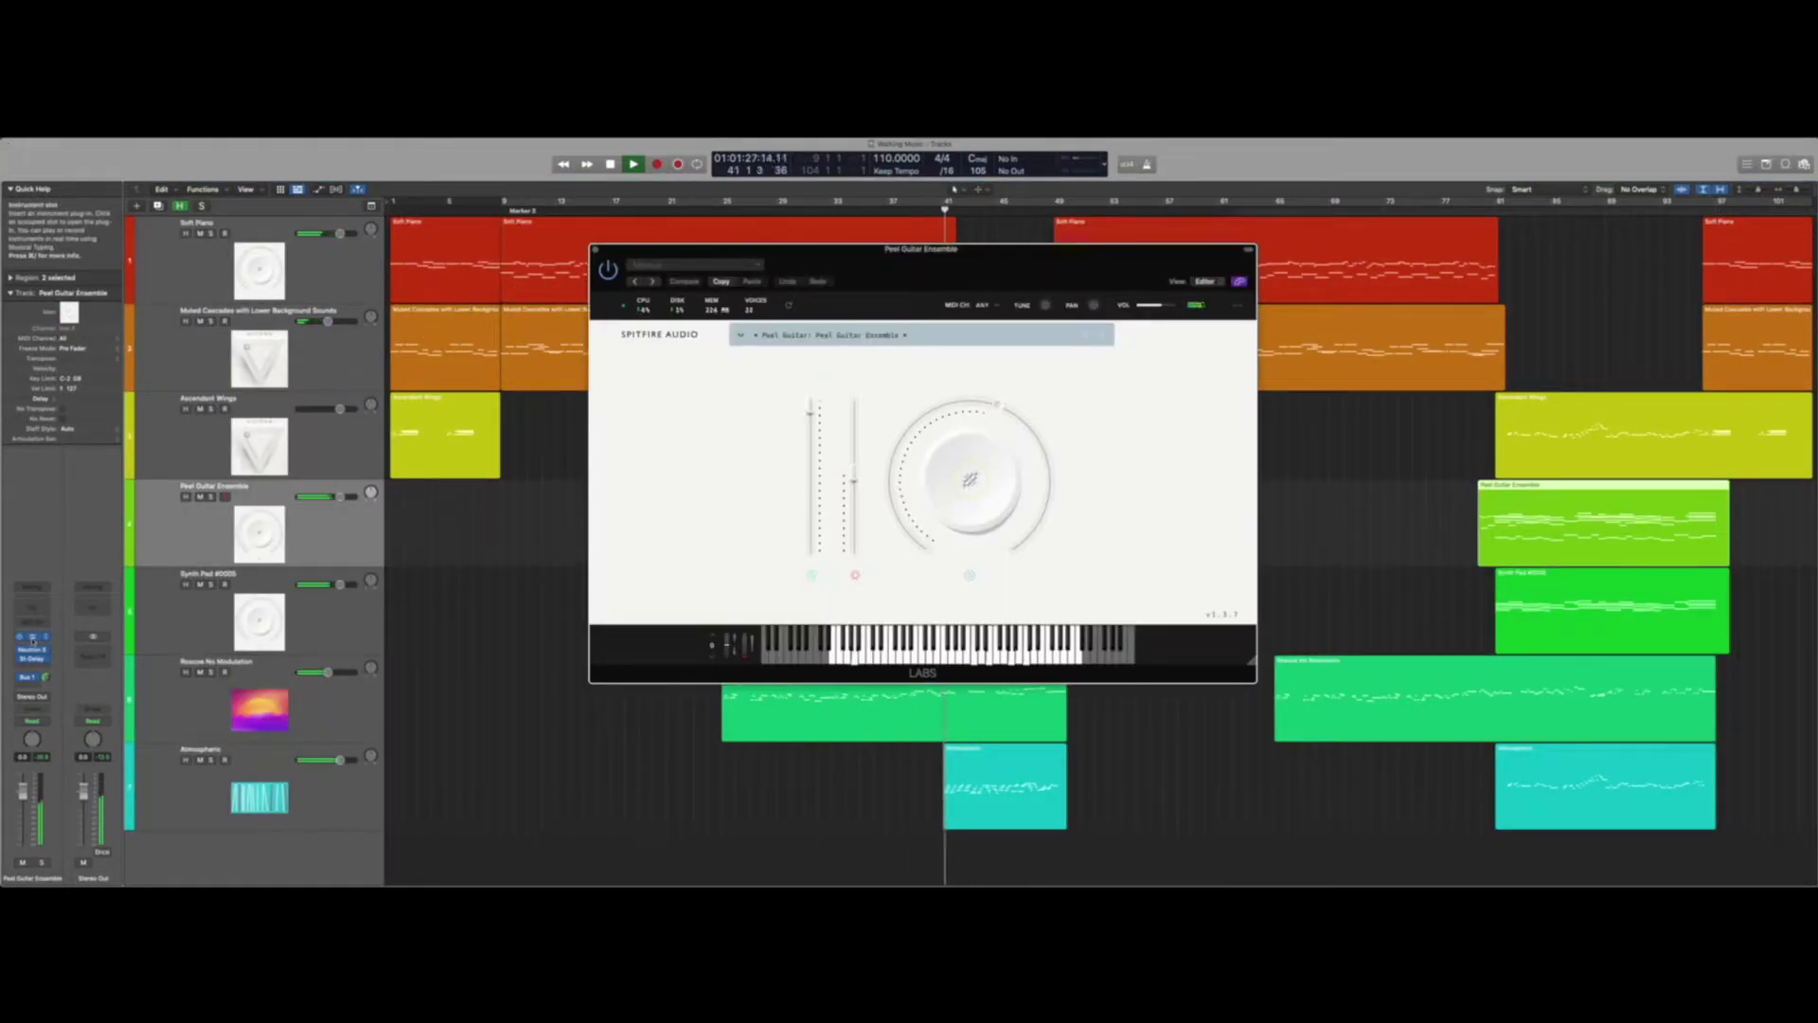
pyautogui.moveTo(805, 250); pyautogui.dragTo(1289, 201)
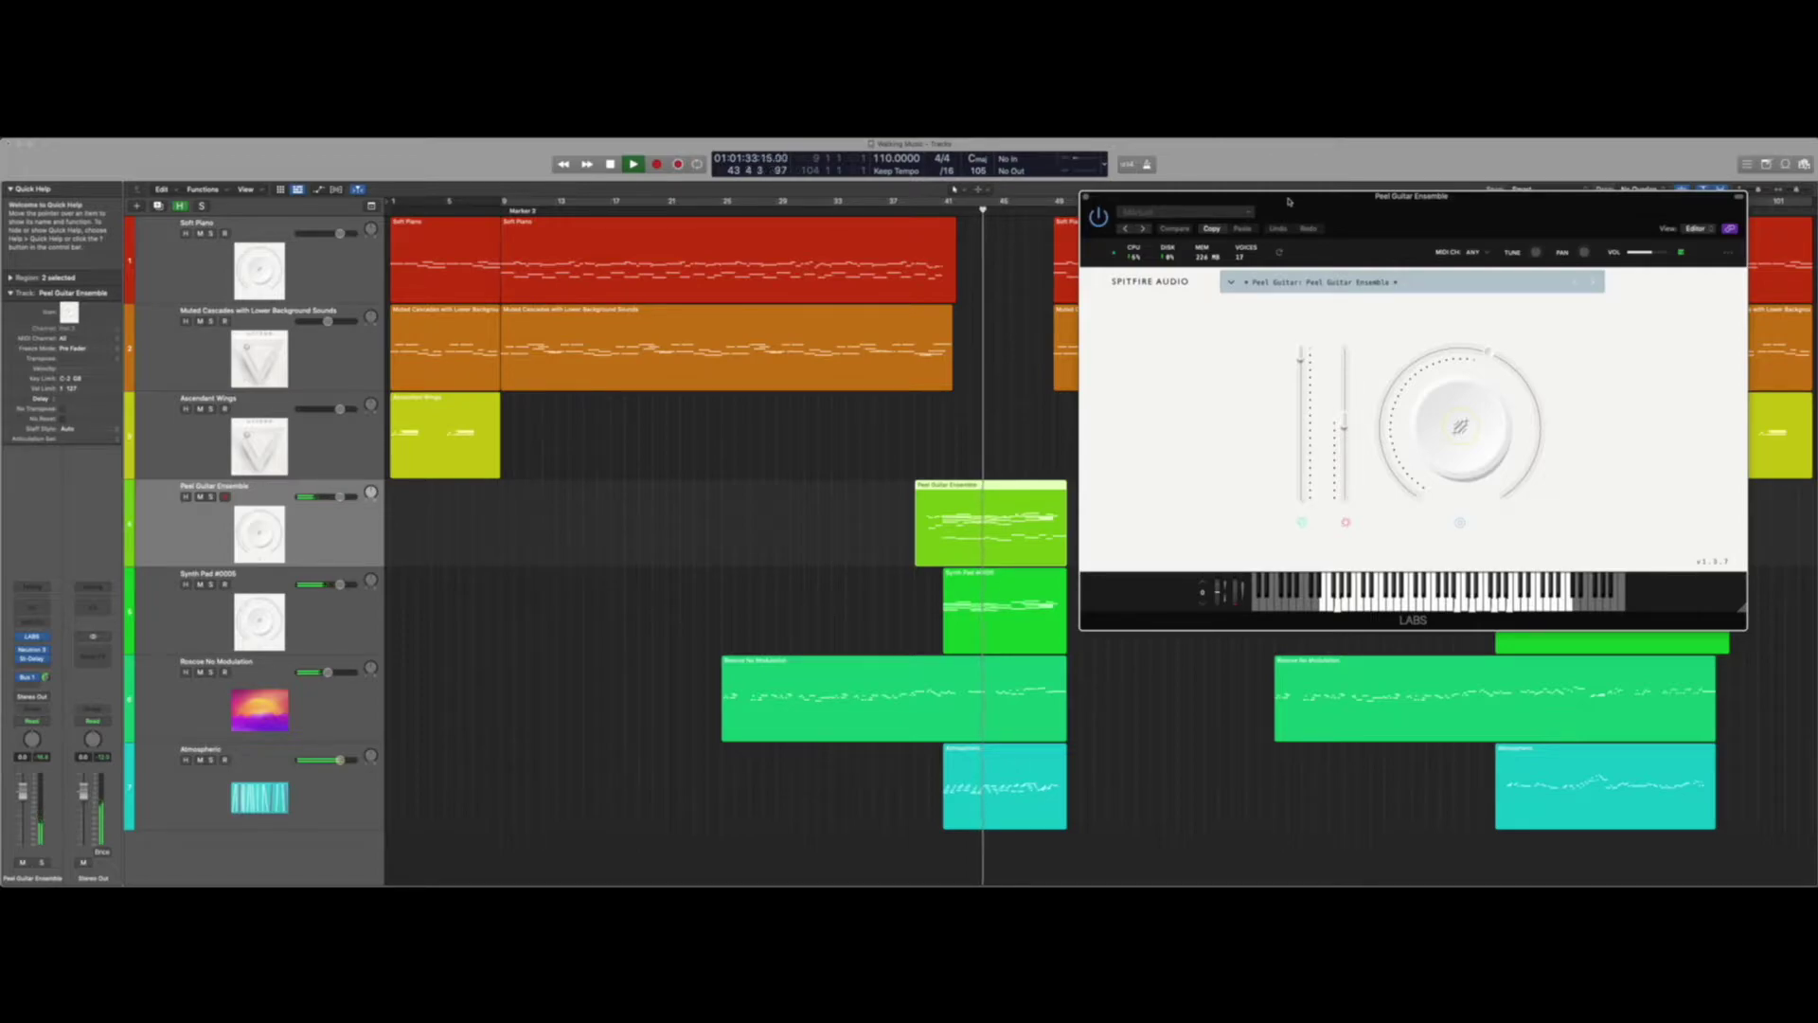
pyautogui.press('Down')
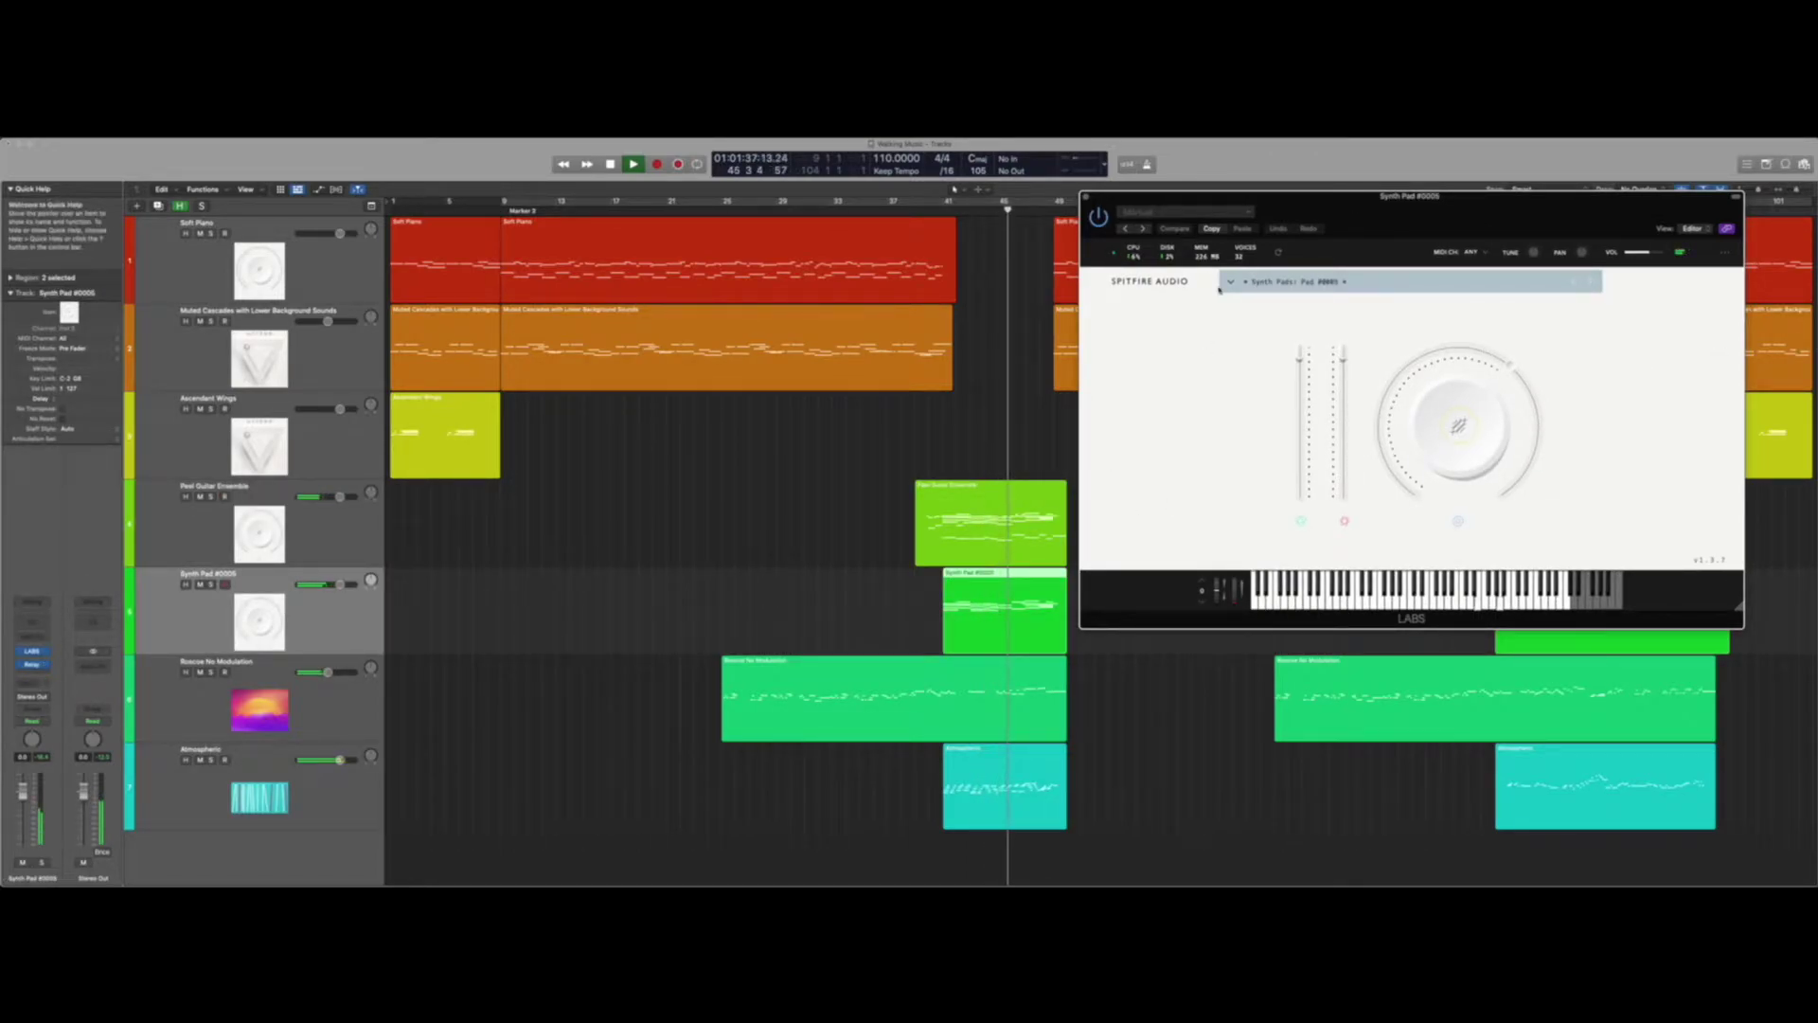
# - Close the plug-in window, examine the Peel Guitar Ensemble's first region in the Piano Roll, and close the editor
pyautogui.doubleClick(1012, 526)
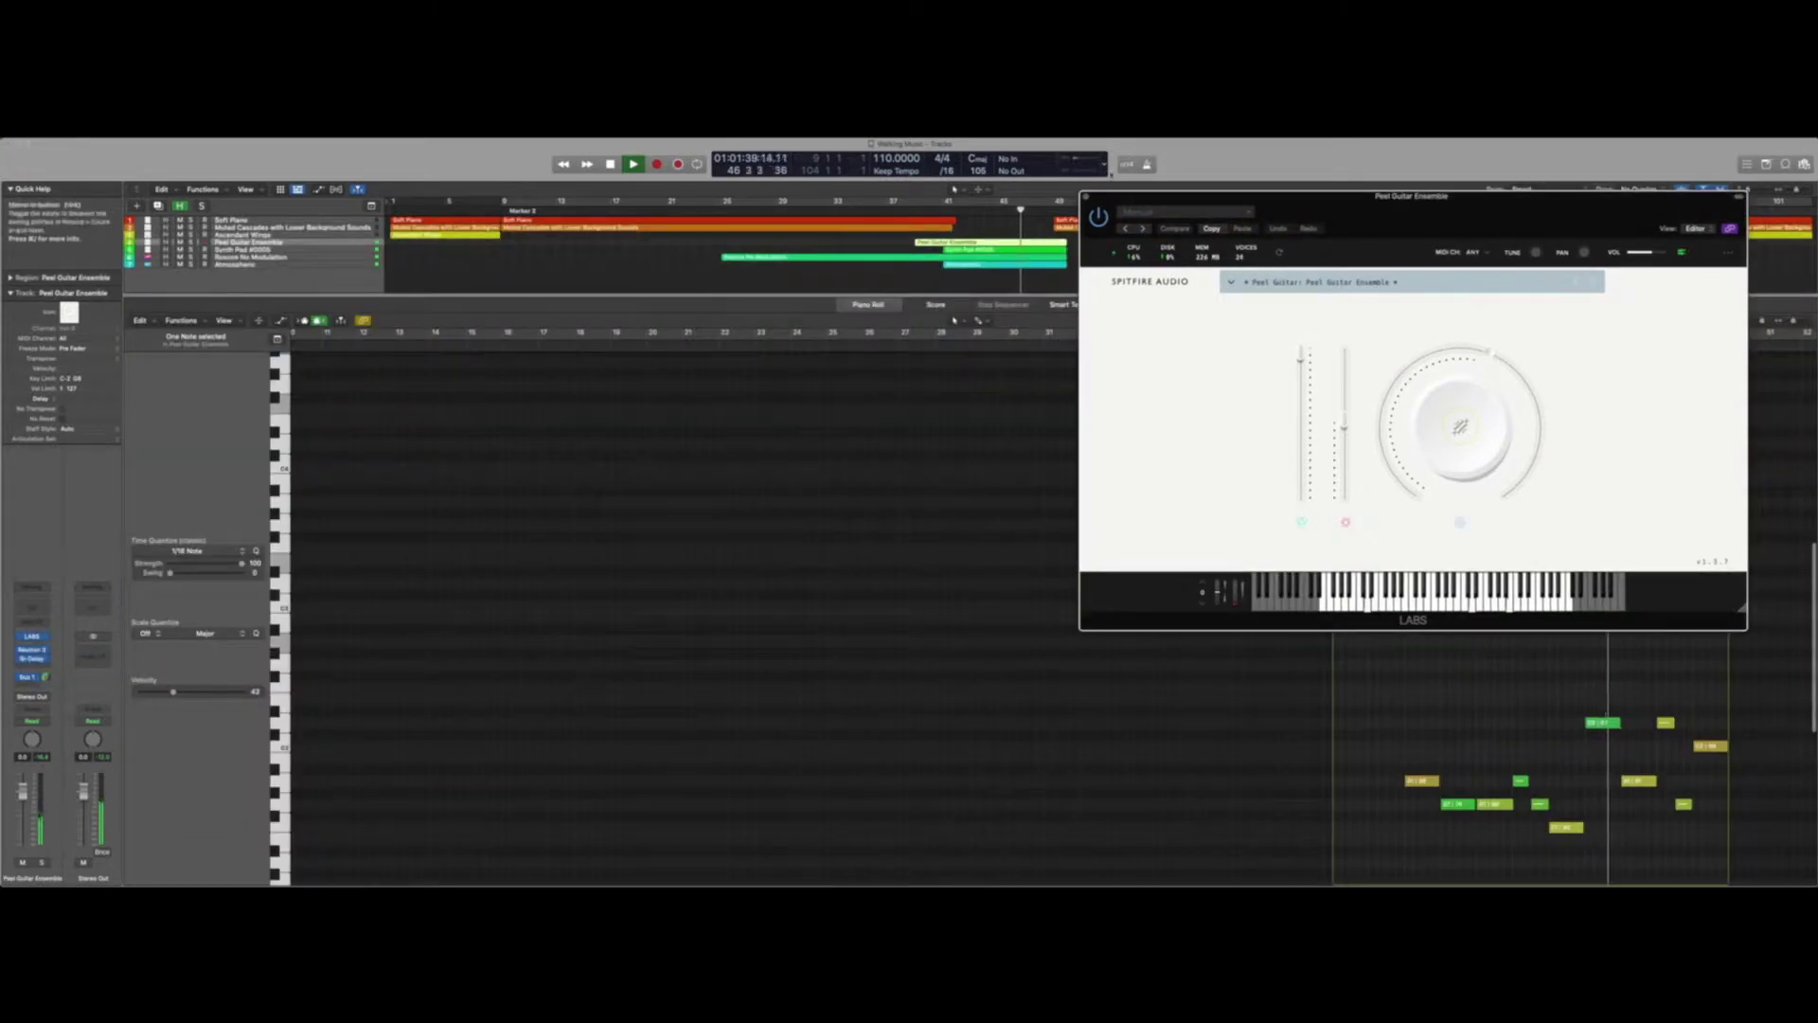
pyautogui.click(1087, 200)
pyautogui.hscroll(4, 1208, 545)
pyautogui.scroll(1, 1207, 545)
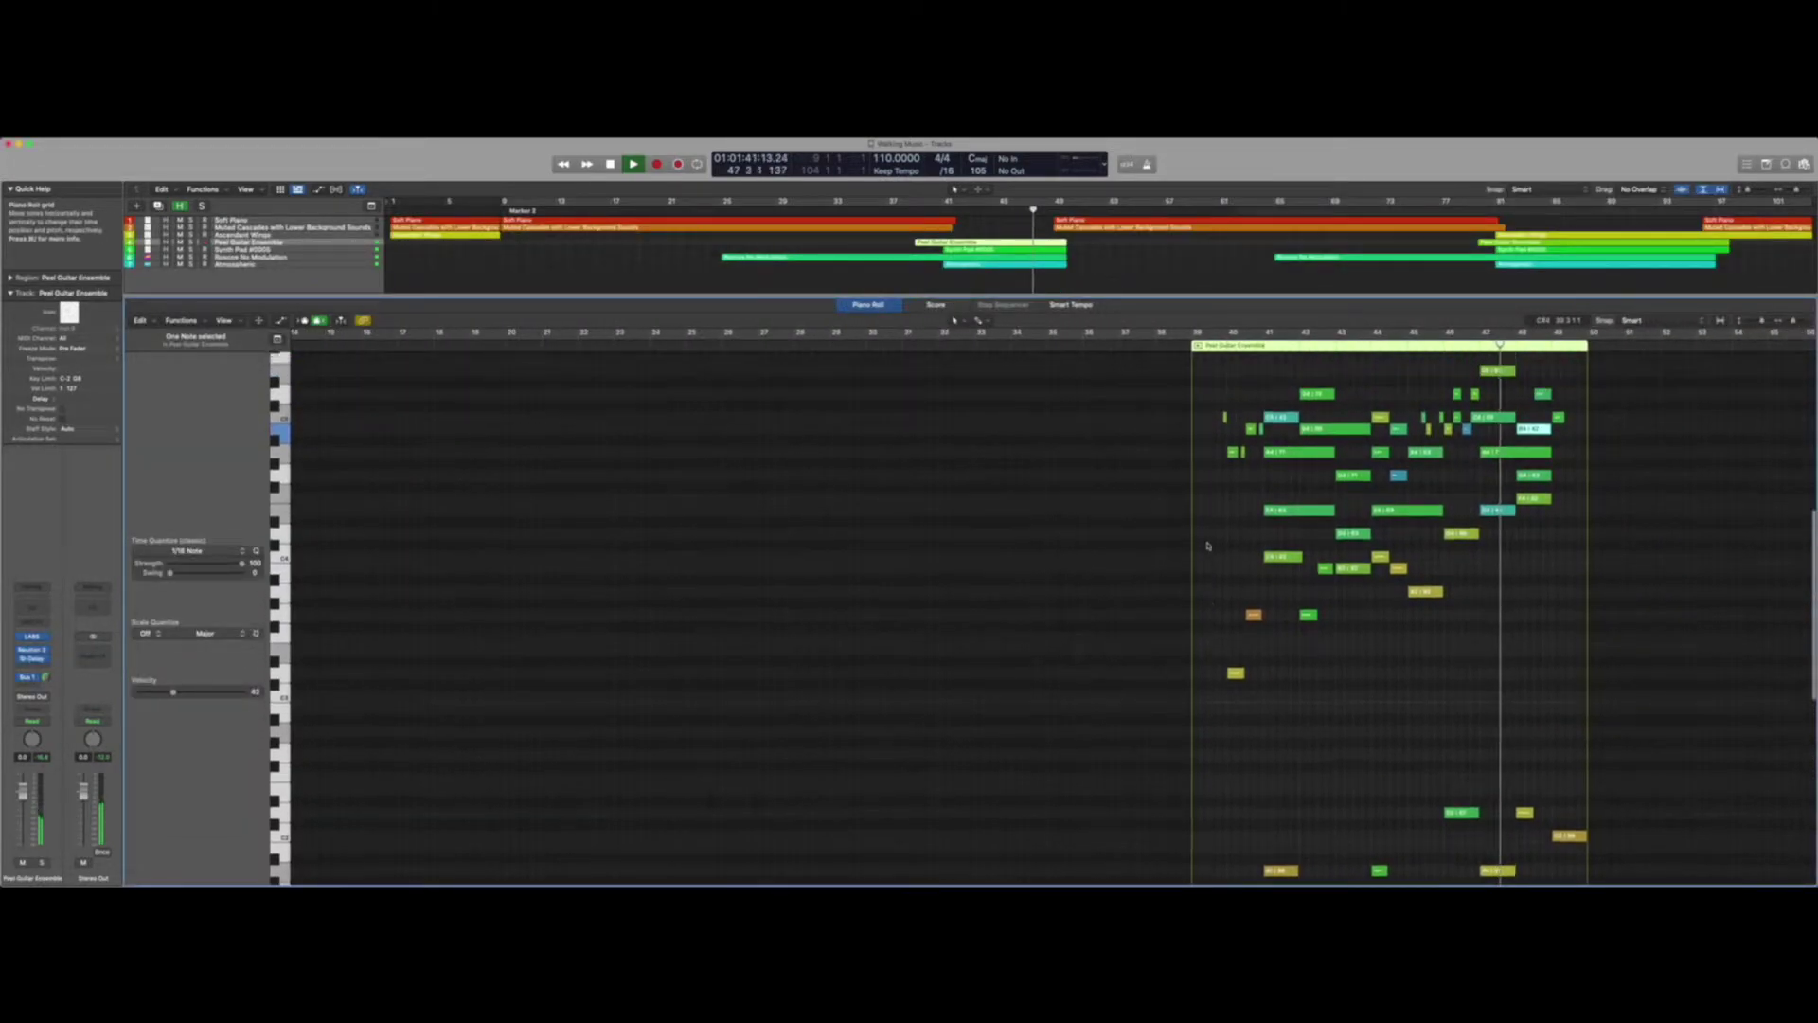
pyautogui.press('Down')
pyautogui.scroll(2, 1207, 546)
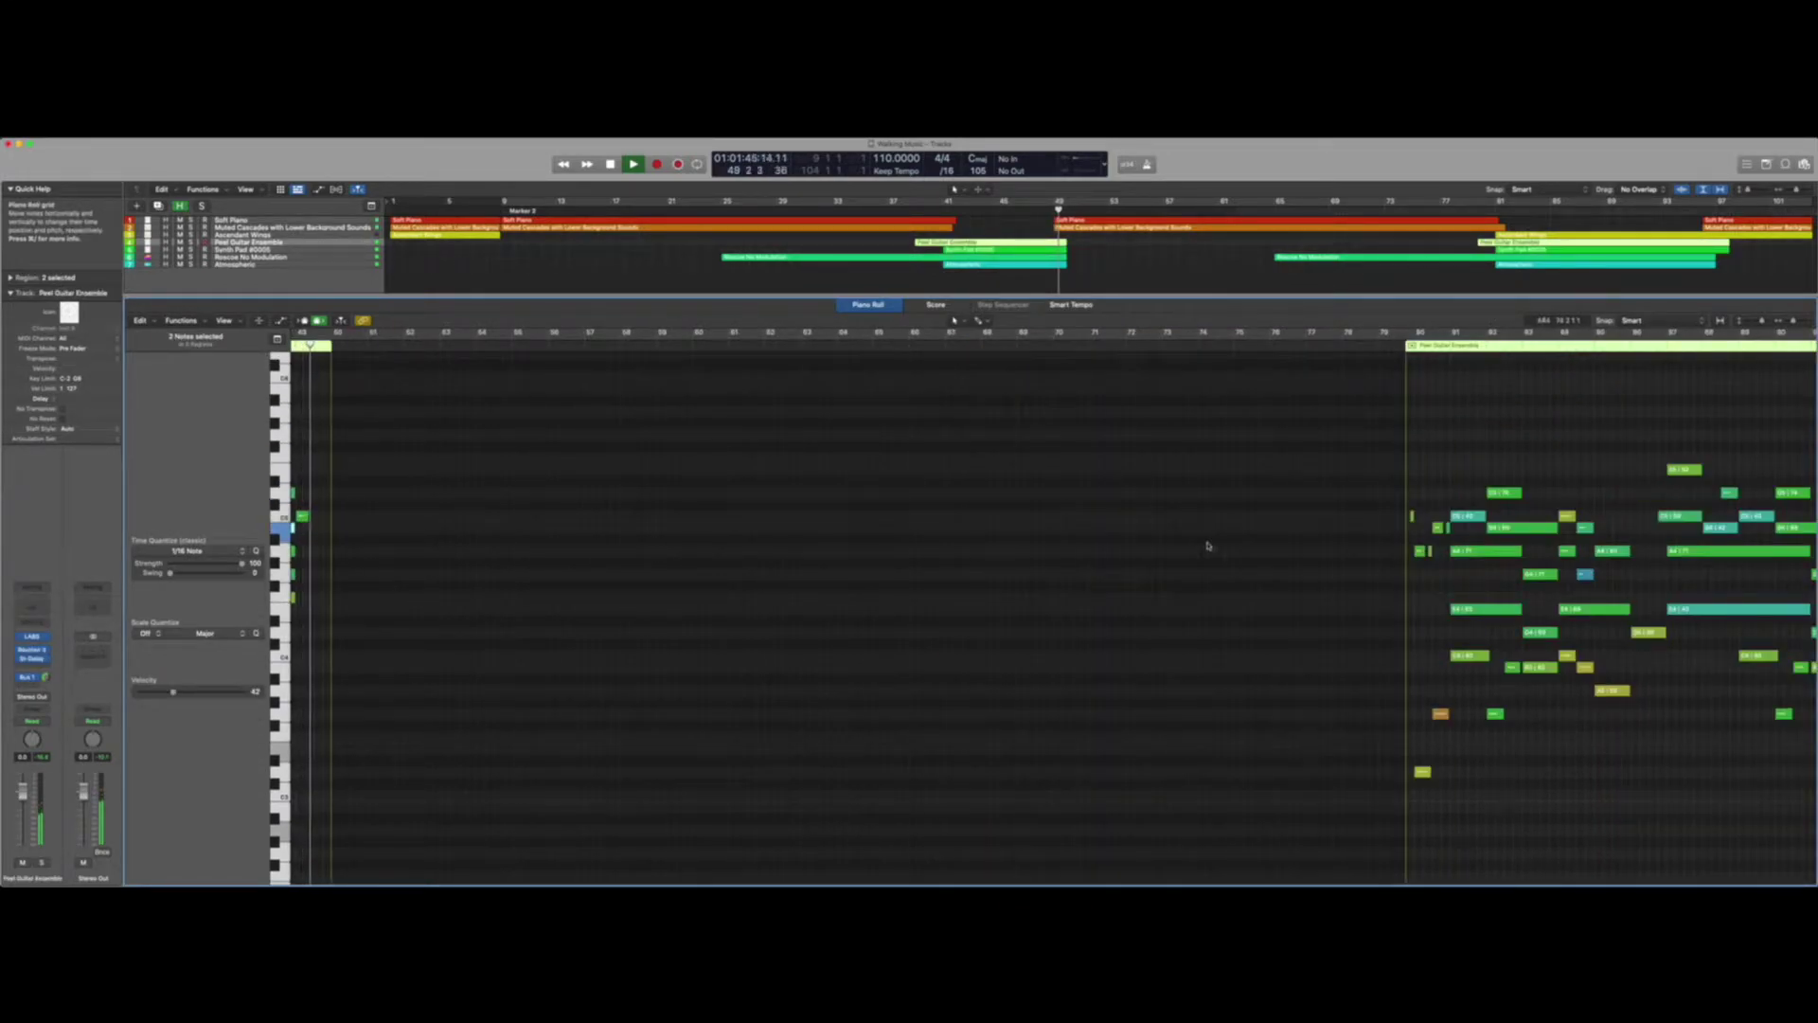
pyautogui.press('e')
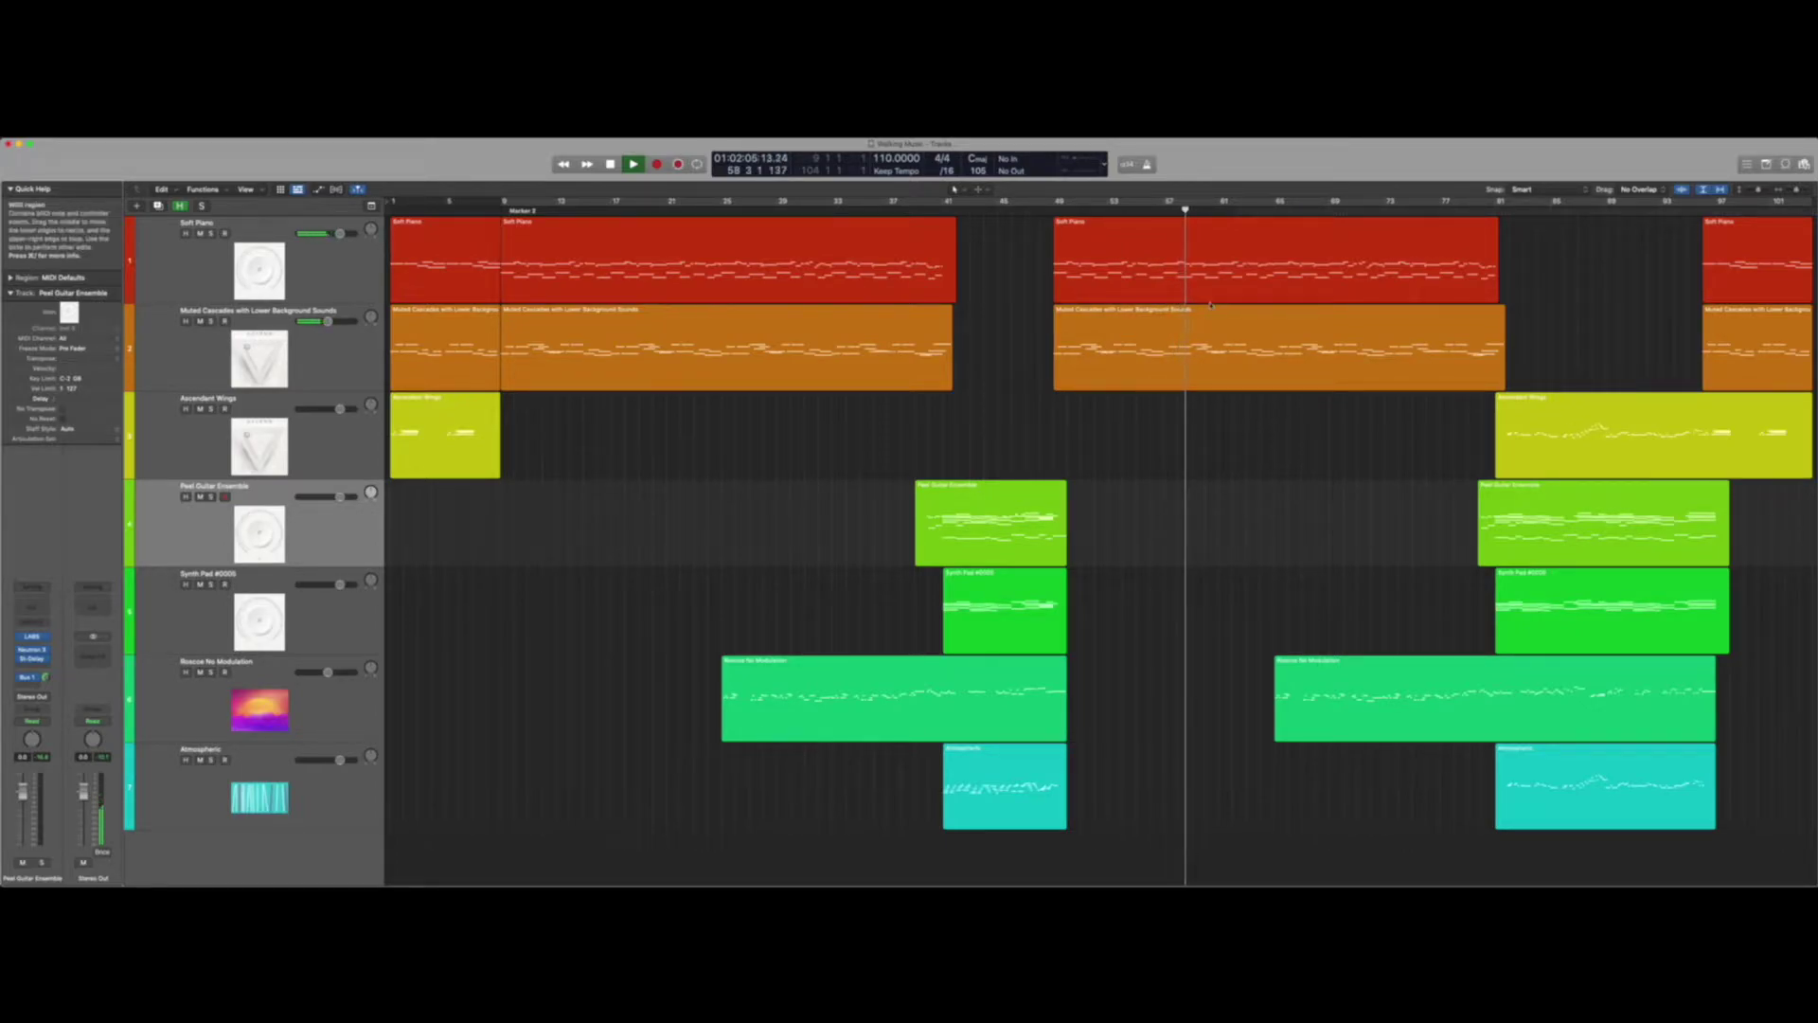
# - Examine the Soft Piano region starting at bar 49 in the Piano Roll and close the editor
pyautogui.doubleClick(1223, 266)
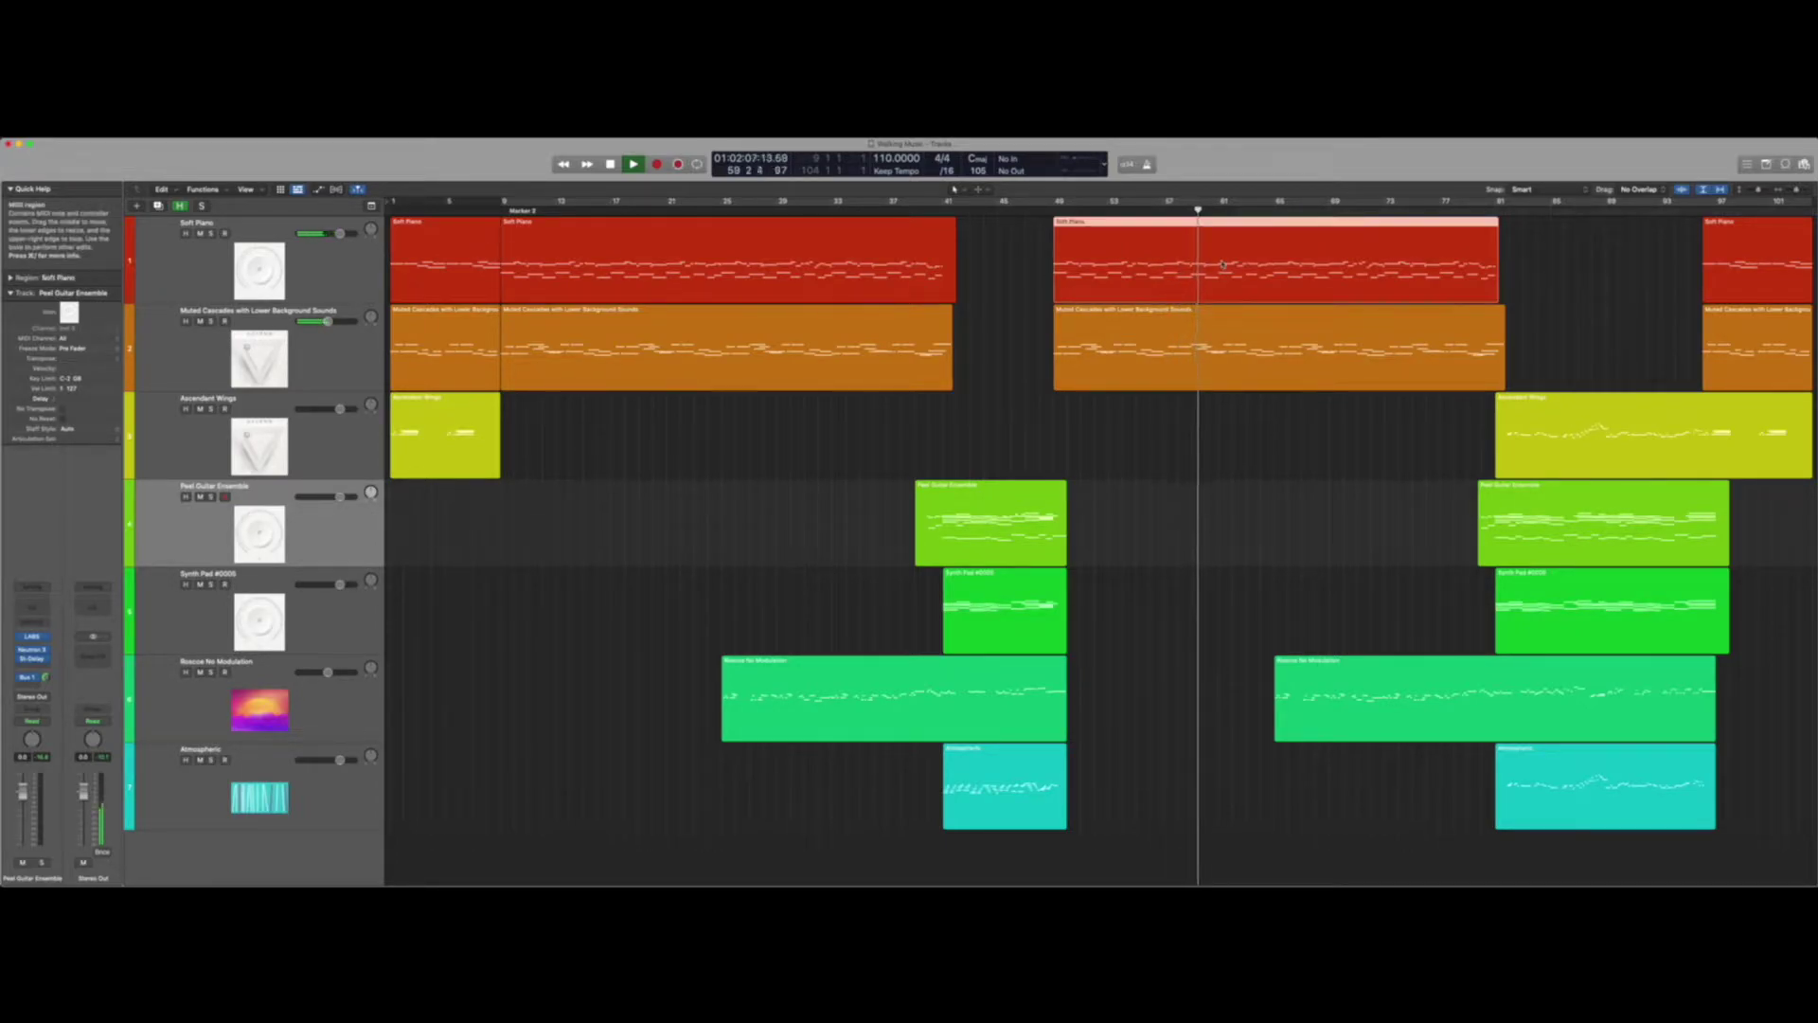
pyautogui.scroll(-2, 1140, 688)
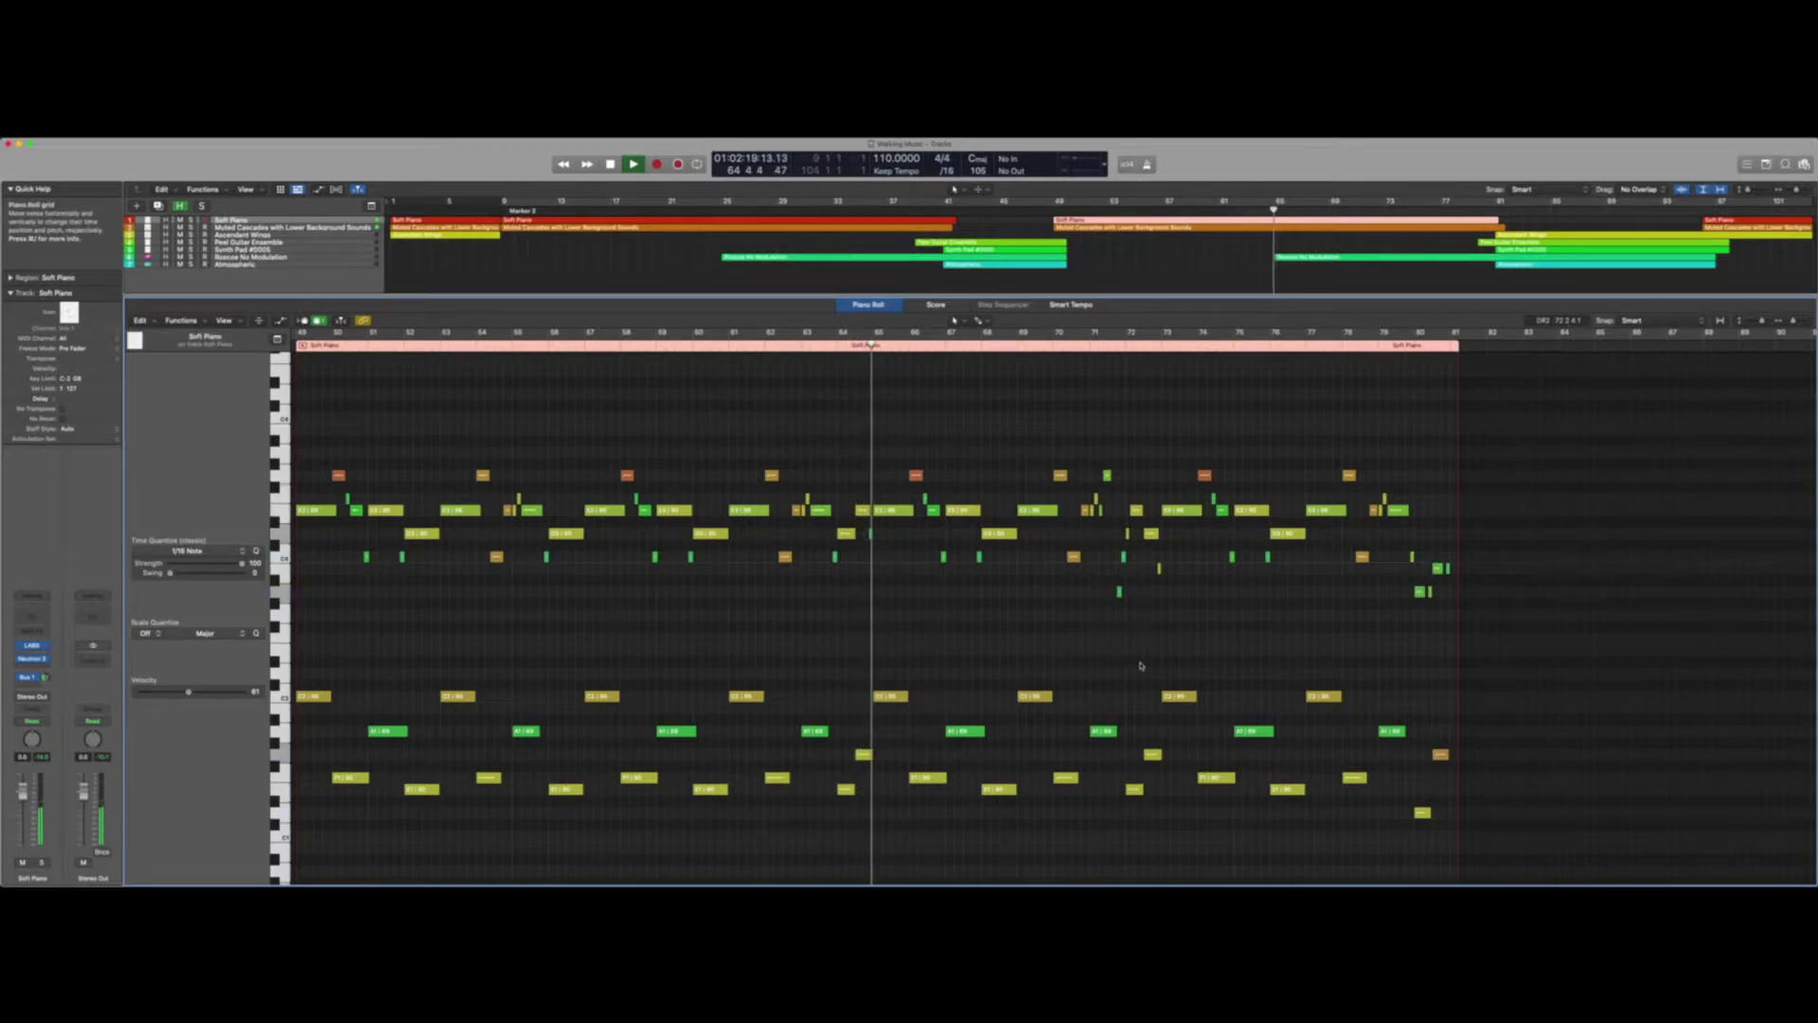
pyautogui.press('p')
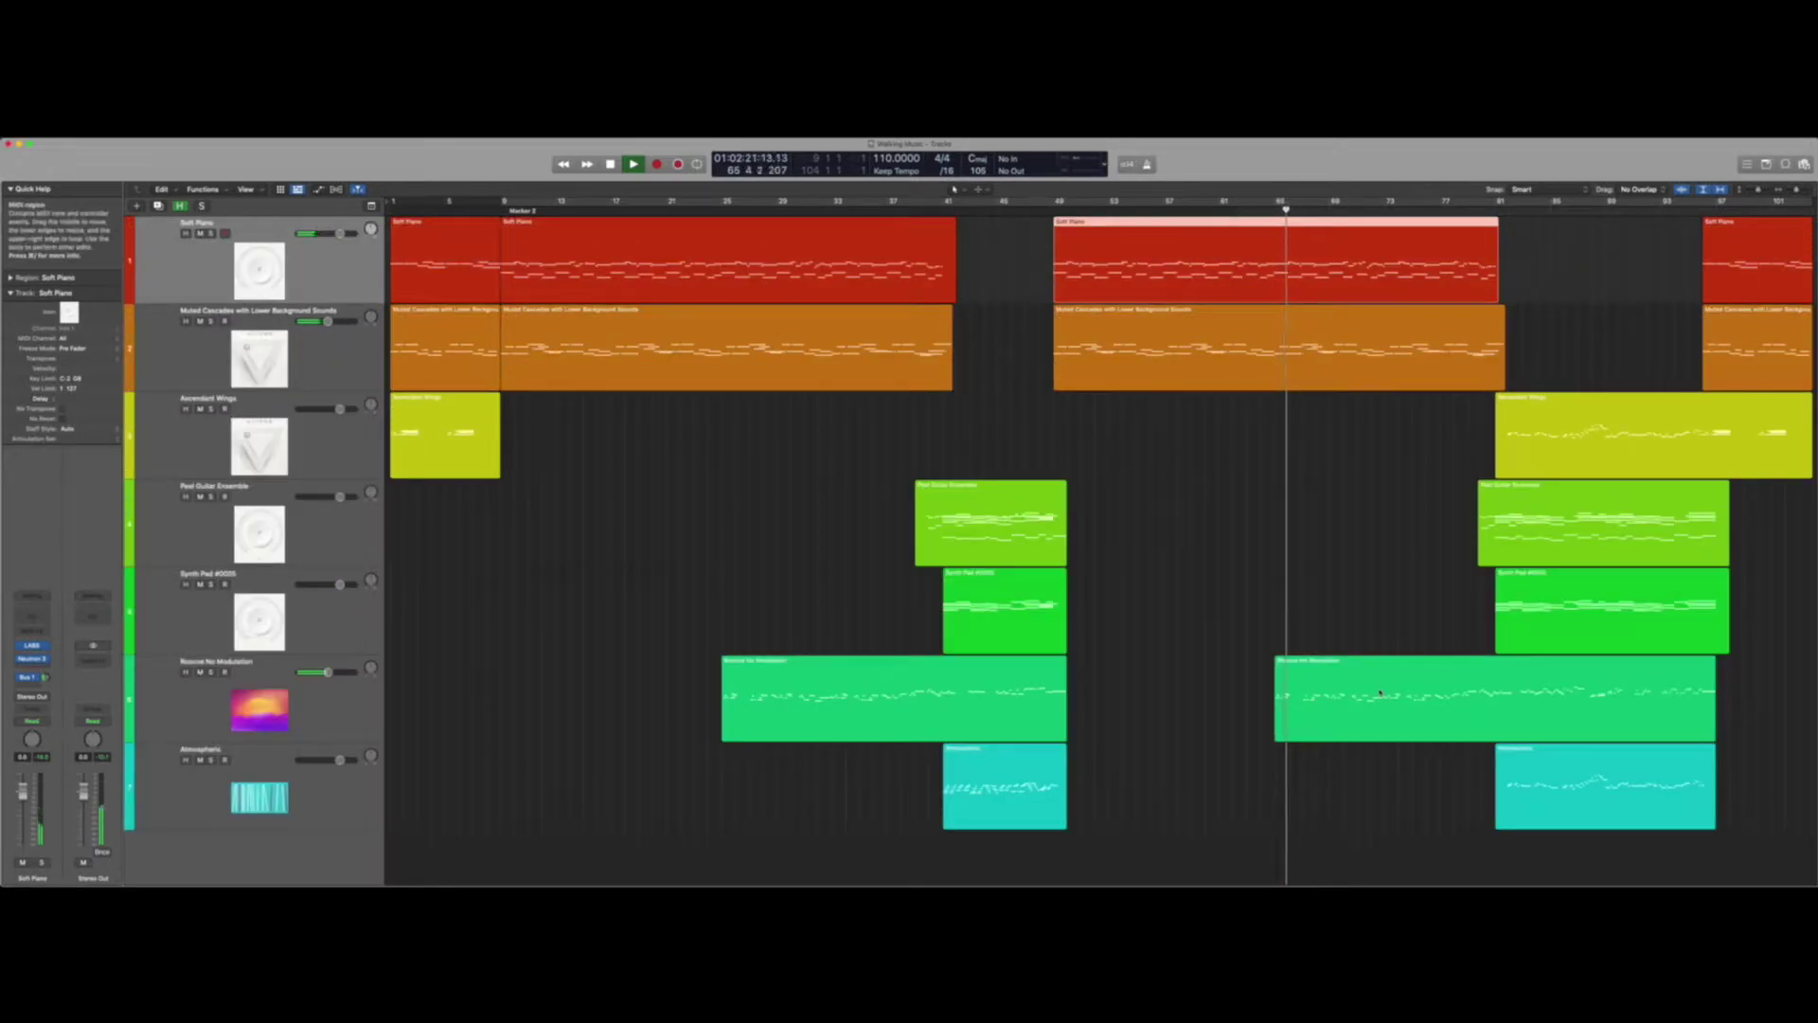
# - Examine the sixth track's second region in the Piano Roll over its full length and close the editor
pyautogui.click(1381, 693)
pyautogui.press('p')
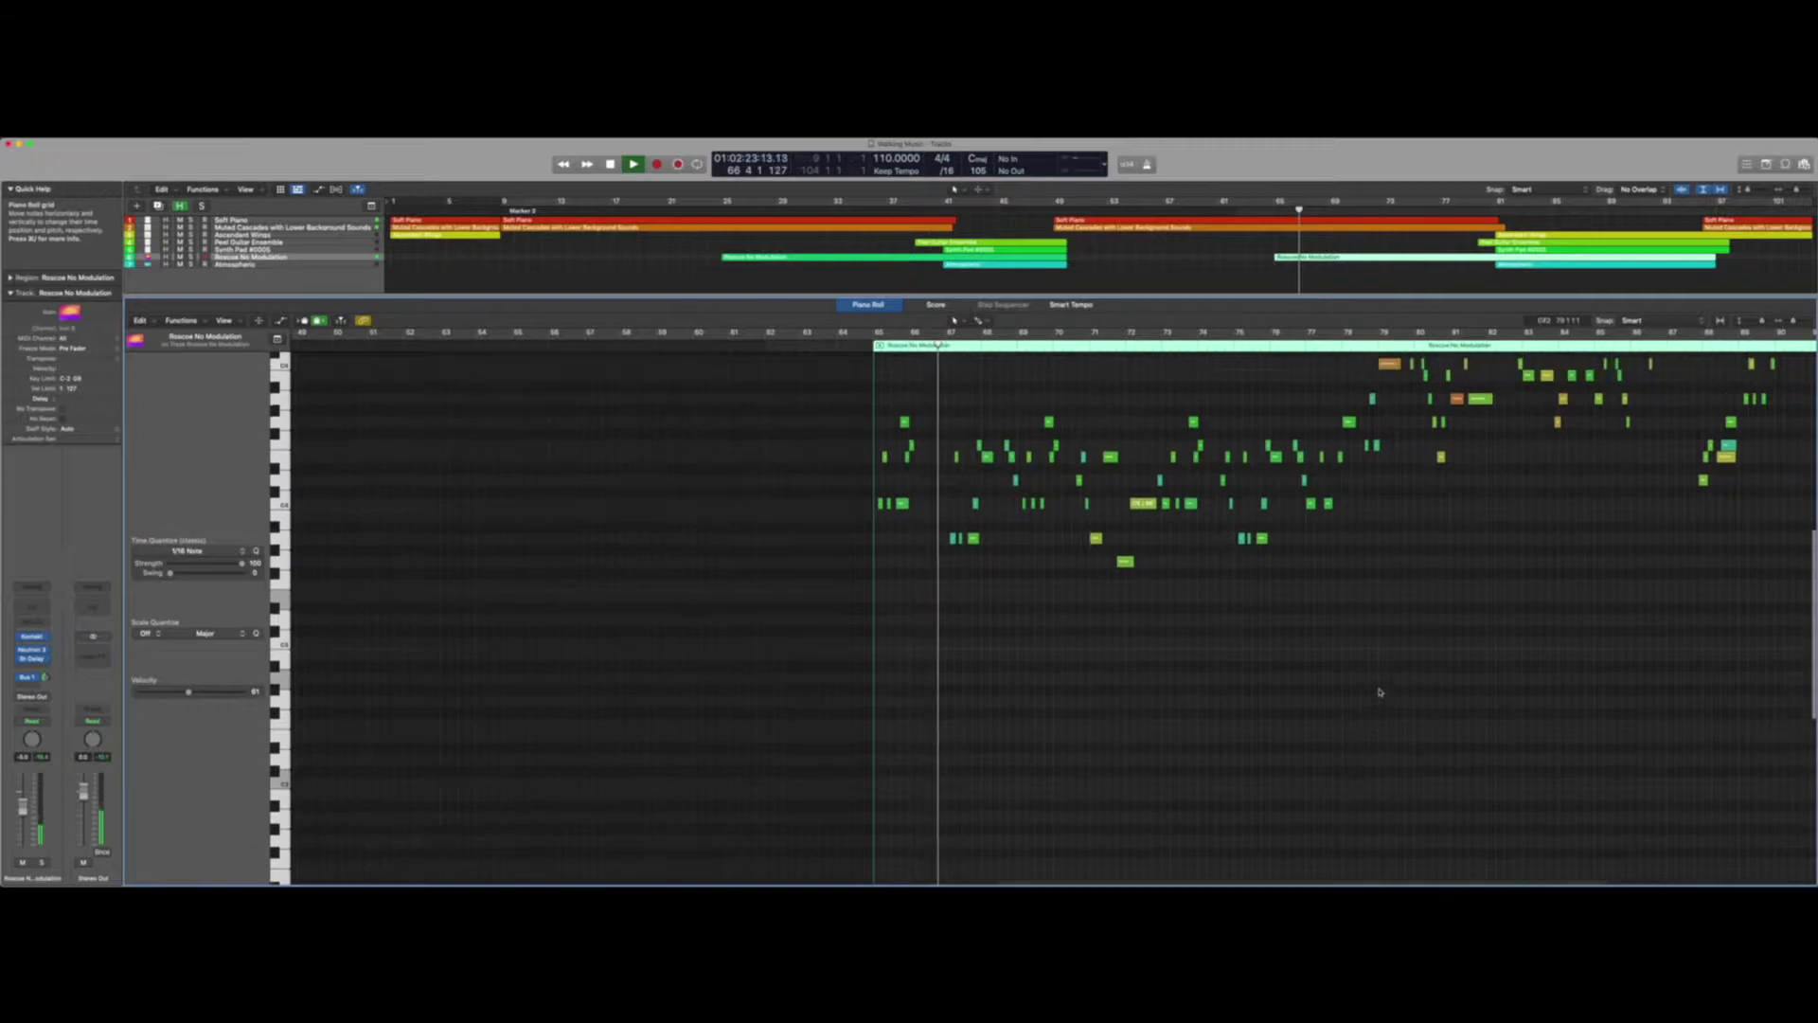
pyautogui.hscroll(5, 1380, 692)
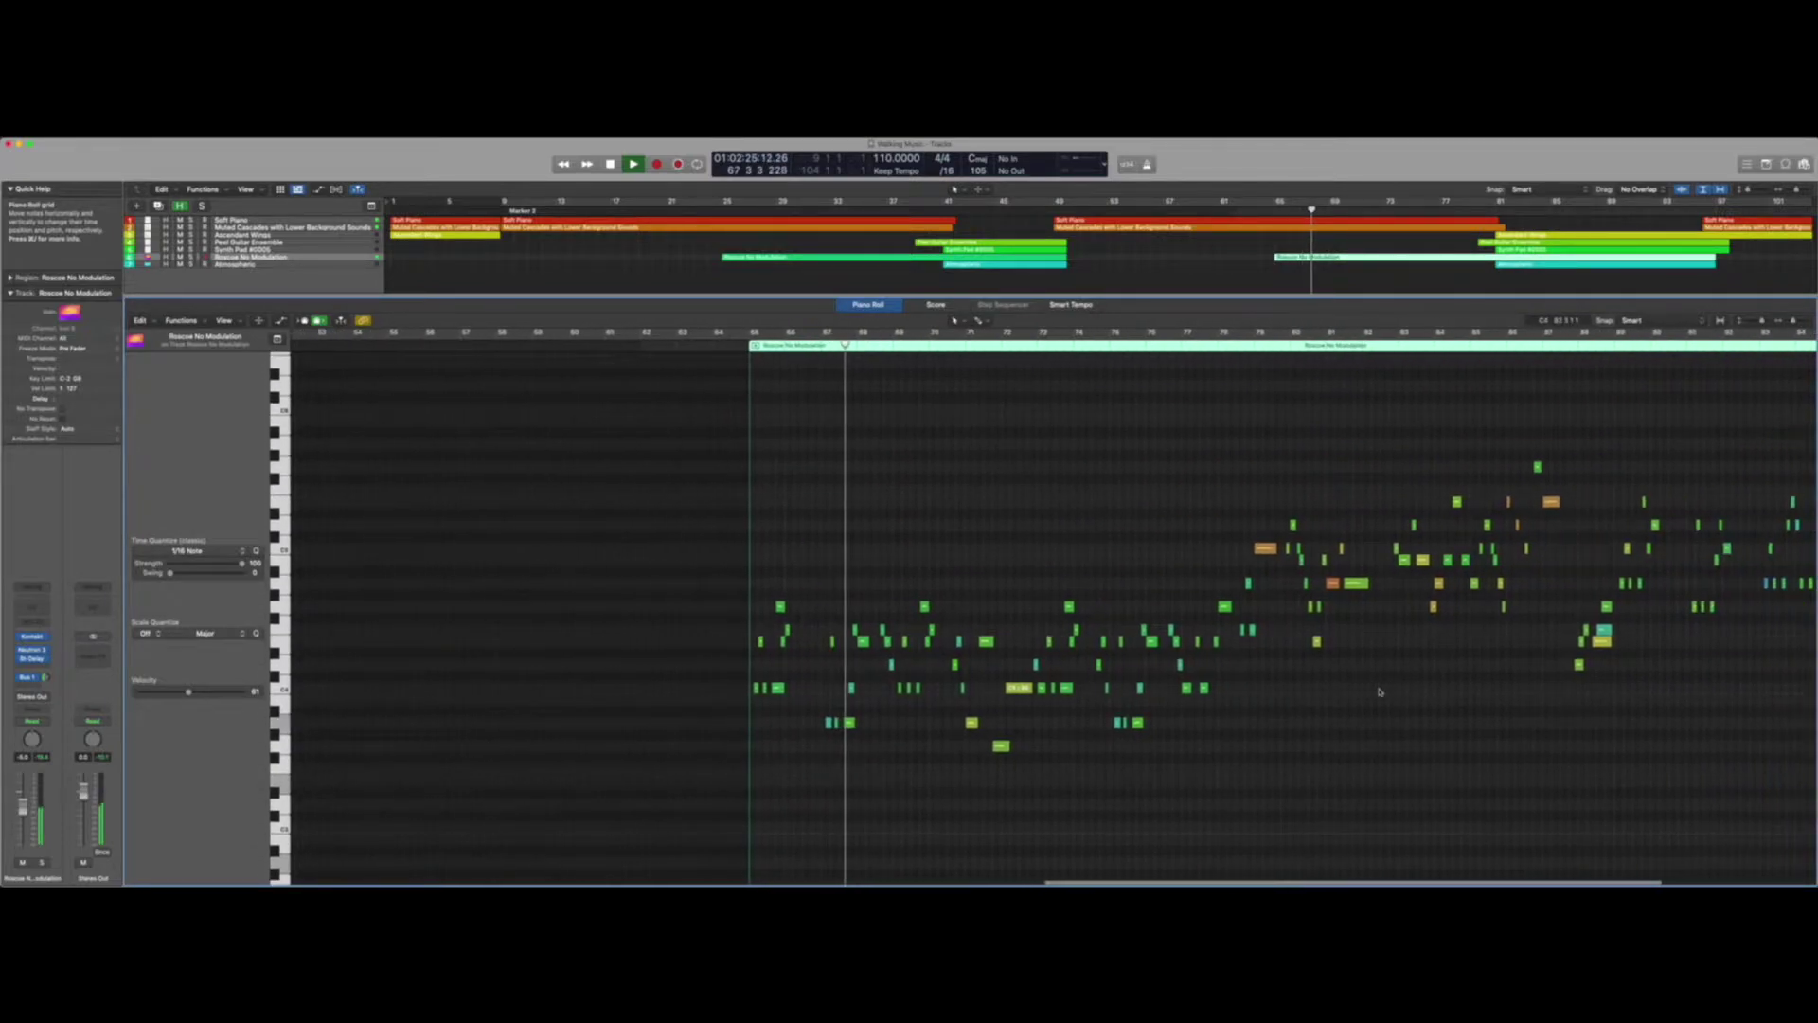
pyautogui.hscroll(3, 1380, 692)
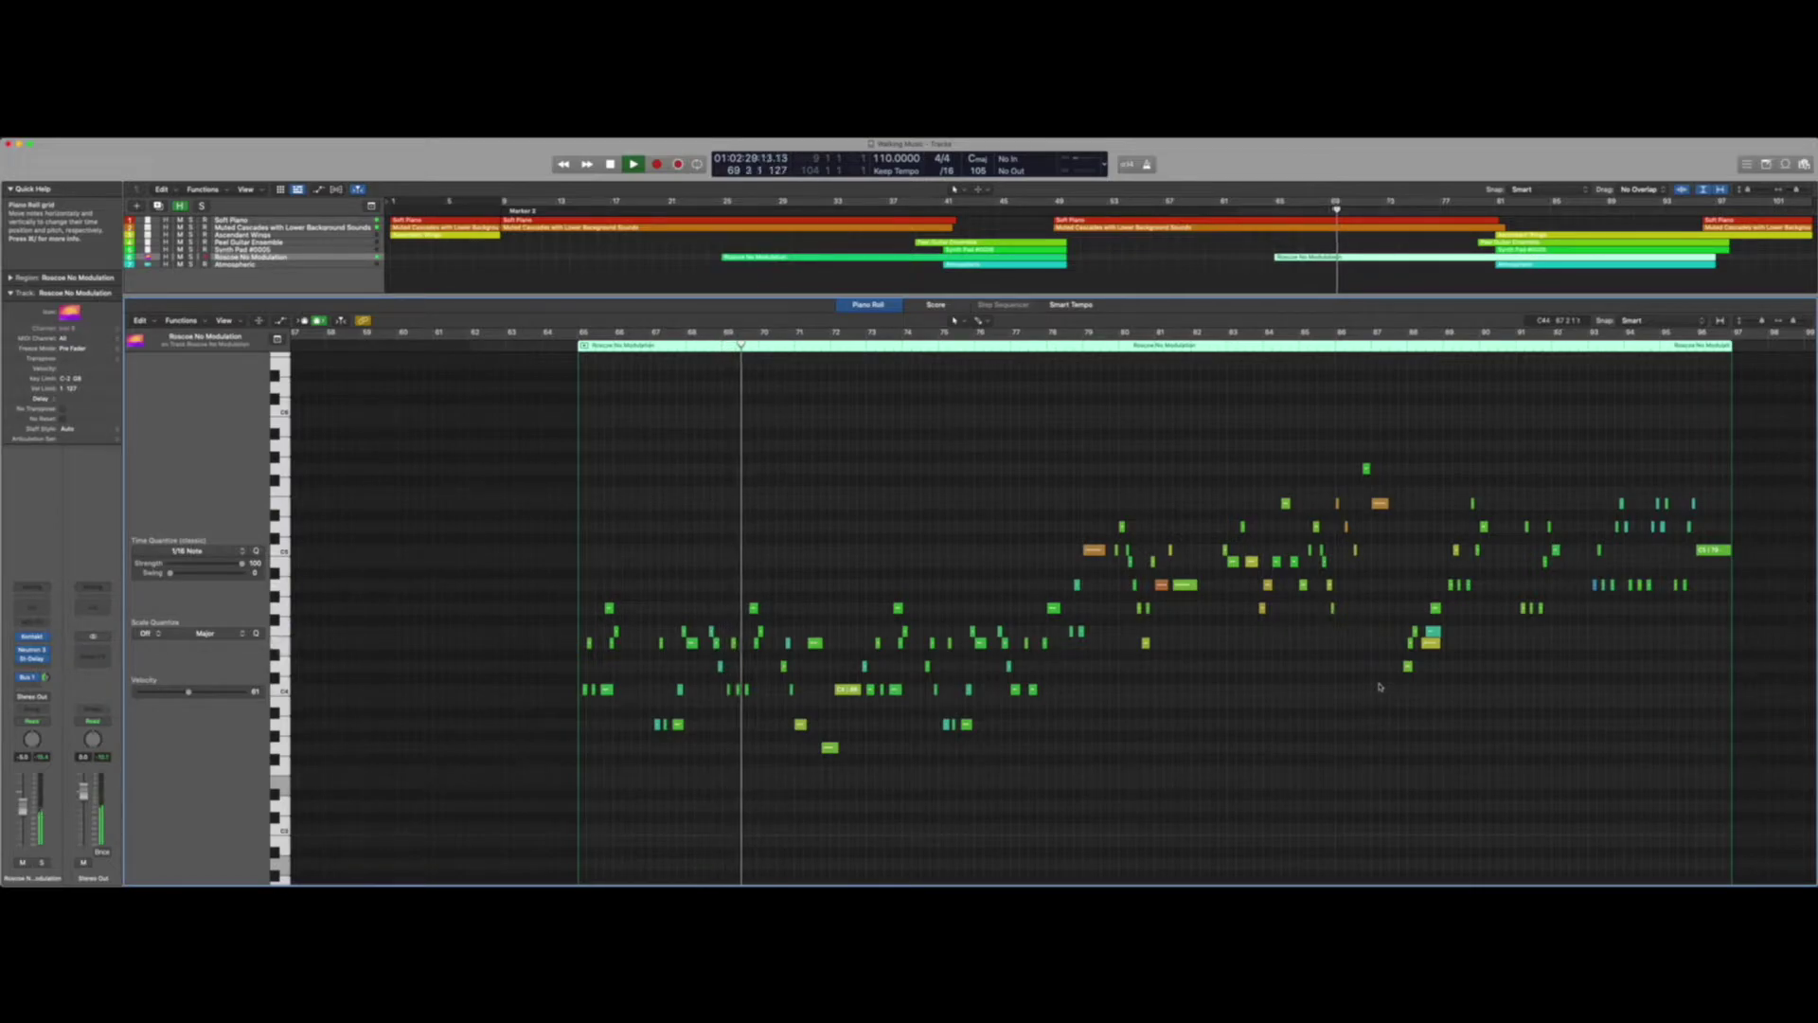
pyautogui.press('super+Right')
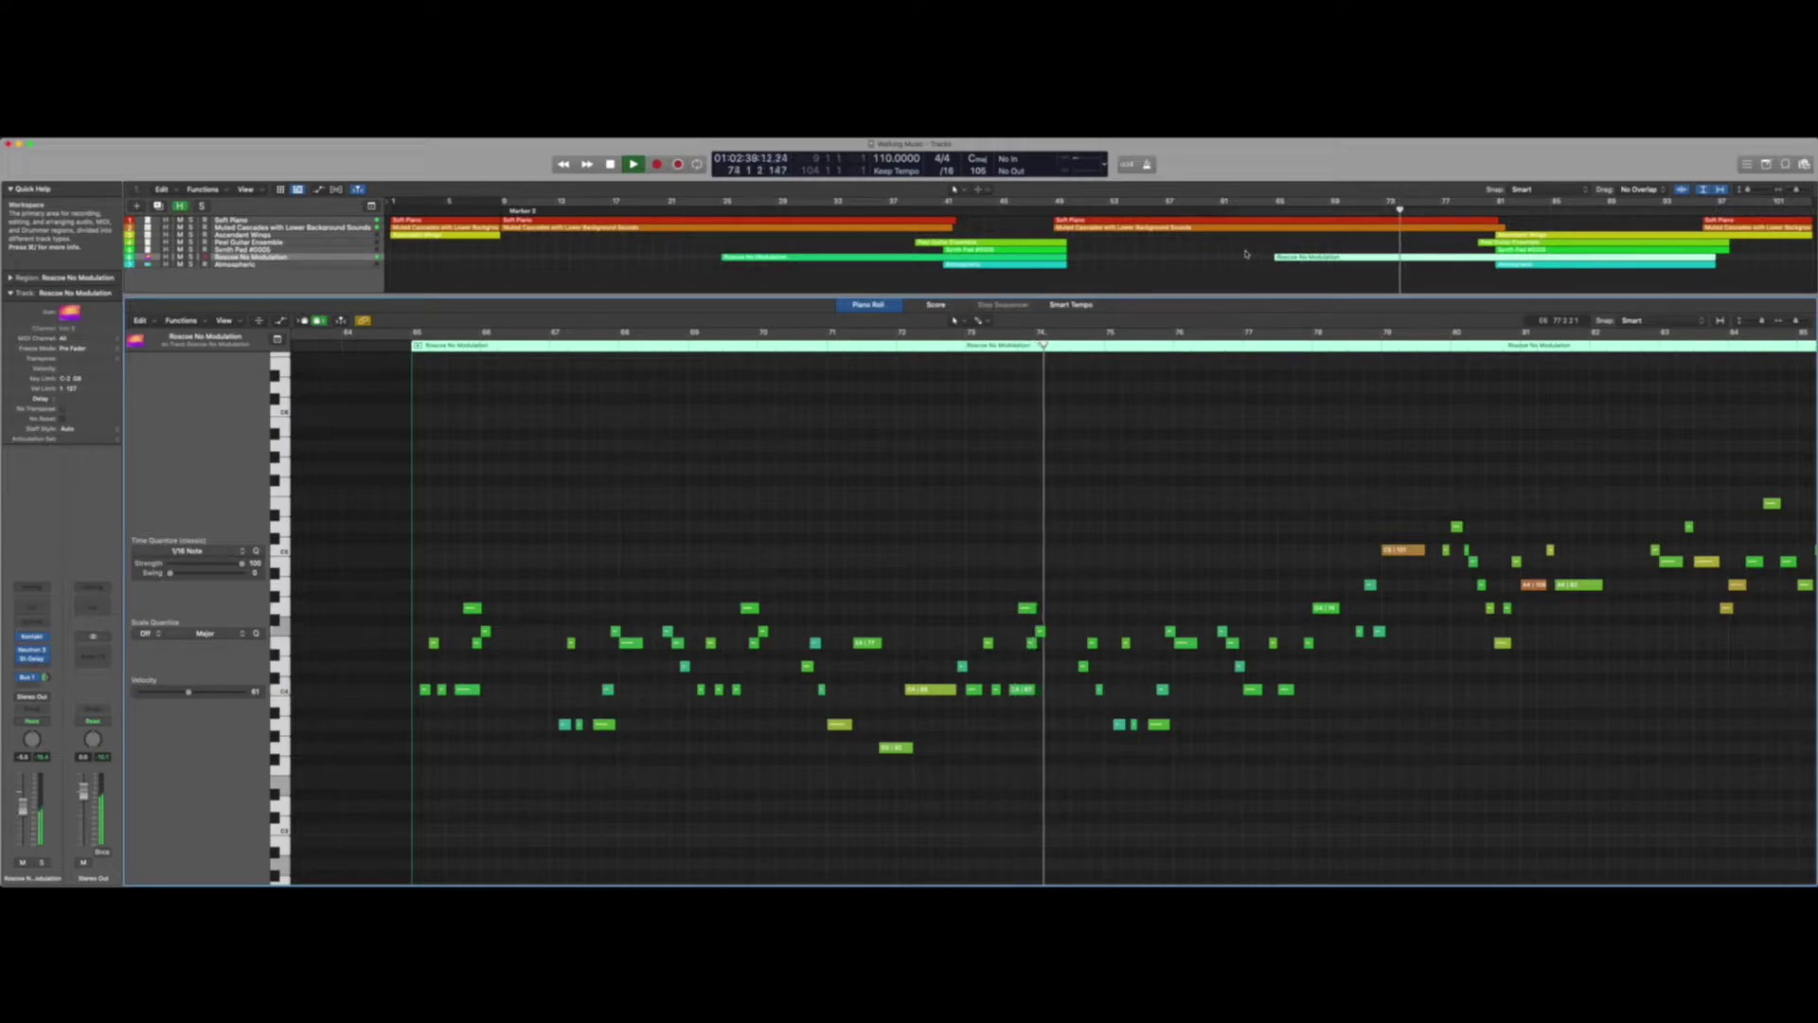
pyautogui.press('e')
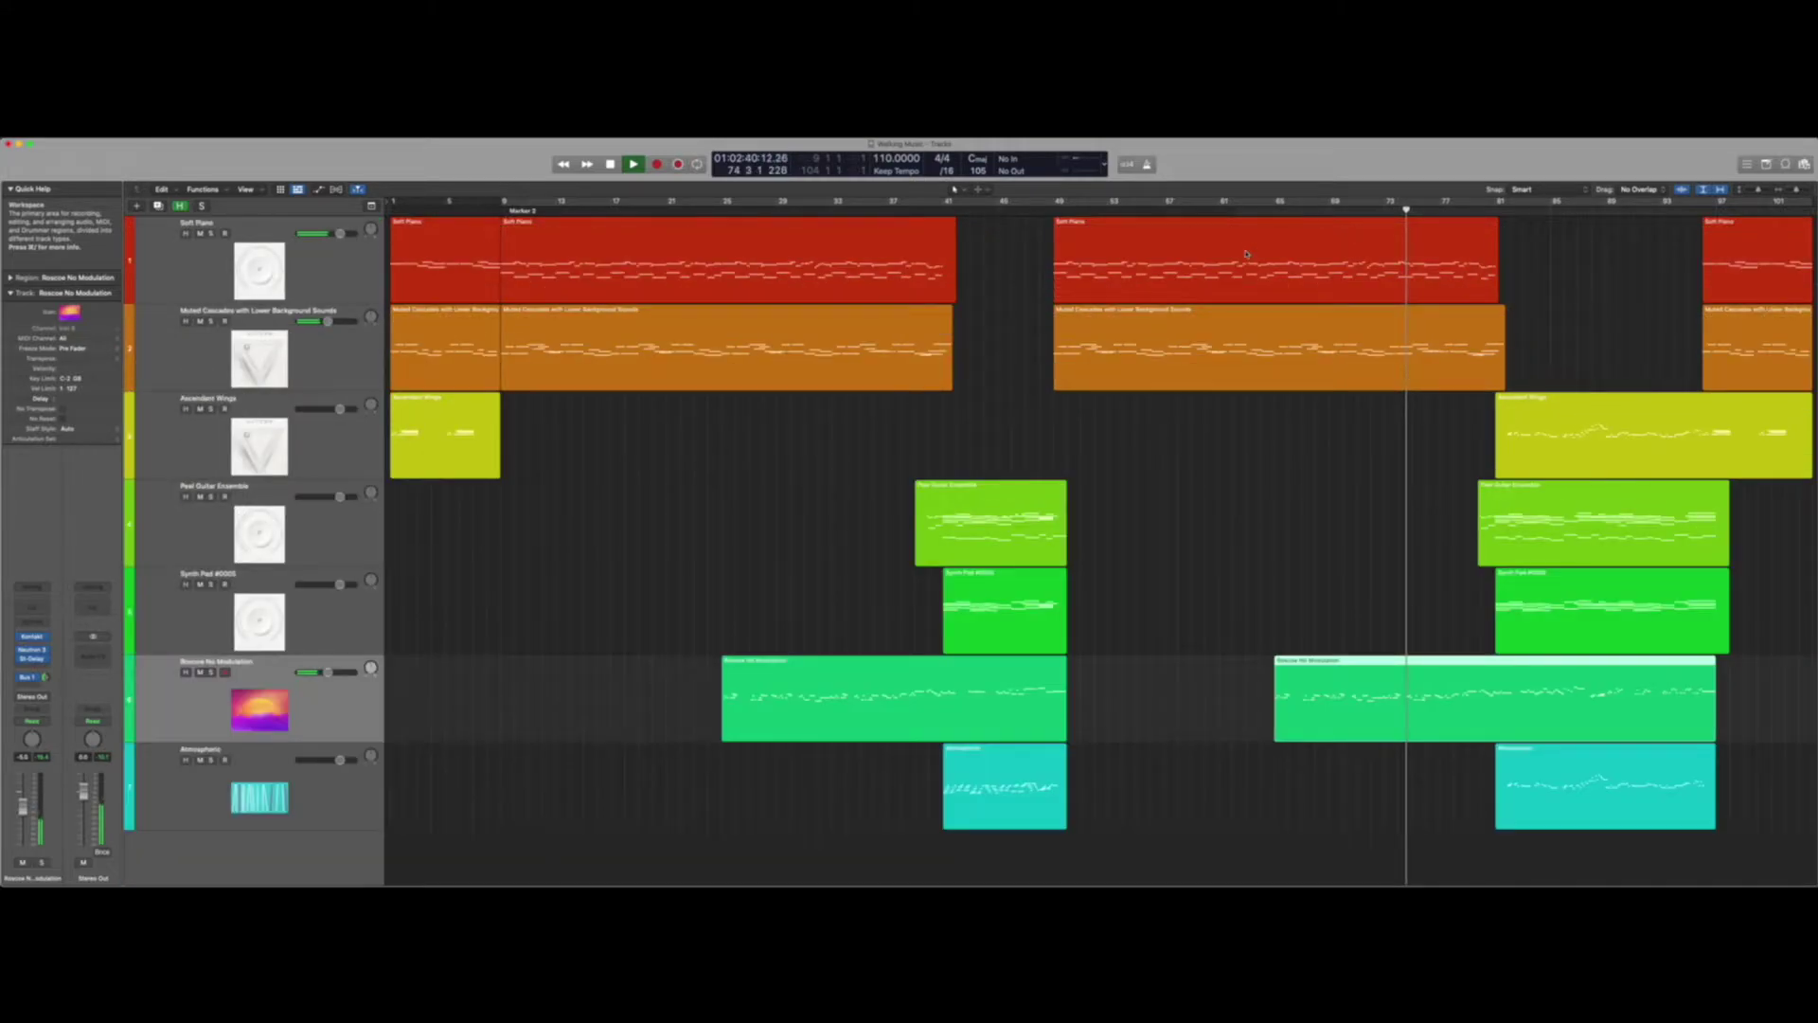
# - Turn on cycle mode and examine the Ascendant Wings region starting at bar 81 in the Piano Roll
pyautogui.click(1244, 205)
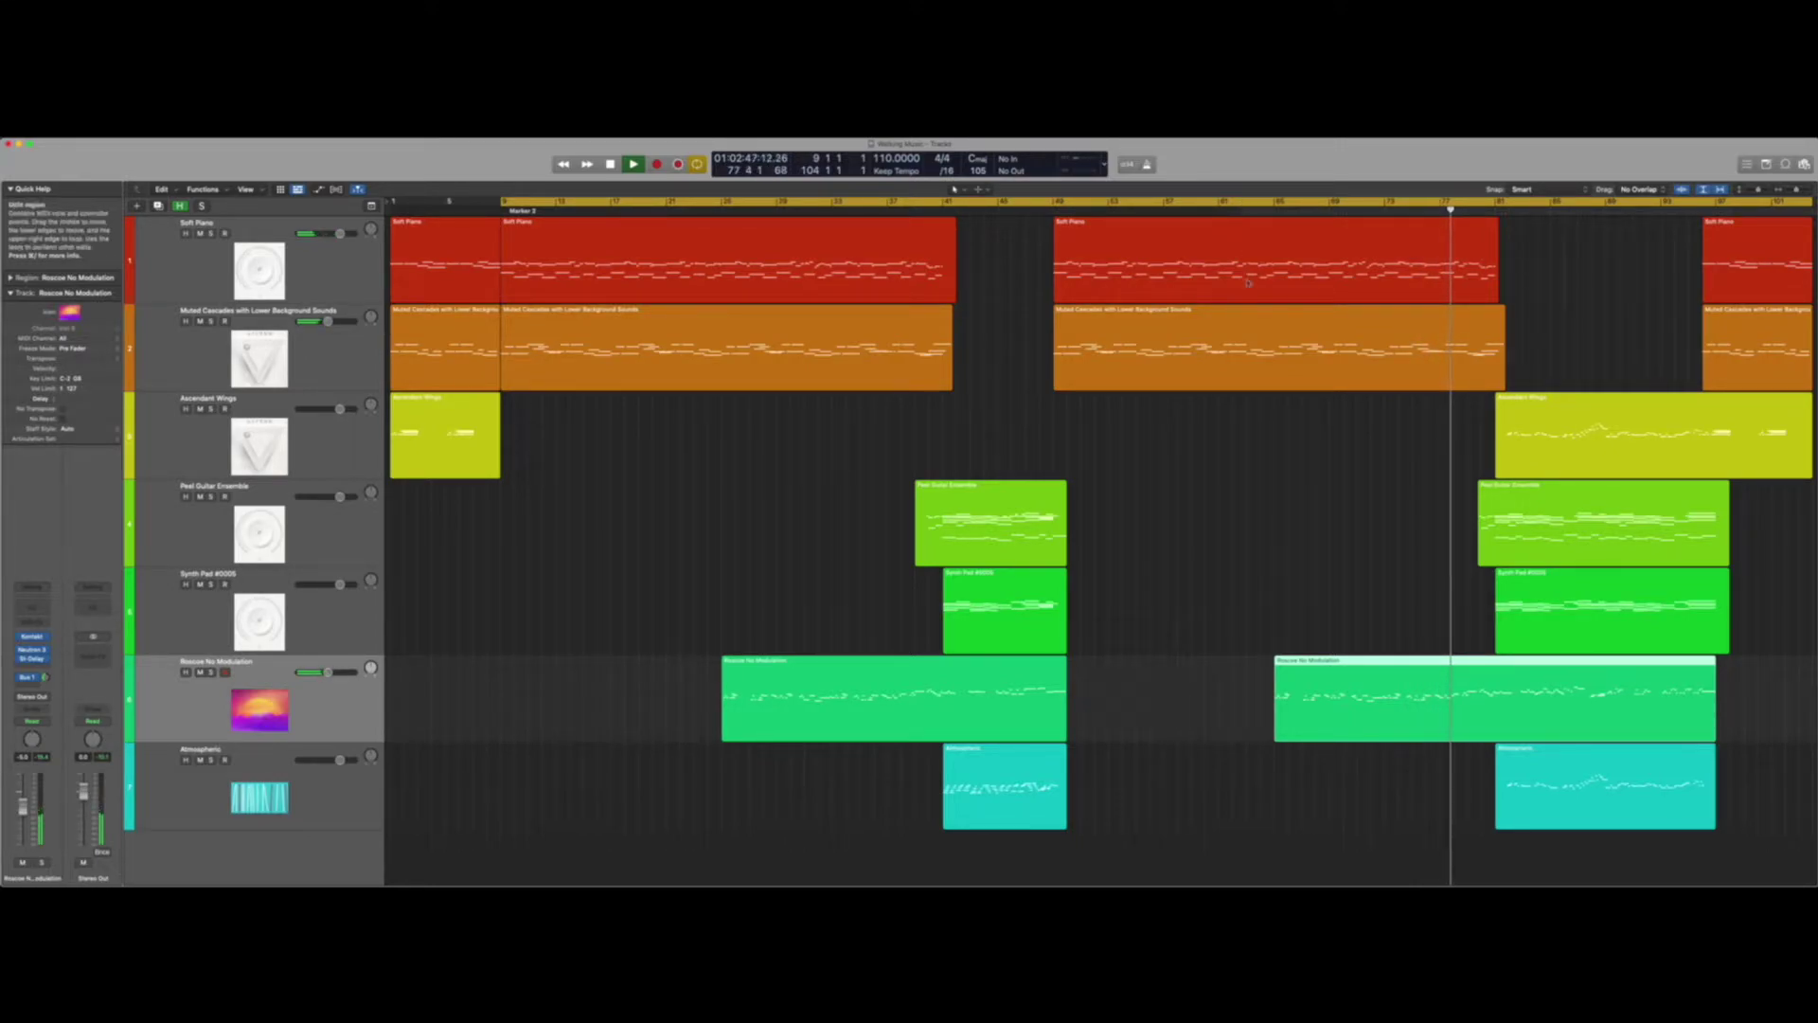
pyautogui.click(1364, 446)
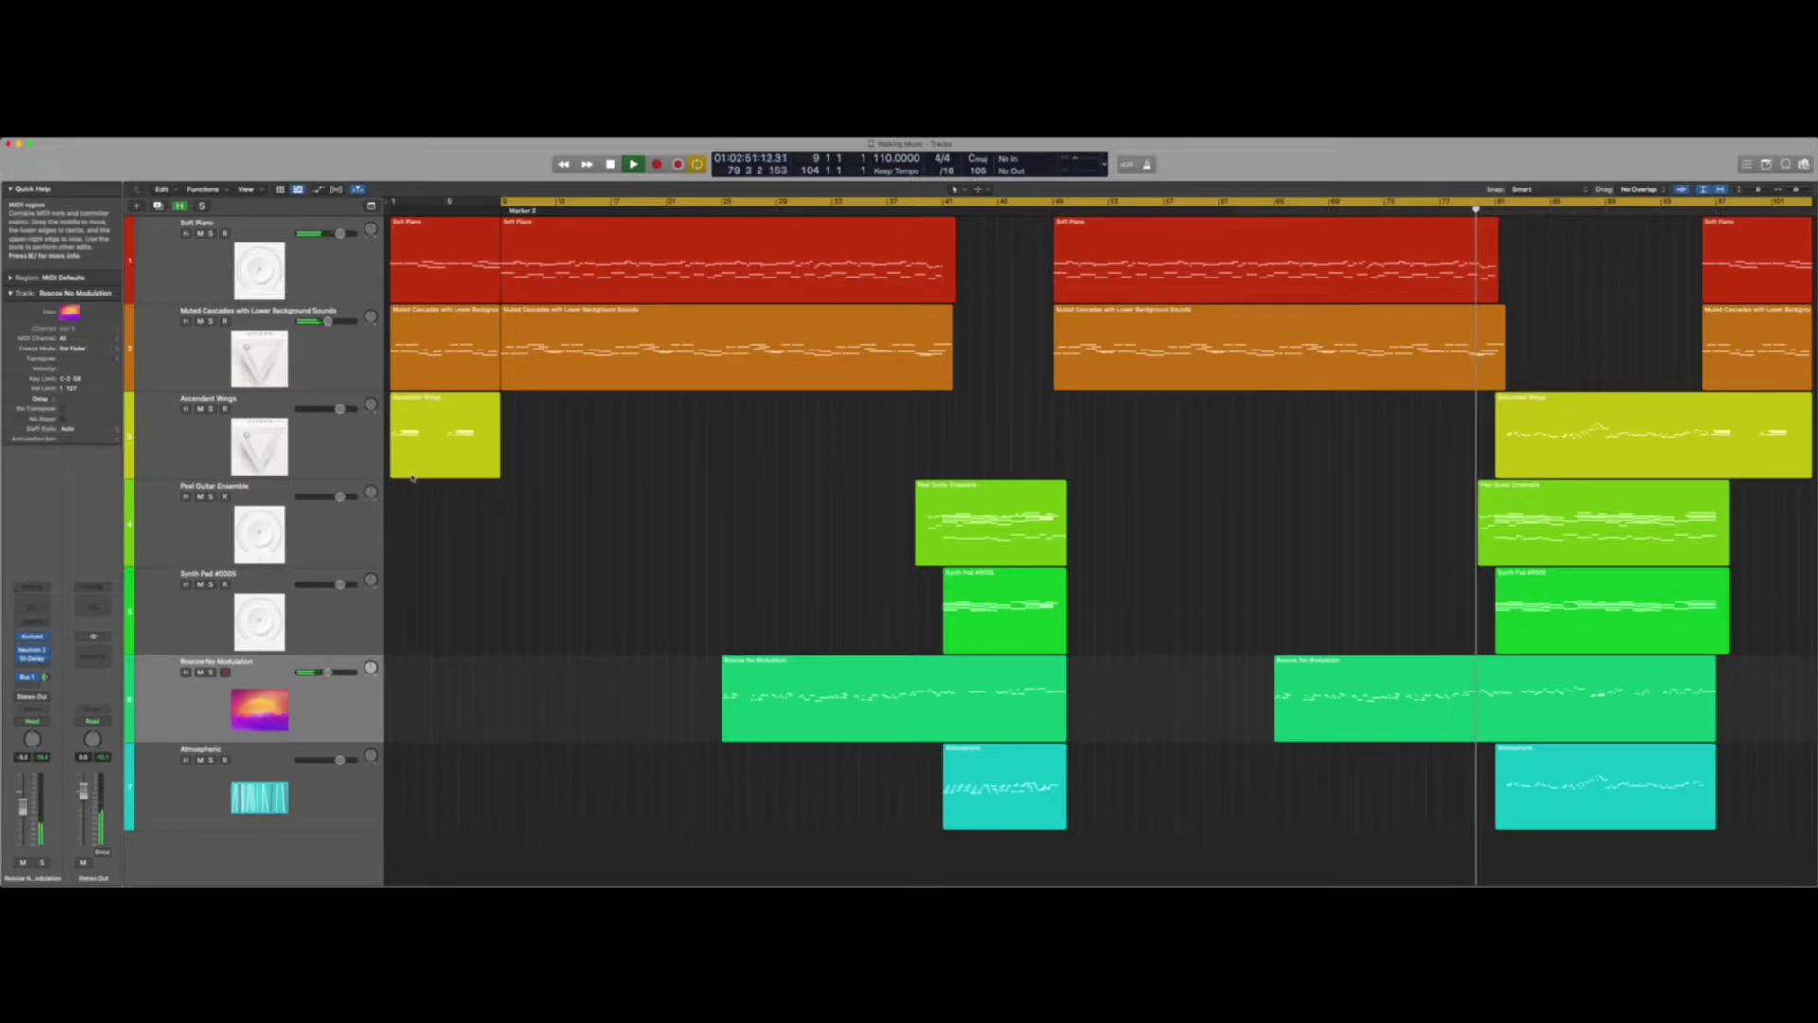
pyautogui.click(1568, 421)
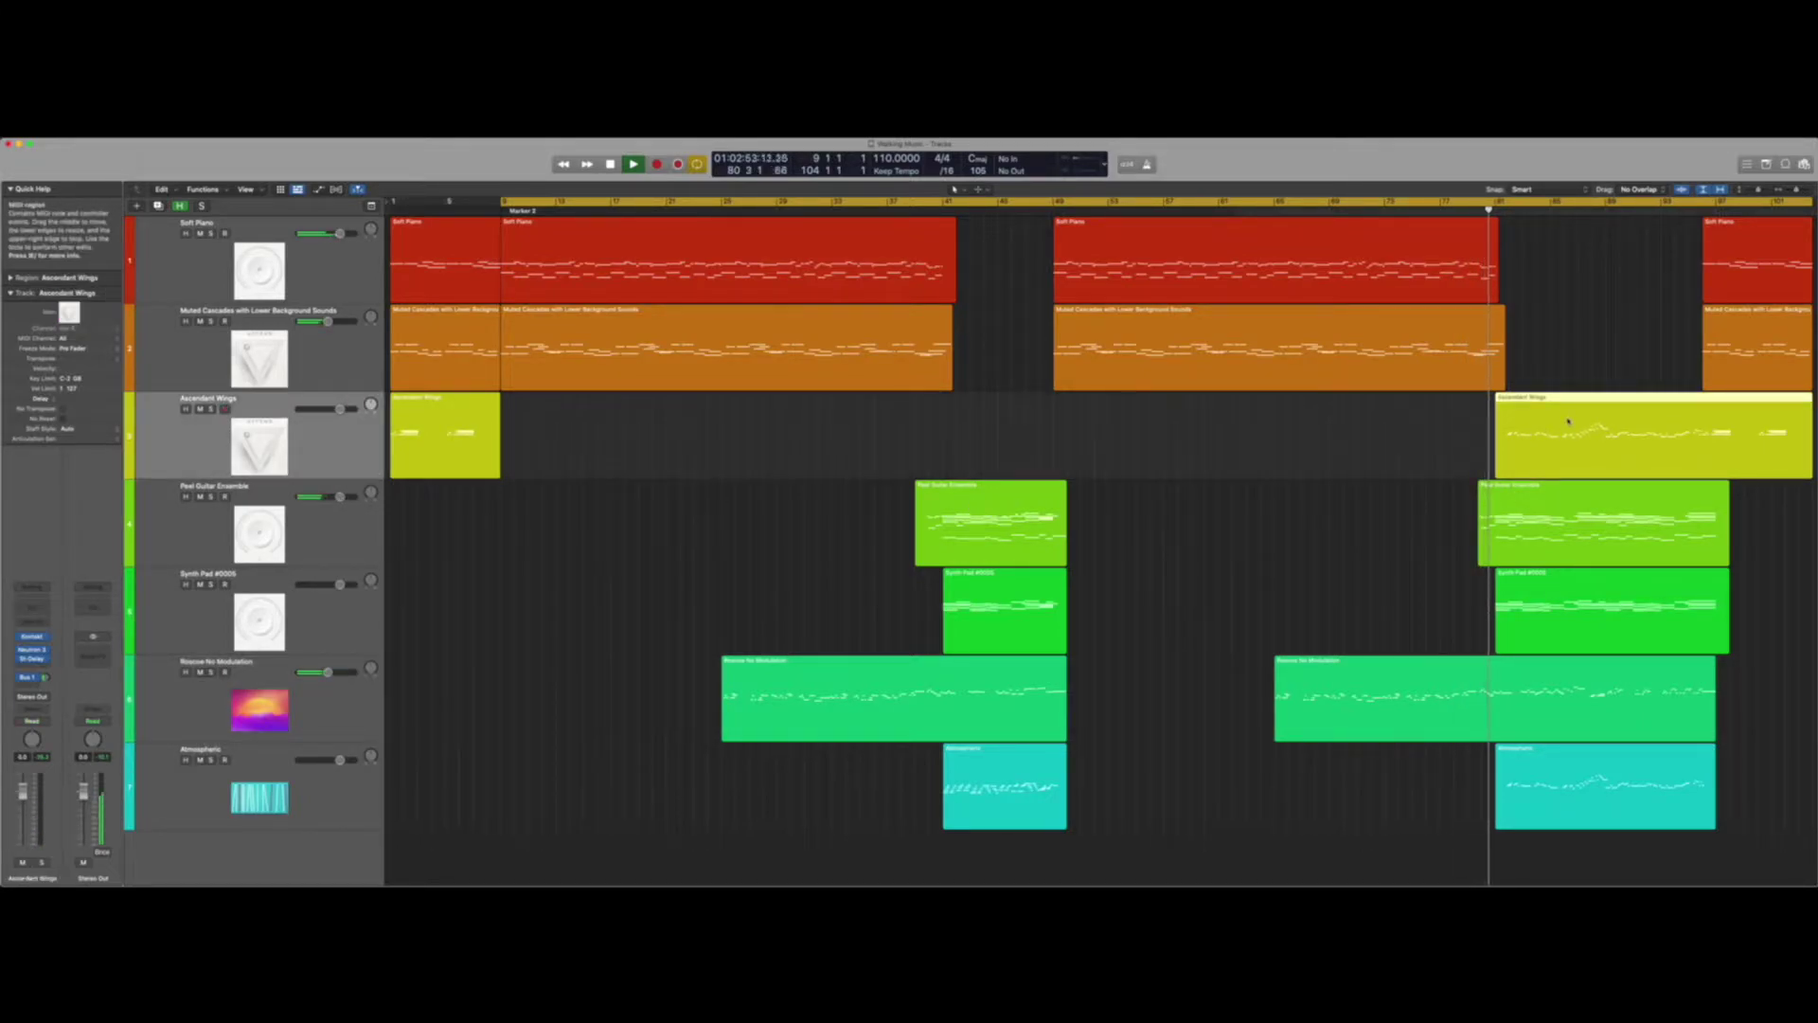
pyautogui.doubleClick(1568, 420)
pyautogui.scroll(5, 1530, 581)
pyautogui.hscroll(5, 1529, 581)
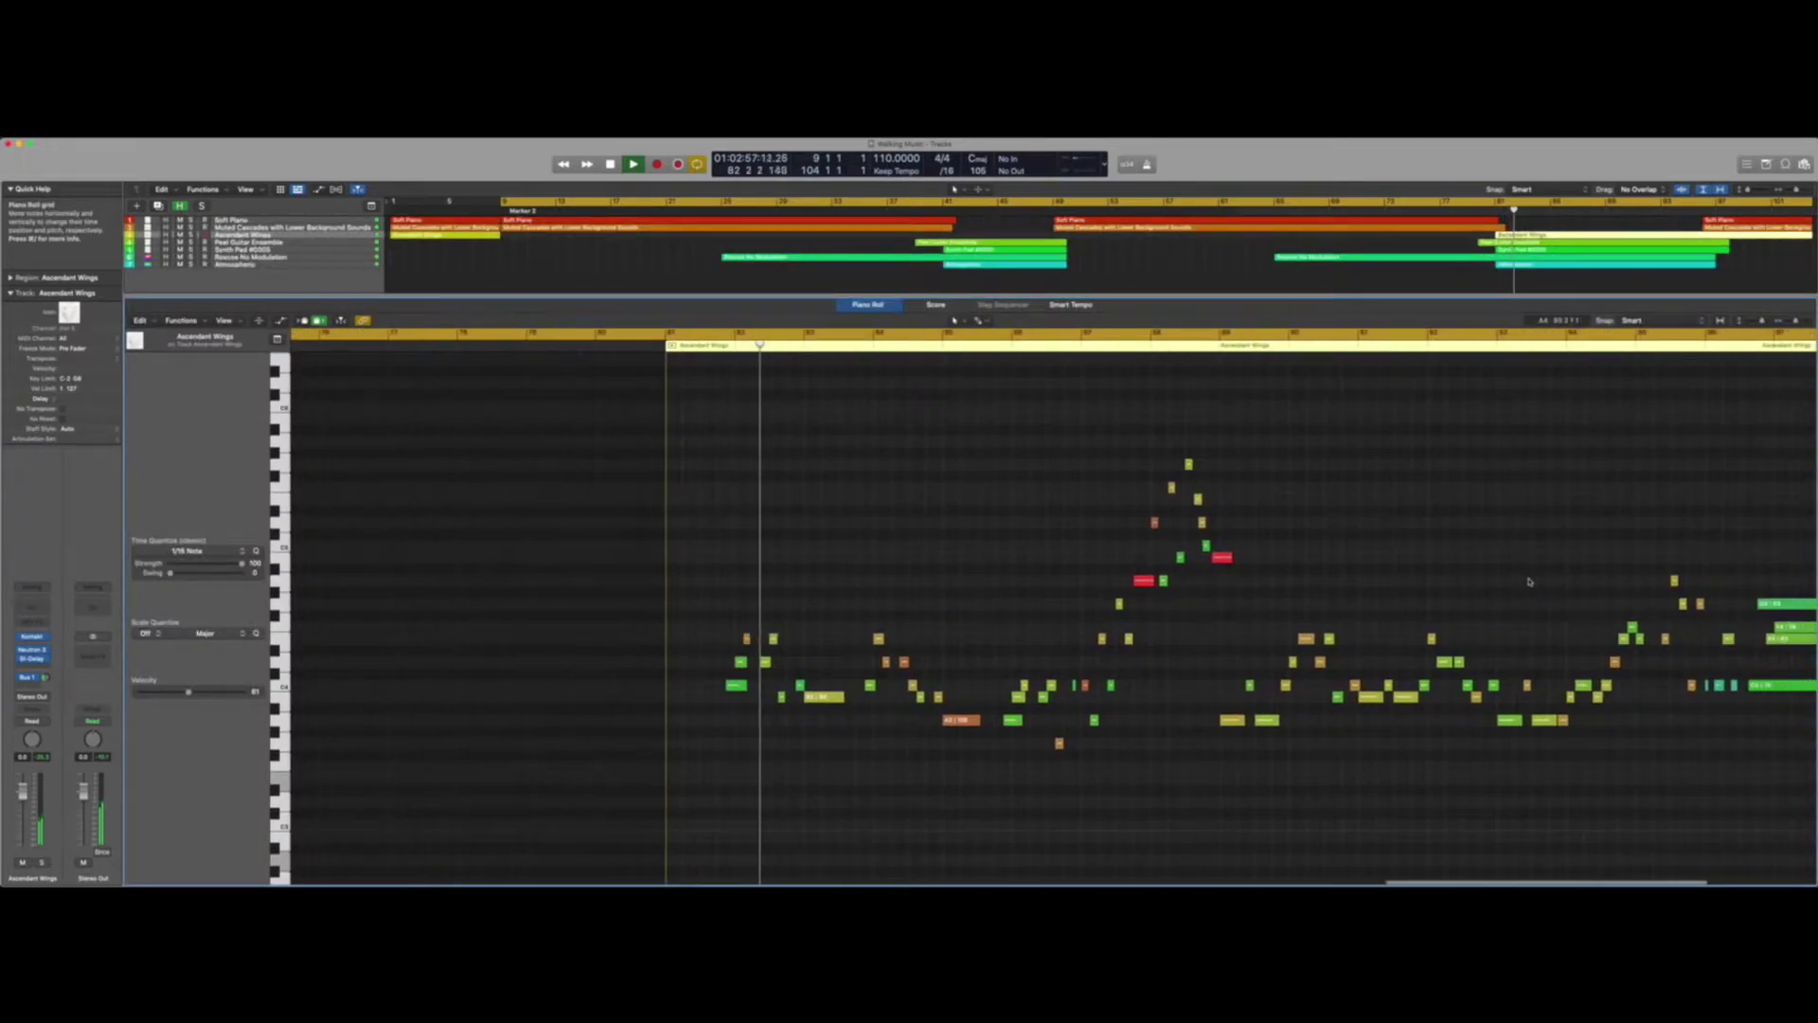
pyautogui.hscroll(1, 1529, 582)
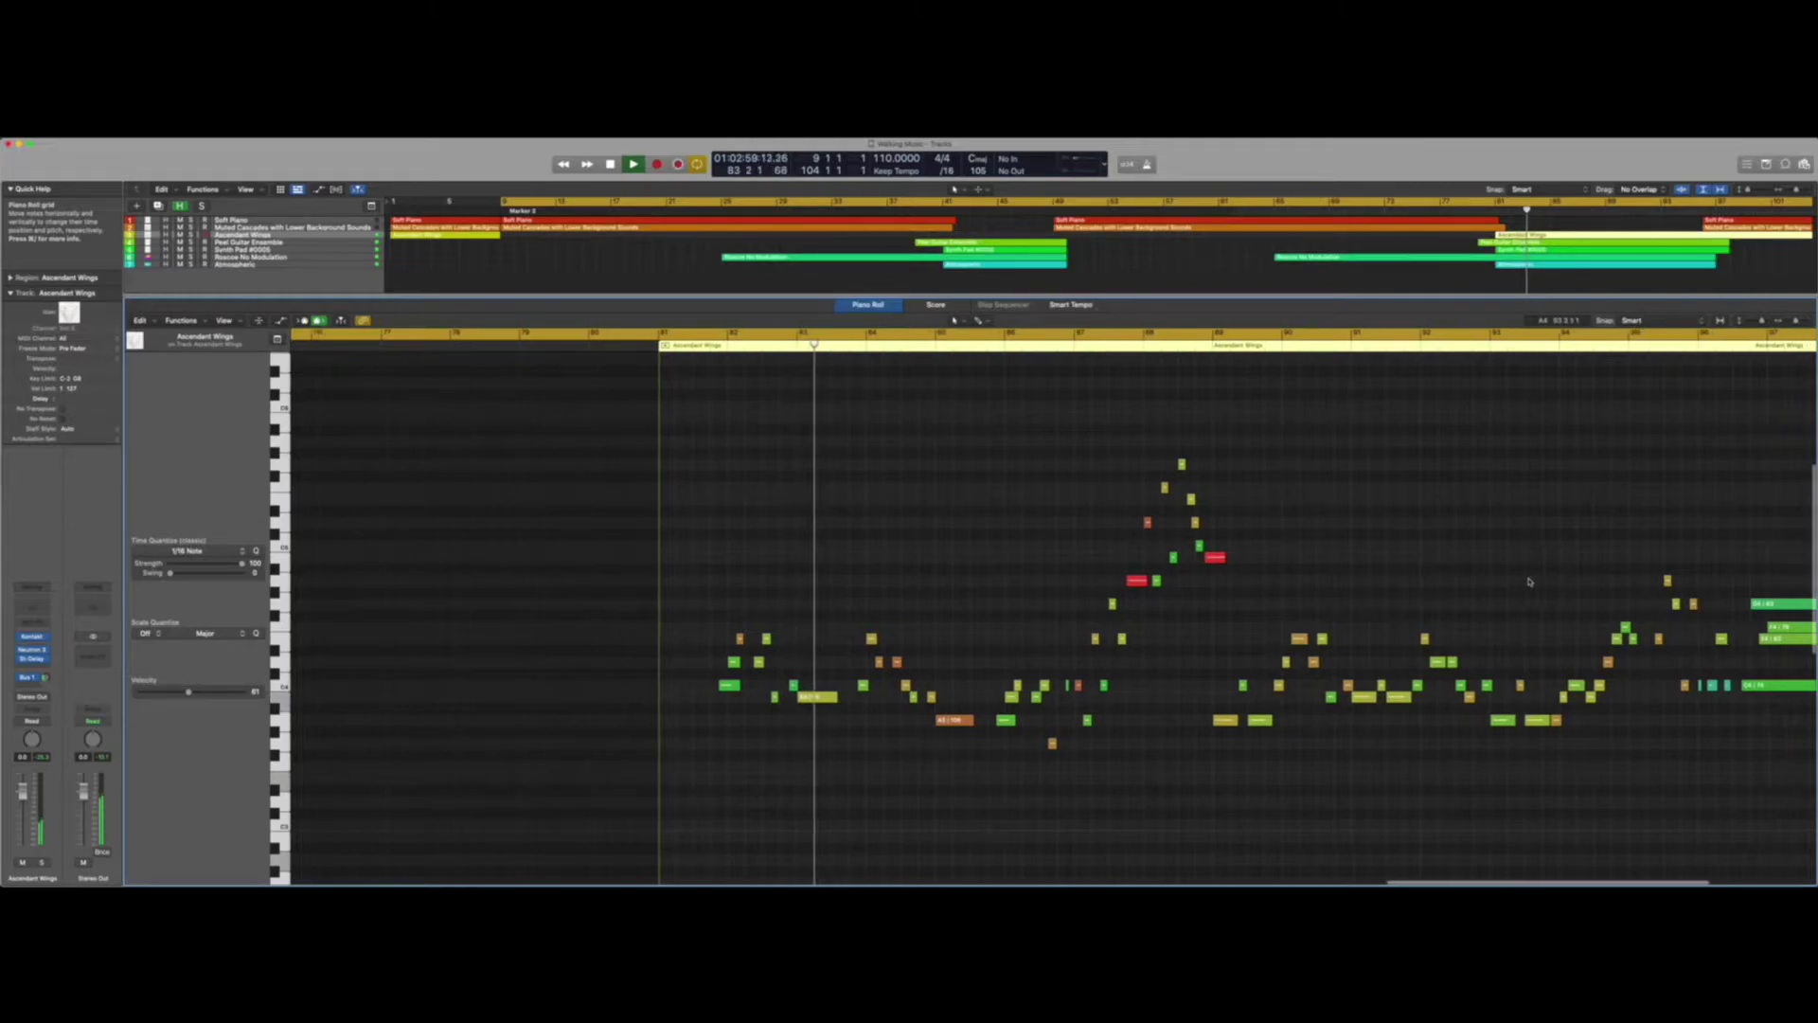
pyautogui.hscroll(3, 1530, 581)
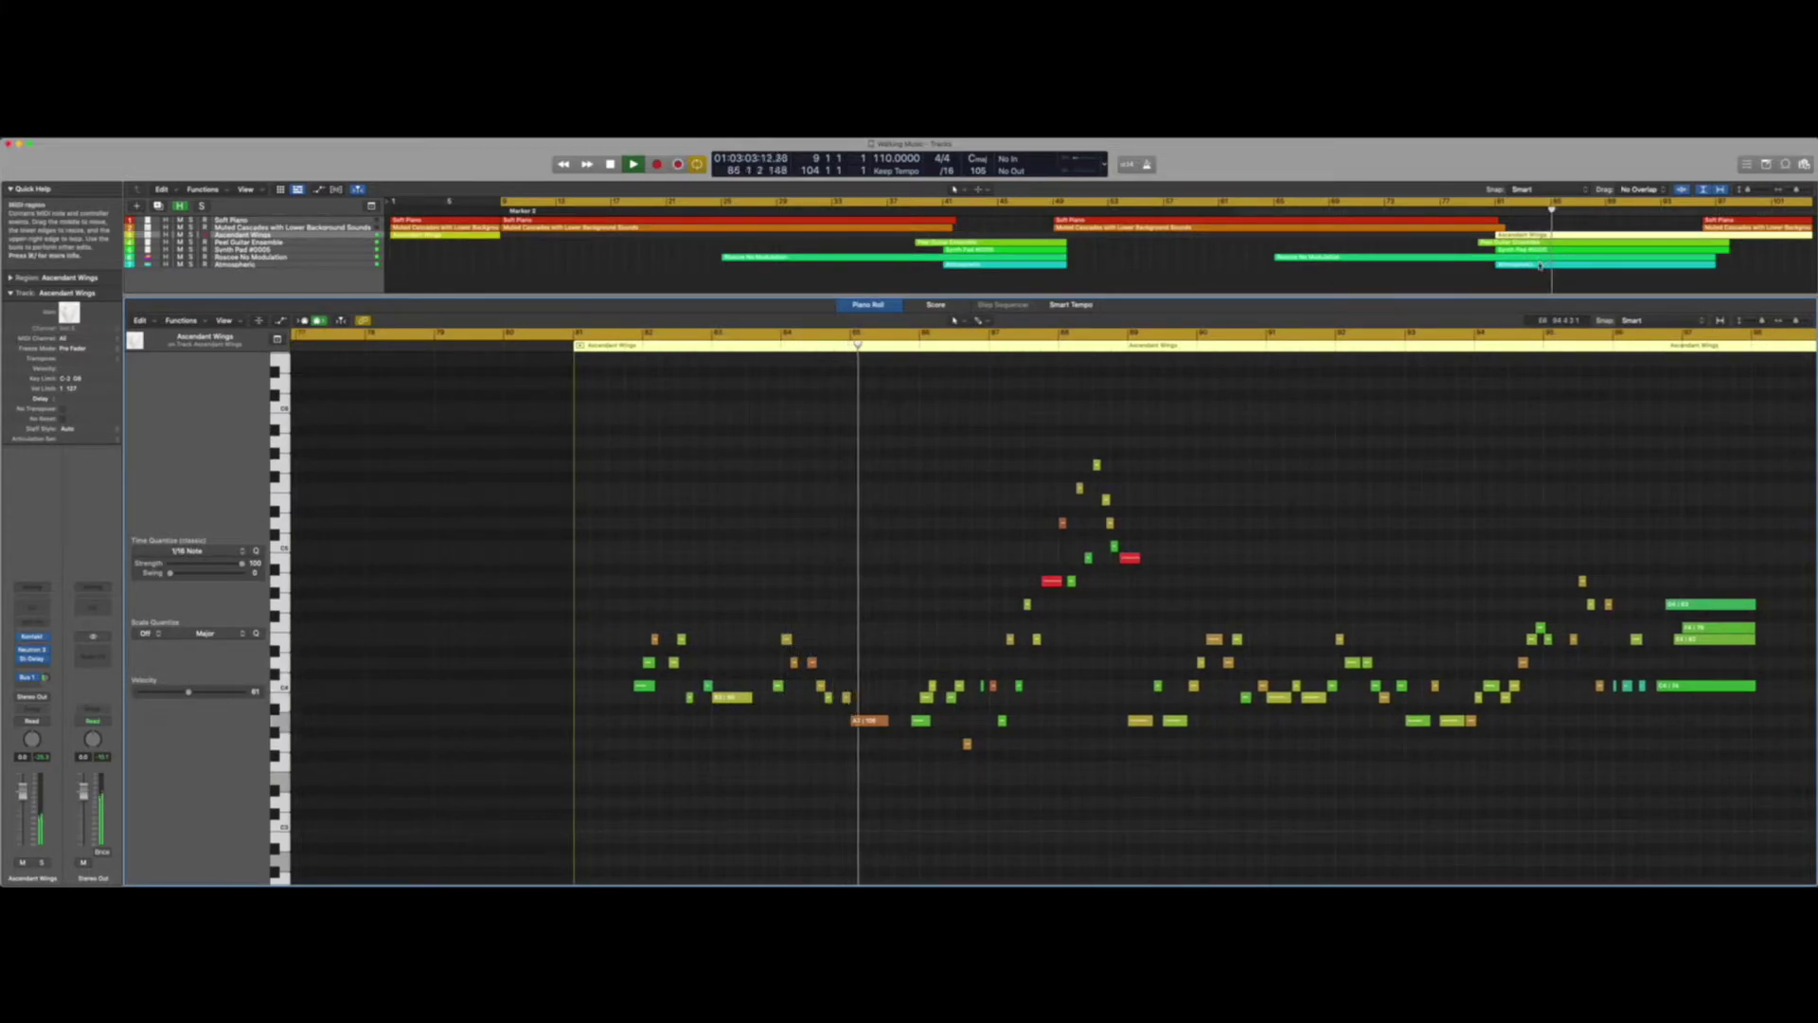
# - Show the Atmospheric region starting at bar 81 in the Piano Roll, view its Hybrid Keys instrument in Kontakt, and close the plug-in window
pyautogui.click(1540, 265)
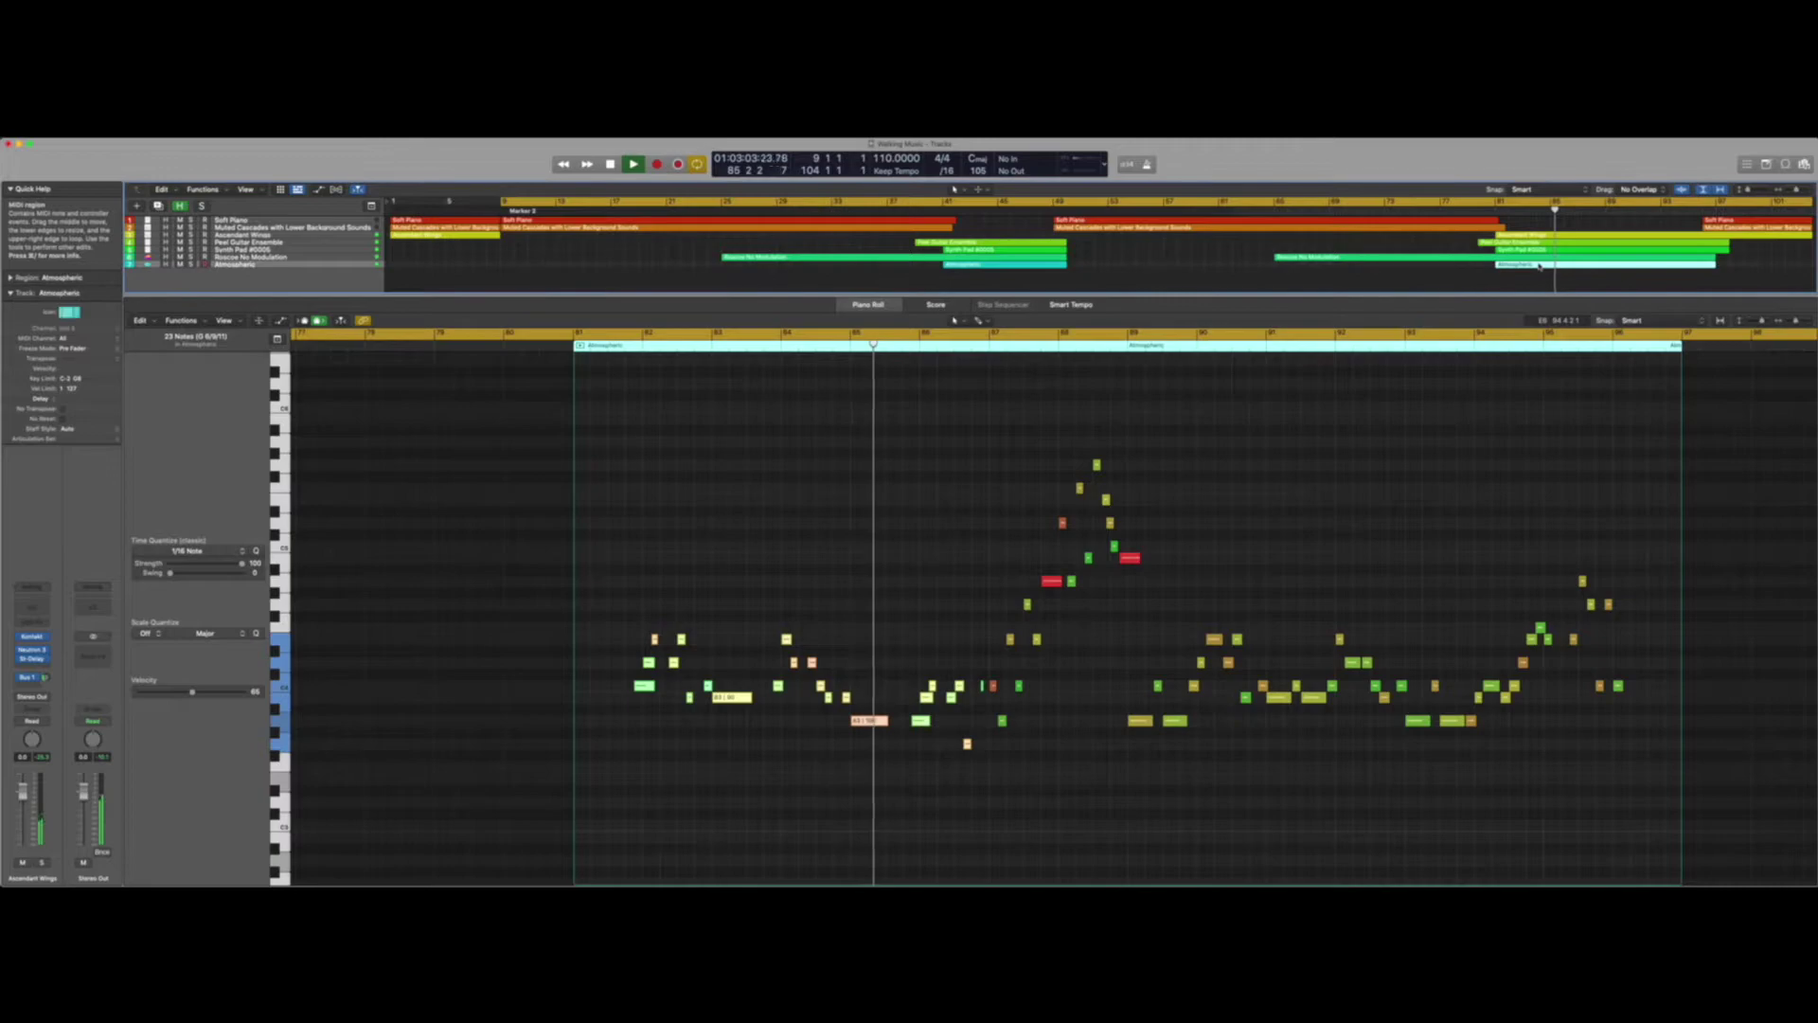
pyautogui.click(395, 565)
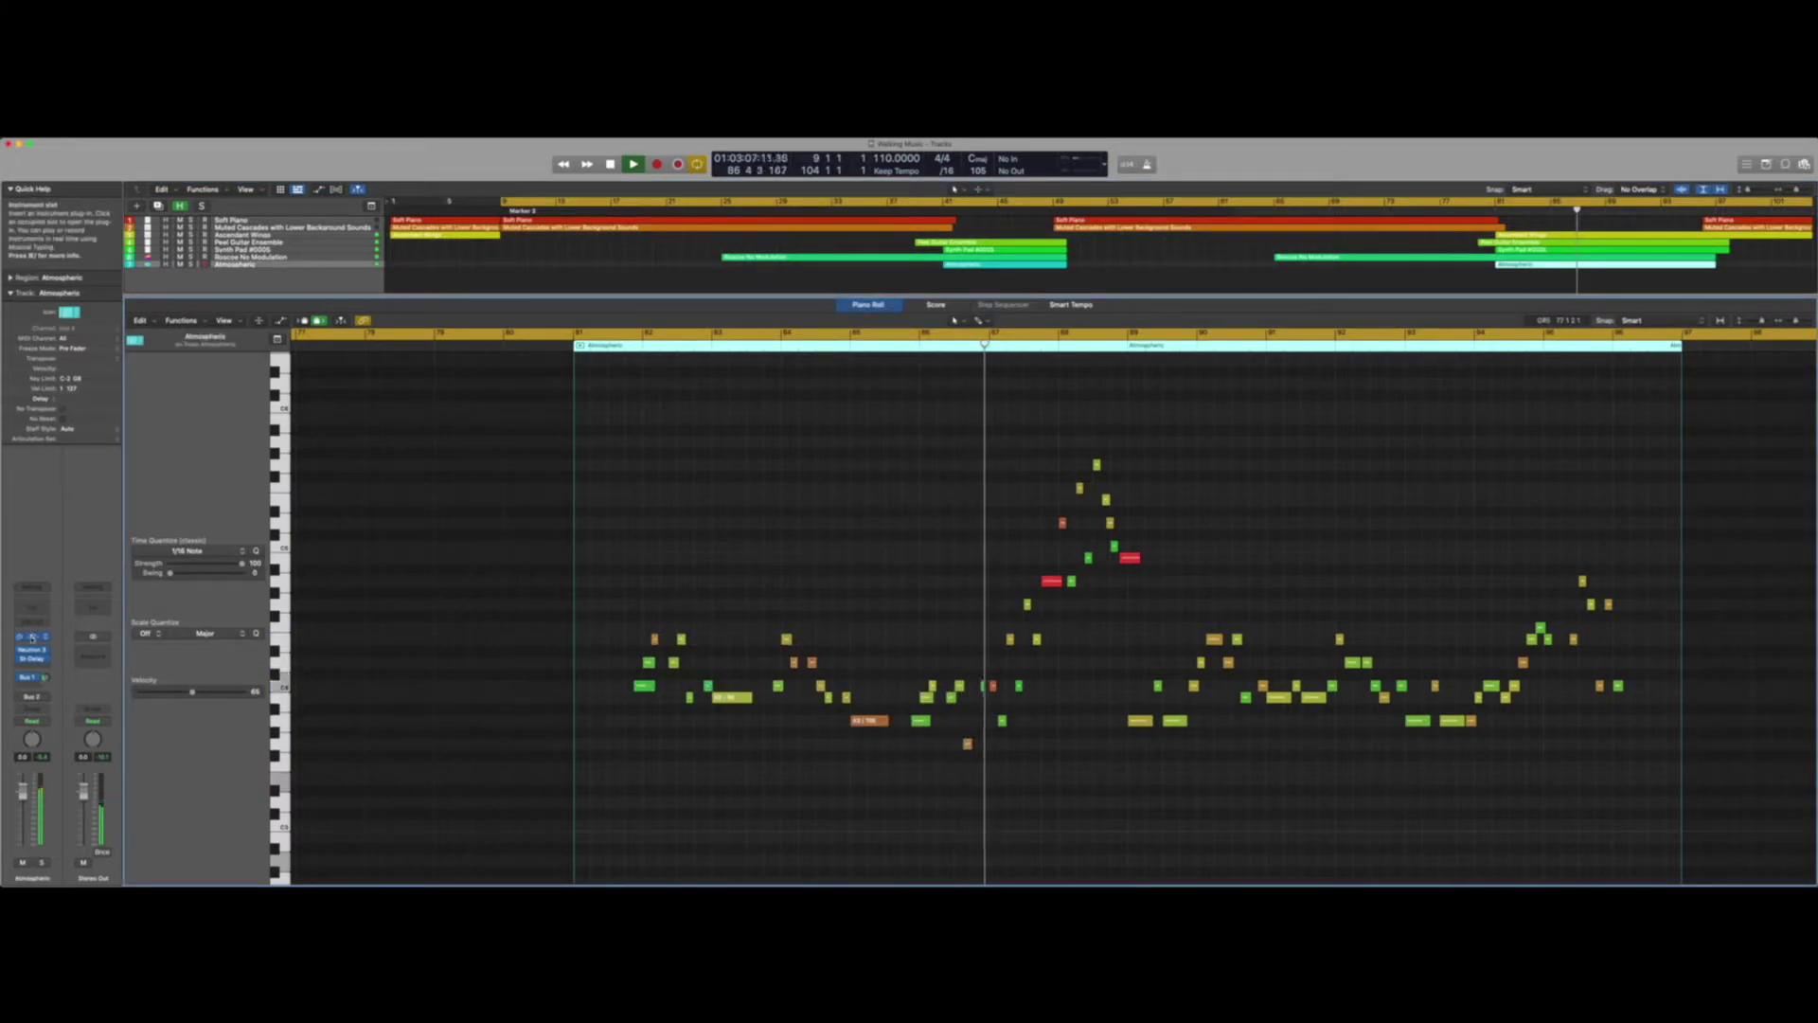
pyautogui.click(31, 637)
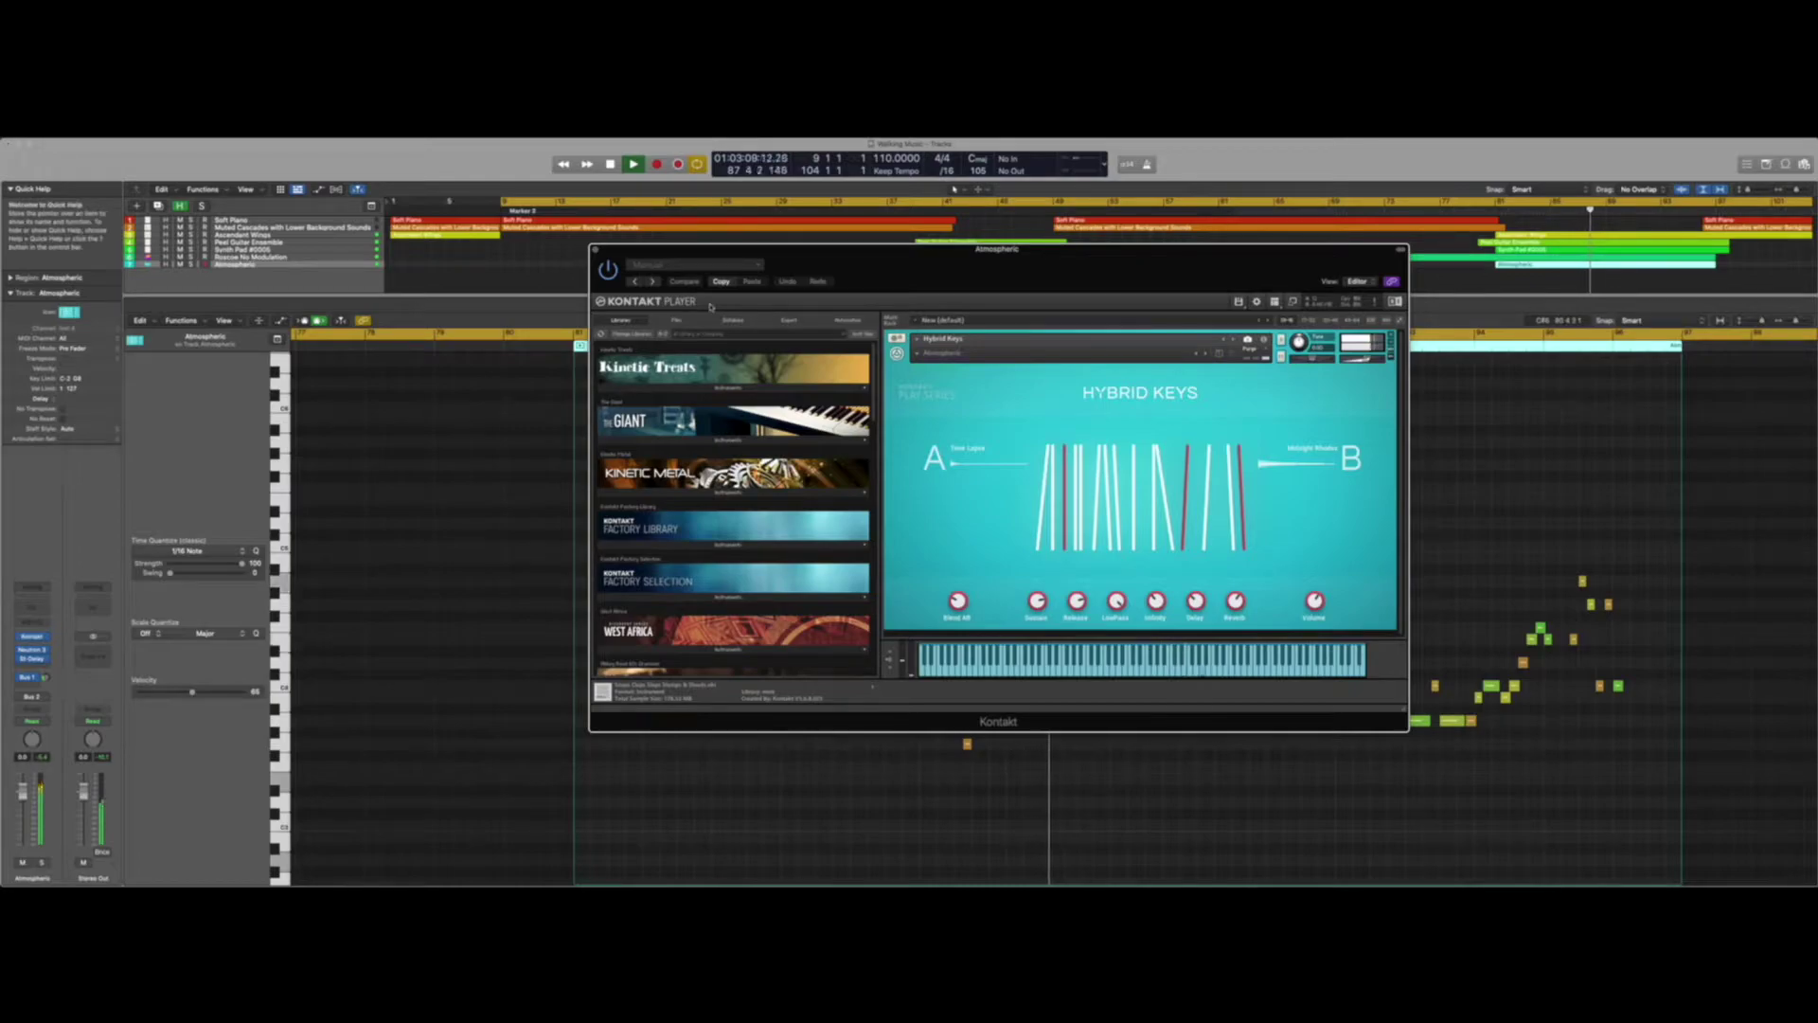
pyautogui.click(596, 251)
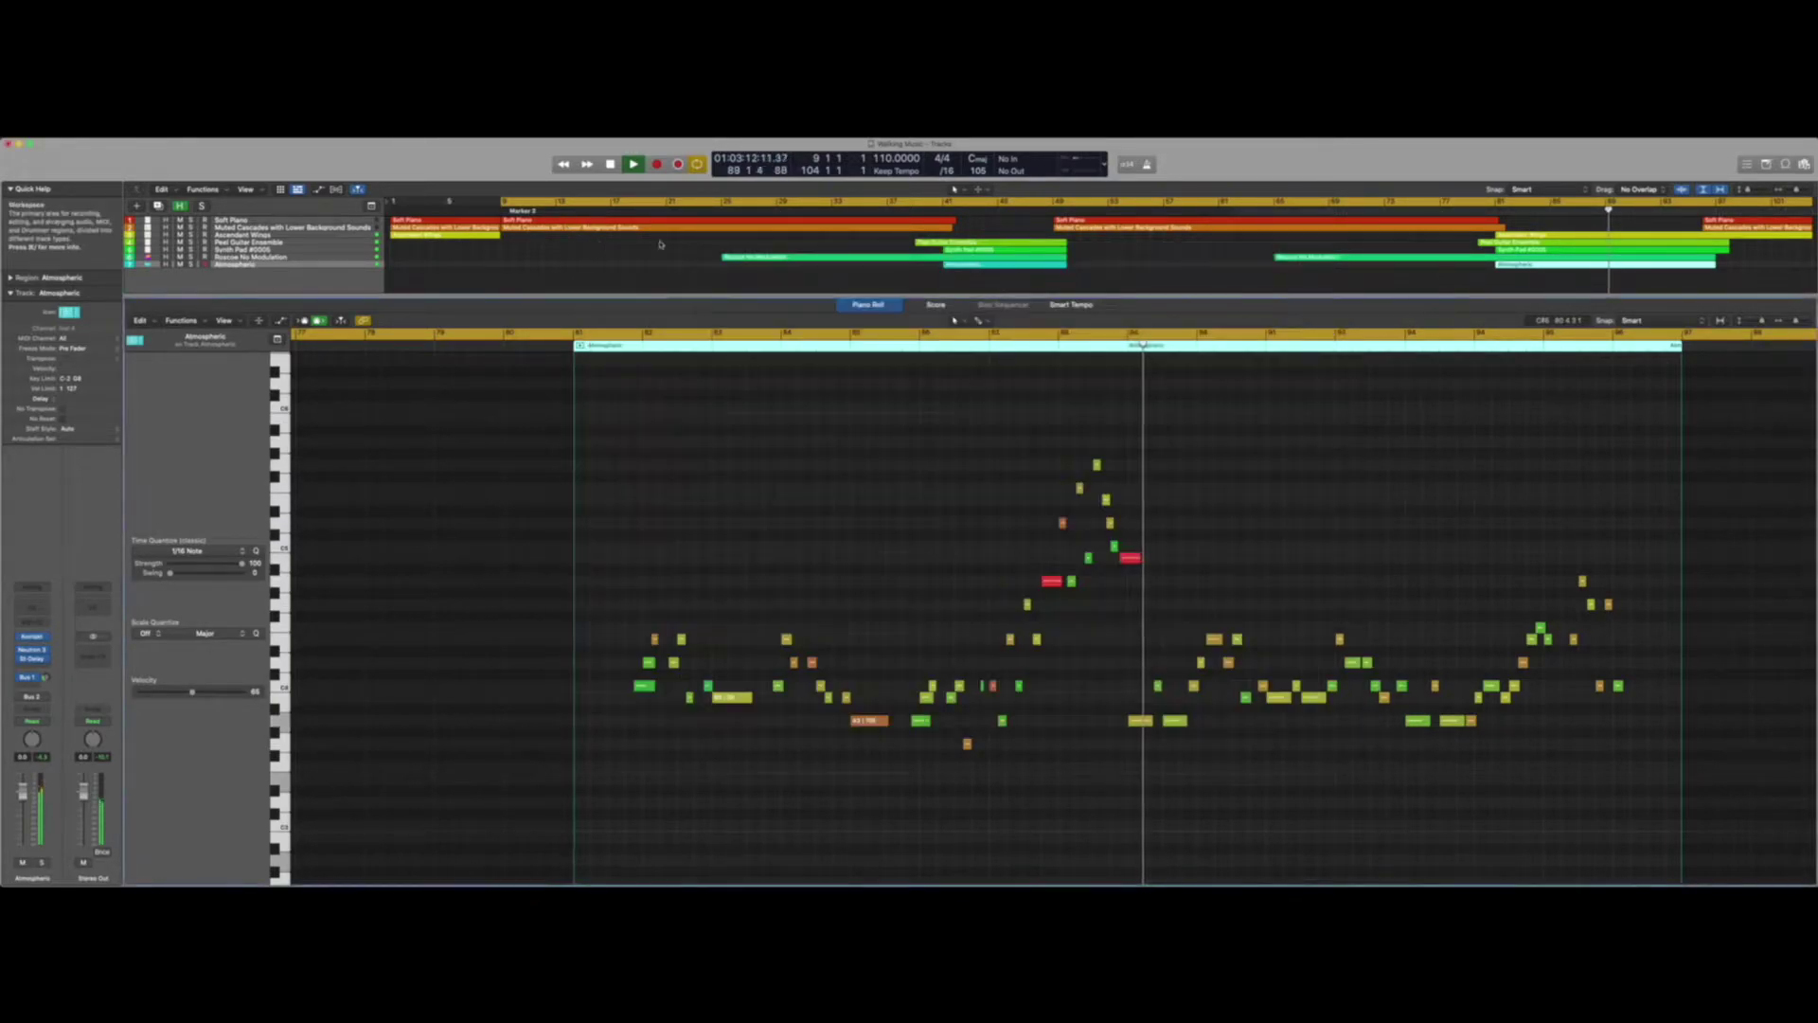
# - Compare the Atmospheric region with the sixth track's second region in the Piano Roll, then close the editor and deselect both regions
pyautogui.keyDown('shift'); pyautogui.click(1558, 257); pyautogui.keyUp('shift')
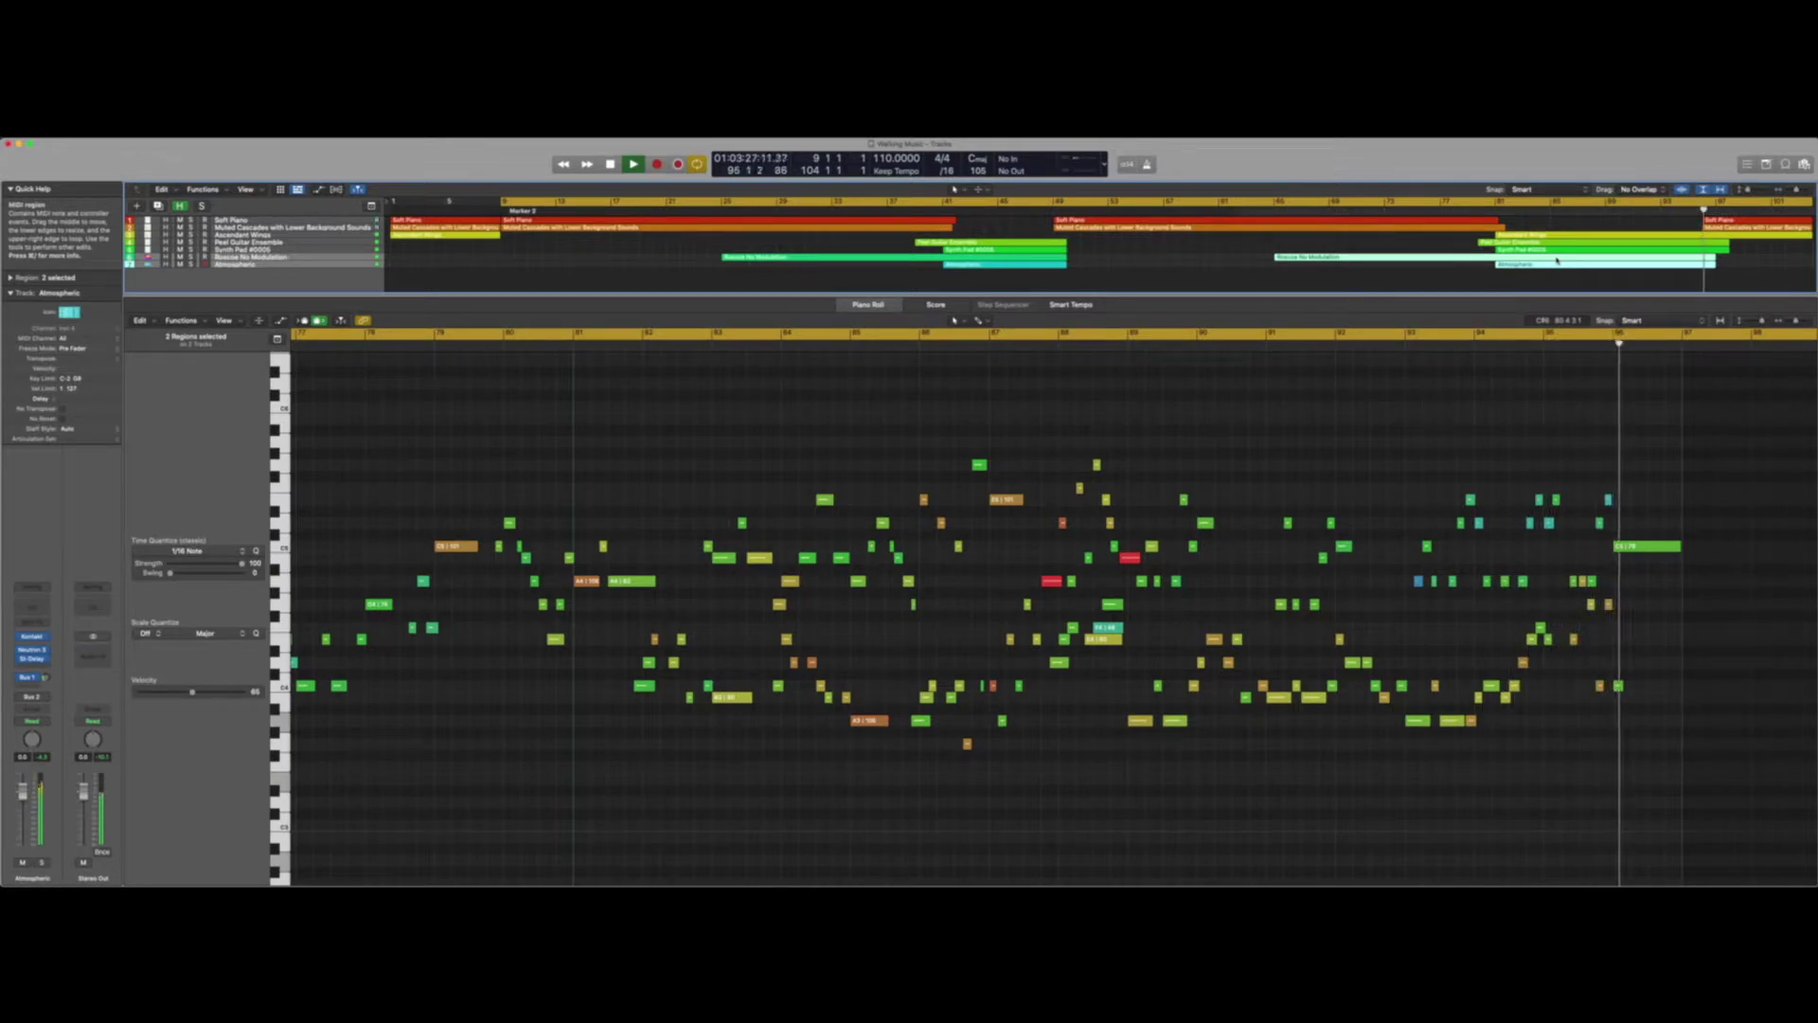
pyautogui.press('e')
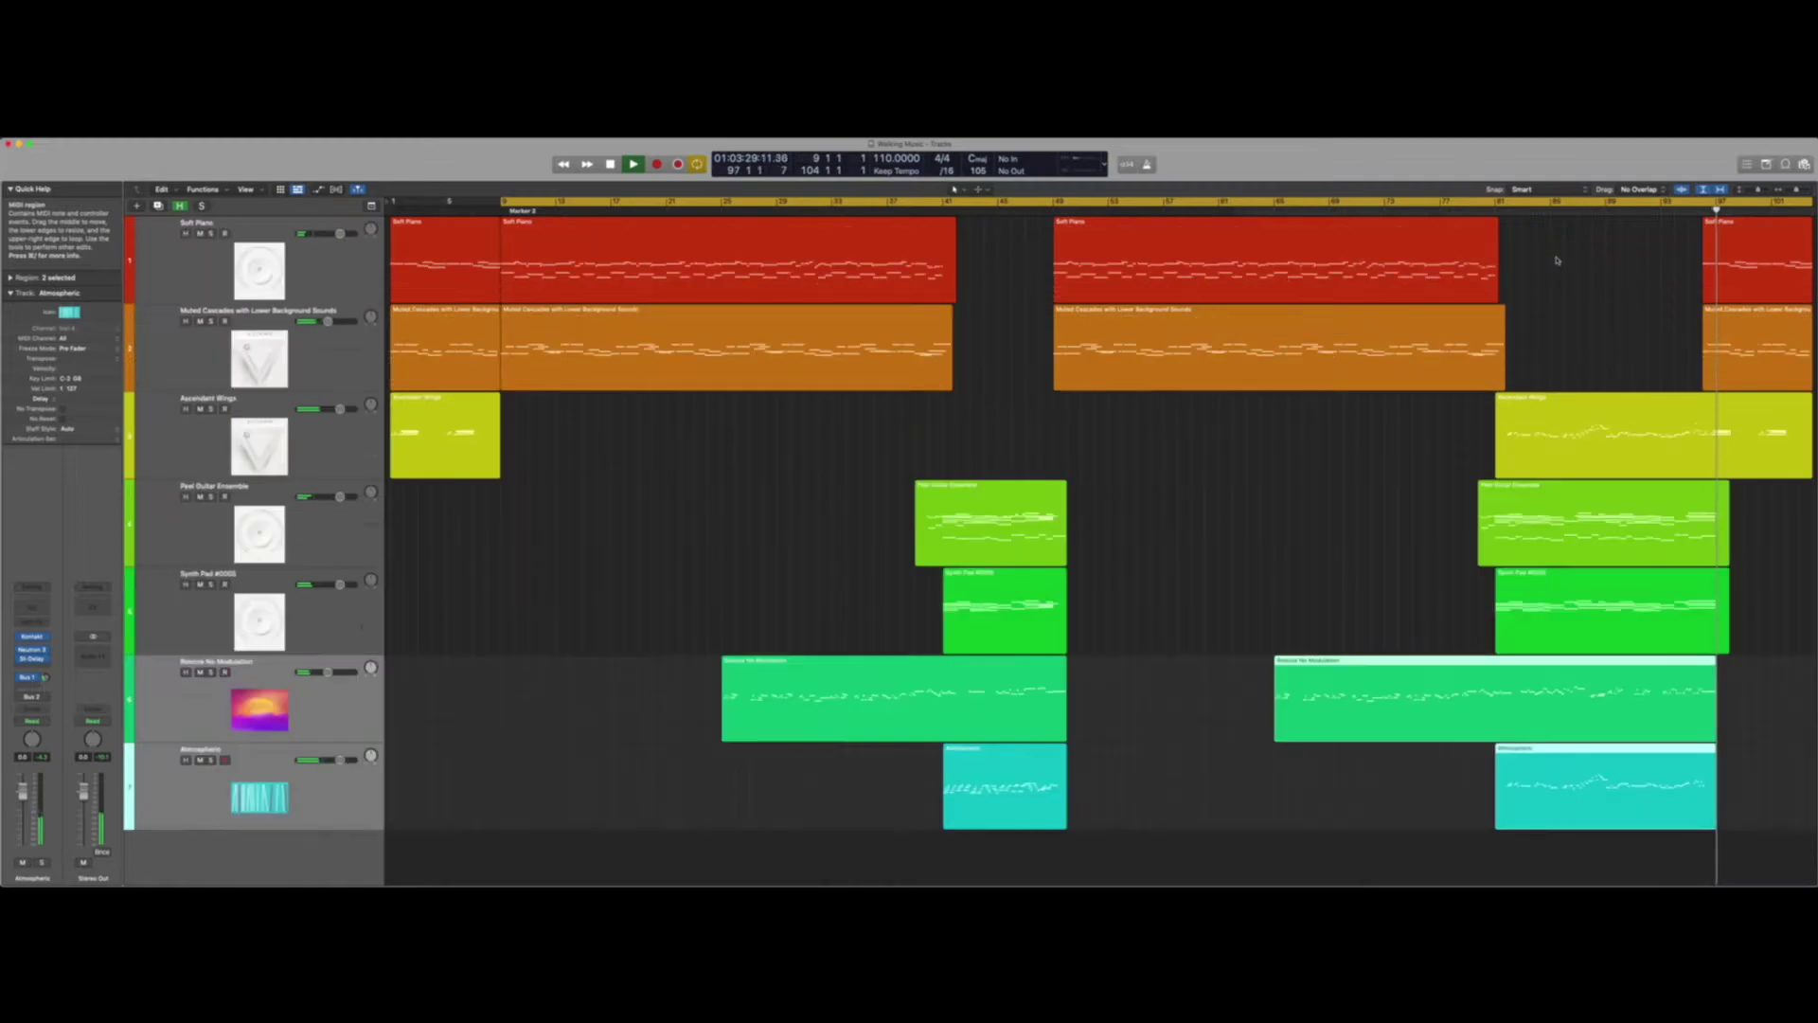
pyautogui.click(1572, 289)
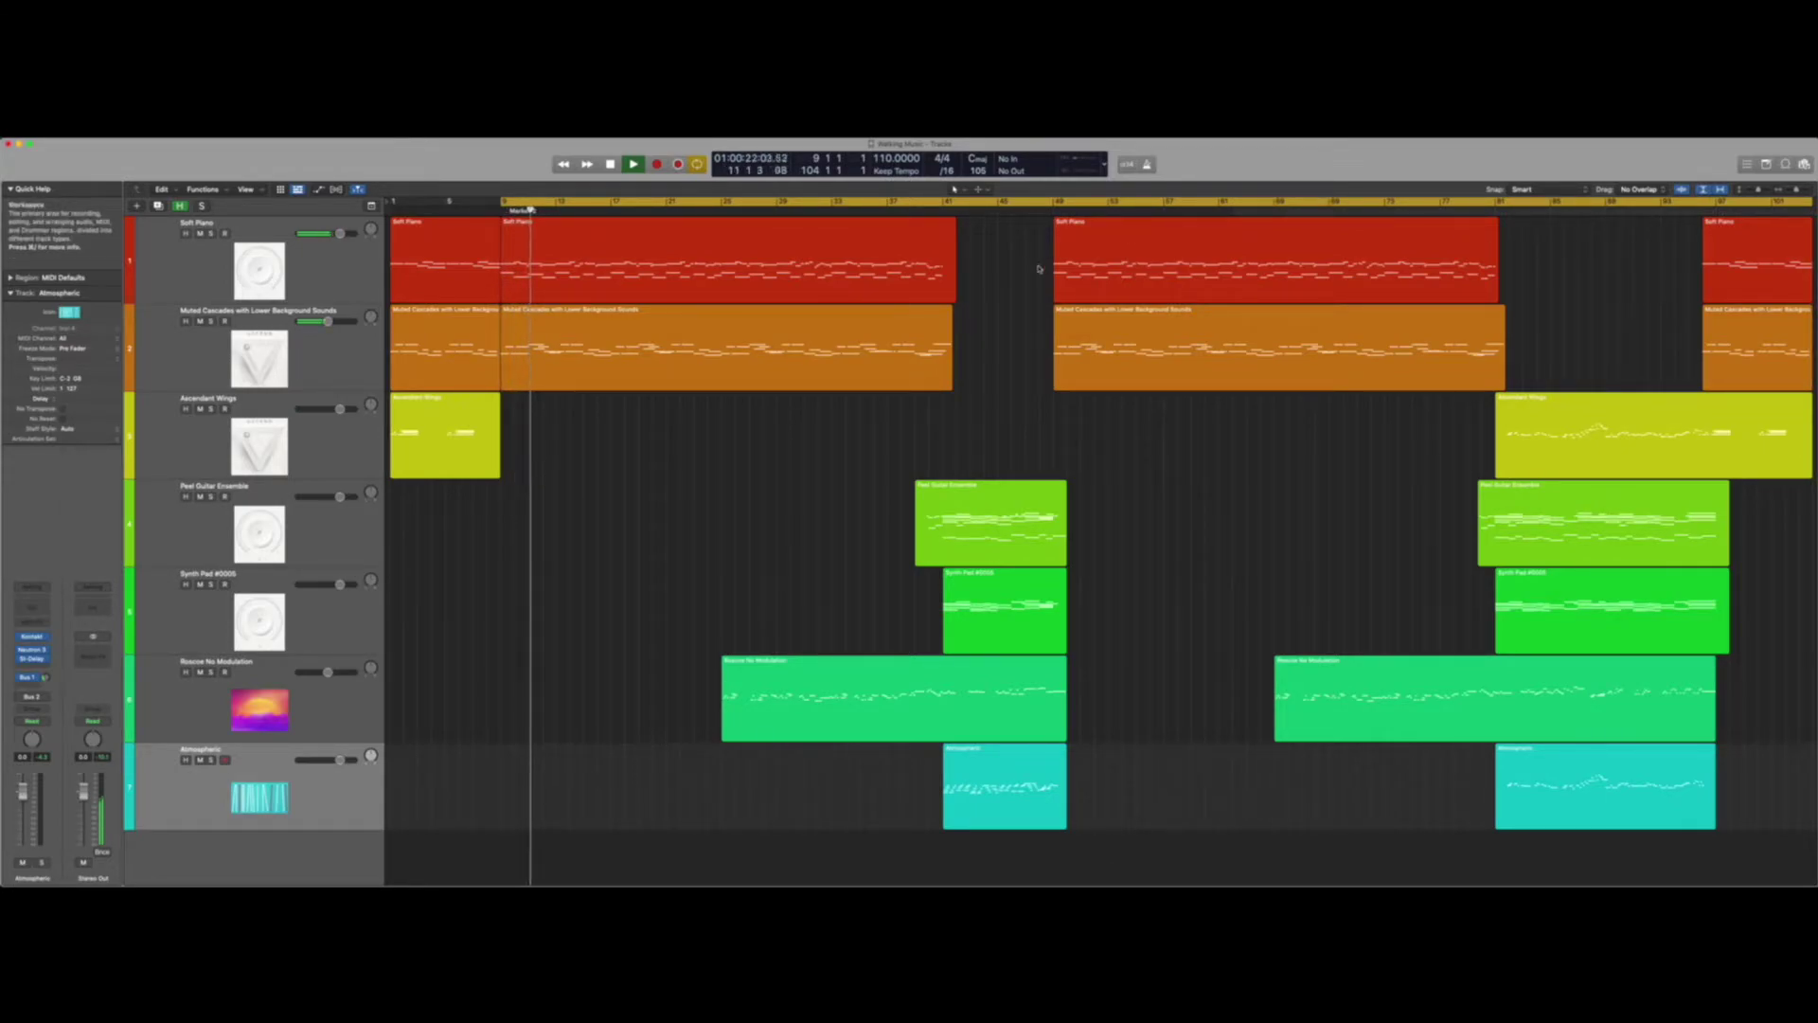
# - Stop playback and turn off cycle mode
pyautogui.press('space')
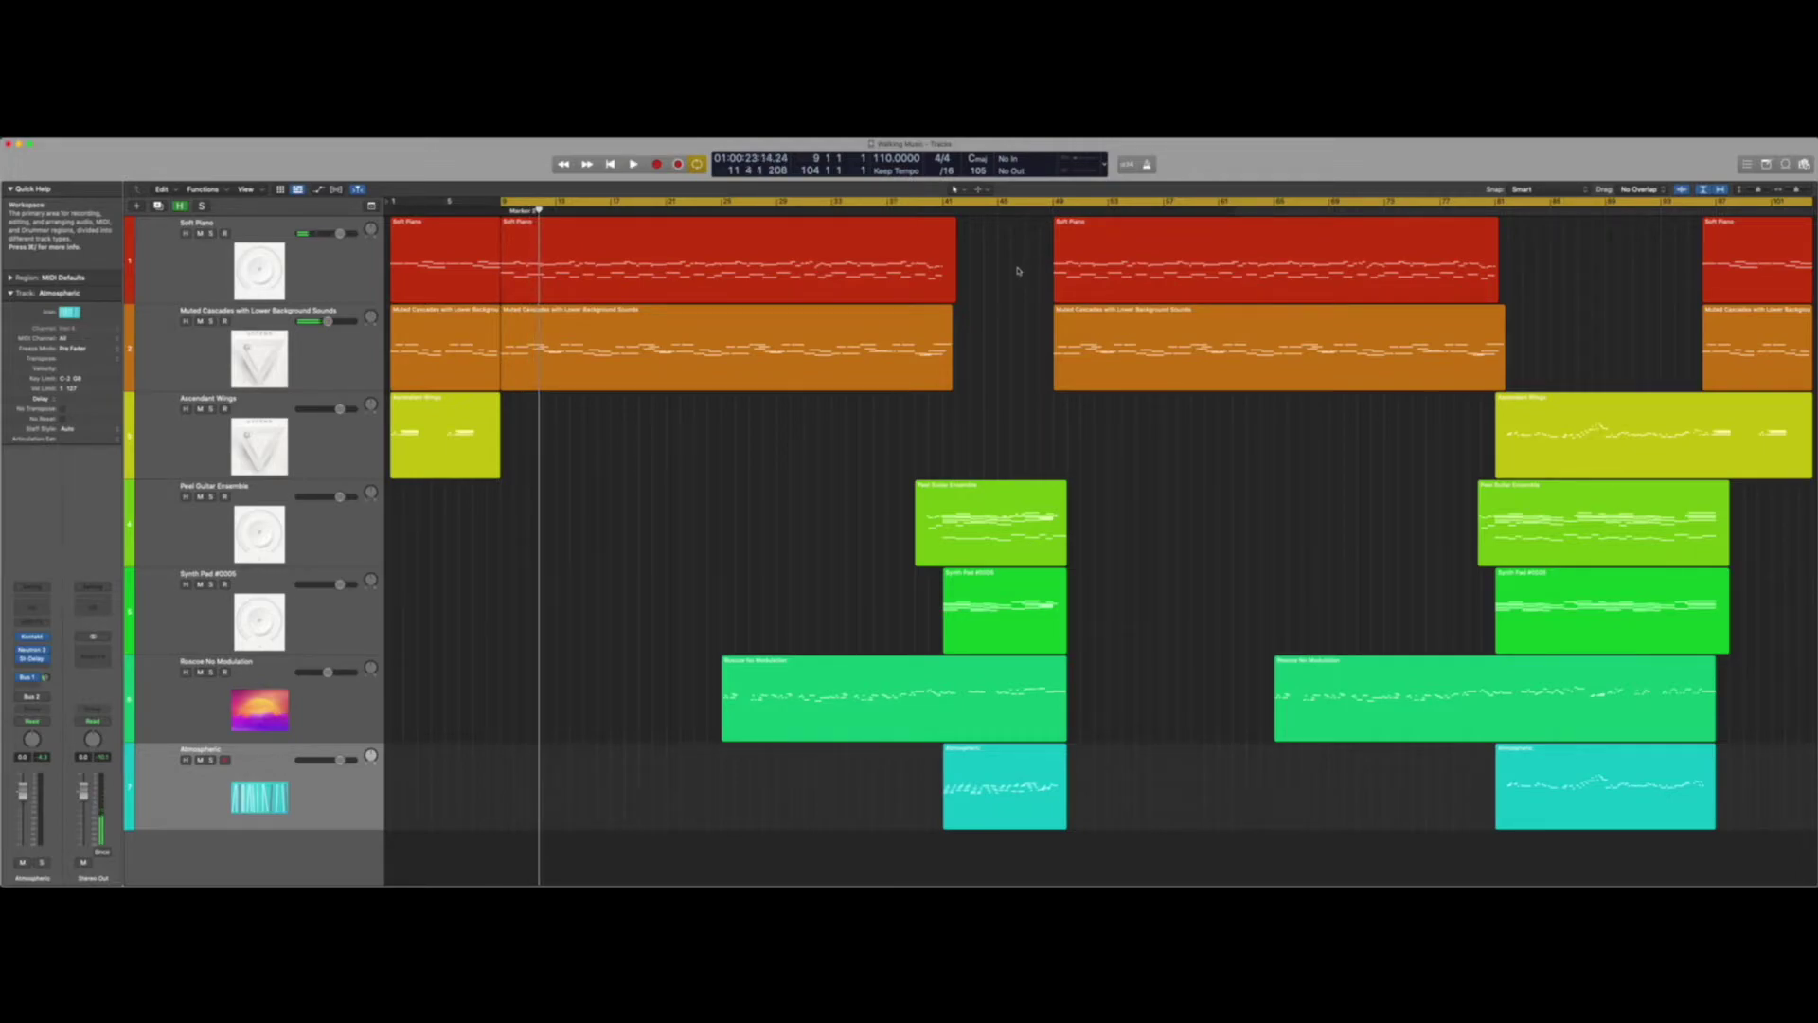
pyautogui.click(972, 203)
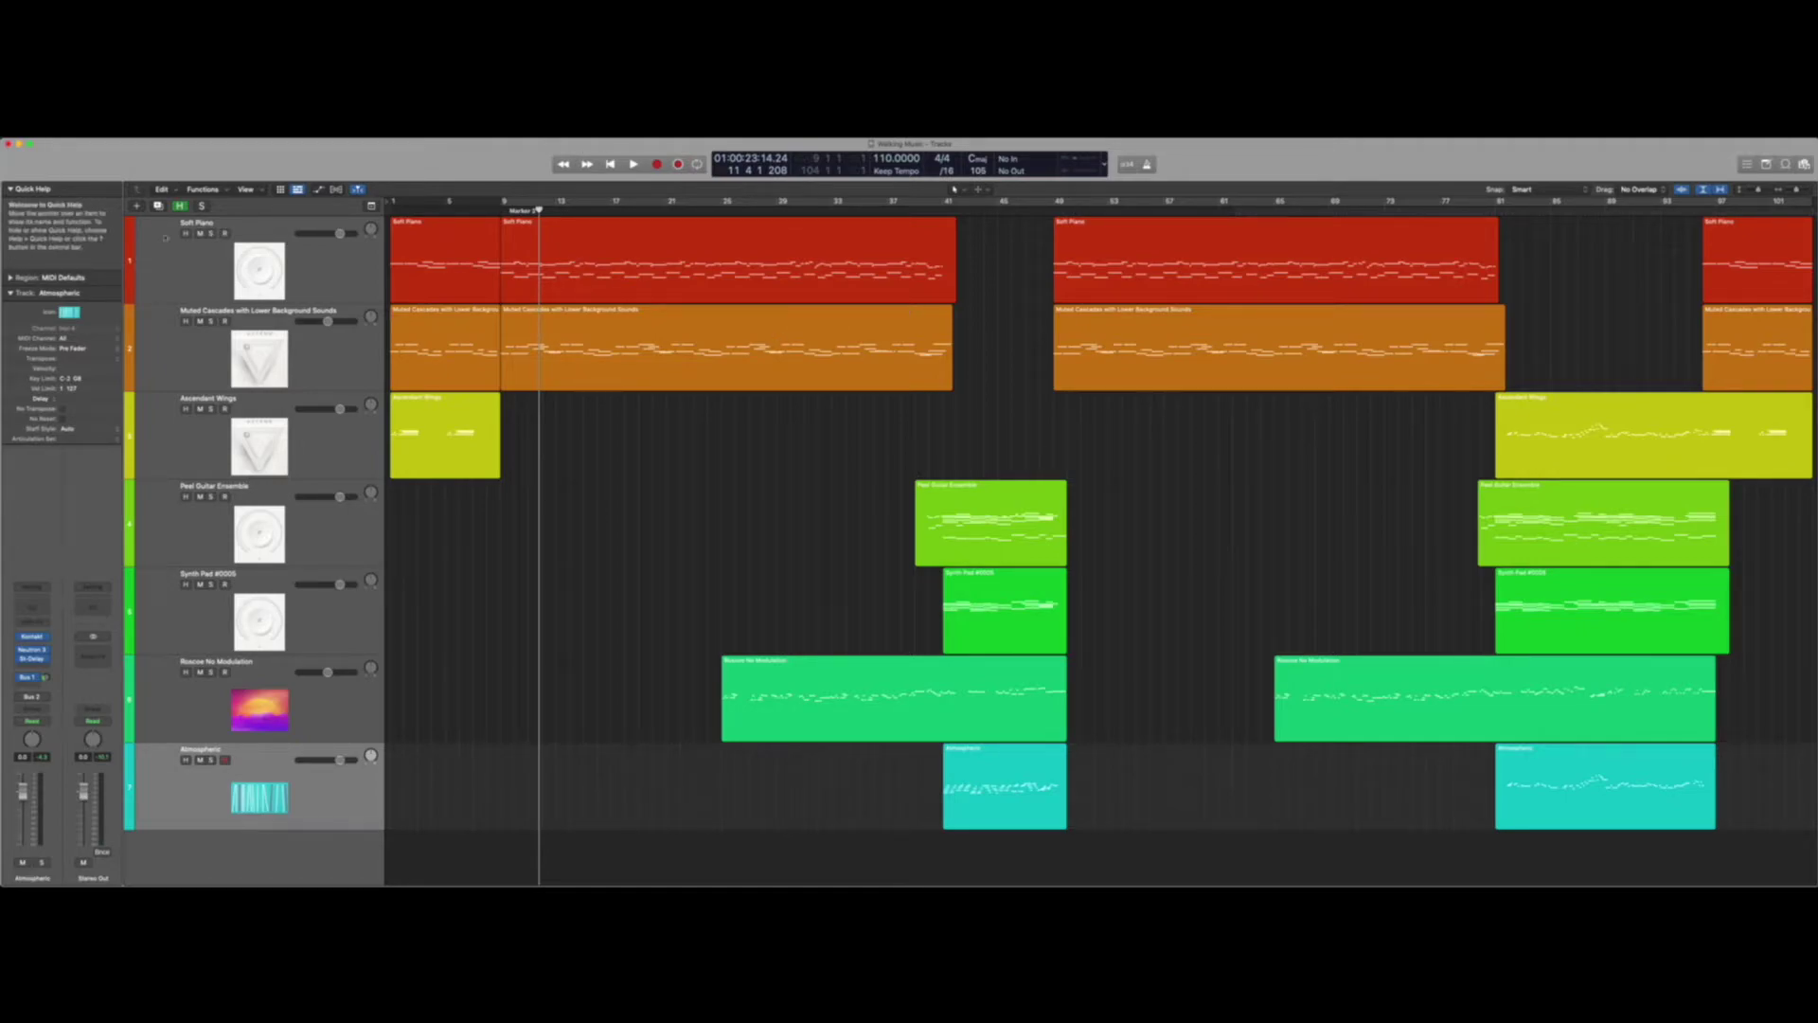
# - View the Soft Piano track's LABS instrument, move its window clear of the screen edge, and step through the tracks to Peel Guitar Ensemble
pyautogui.click(307, 254)
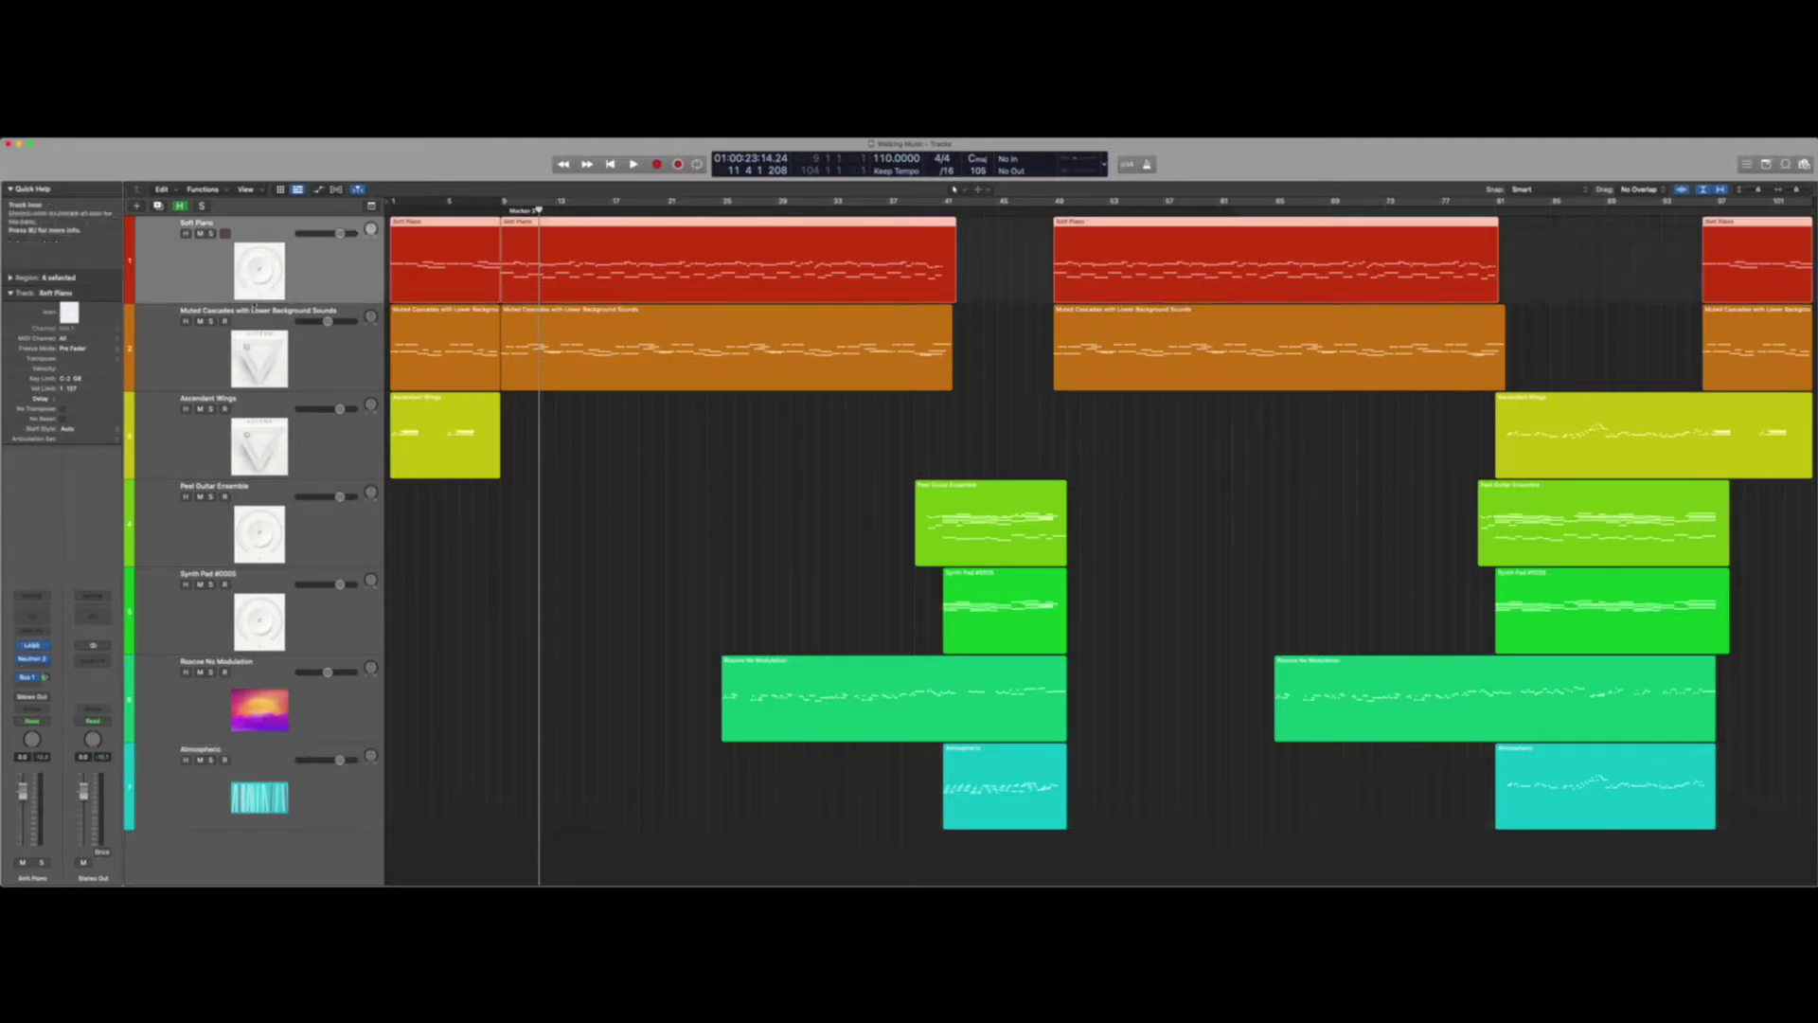
pyautogui.click(32, 645)
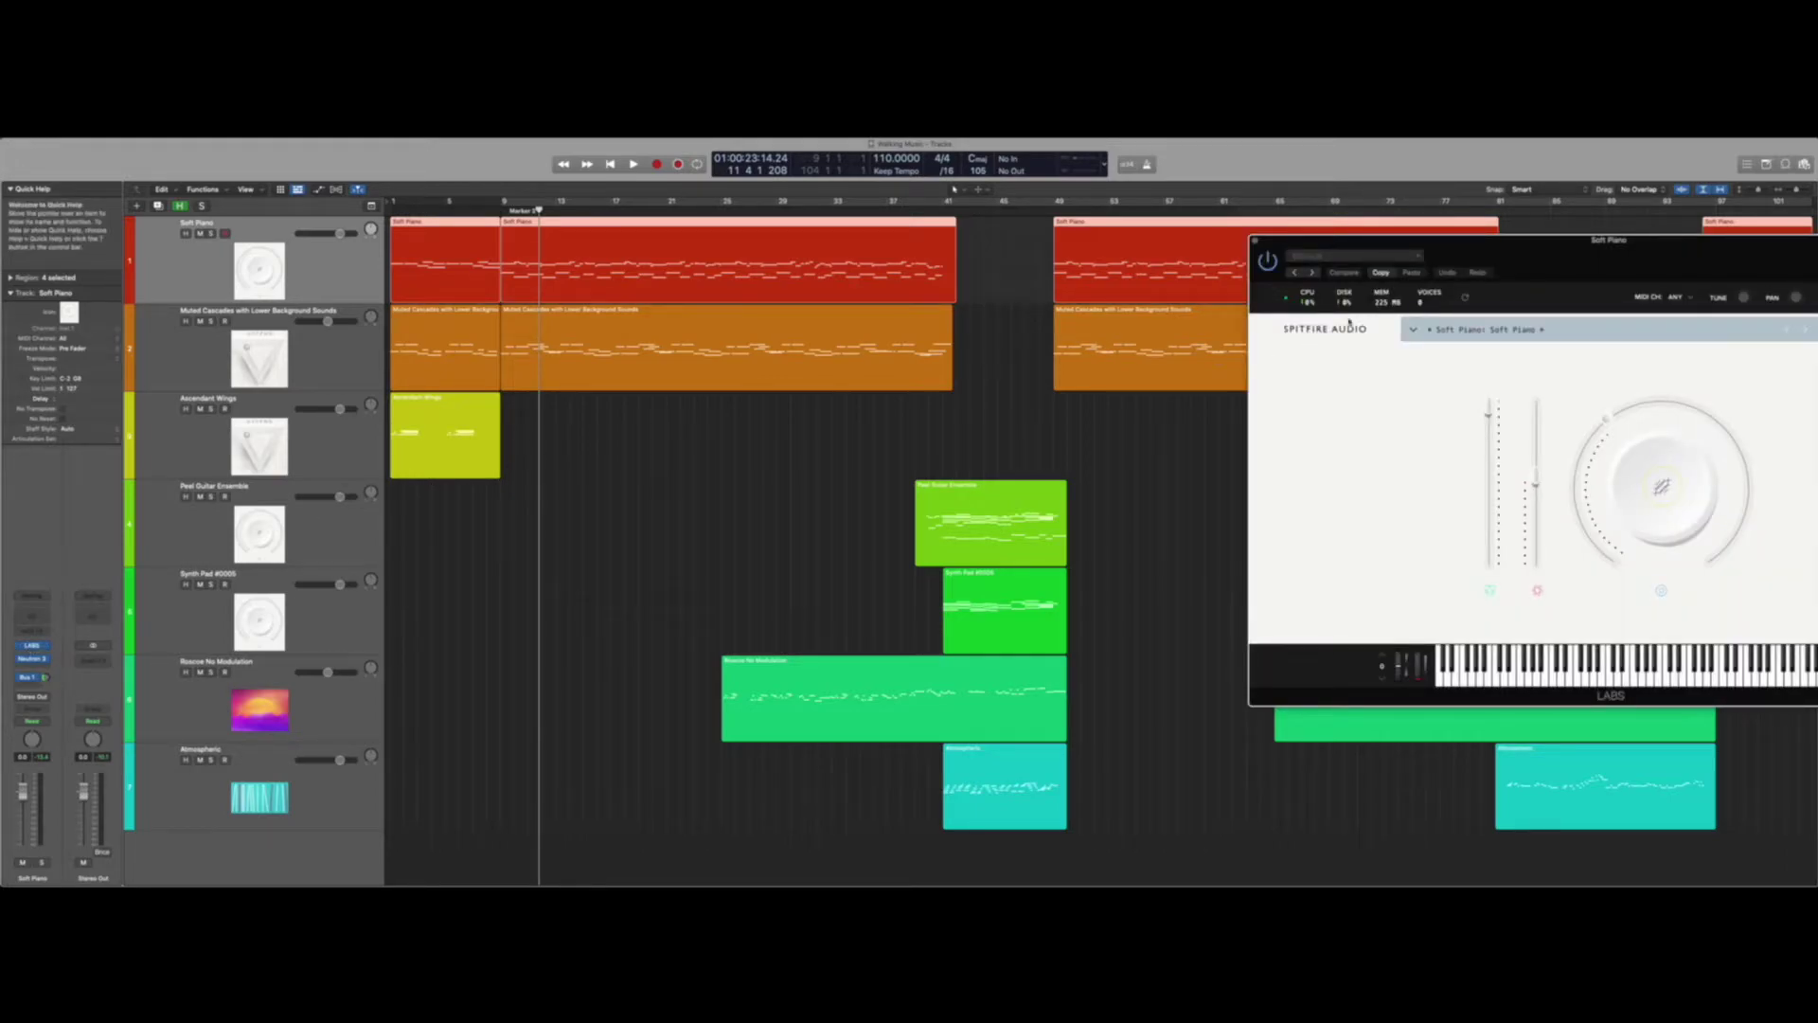
pyautogui.moveTo(1552, 253); pyautogui.dragTo(1138, 248)
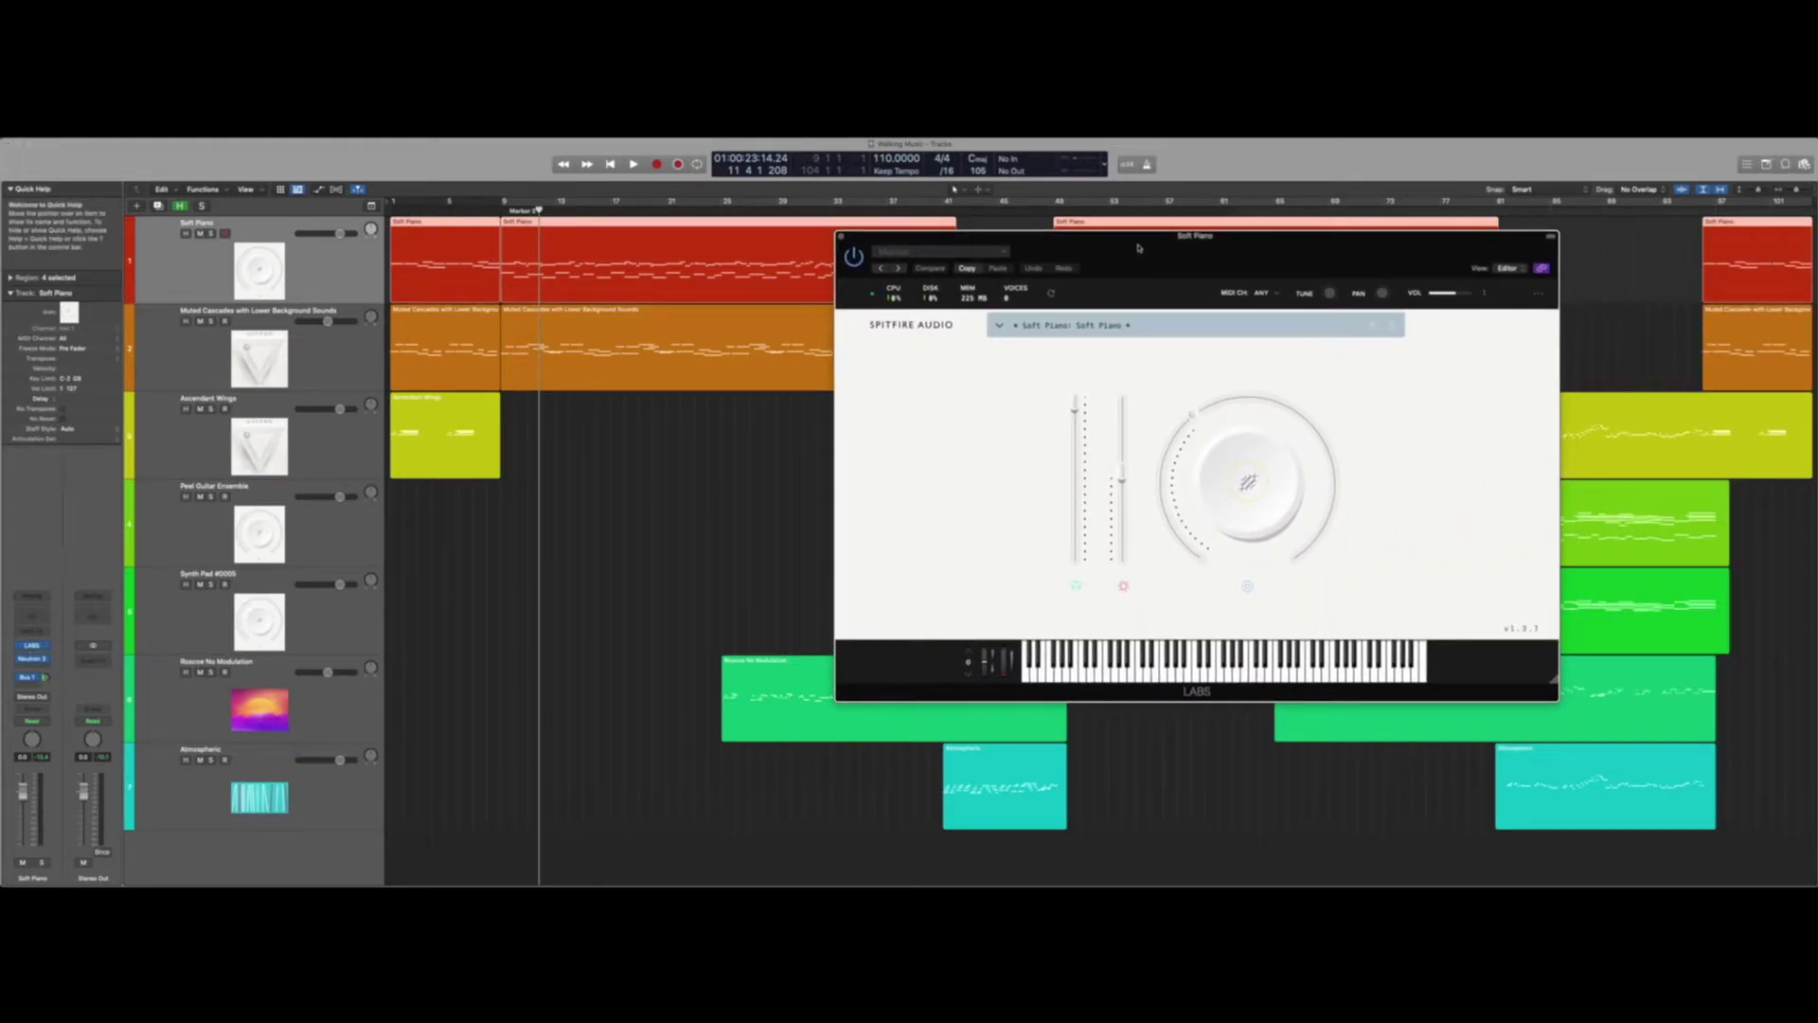
pyautogui.press('Down')
pyautogui.press('Down')
pyautogui.press('Down')
pyautogui.press('Down')
pyautogui.press('Up')
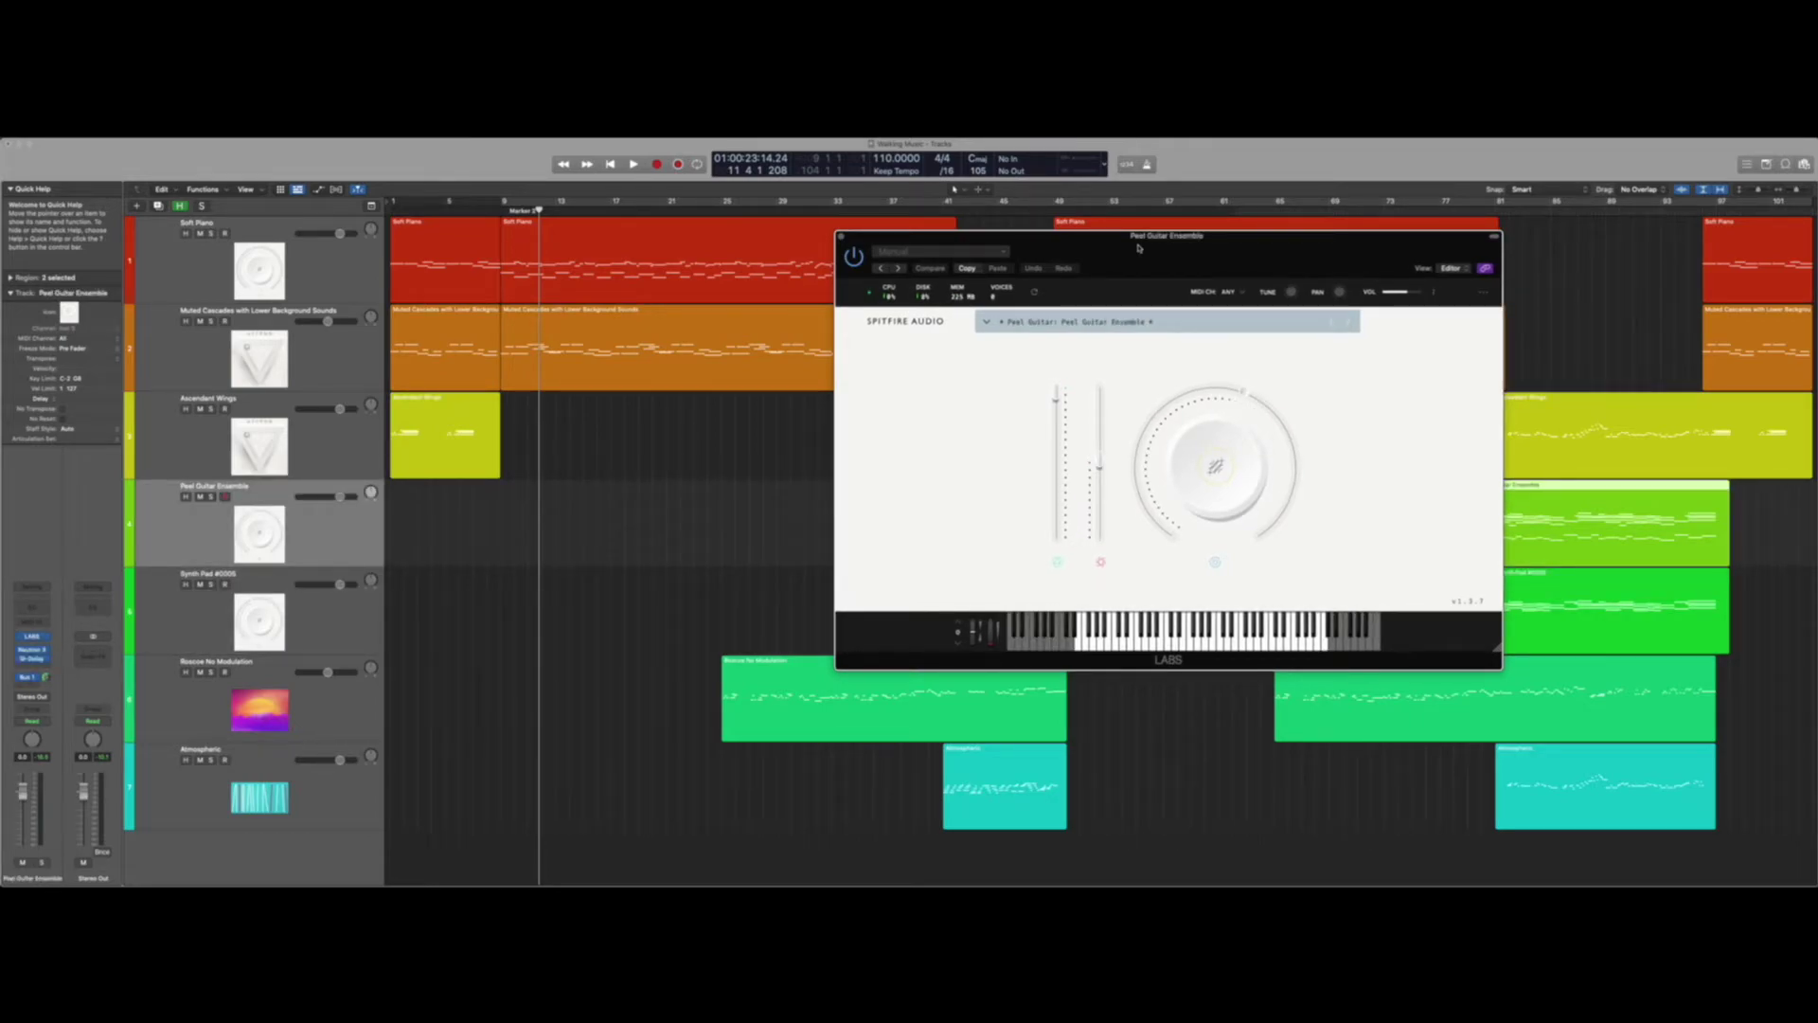
# - Compare the LABS presets of the Soft Piano, Peel Guitar Ensemble and Synth Pad tracks, and move the plug-in window over the middle of the arrangement
pyautogui.click(191, 284)
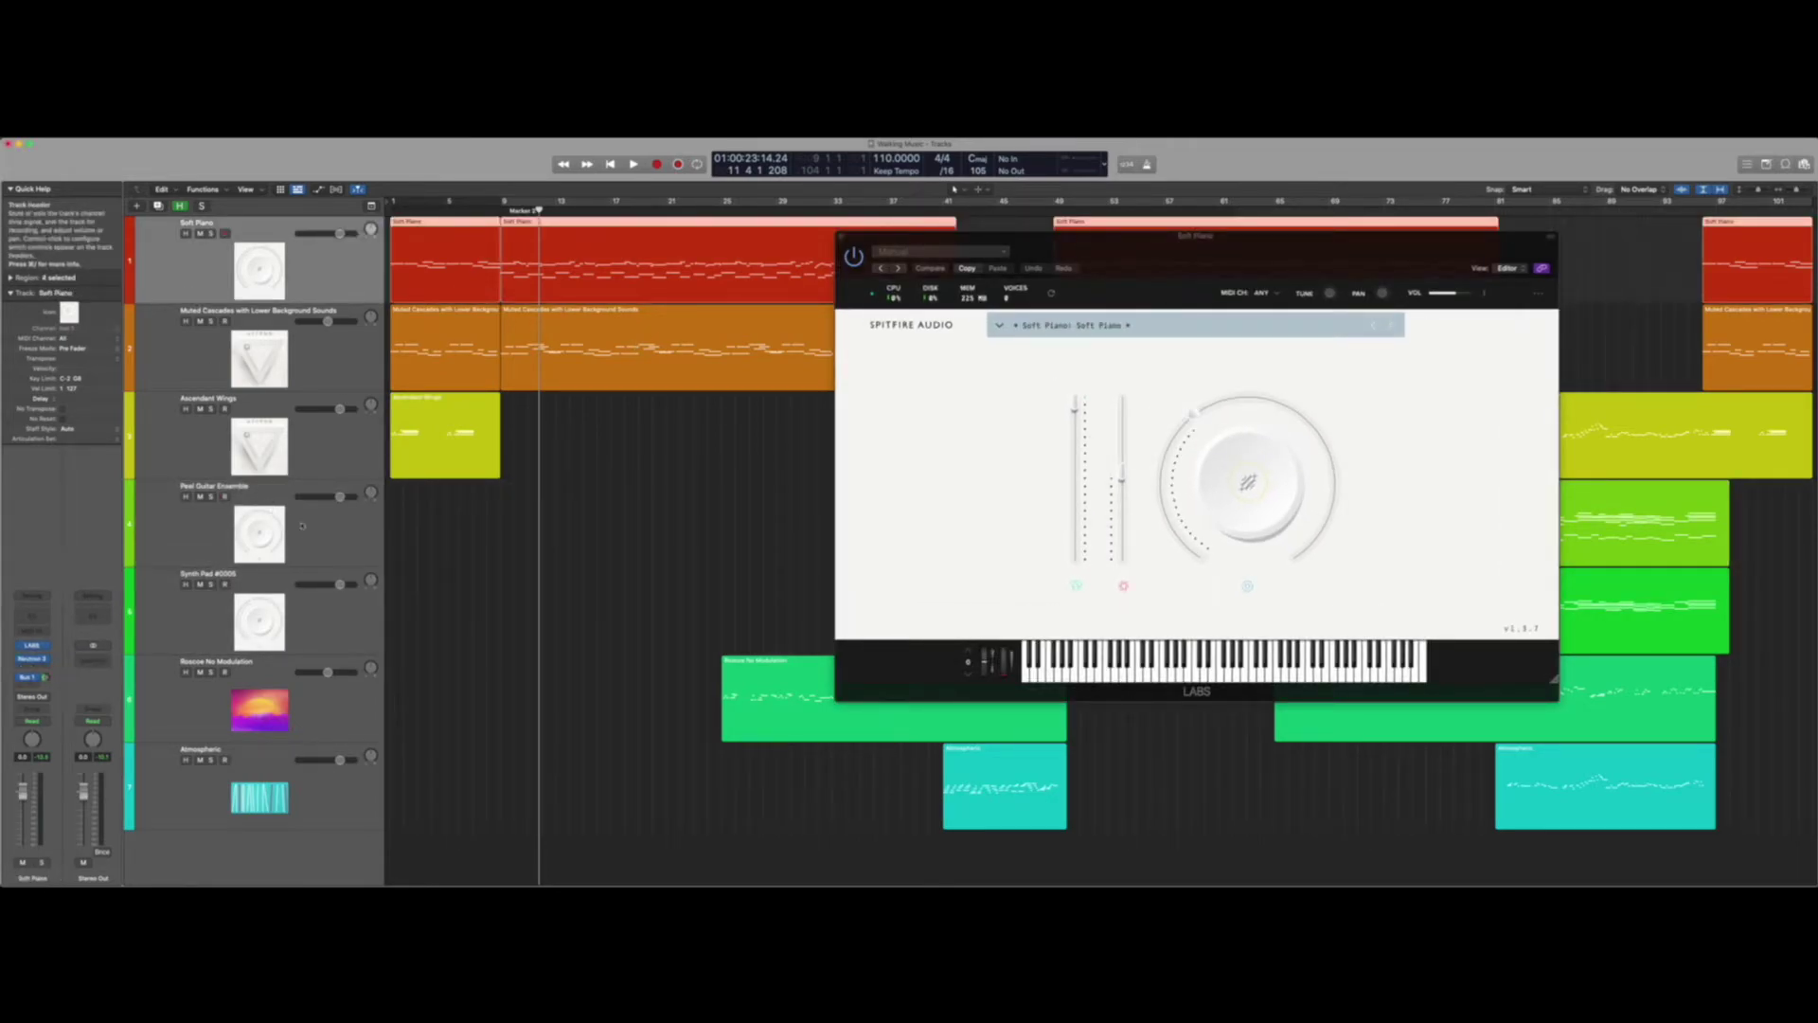
pyautogui.click(309, 525)
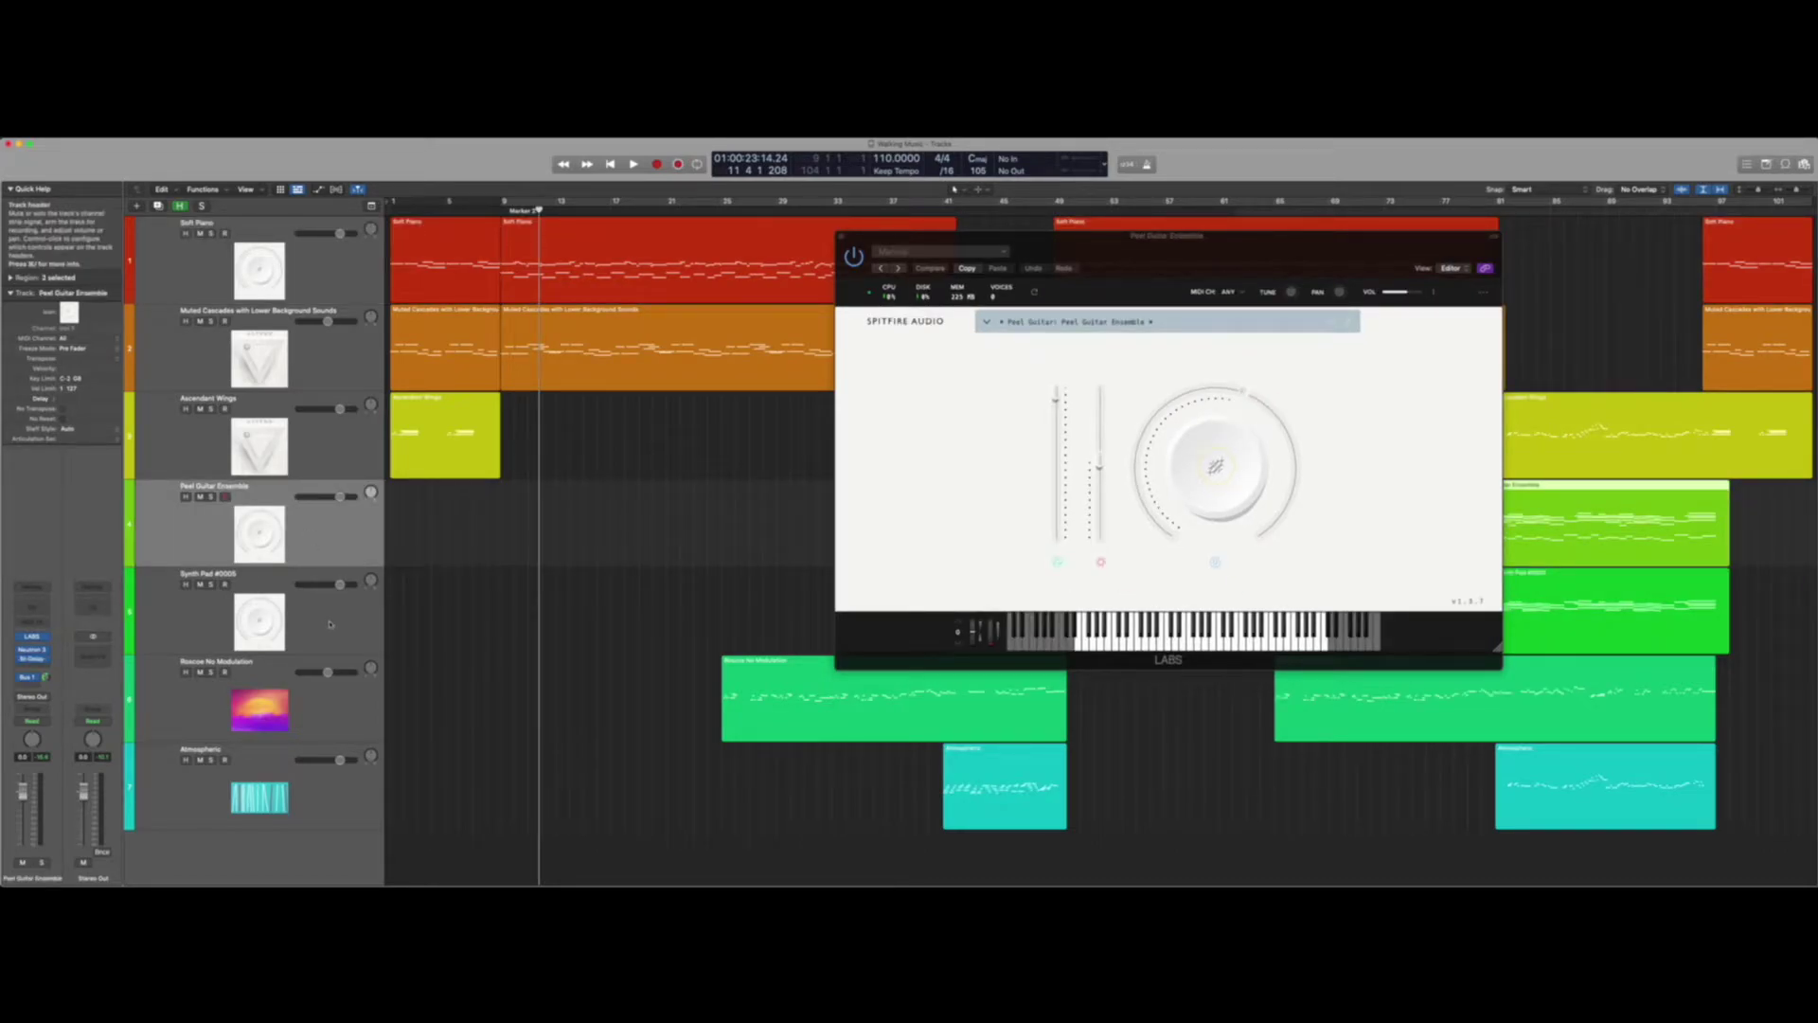
pyautogui.click(330, 623)
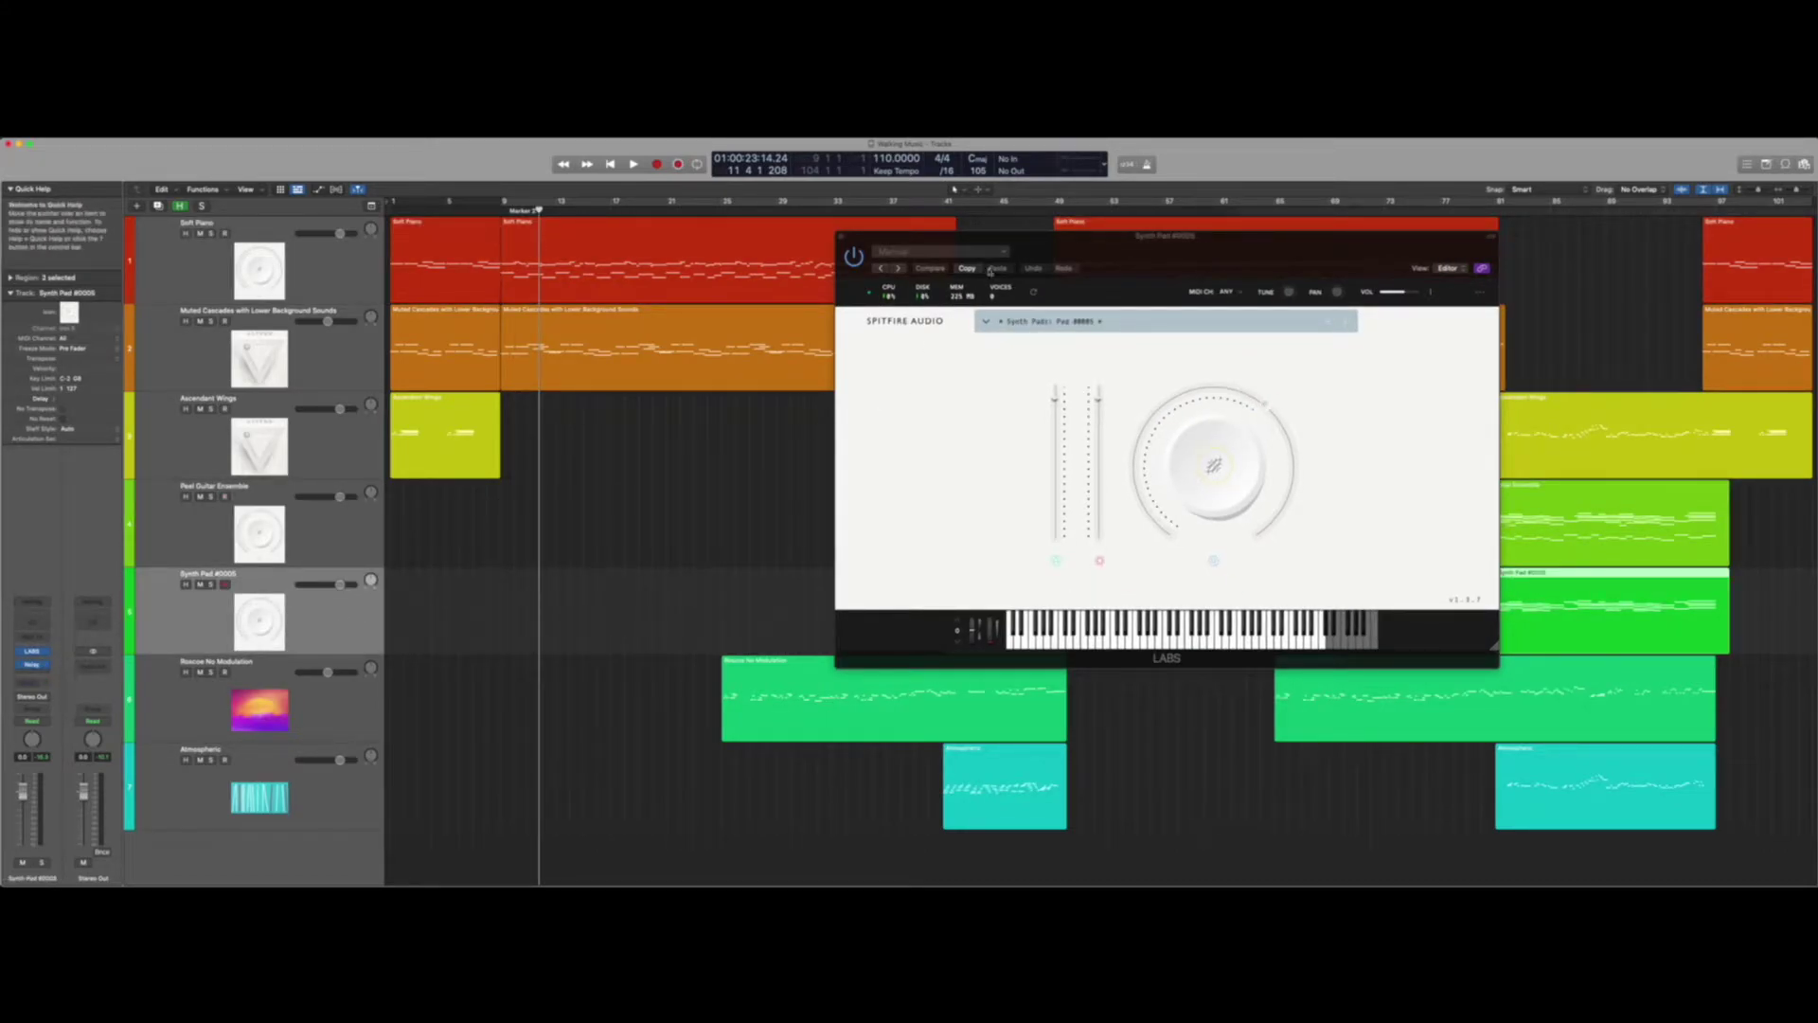
pyautogui.moveTo(1070, 247); pyautogui.dragTo(822, 349)
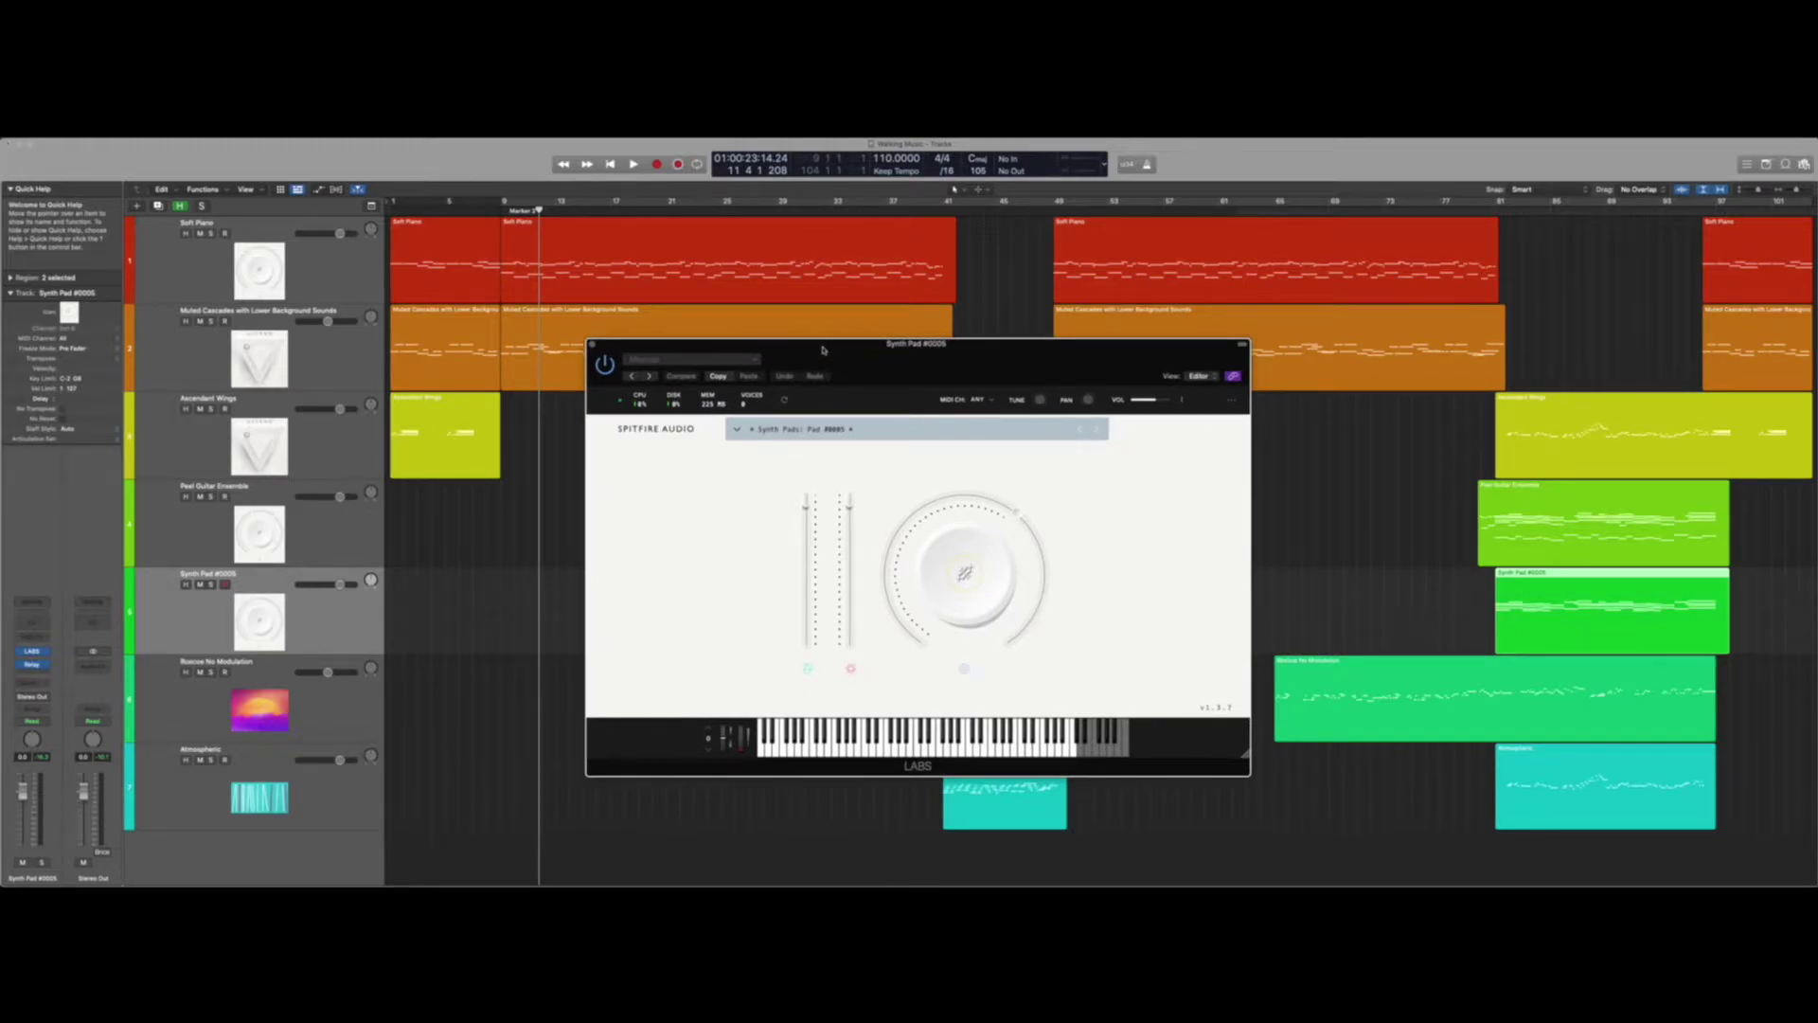
# - Compare the LABS windows of the Peel Guitar Ensemble, Synth Pad and Soft Piano tracks, repositioning the plug-in window over the arrangement
pyautogui.click(347, 533)
pyautogui.moveTo(918, 351); pyautogui.dragTo(1038, 366)
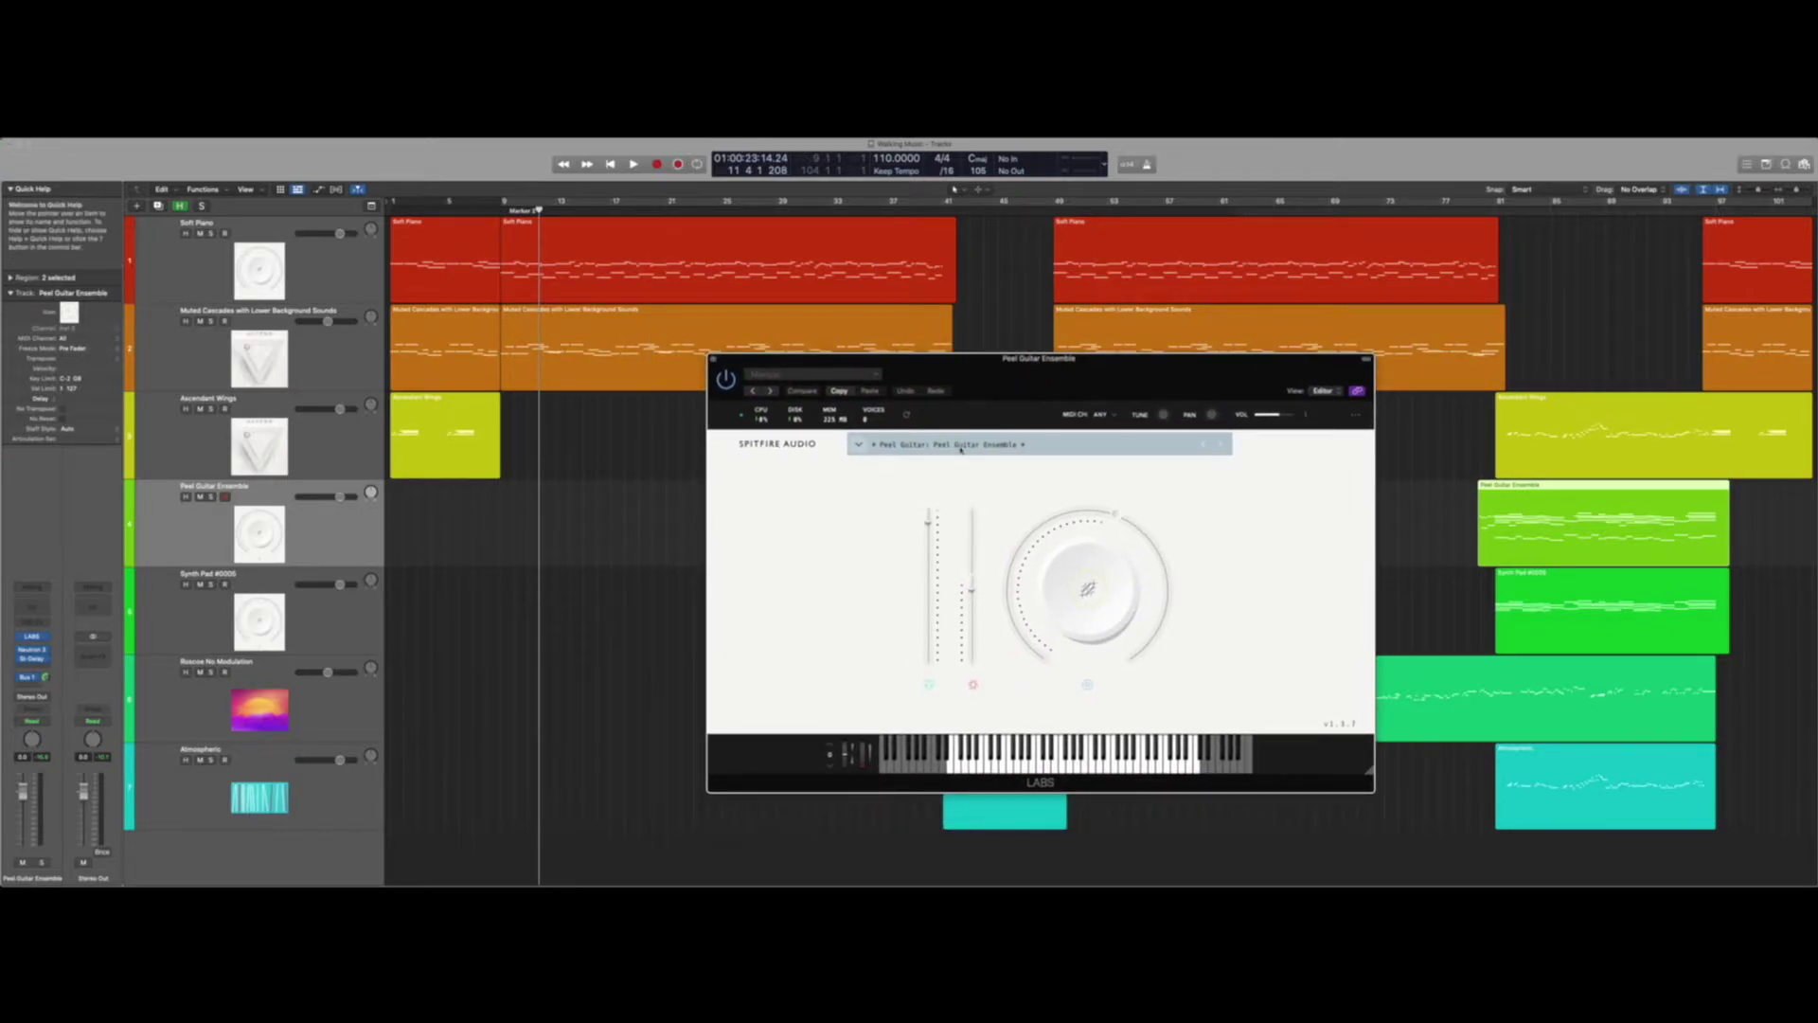
pyautogui.click(347, 621)
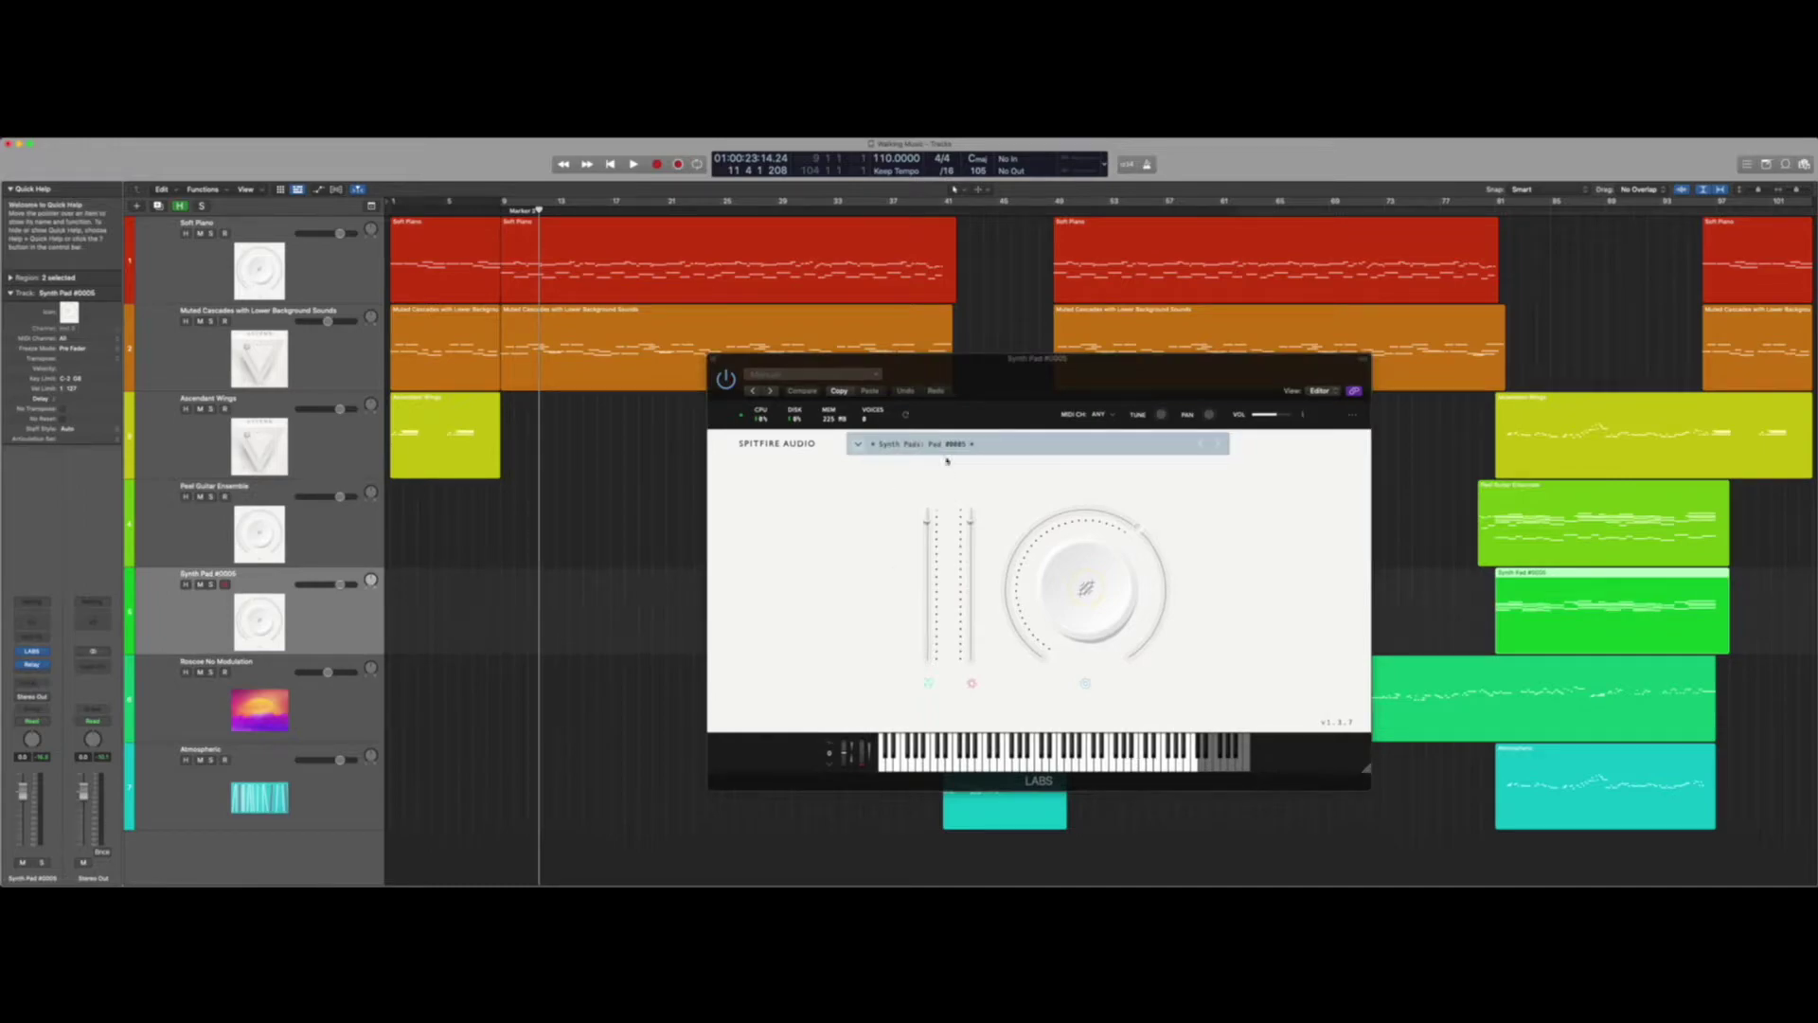
pyautogui.moveTo(1130, 374); pyautogui.dragTo(1147, 420)
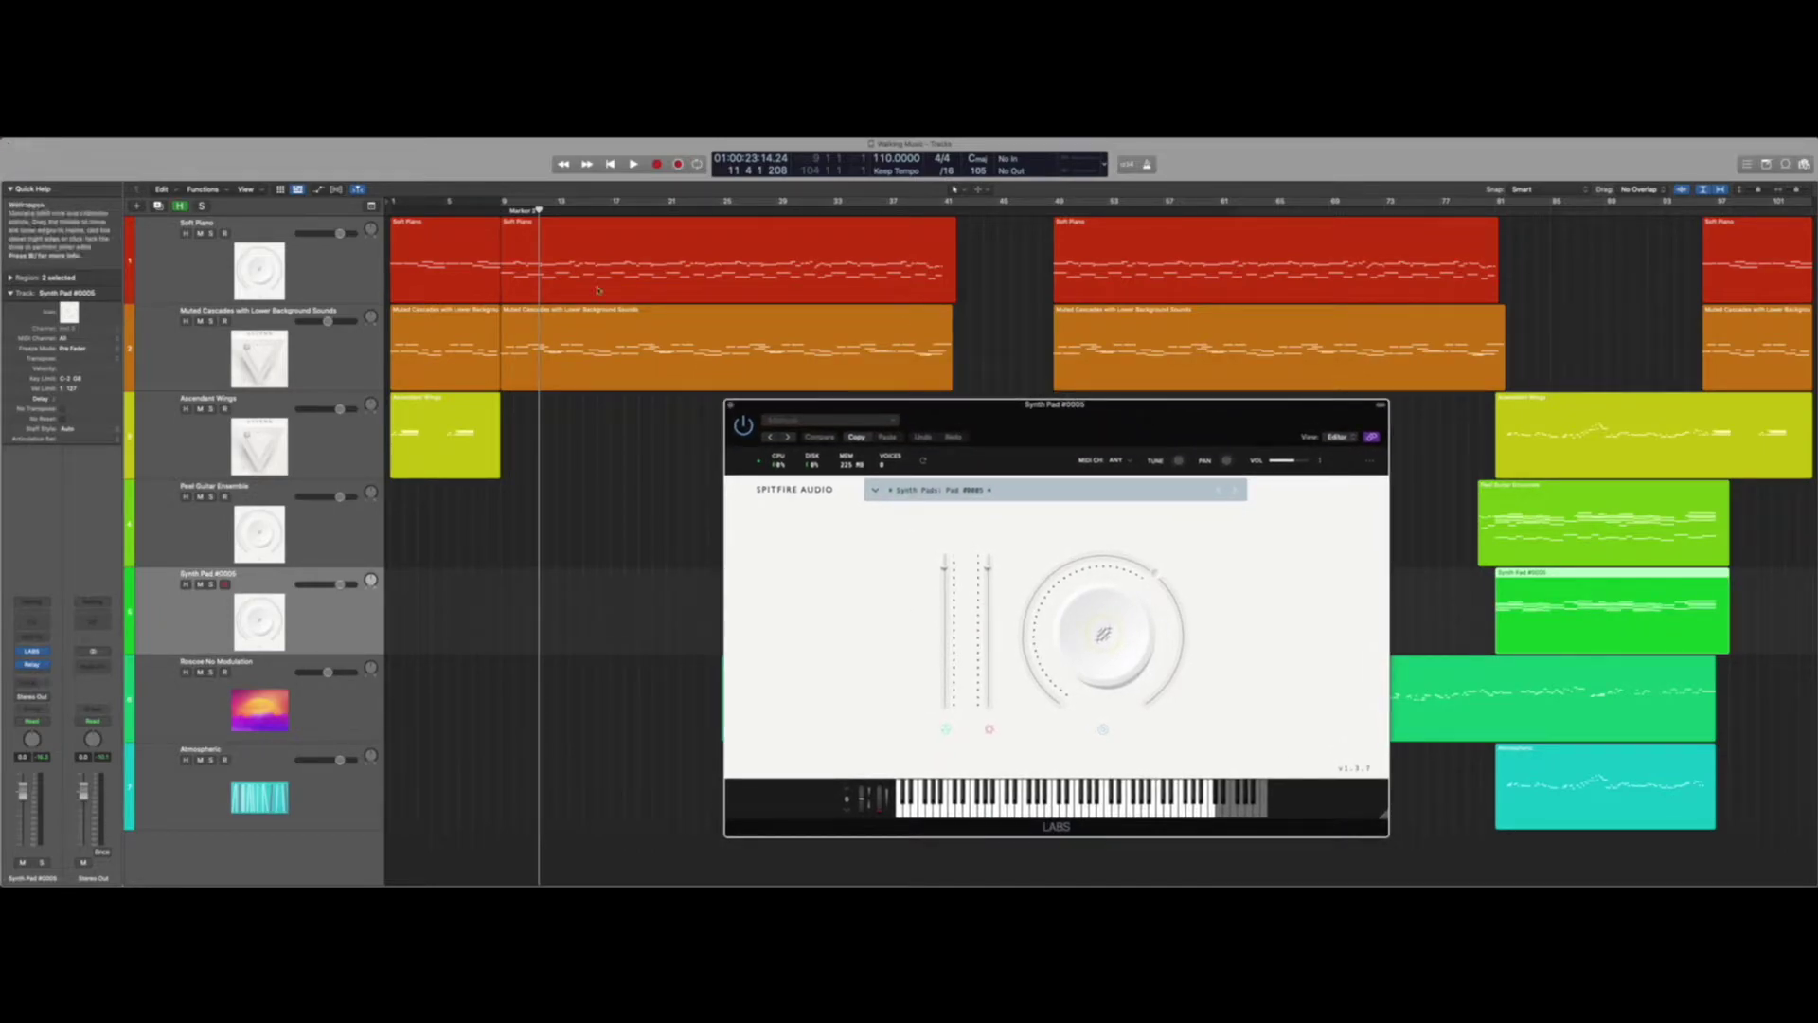
pyautogui.click(307, 271)
pyautogui.moveTo(1050, 427); pyautogui.dragTo(984, 374)
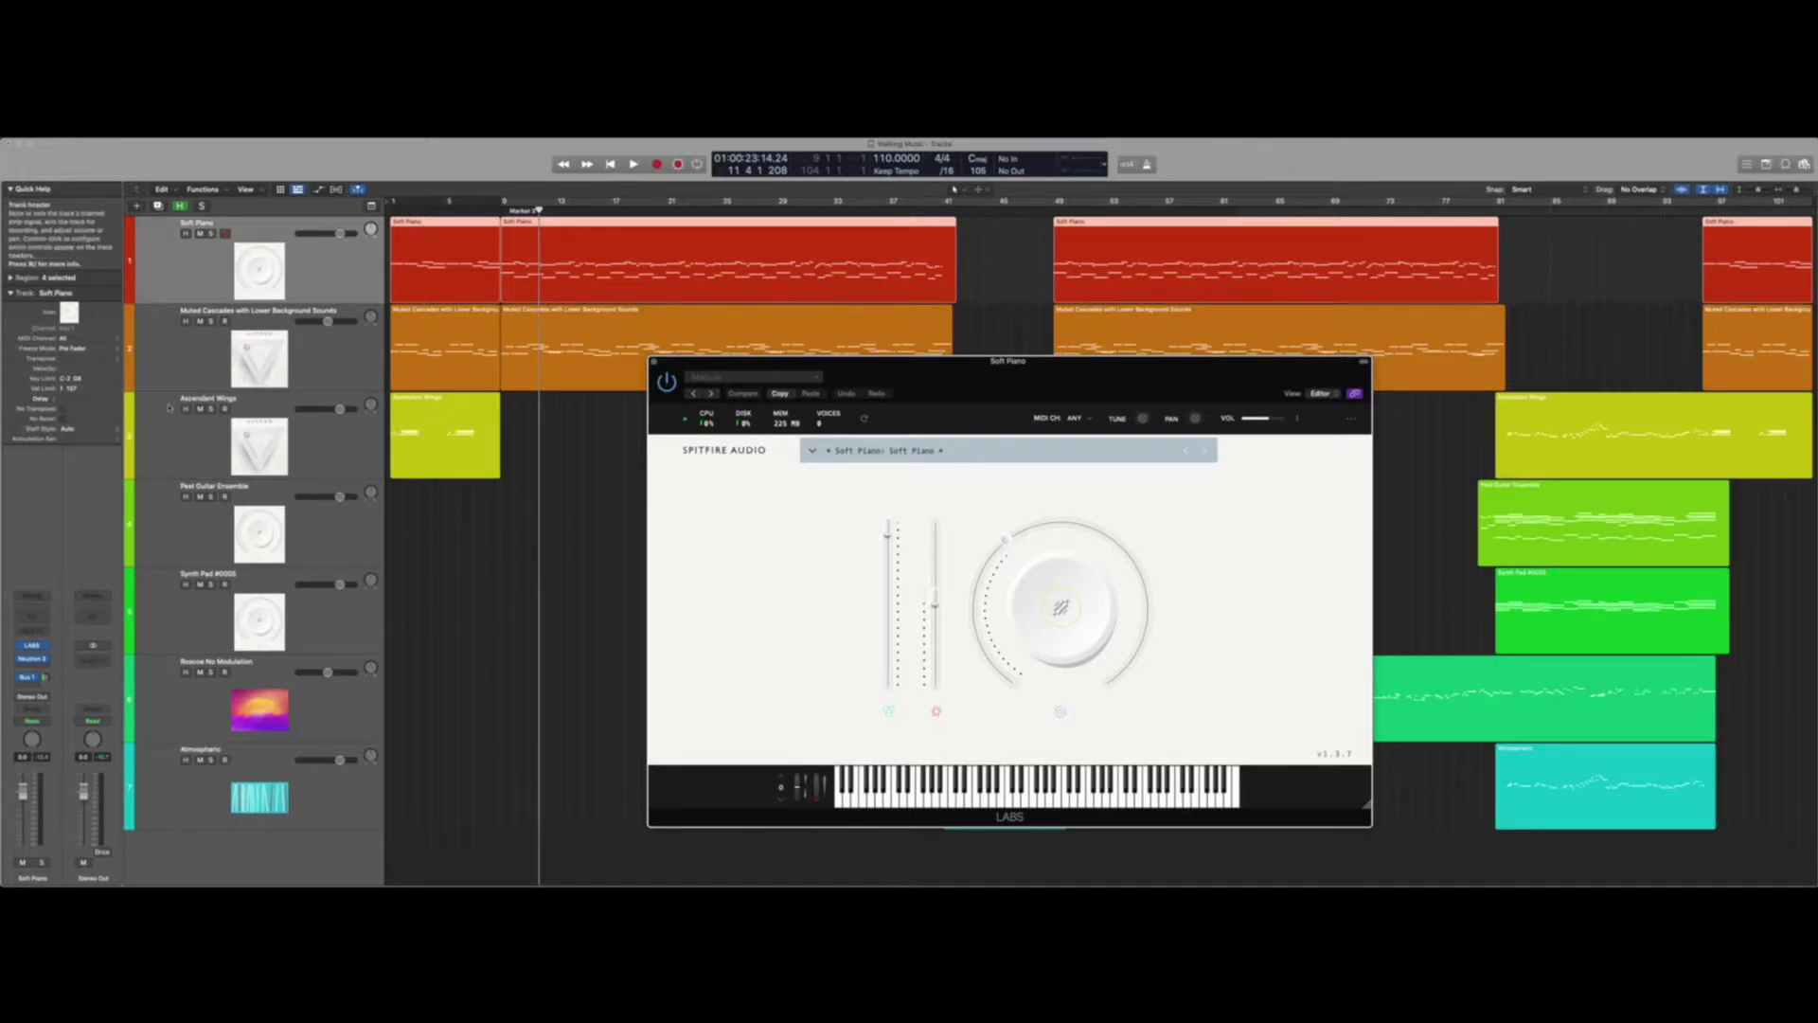
# - Compare the Kontakt ASCEND instruments behind the Muted Cascades with Lower Background Sounds and Ascendant Wings tracks
pyautogui.click(345, 373)
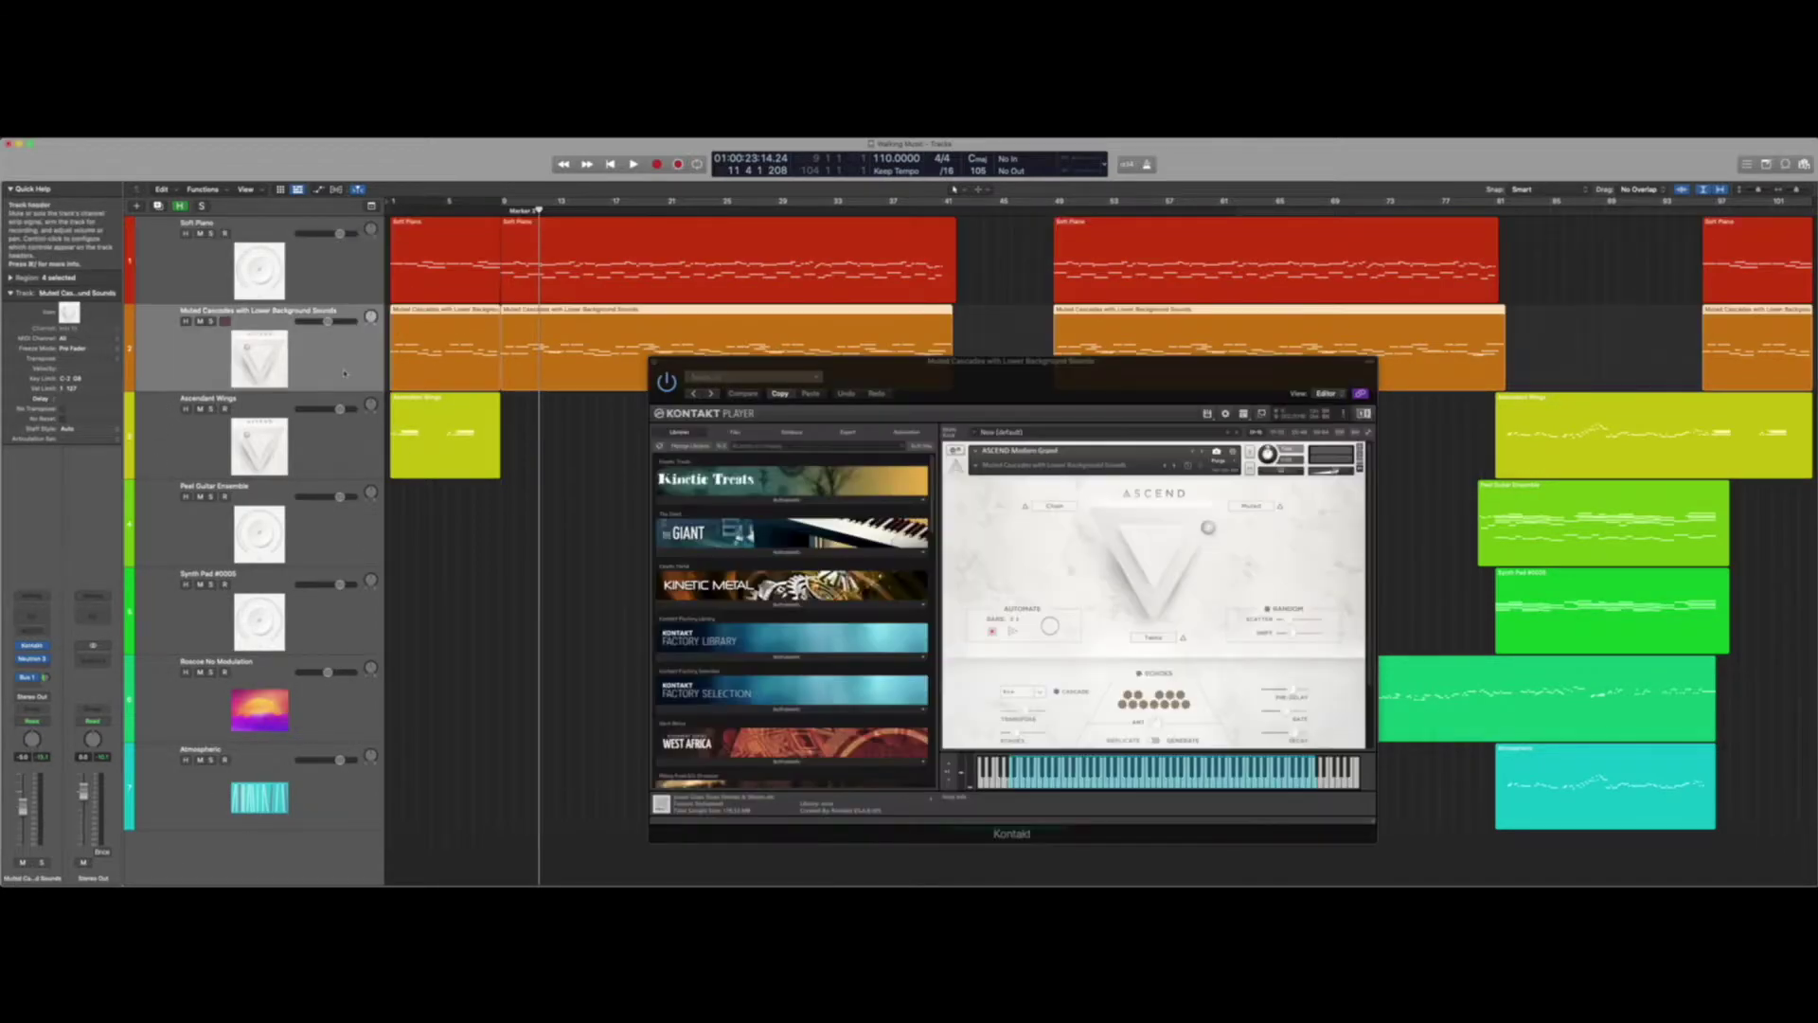
pyautogui.press('Down')
pyautogui.press('Up')
pyautogui.press('Down')
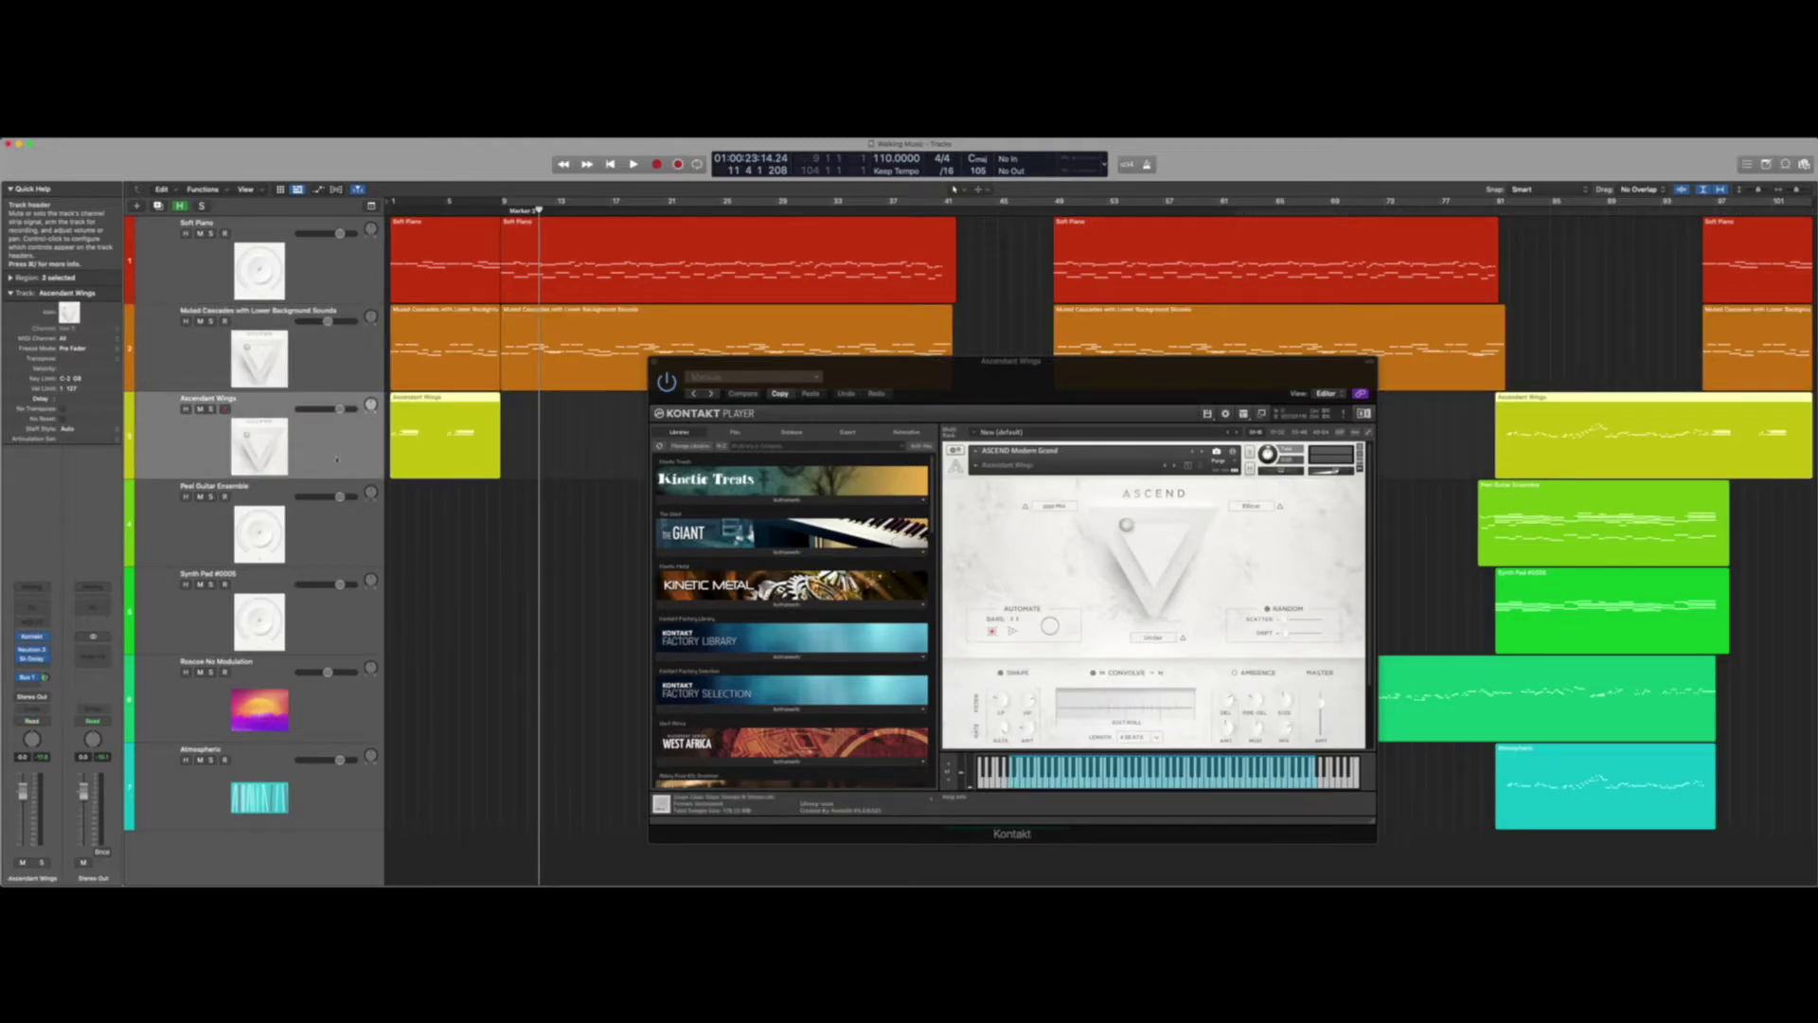
# - Review the LABS instruments of the Soft Piano, Peel Guitar Ensemble and Synth Pad tracks once more
pyautogui.click(342, 277)
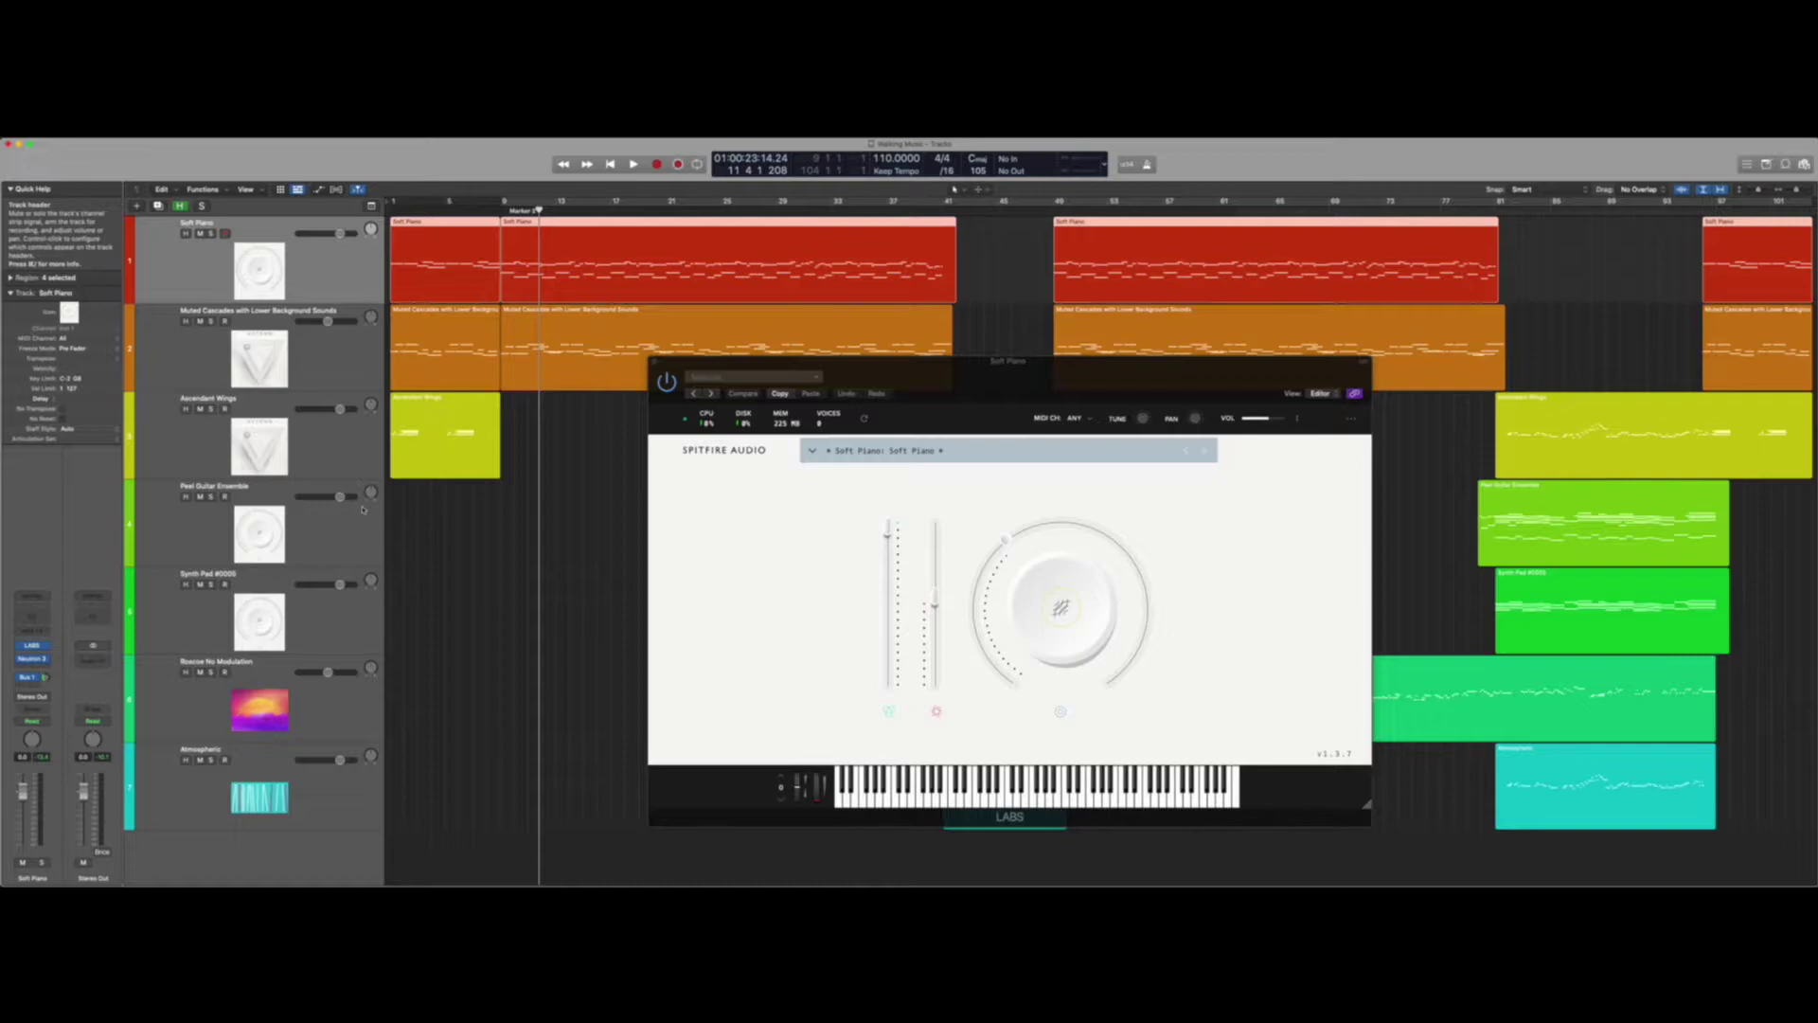
pyautogui.click(352, 541)
pyautogui.click(344, 633)
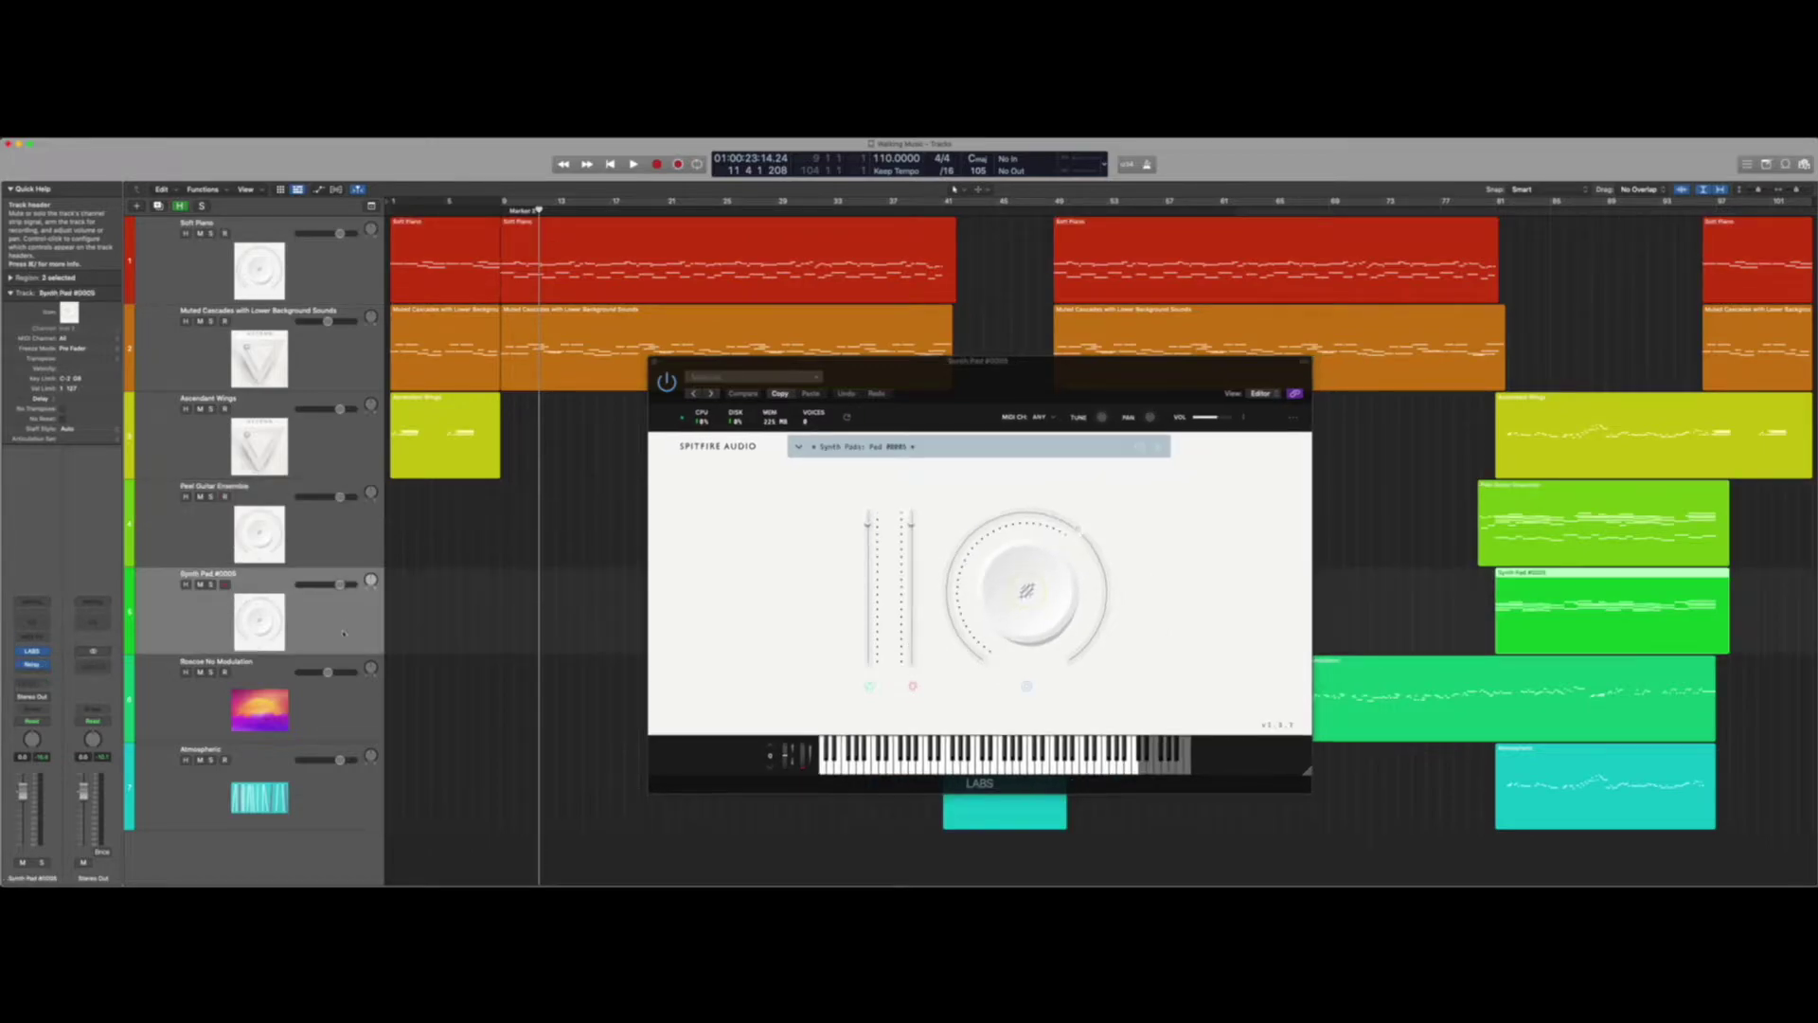
# - Compare the sixth track's Analog Dreams instrument with the Atmospheric track's Hybrid Keys in Kontakt, then close the plug-in window
pyautogui.click(350, 706)
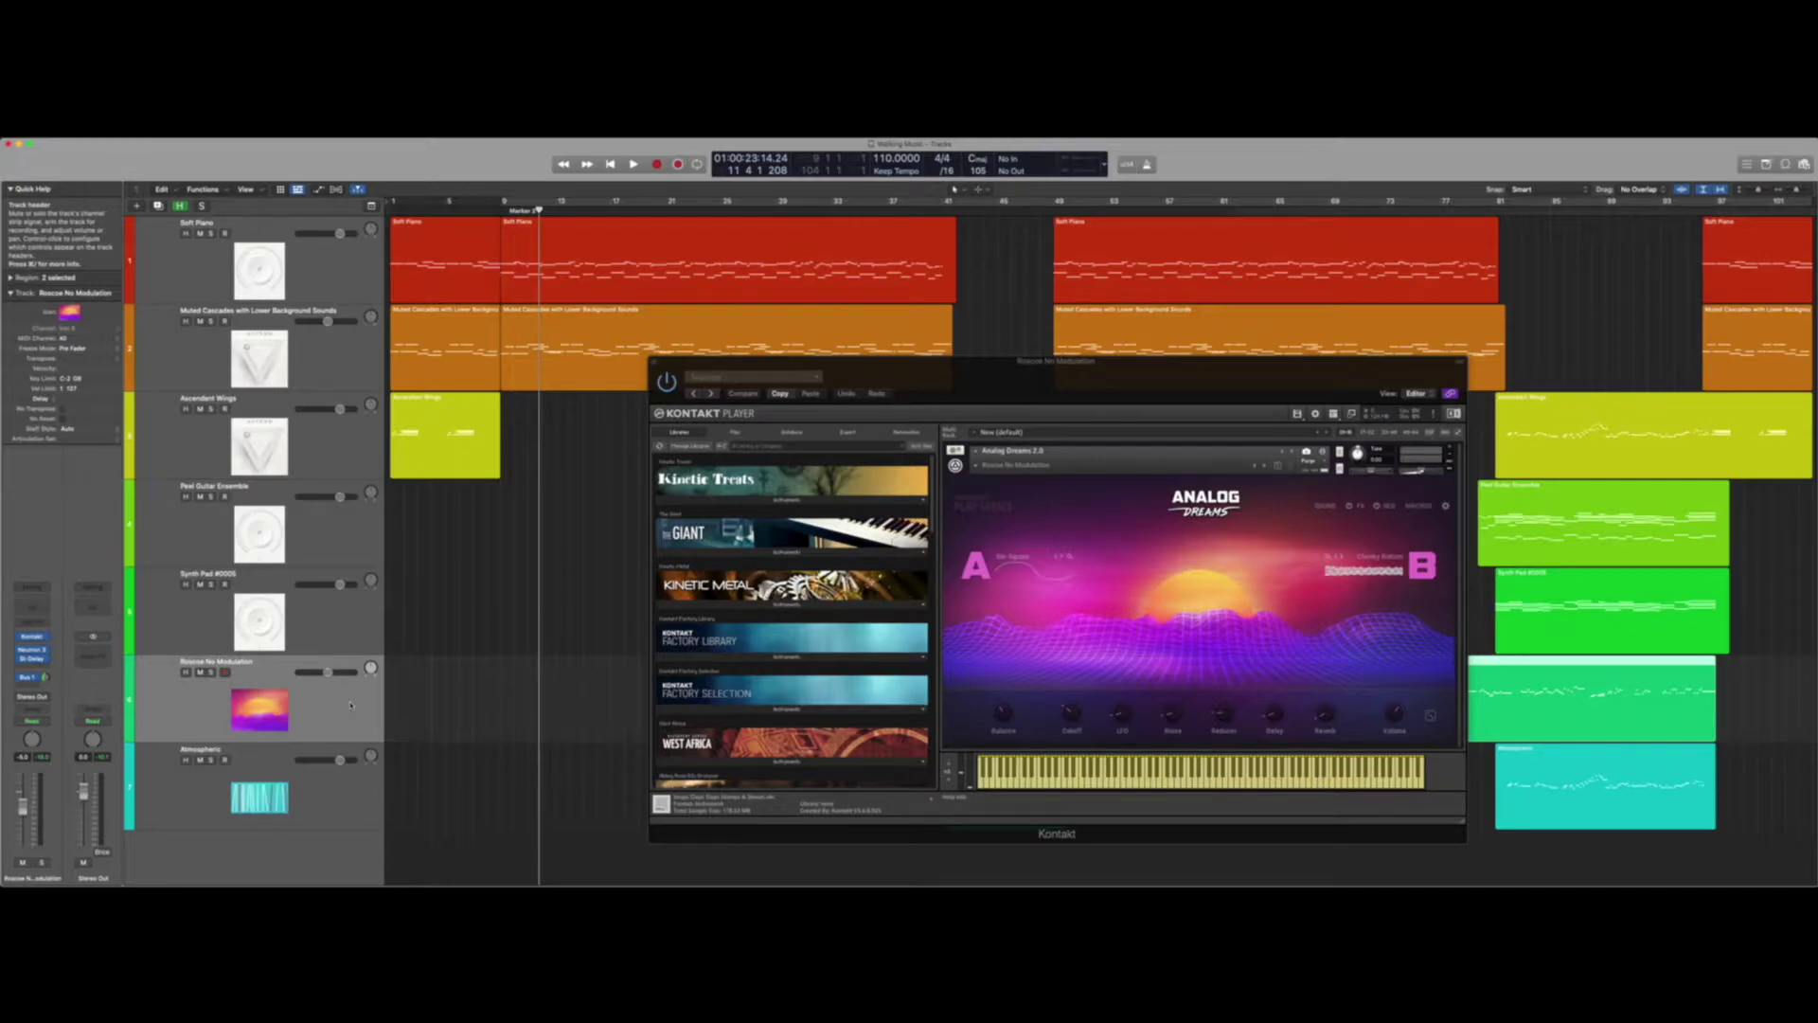
pyautogui.press('Down')
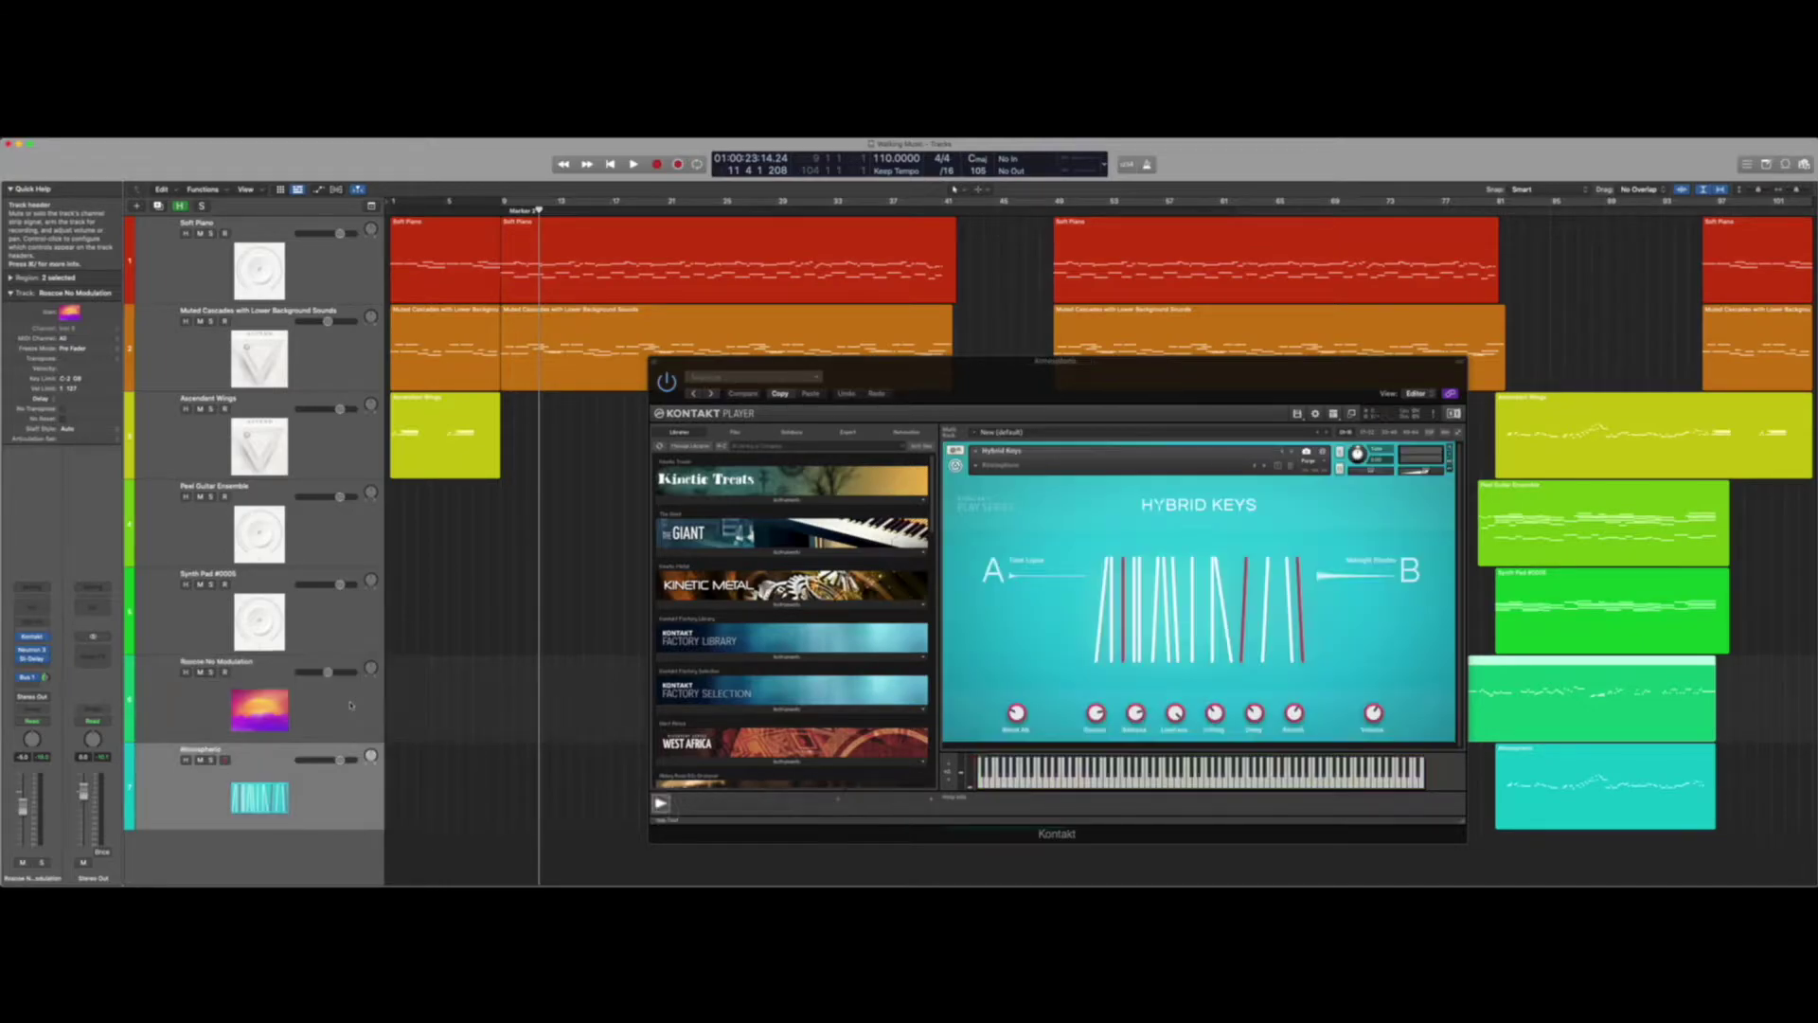
pyautogui.press('Up')
pyautogui.press('Down')
pyautogui.press('Up')
pyautogui.press('Down')
pyautogui.press('Up')
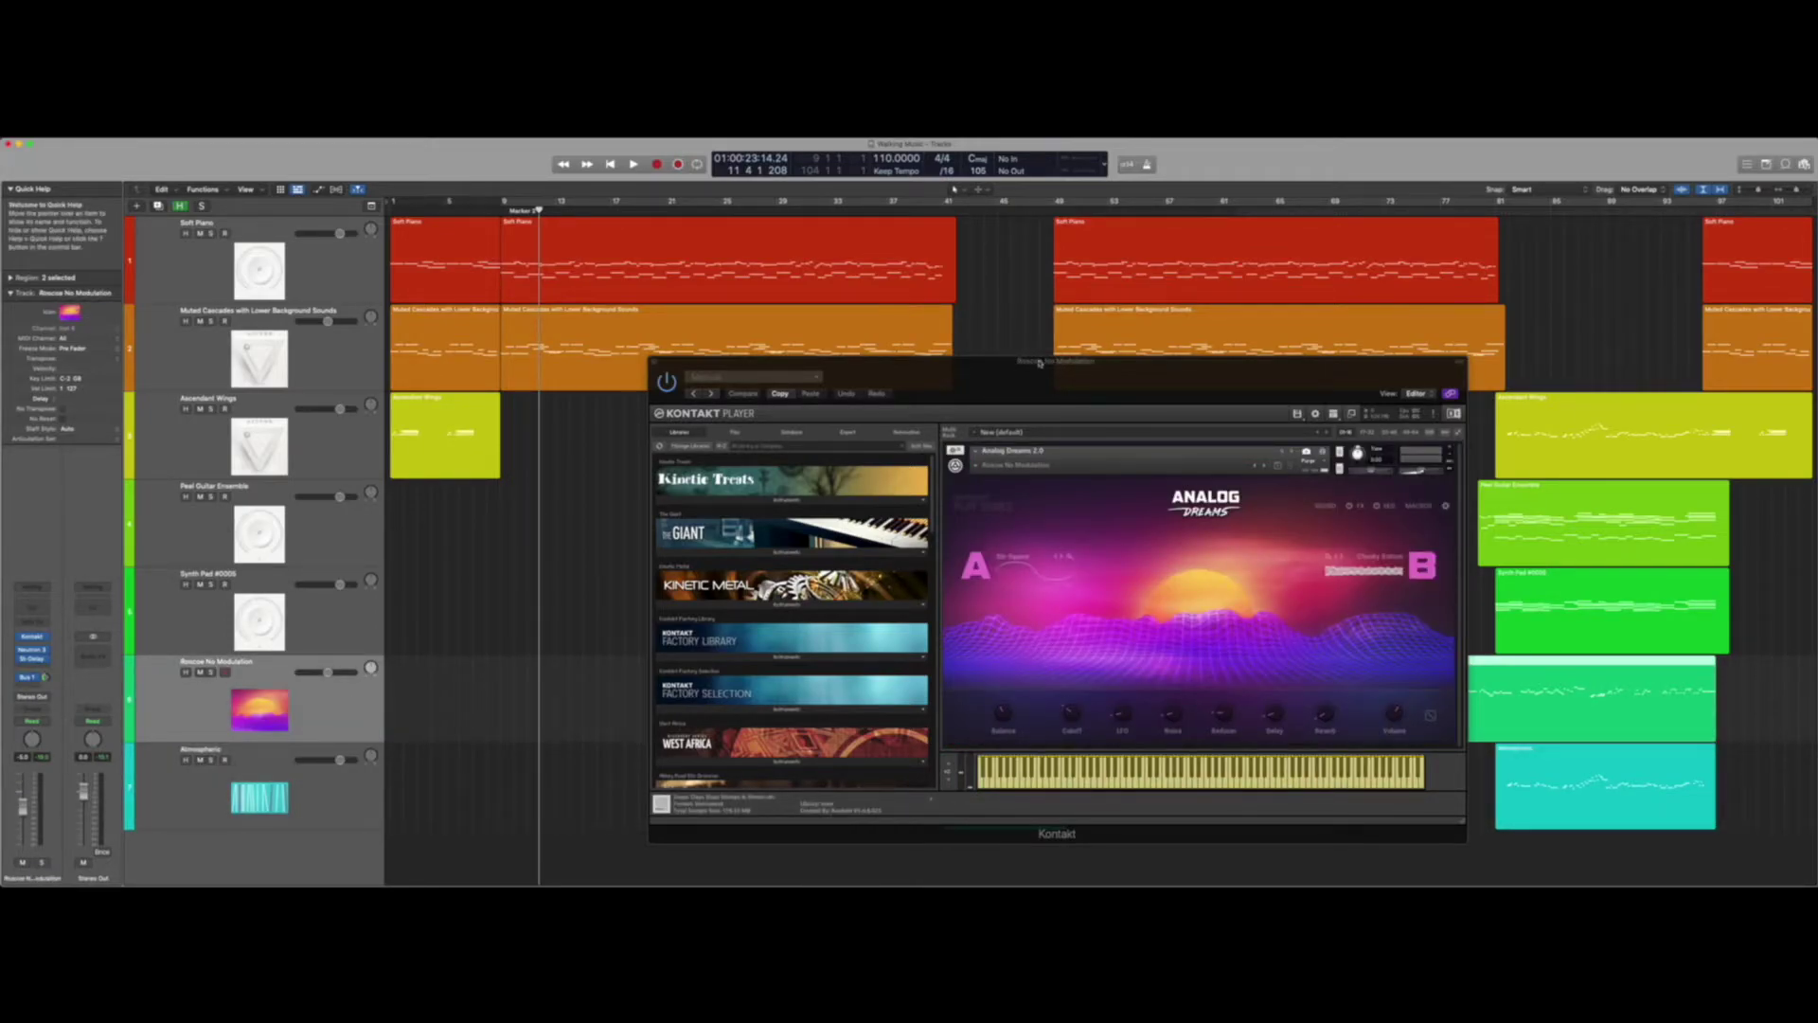
pyautogui.moveTo(1039, 363); pyautogui.dragTo(982, 351)
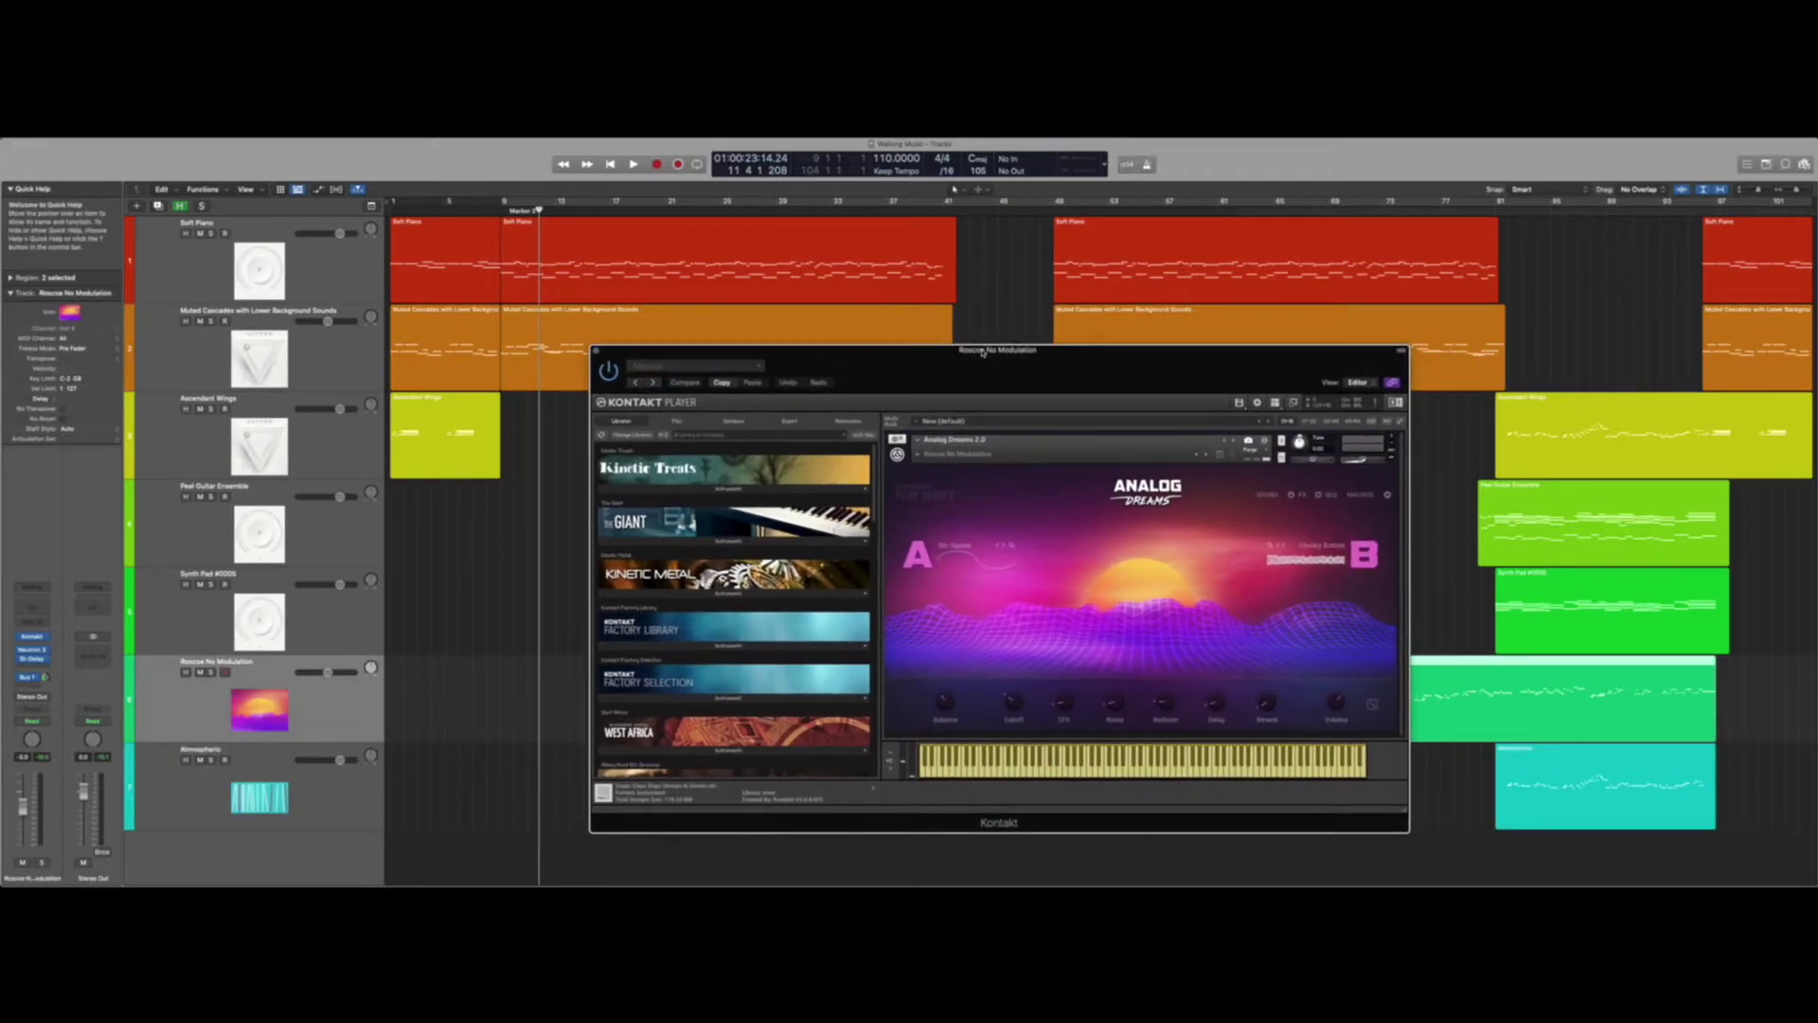
pyautogui.click(596, 351)
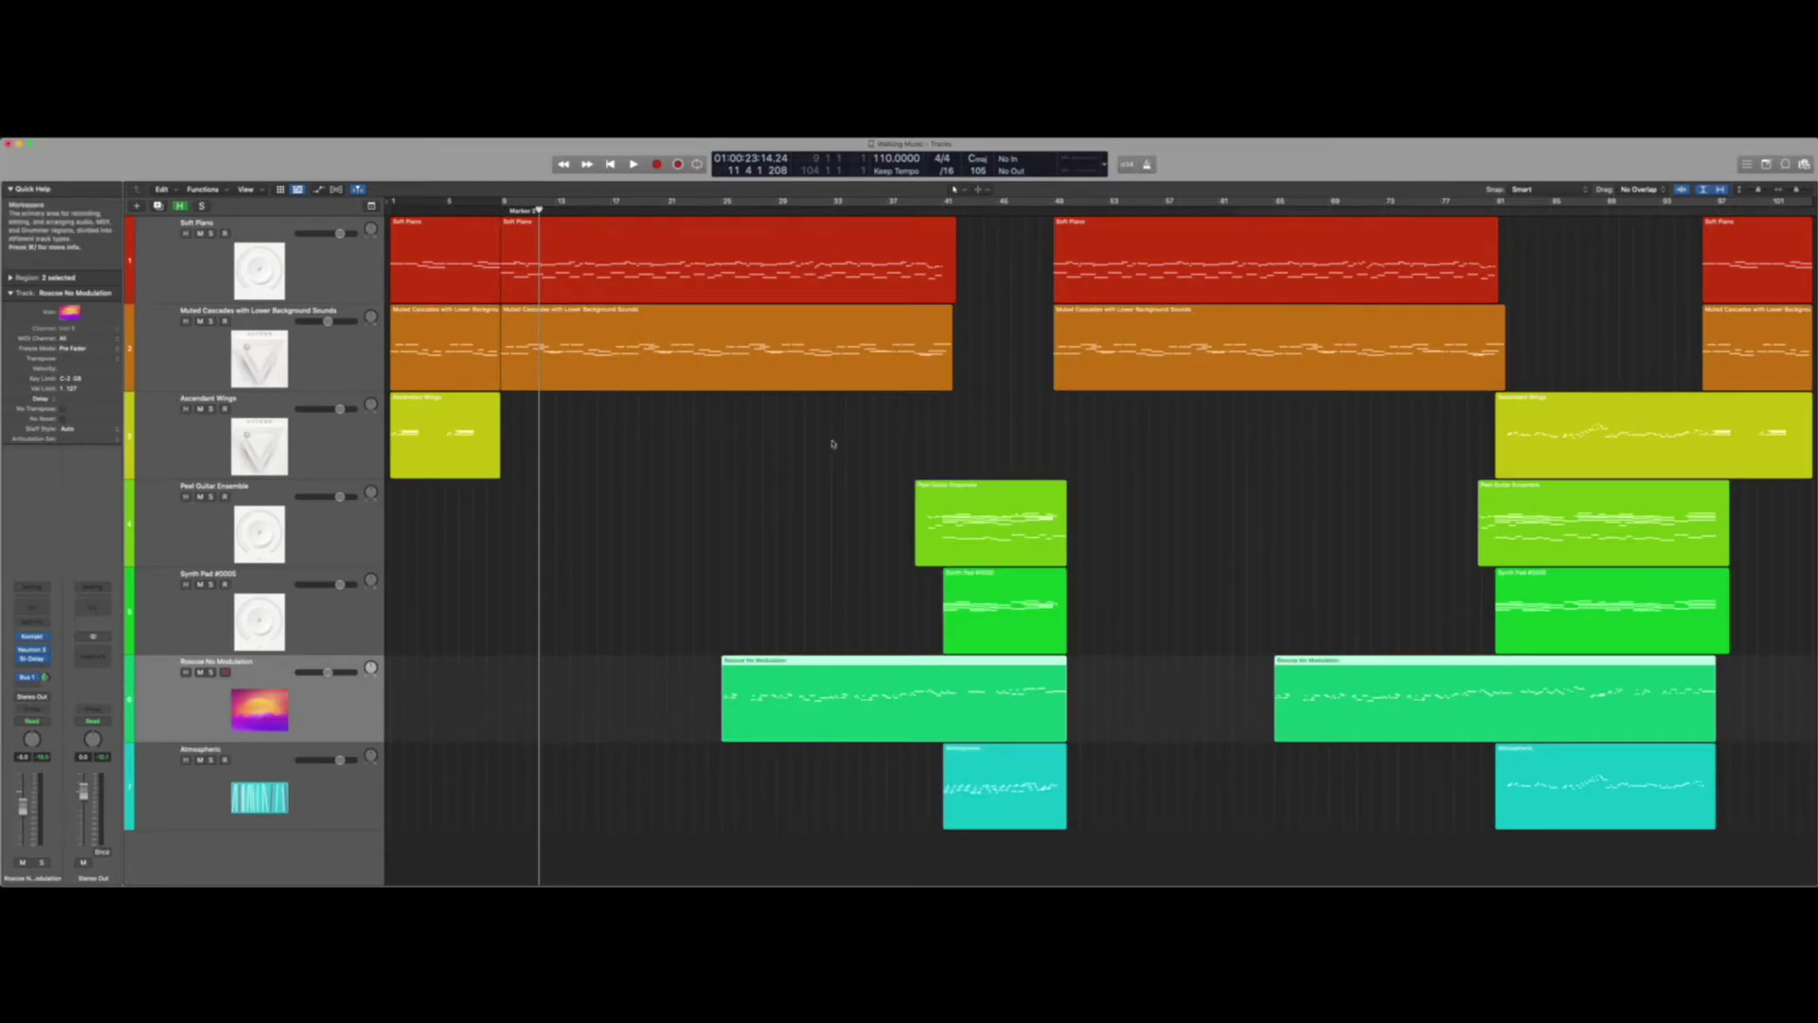
# - Deselect all regions, set a cycle range from bar 9 to bar 32 and start playback
pyautogui.moveTo(503, 202)
pyautogui.mouseDown()
pyautogui.moveTo(641, 205)
pyautogui.moveTo(527, 205)
pyautogui.mouseUp()
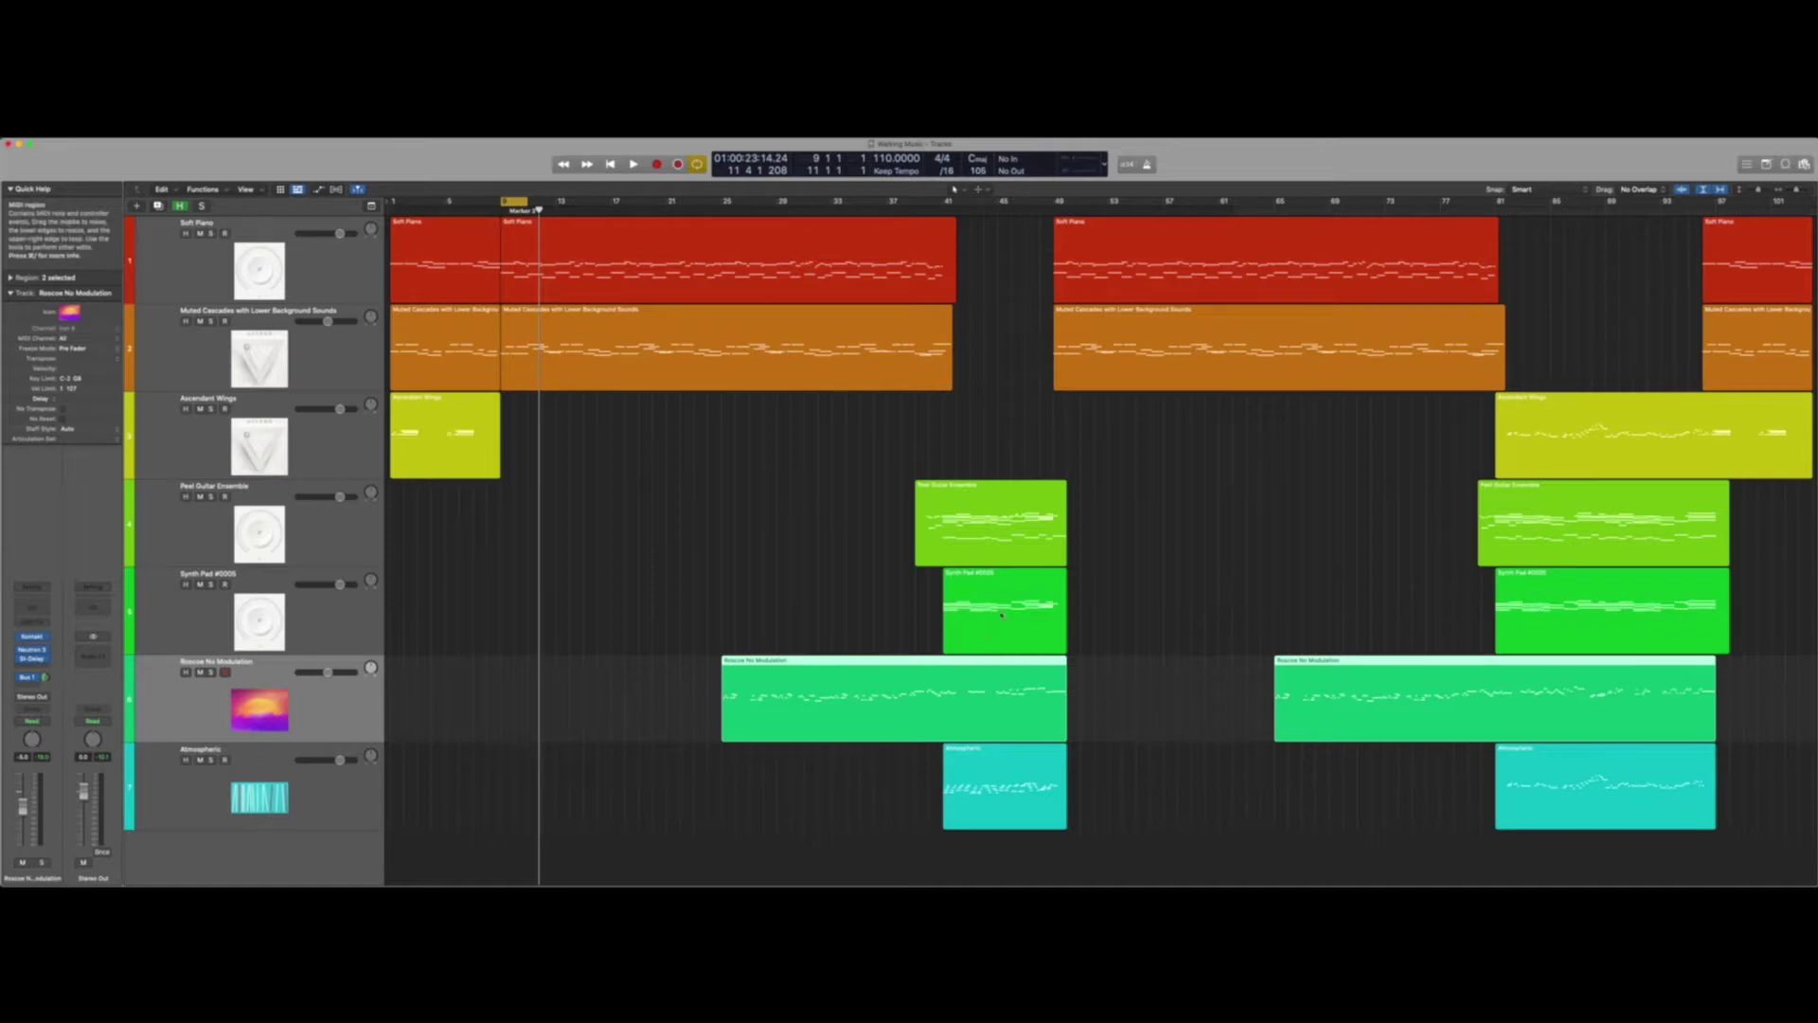
pyautogui.click(567, 500)
pyautogui.moveTo(504, 202); pyautogui.dragTo(822, 206)
pyautogui.press('space')
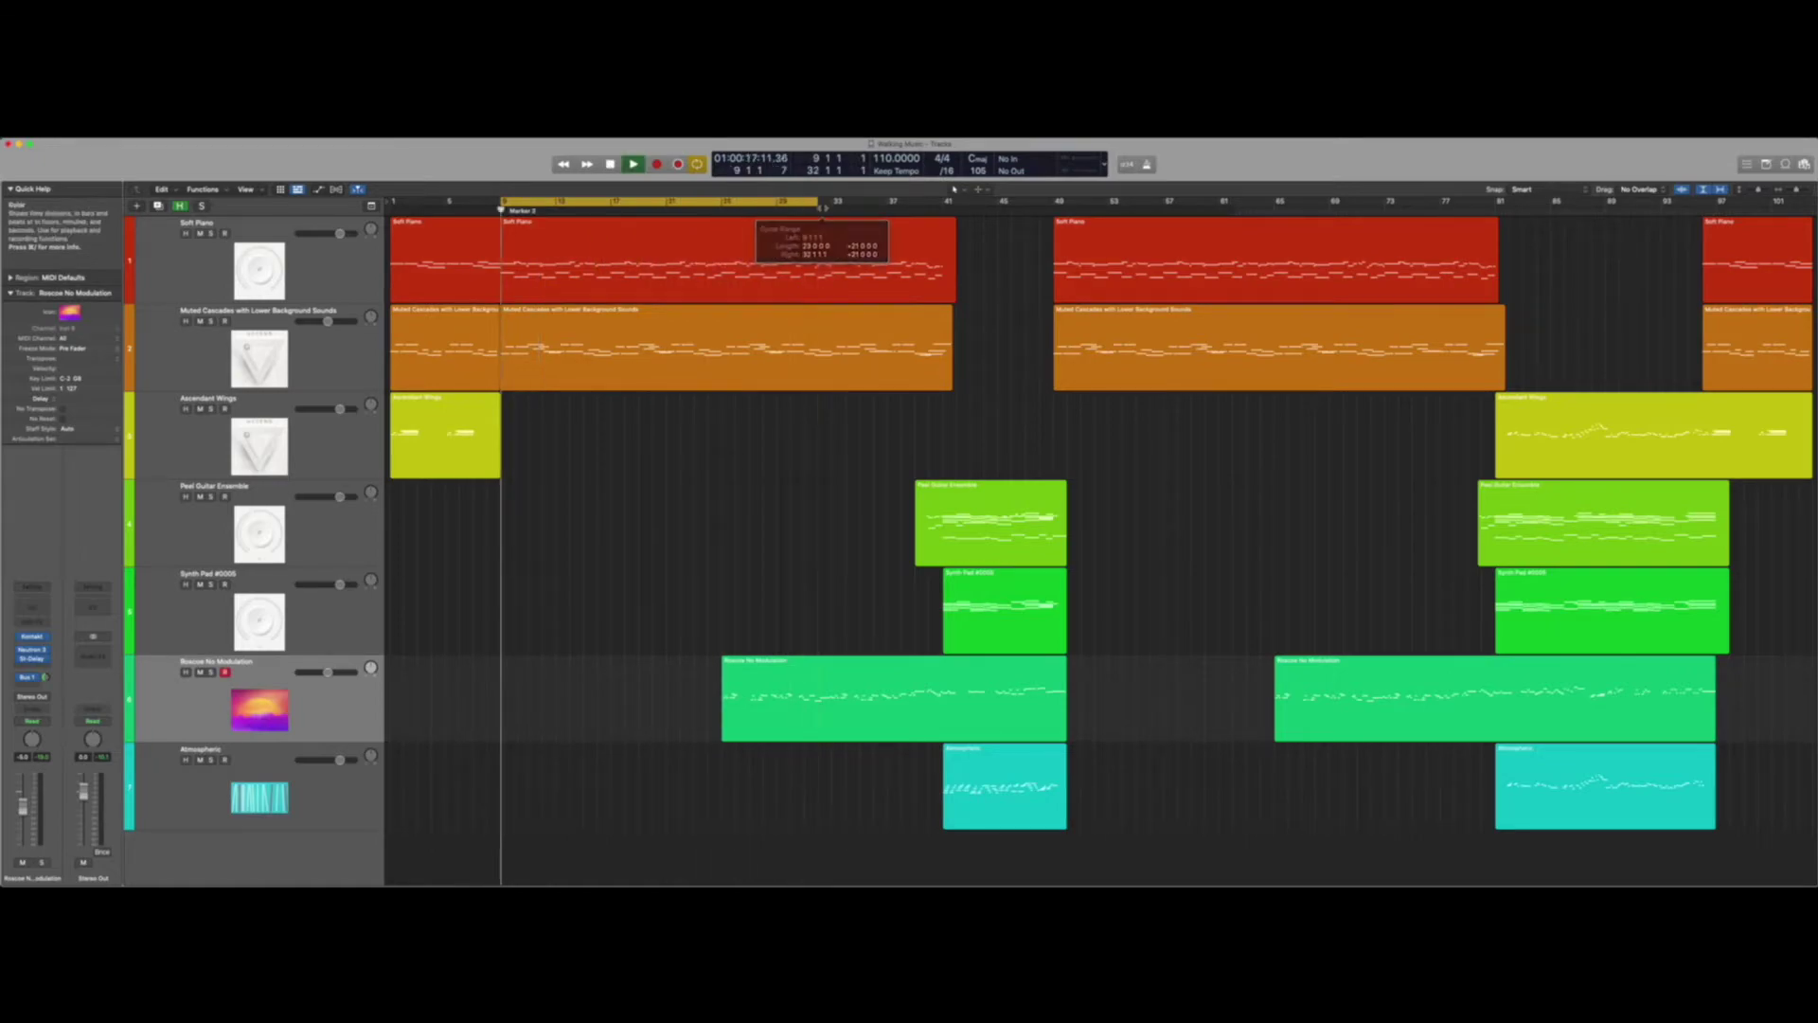
# - Solo the Soft Piano track during playback and turn off cycle mode
pyautogui.click(342, 291)
pyautogui.press('s')
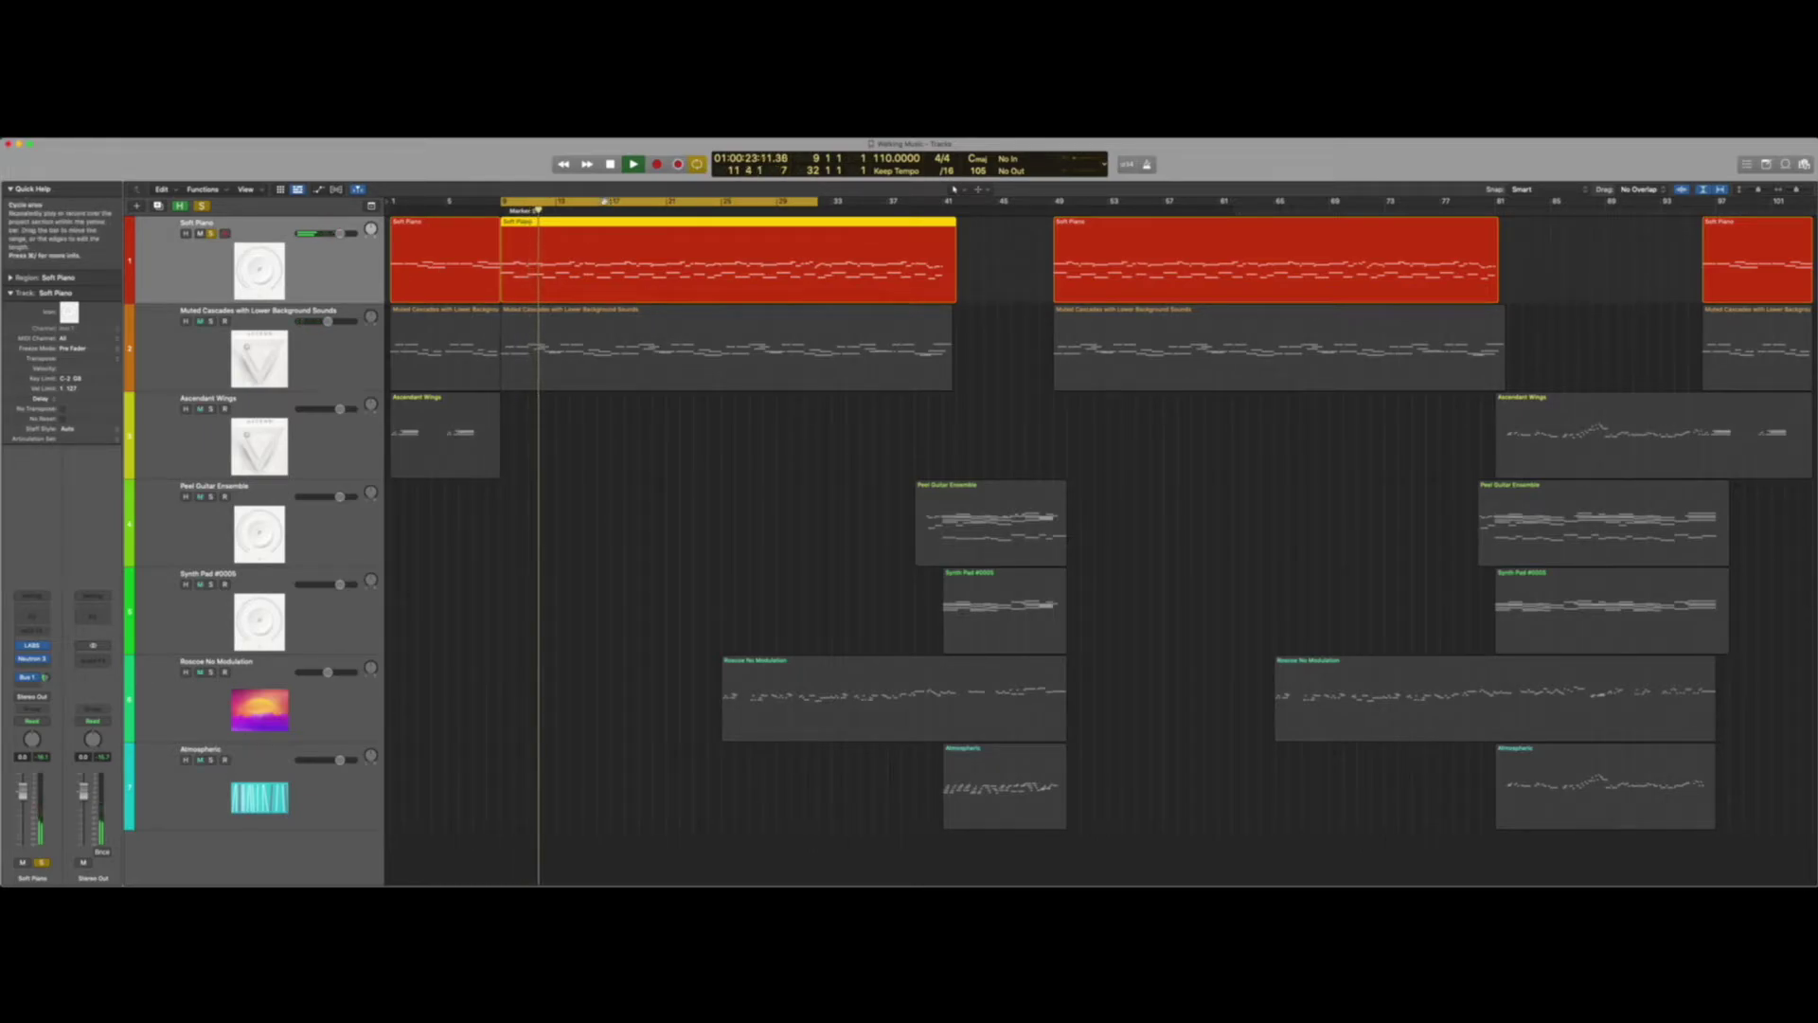
pyautogui.click(604, 201)
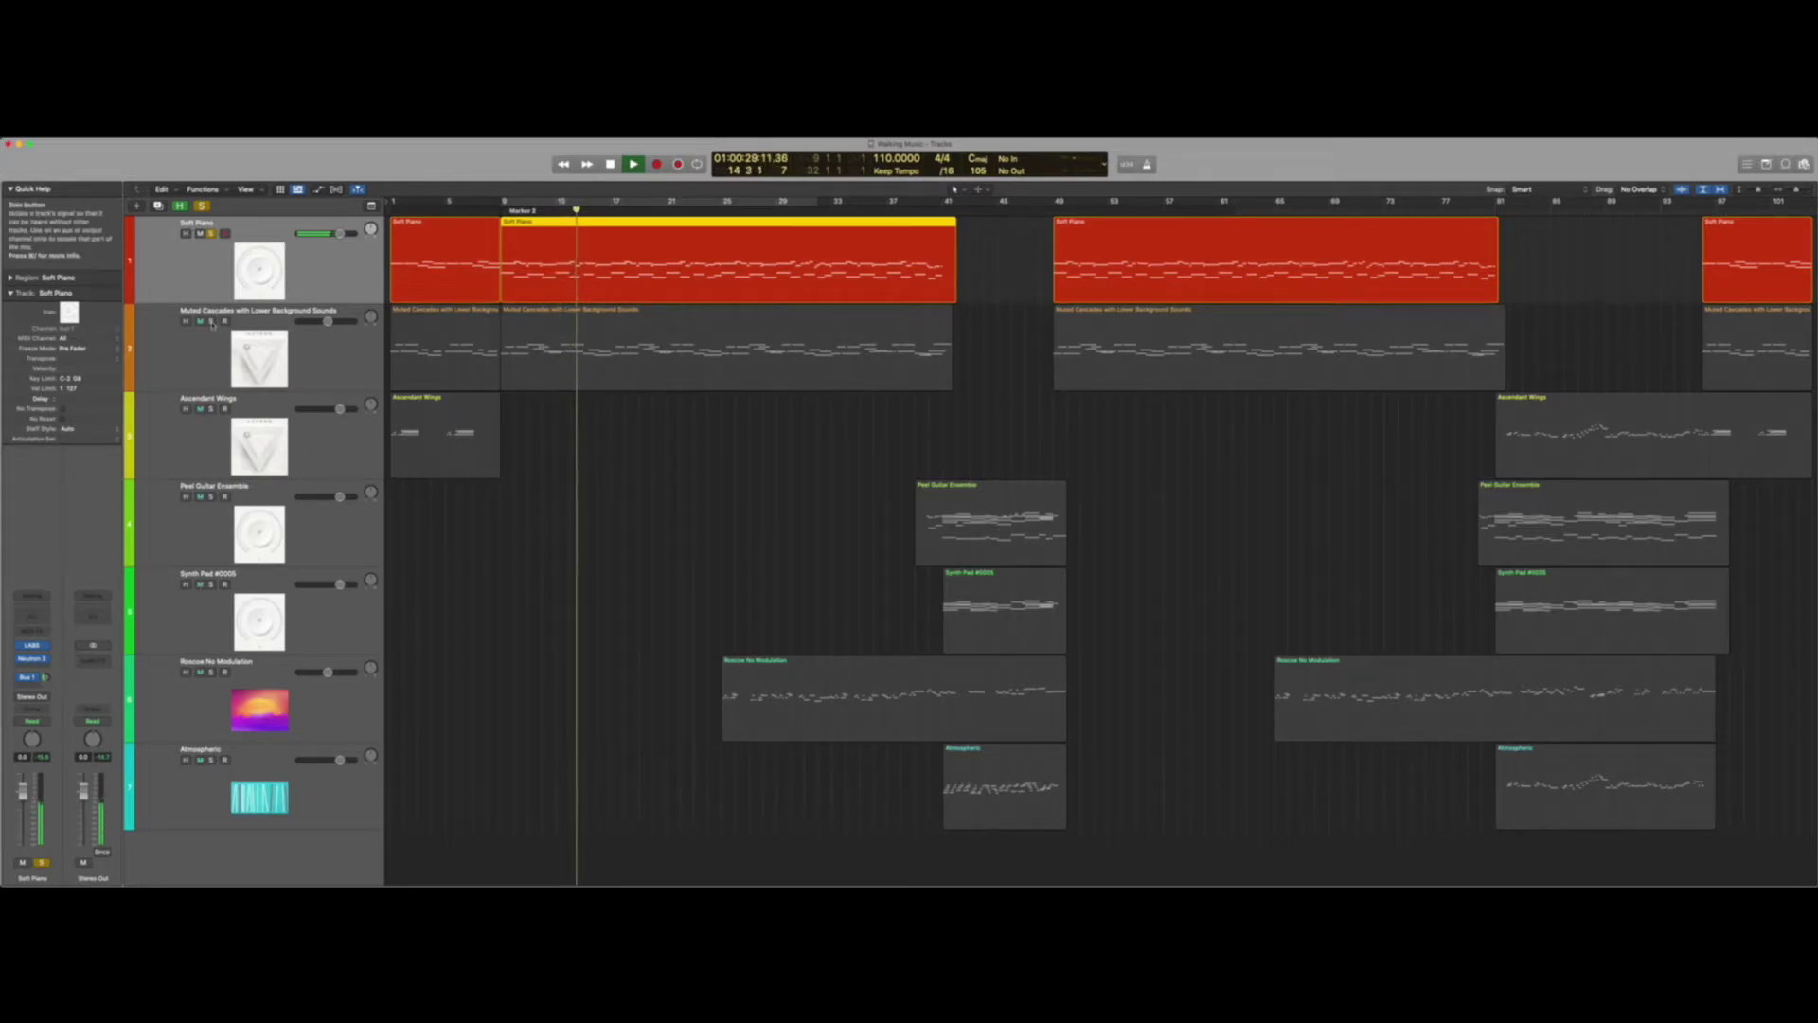
# - Solo the Muted Cascades track alongside Soft Piano, view its Kontakt instrument, then close the plug-in window
pyautogui.click(212, 323)
pyautogui.click(36, 645)
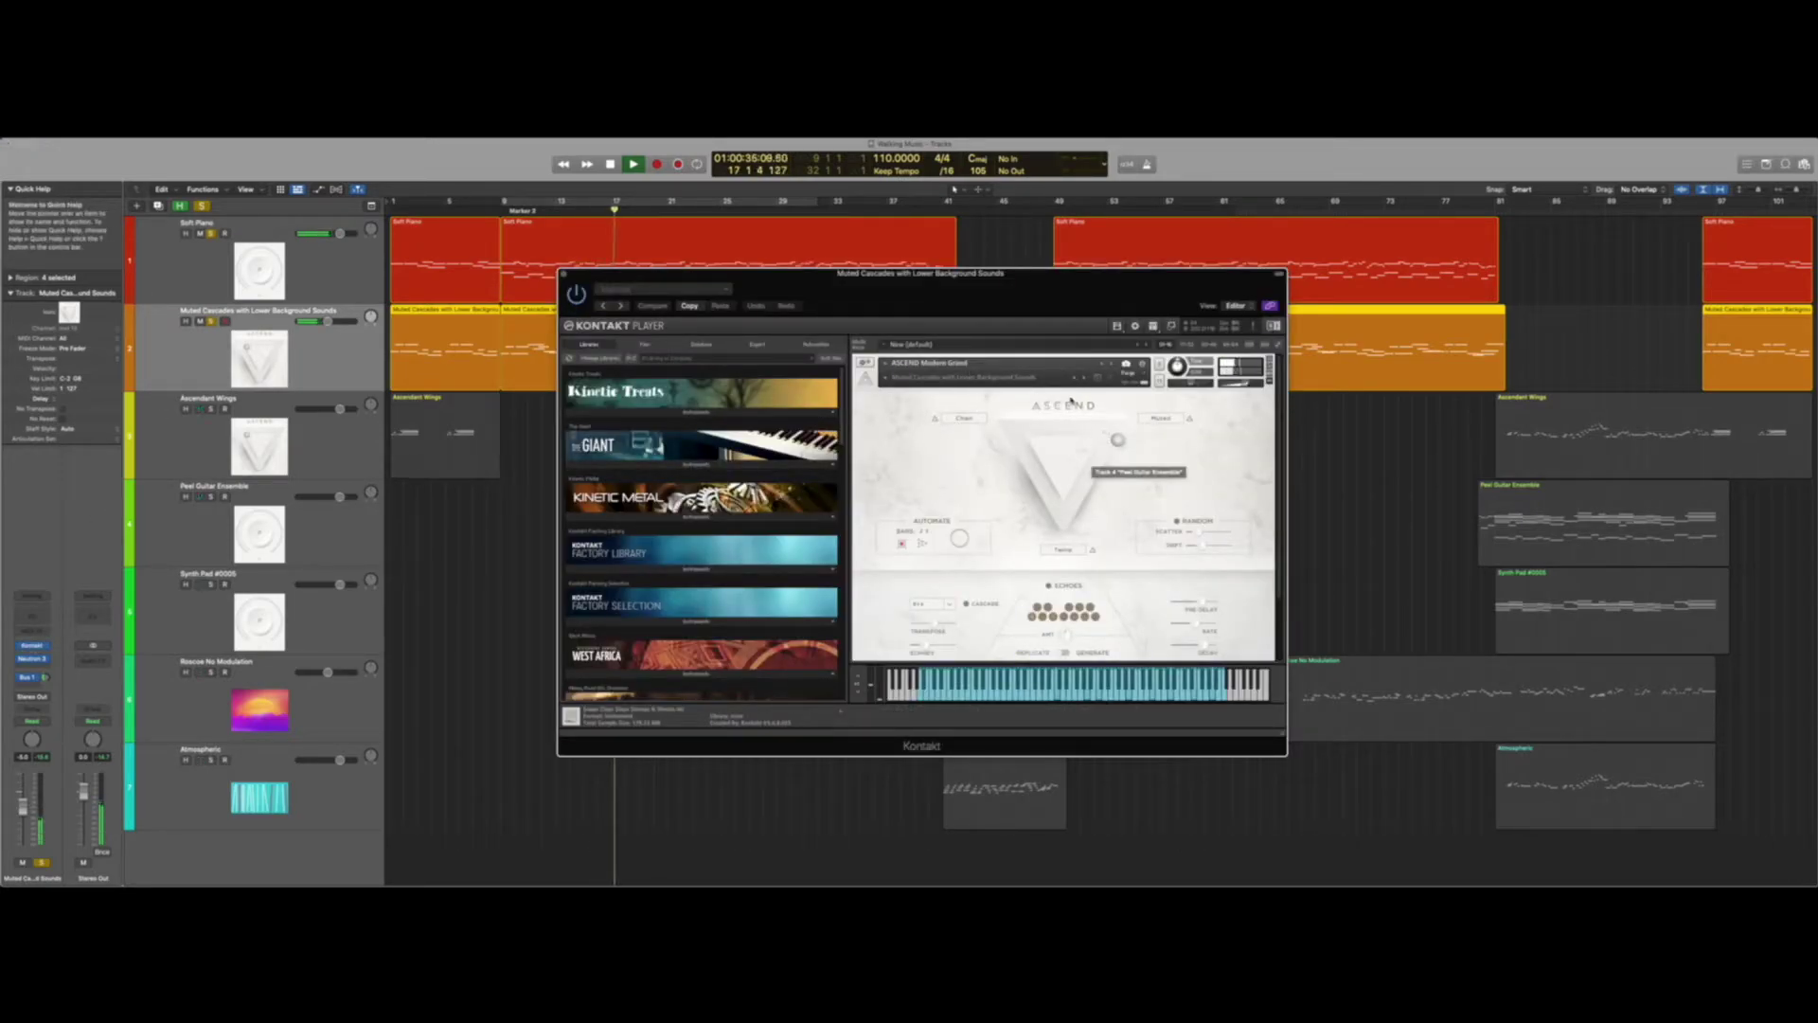
pyautogui.click(562, 274)
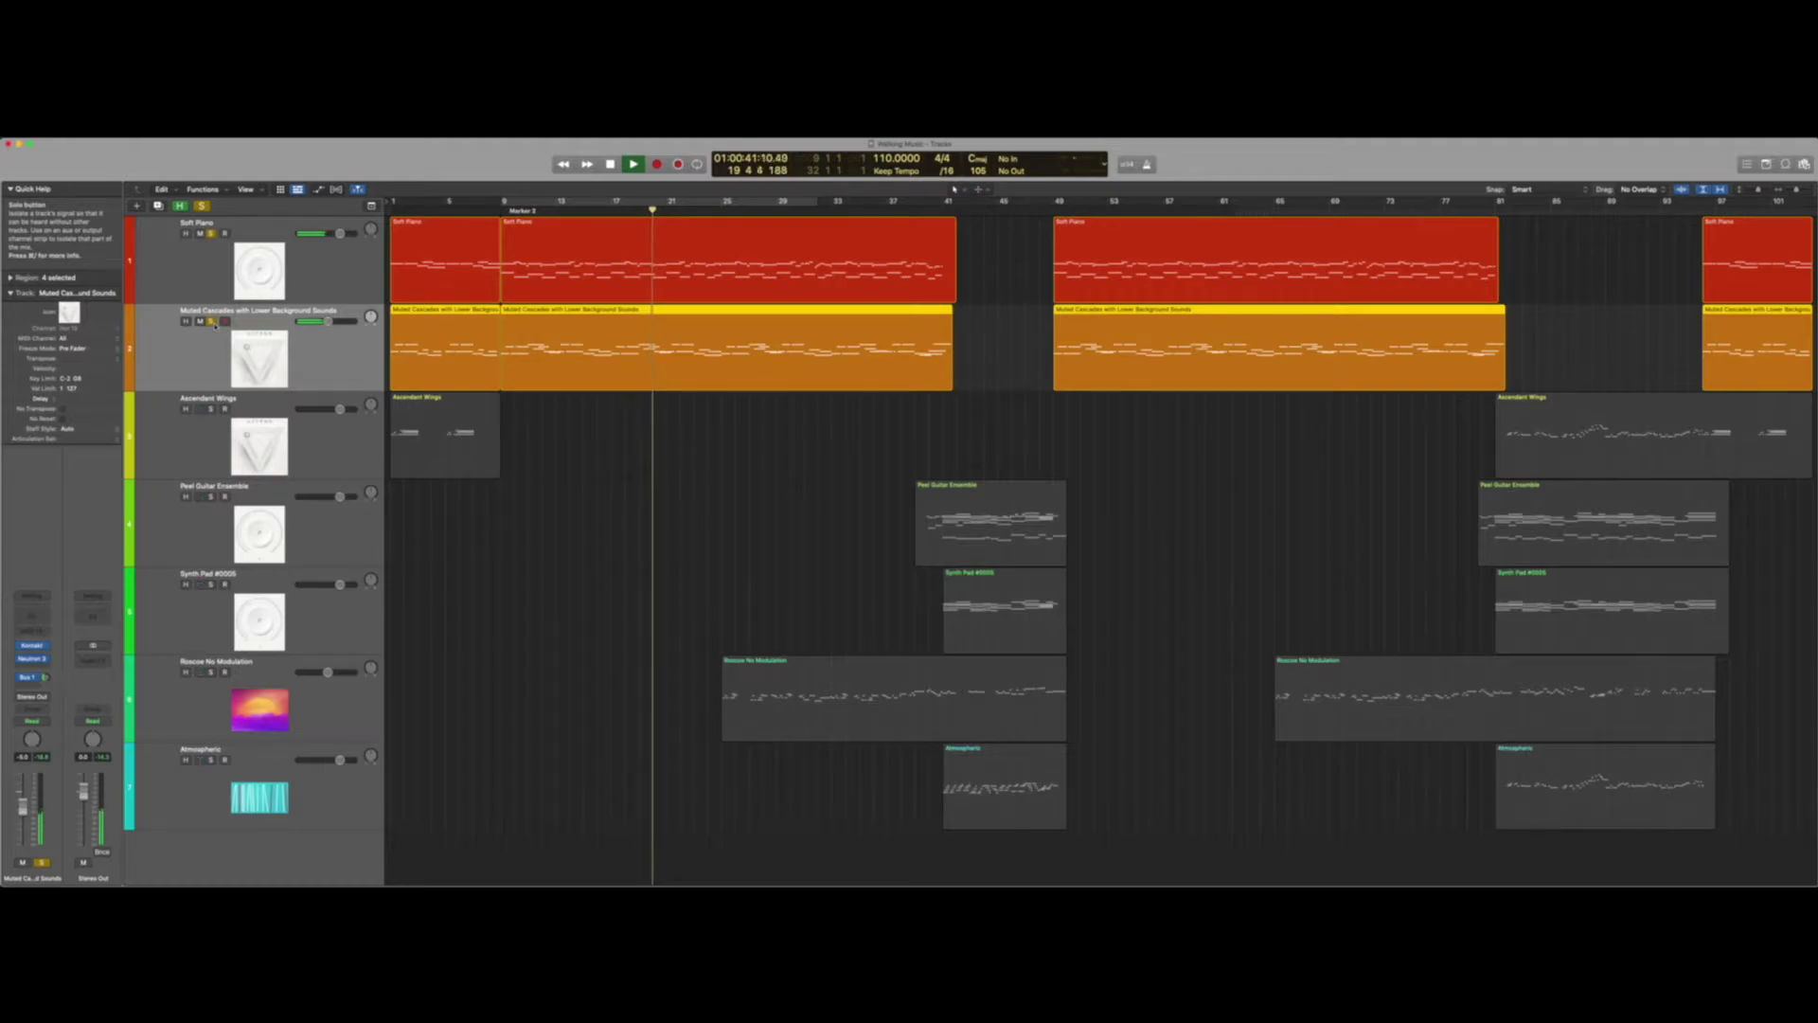
# - Turn off the solos on the Soft Piano and Muted Cascades tracks and stop playback
pyautogui.click(211, 321)
pyautogui.press('ctrl+alt+super+s')
pyautogui.press('space')
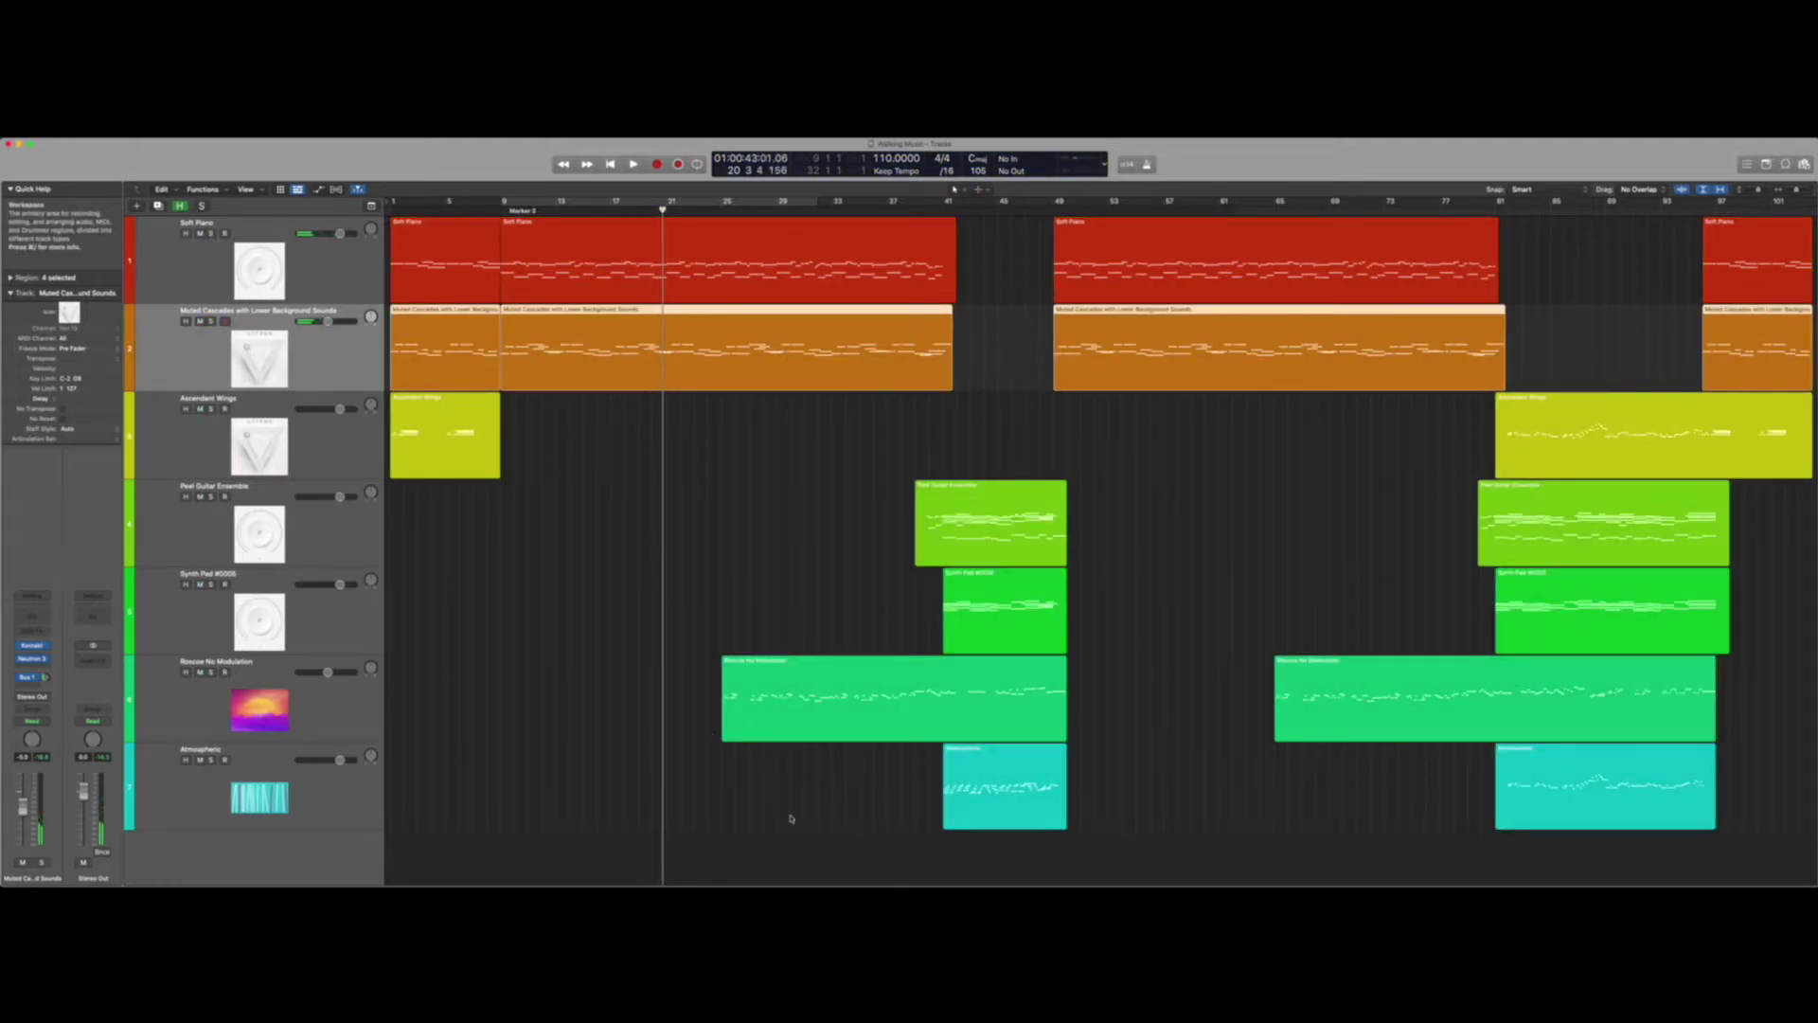
# - Solo the sixth track, view its Analog Dreams instrument in Kontakt, then close the plug-in window
pyautogui.click(208, 706)
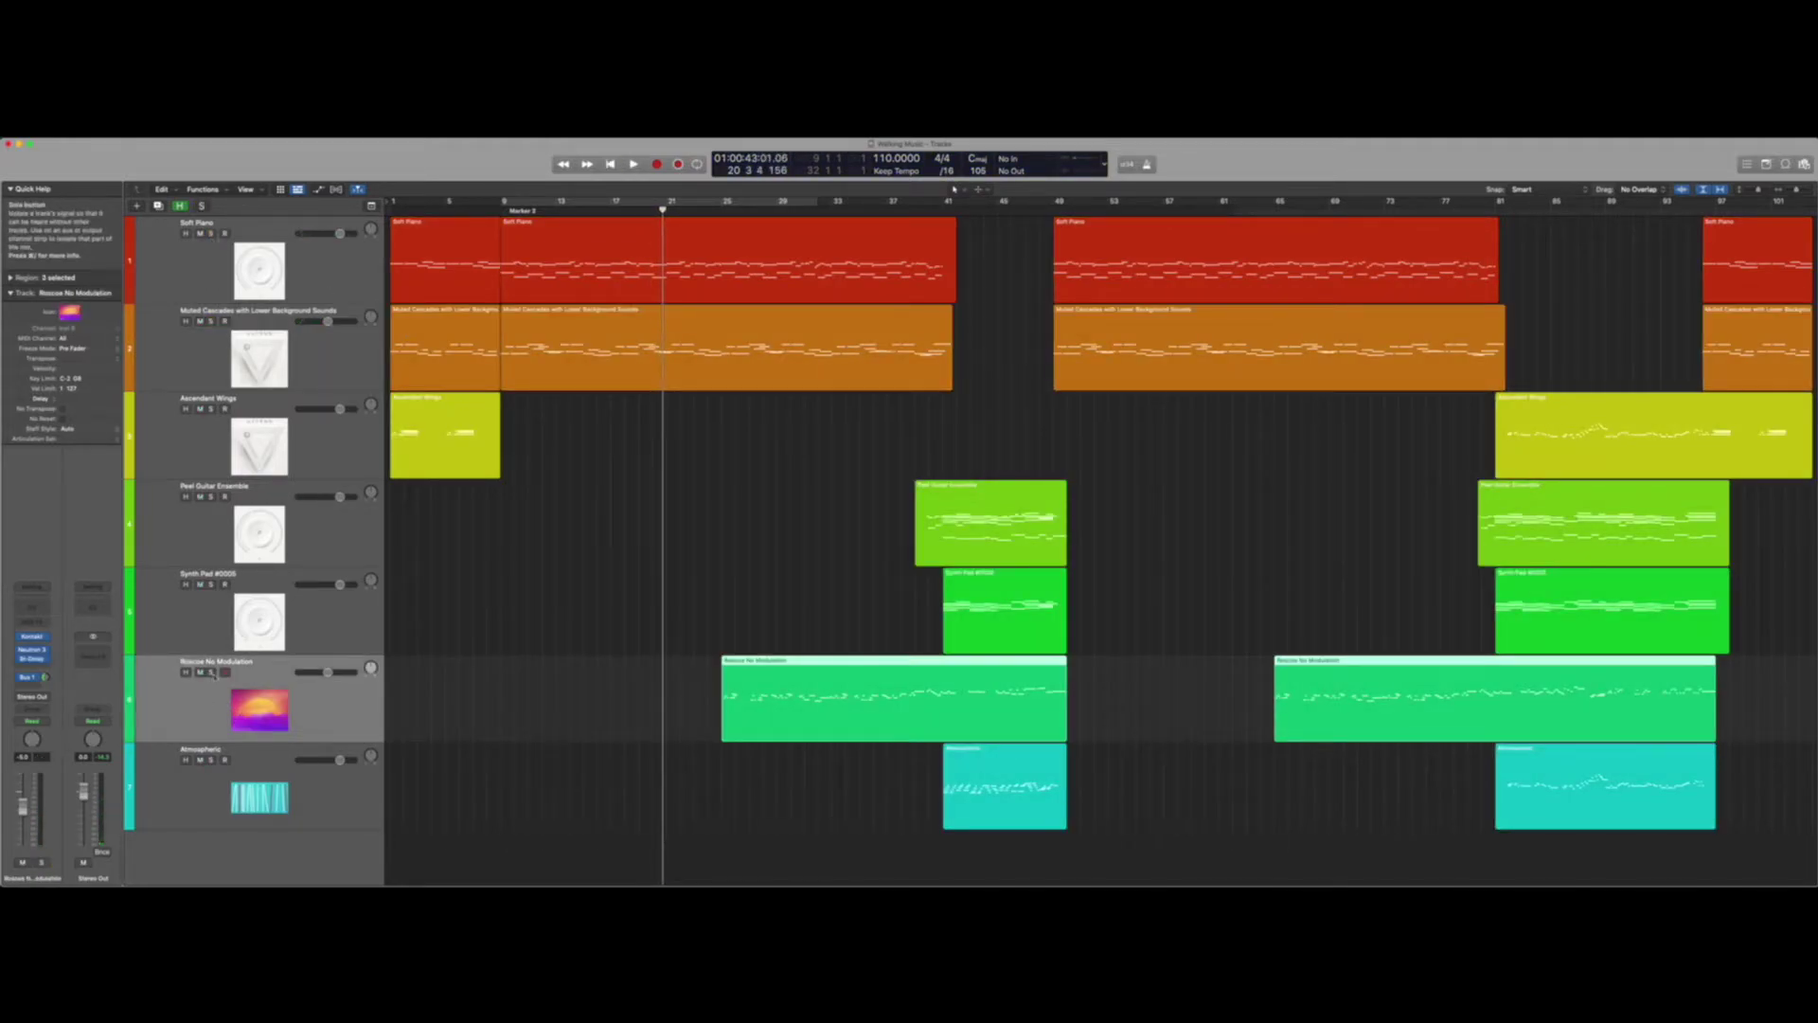
pyautogui.click(211, 672)
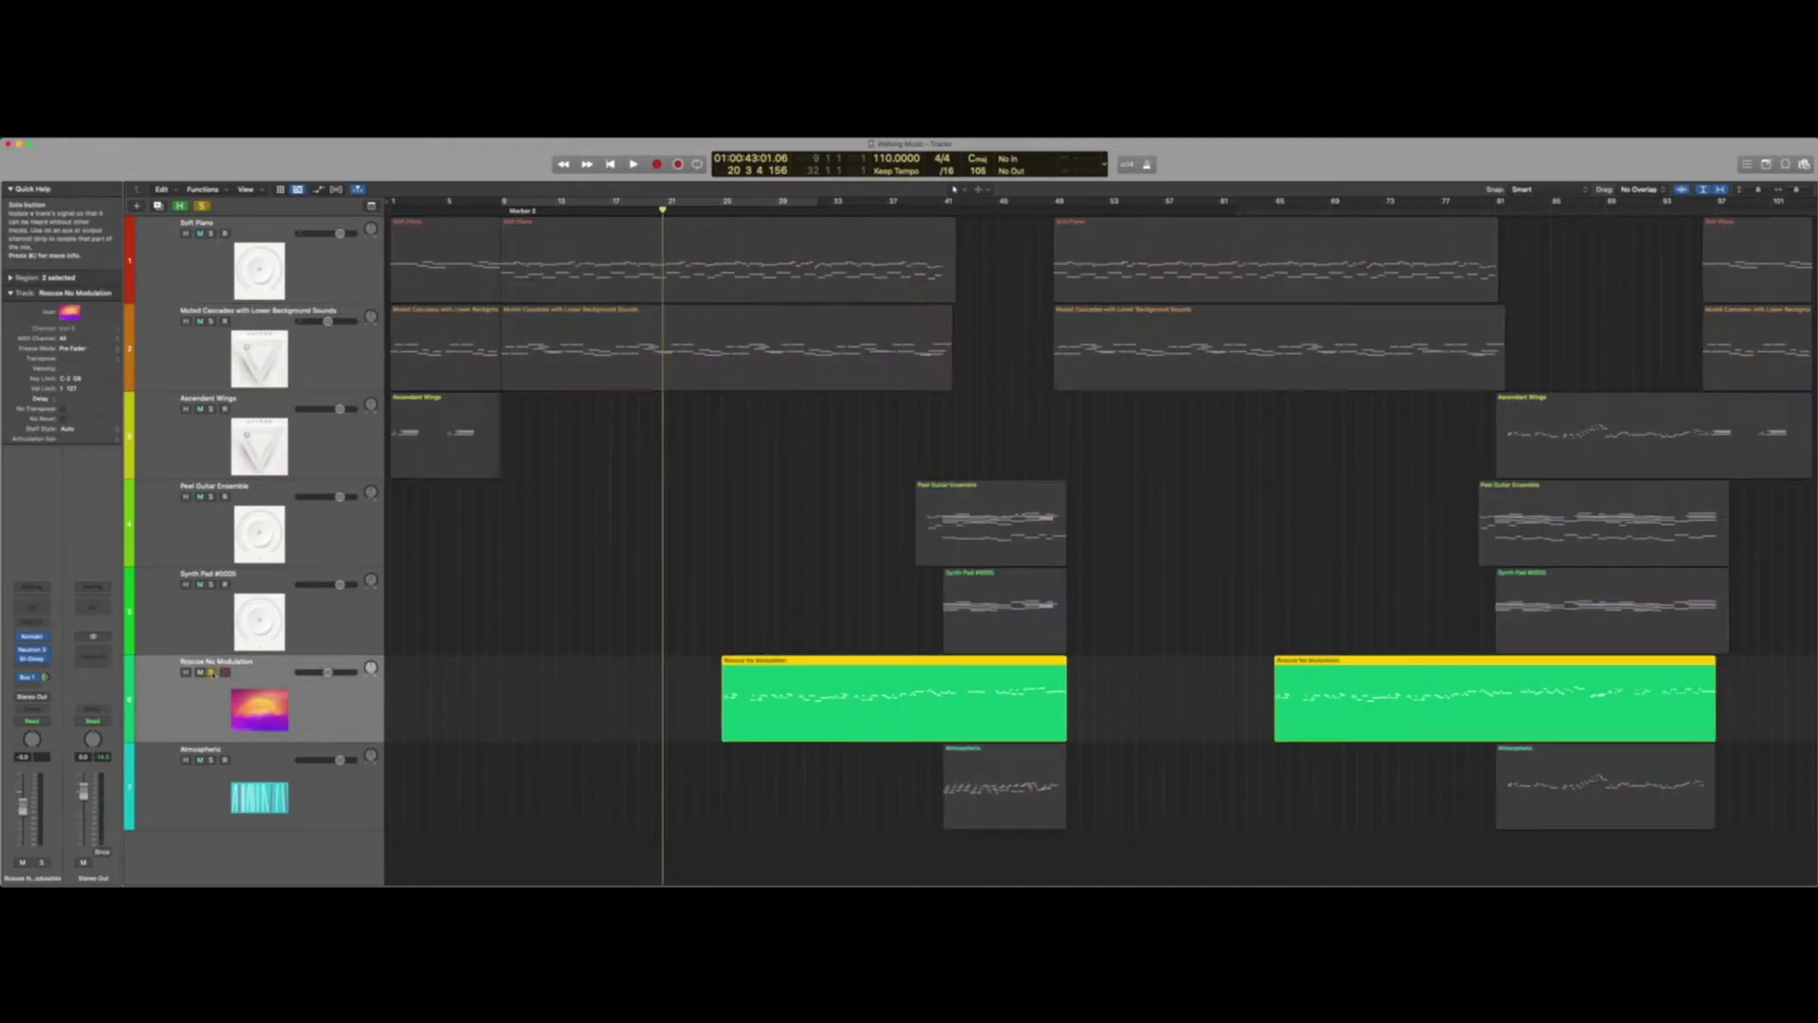
pyautogui.click(33, 637)
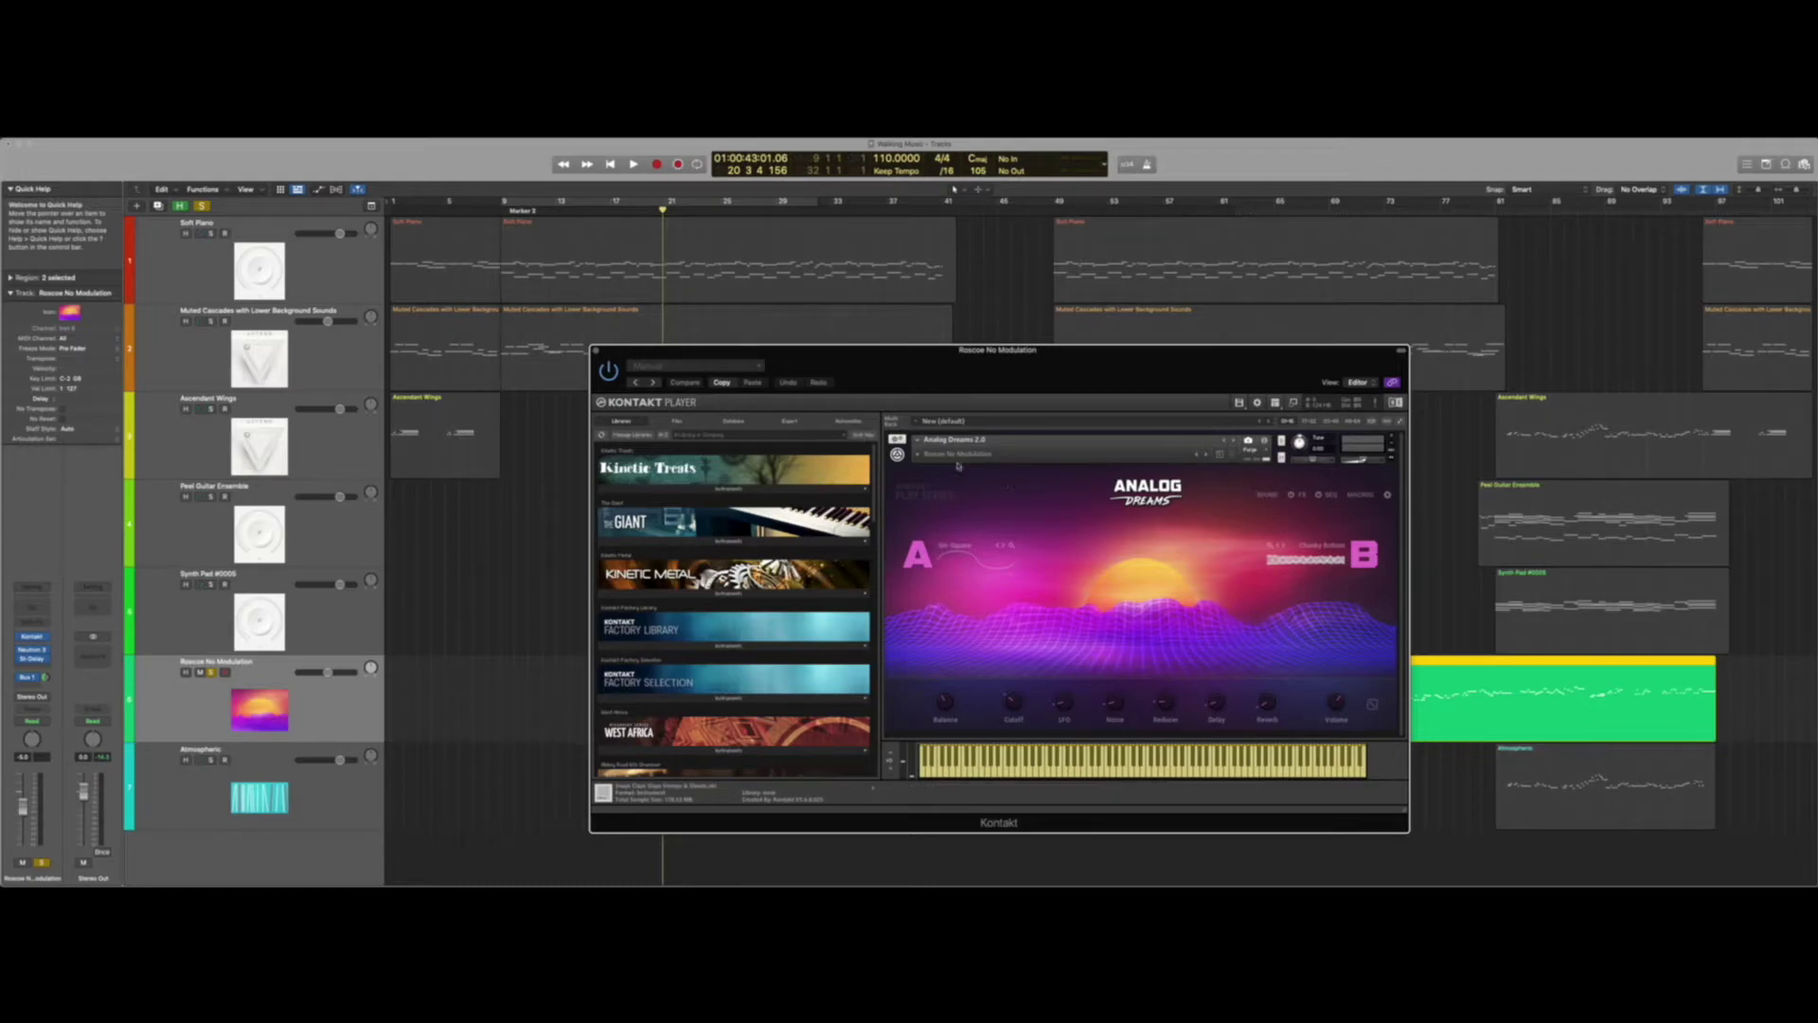
pyautogui.click(596, 352)
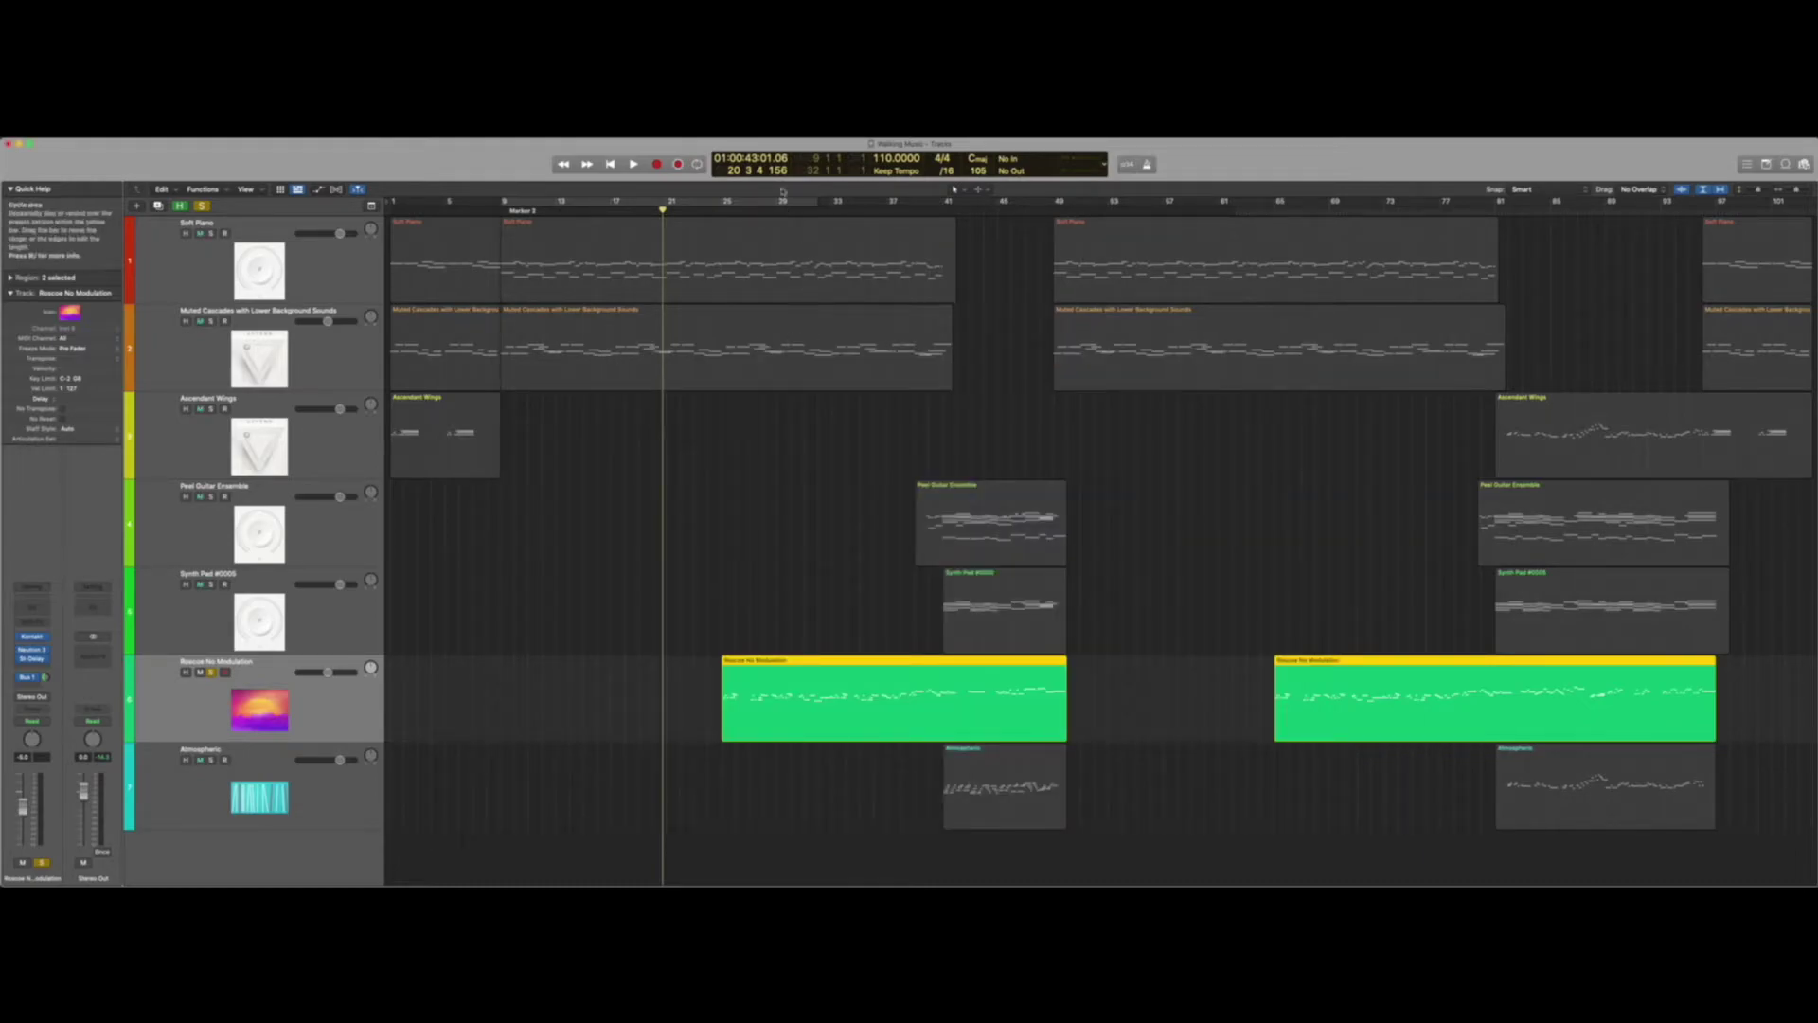
# - Listen to the opening of the soloed track's first region, then stop playback and turn off its solo
pyautogui.press('space')
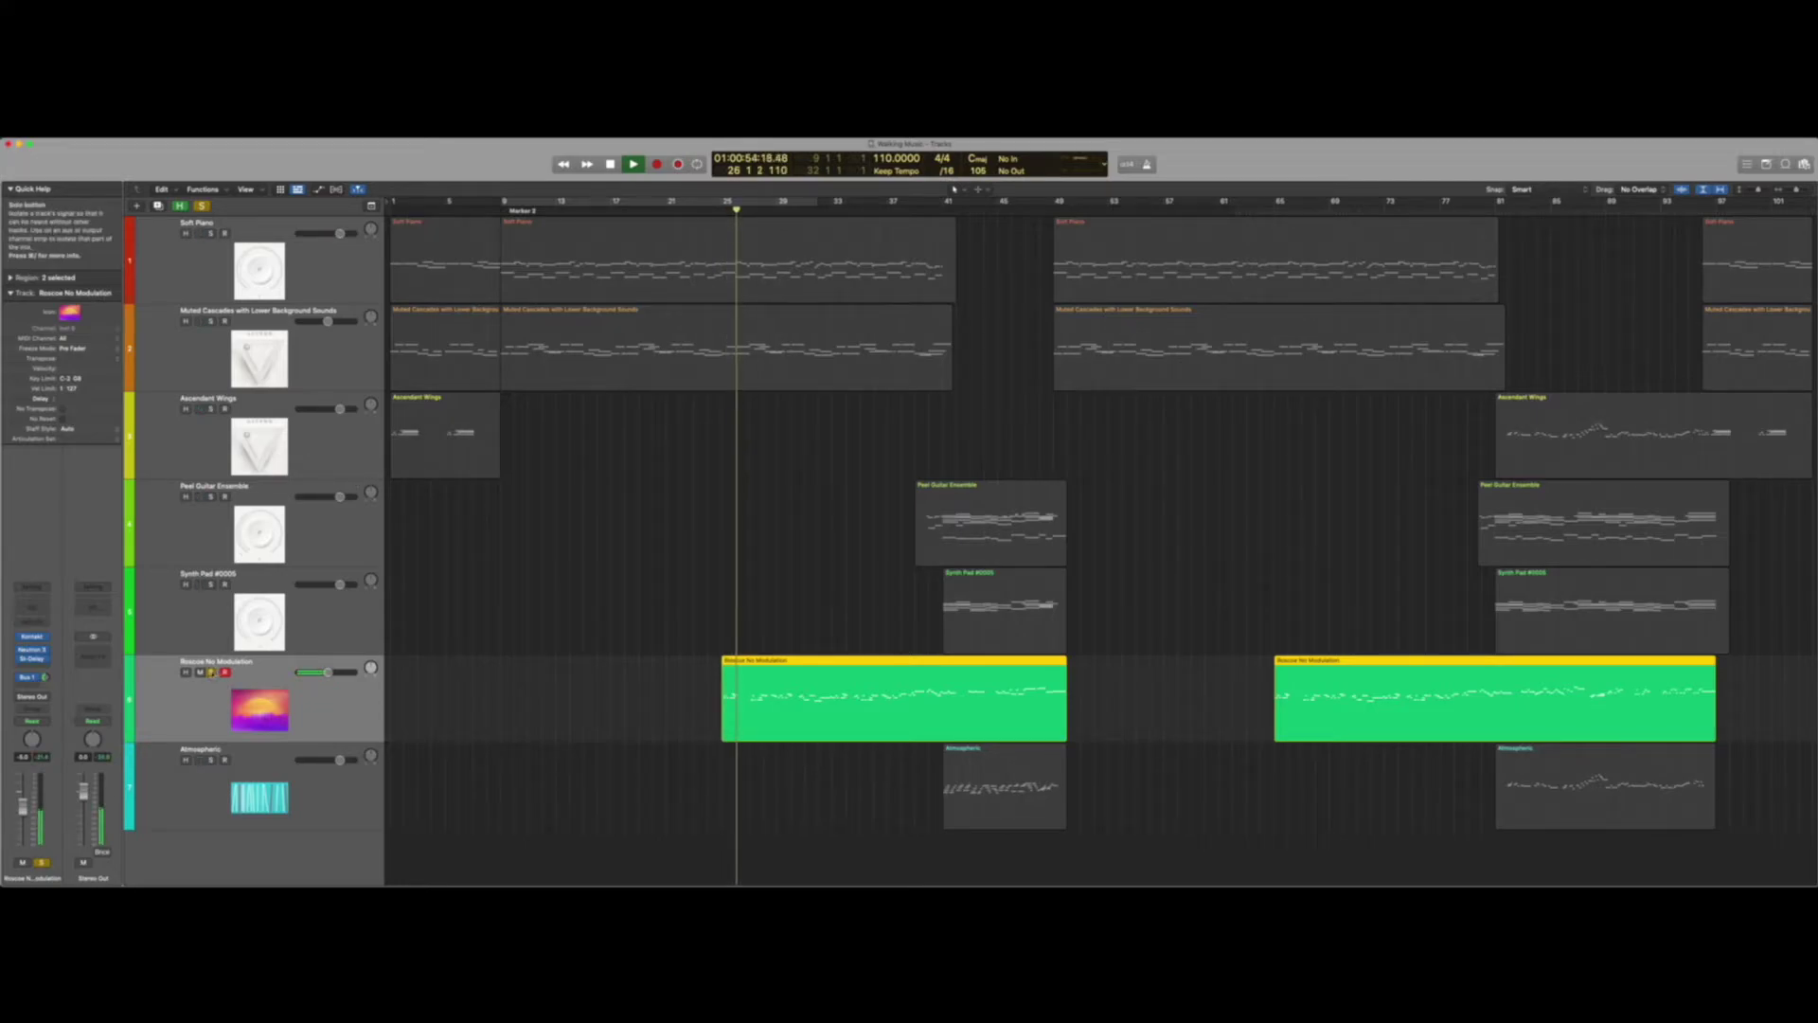
pyautogui.press('space')
pyautogui.click(211, 672)
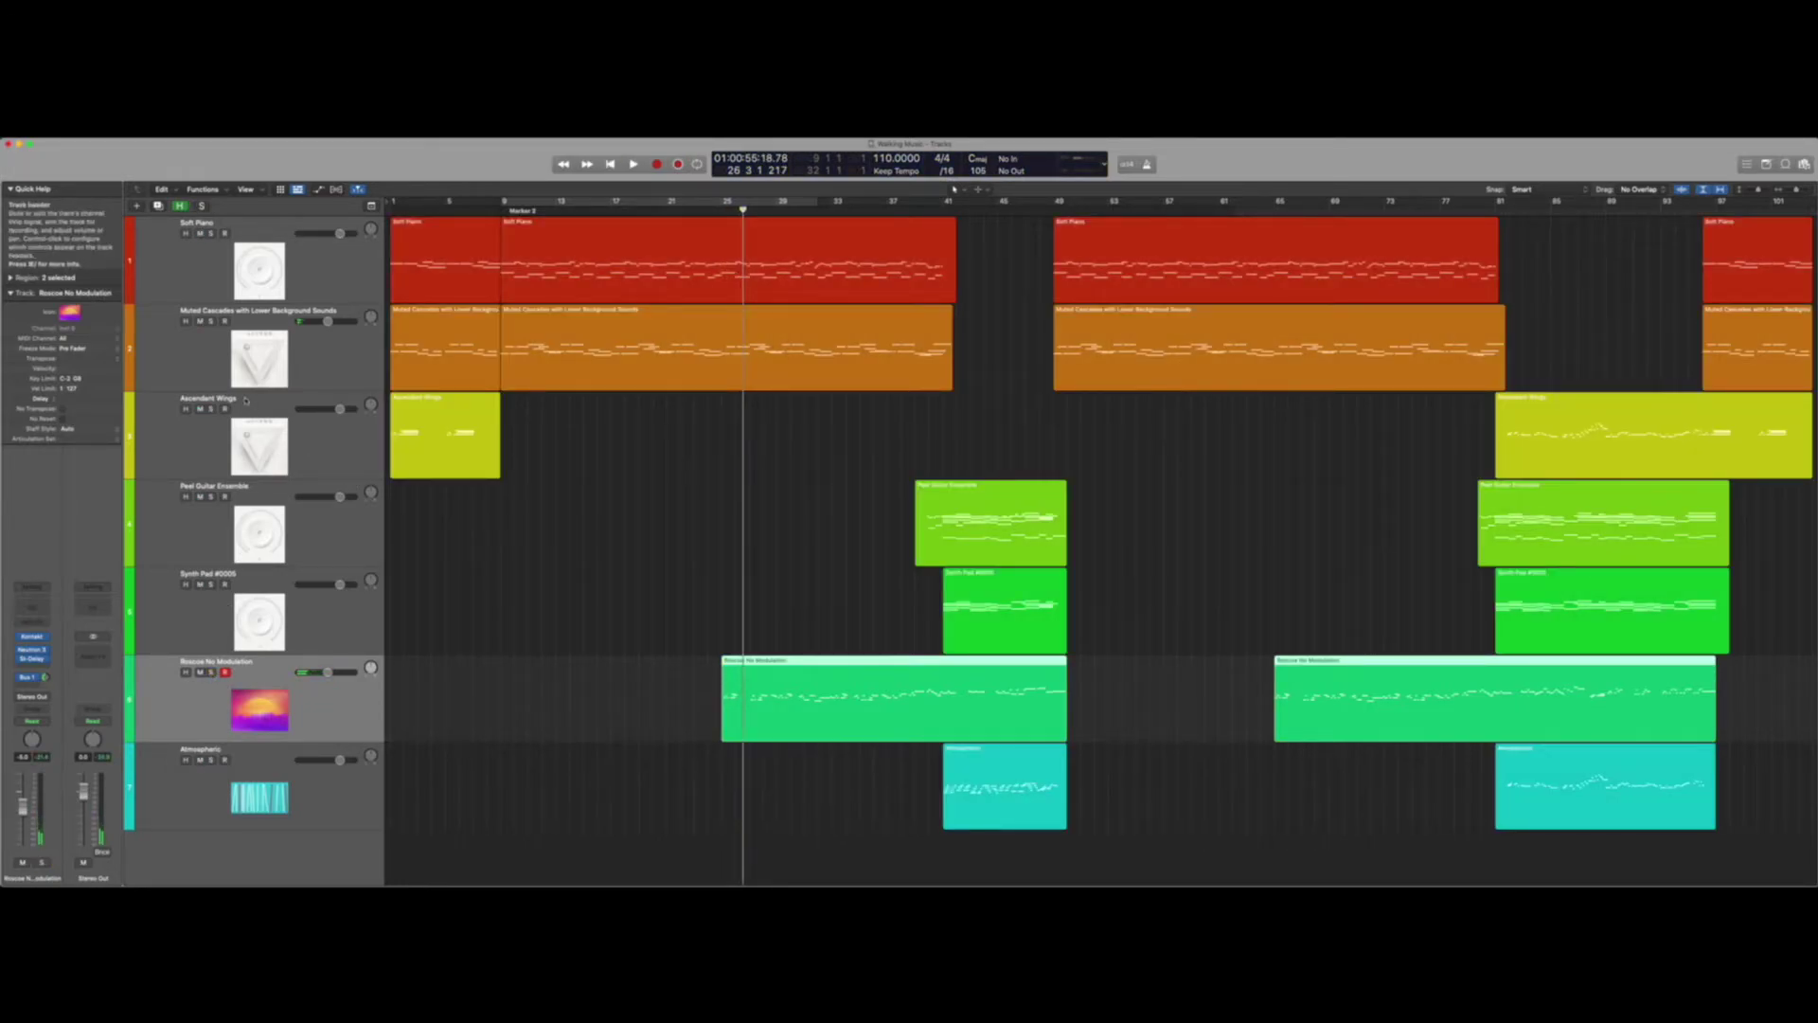
# - Solo the Ascendant Wings track and play it from the beginning of the song
pyautogui.click(211, 410)
pyautogui.click(611, 166)
pyautogui.click(634, 164)
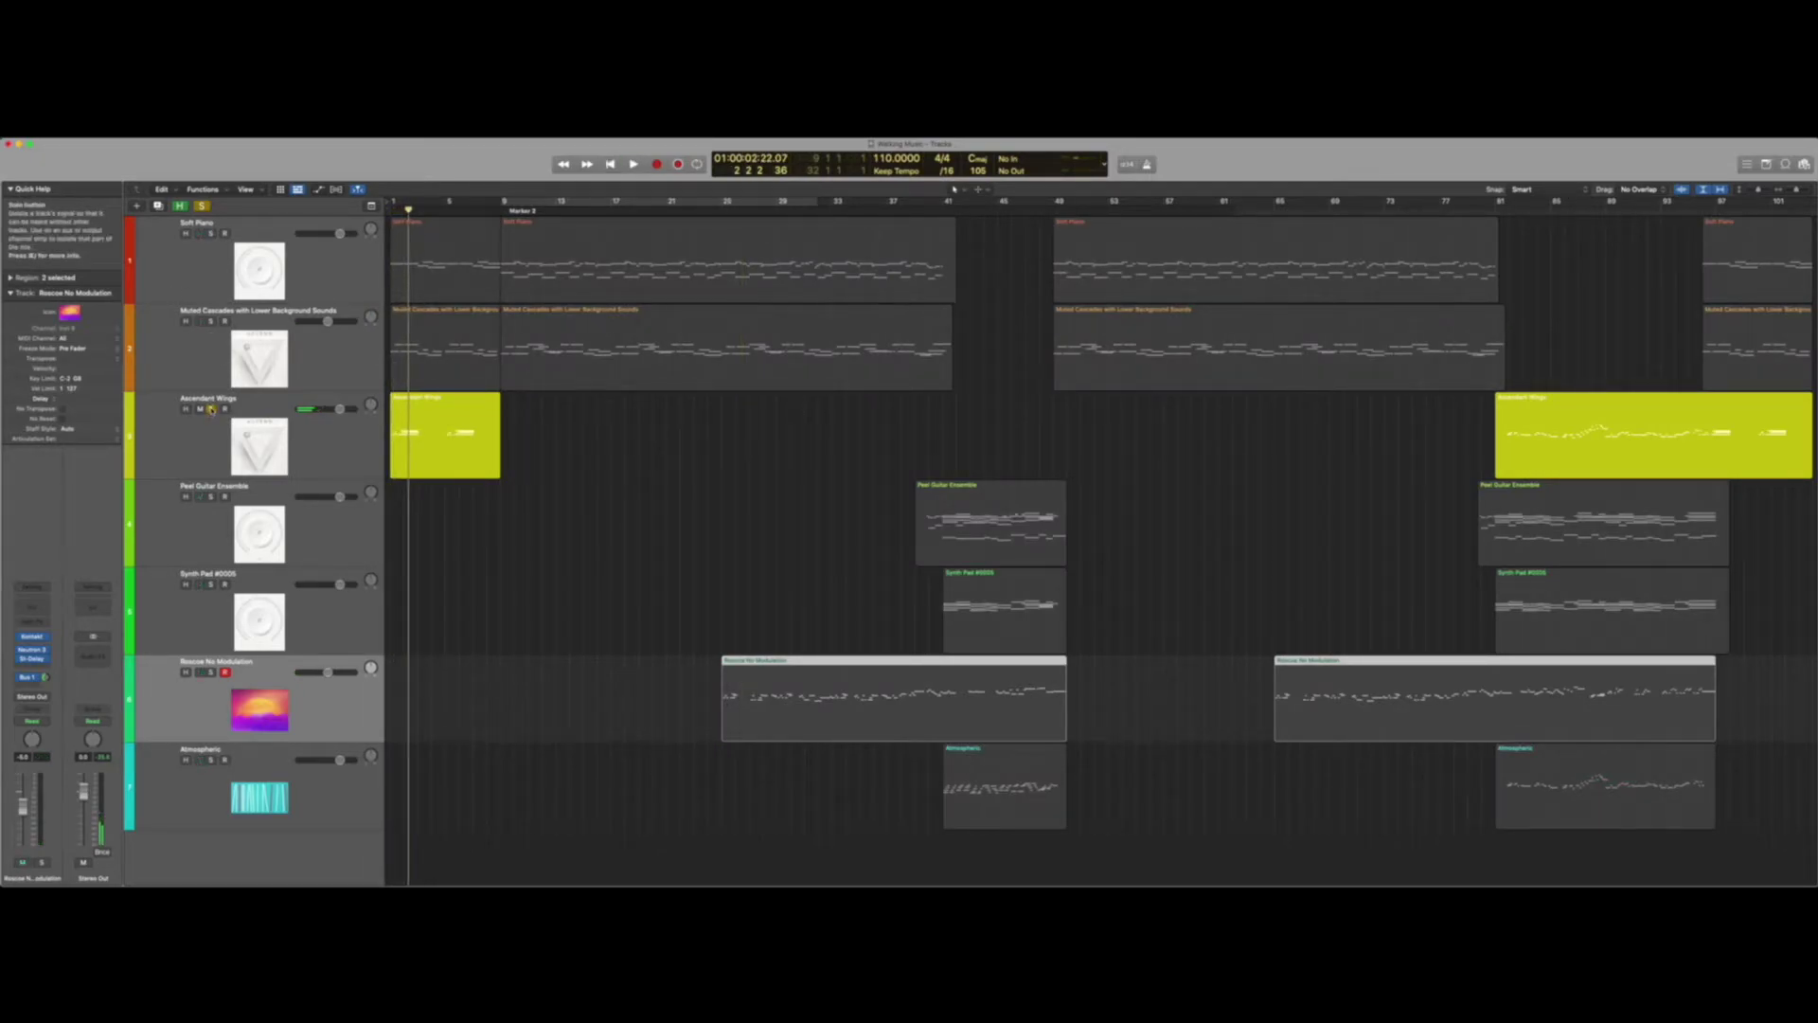
# - Solo the Soft Piano, Muted Cascades and Ascendant Wings tracks together and listen to them from the beginning of the song
pyautogui.click(211, 410)
pyautogui.moveTo(212, 410); pyautogui.dragTo(210, 266)
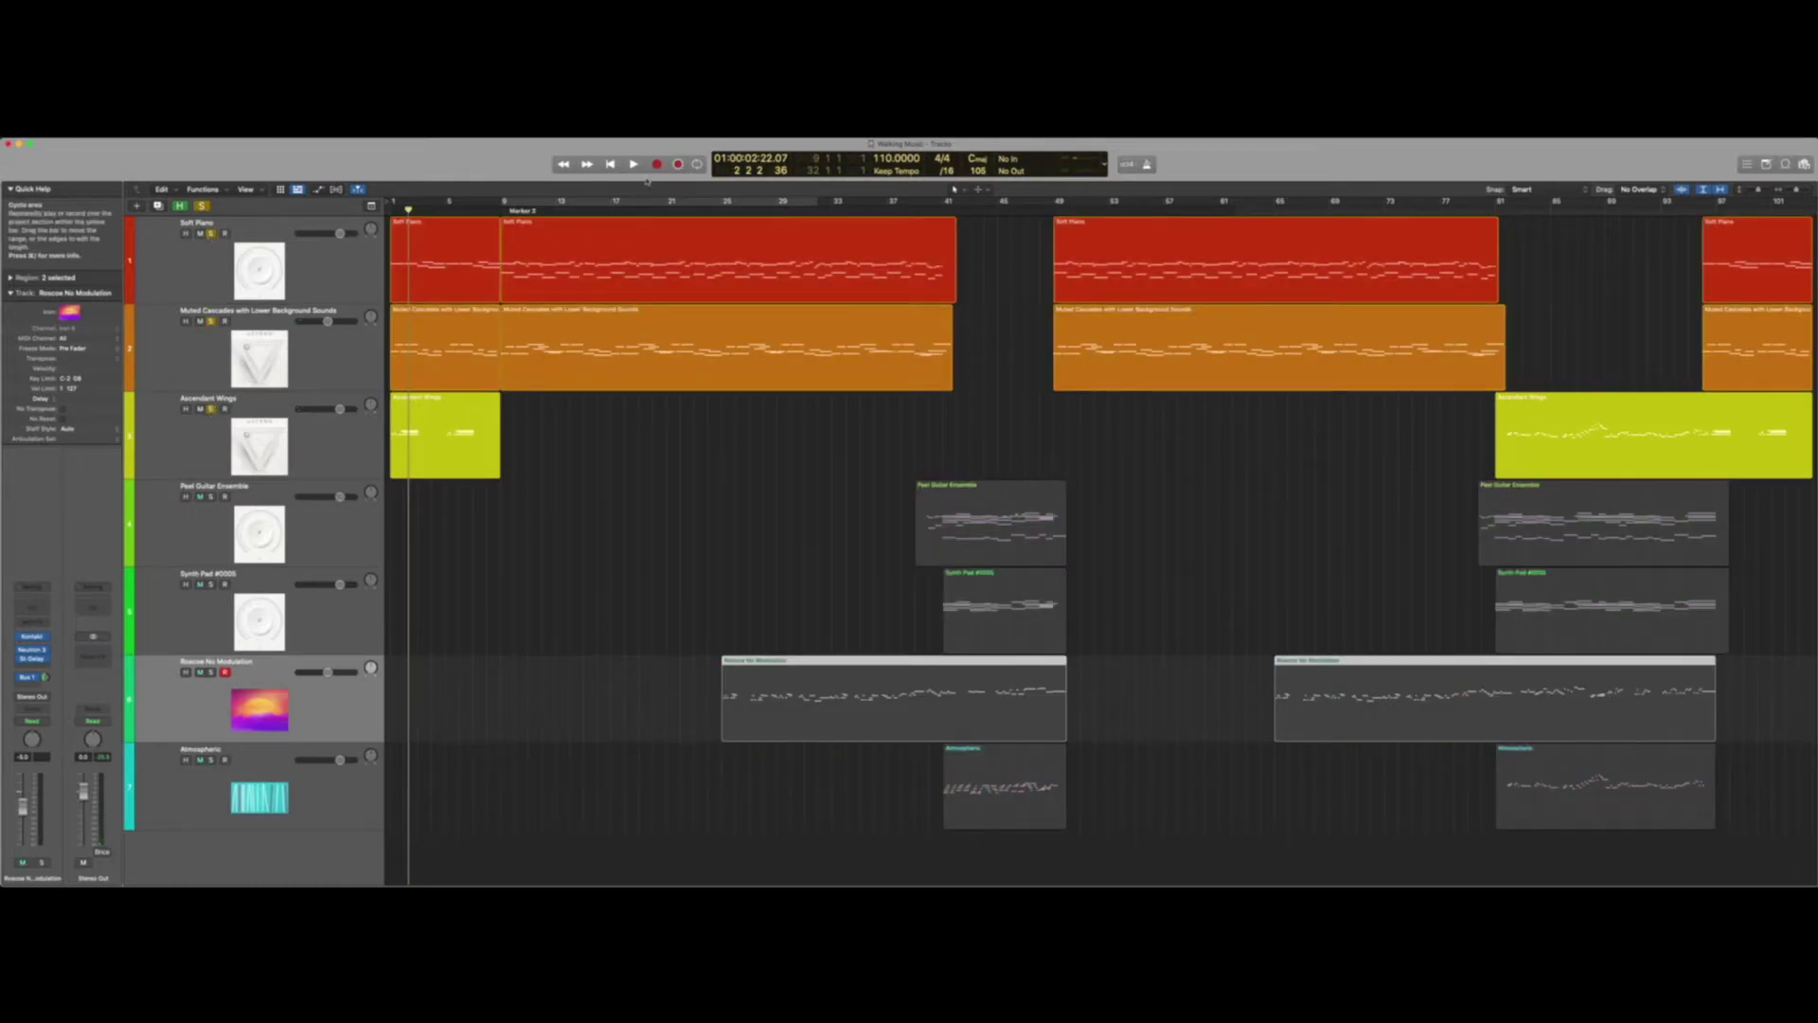
pyautogui.click(610, 165)
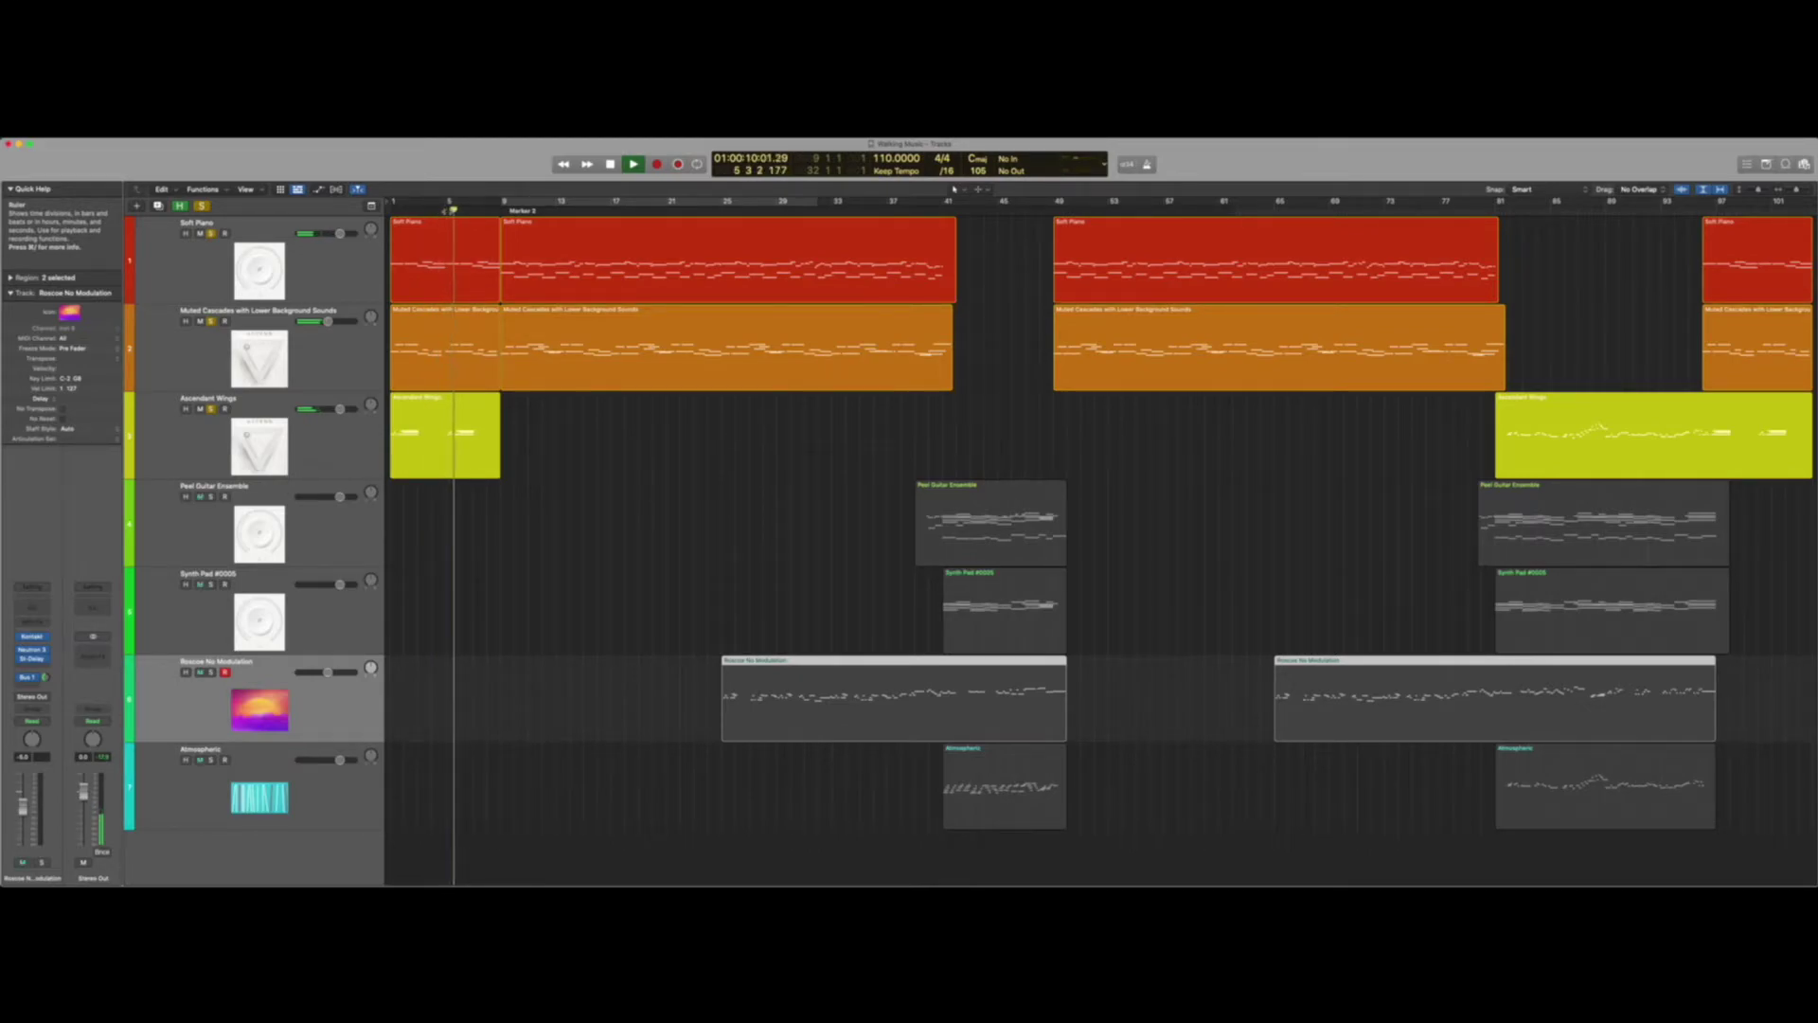
# - Stop playback and turn off the solos on the Ascendant Wings, Muted Cascades and Soft Piano tracks
pyautogui.press('space')
pyautogui.click(210, 408)
pyautogui.click(210, 321)
pyautogui.click(210, 233)
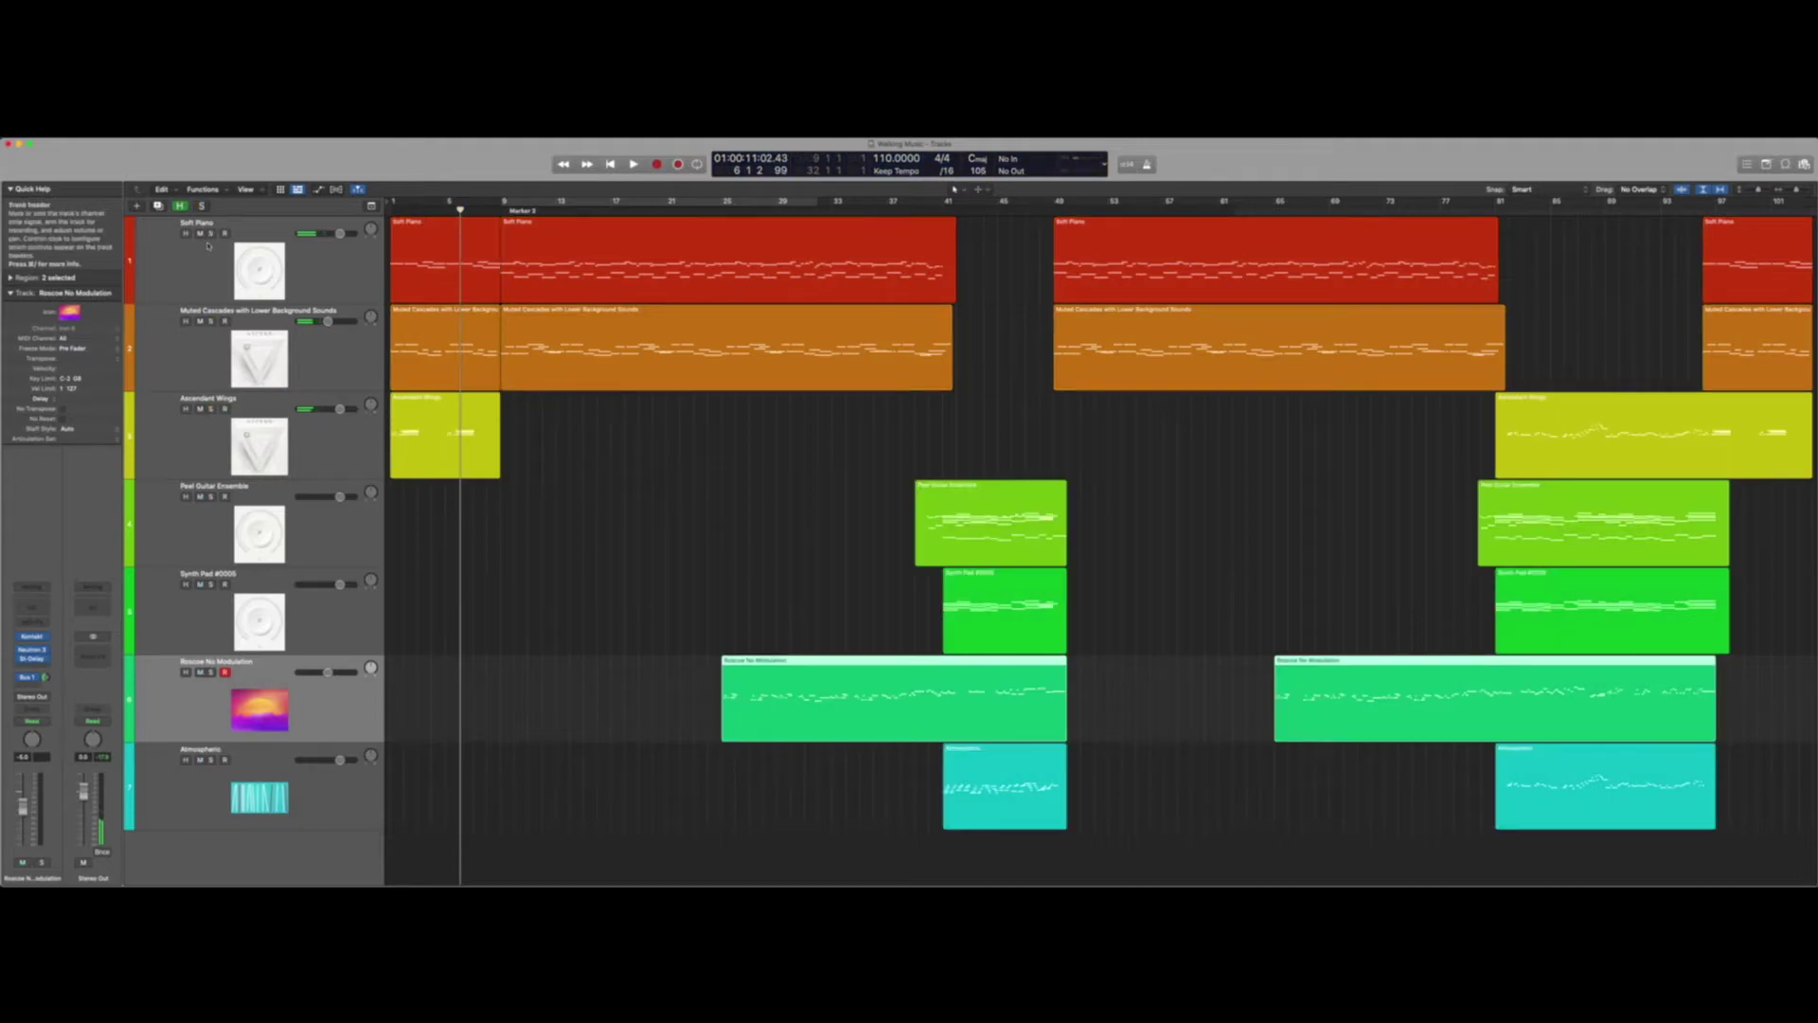
# - Listen to the full arrangement from bar 25, then from bar 39 where the Peel Guitar Ensemble enters
pyautogui.click(720, 207)
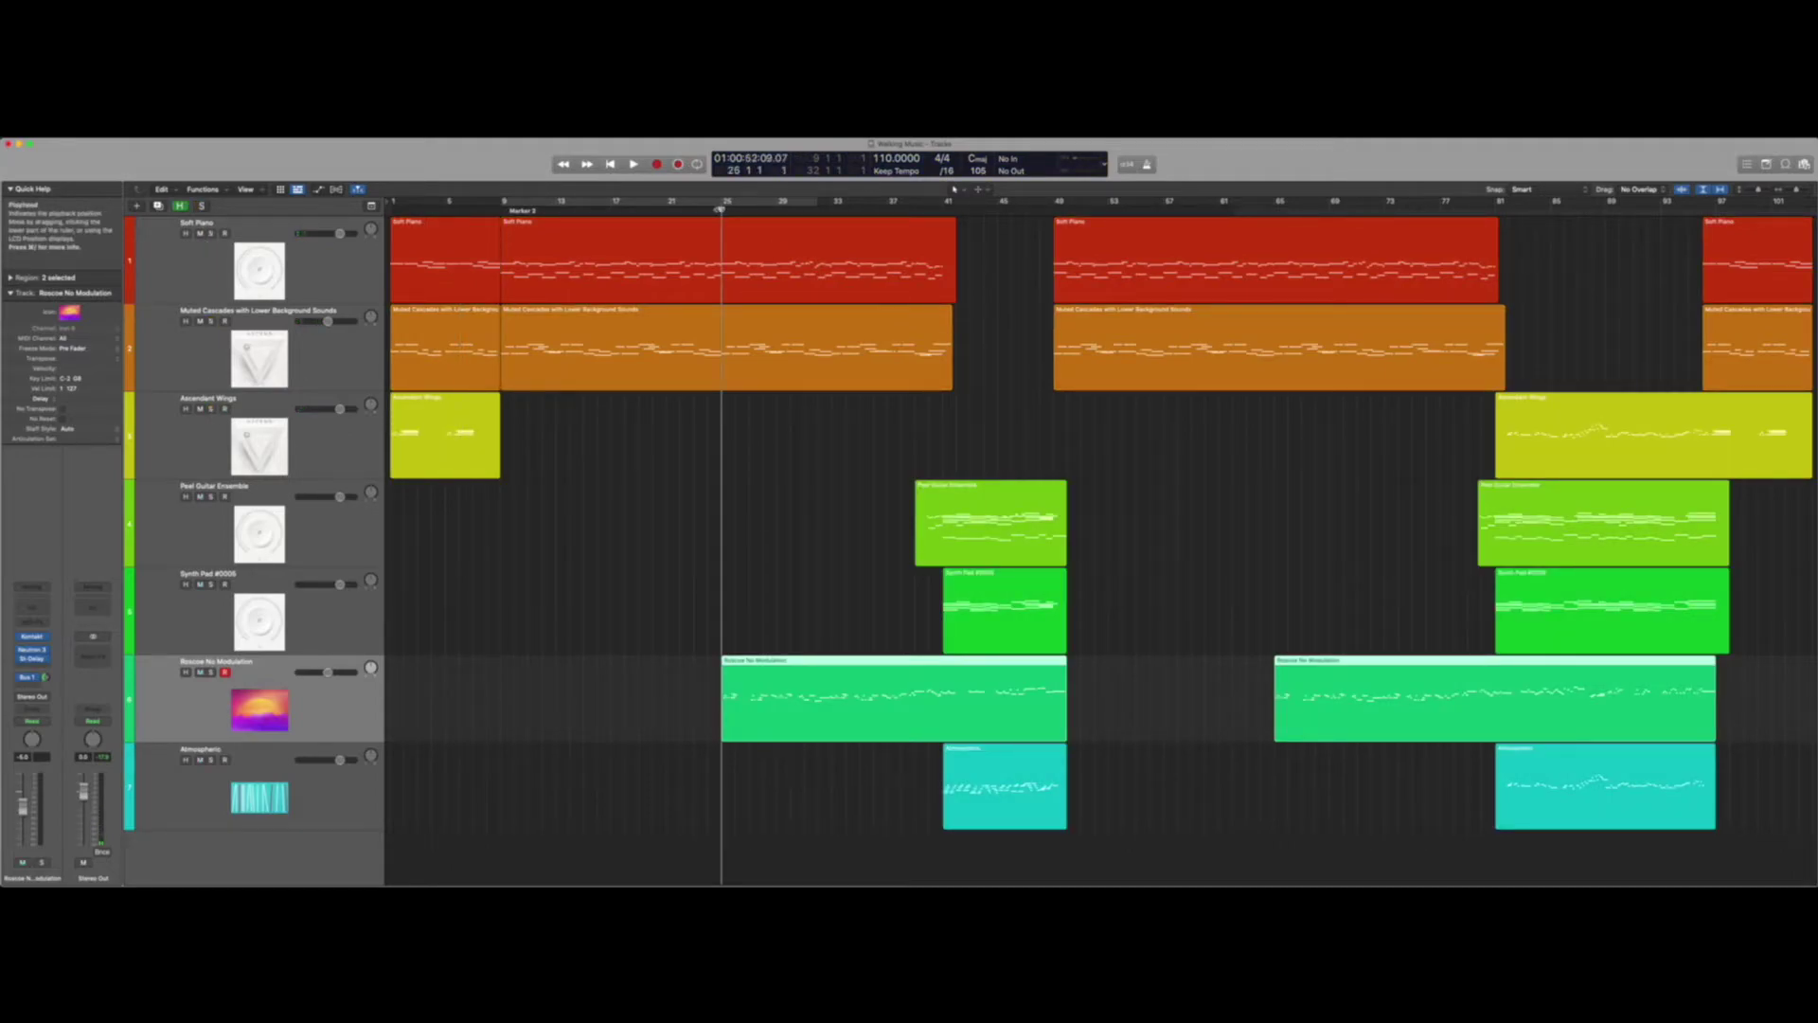
pyautogui.moveTo(721, 209); pyautogui.dragTo(719, 208)
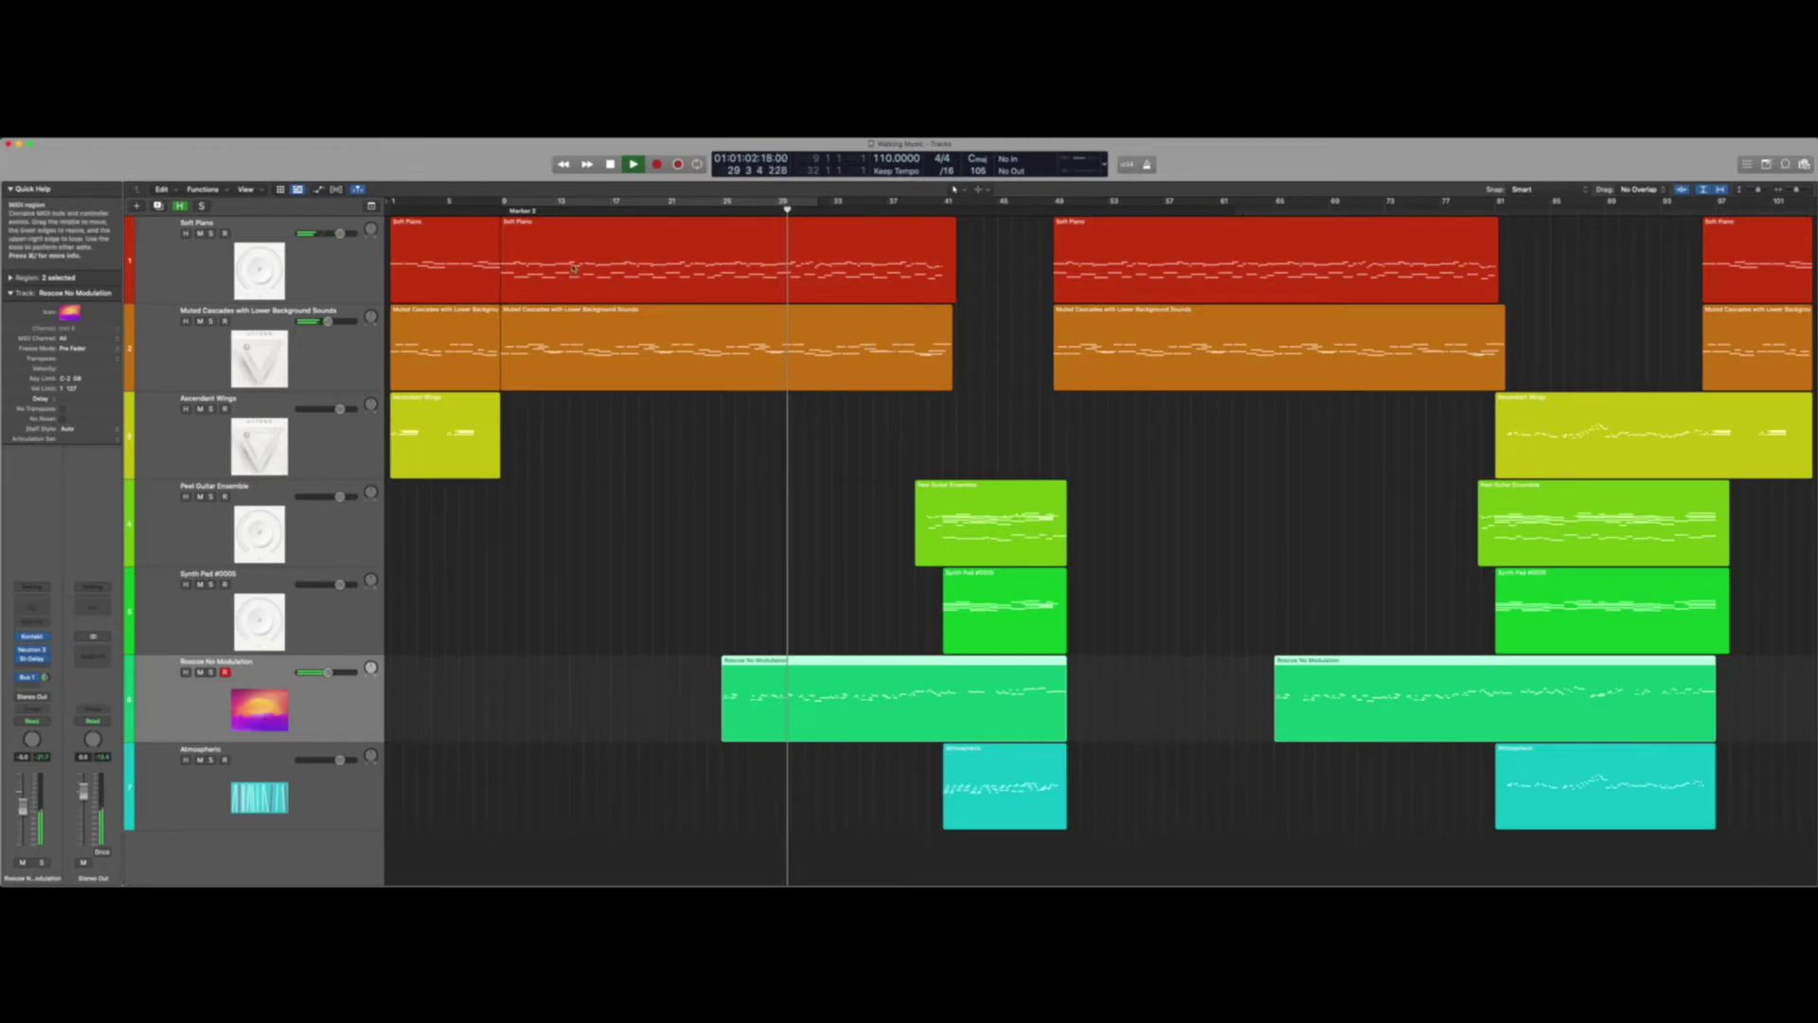
pyautogui.press('space')
pyautogui.moveTo(801, 250); pyautogui.dragTo(915, 218)
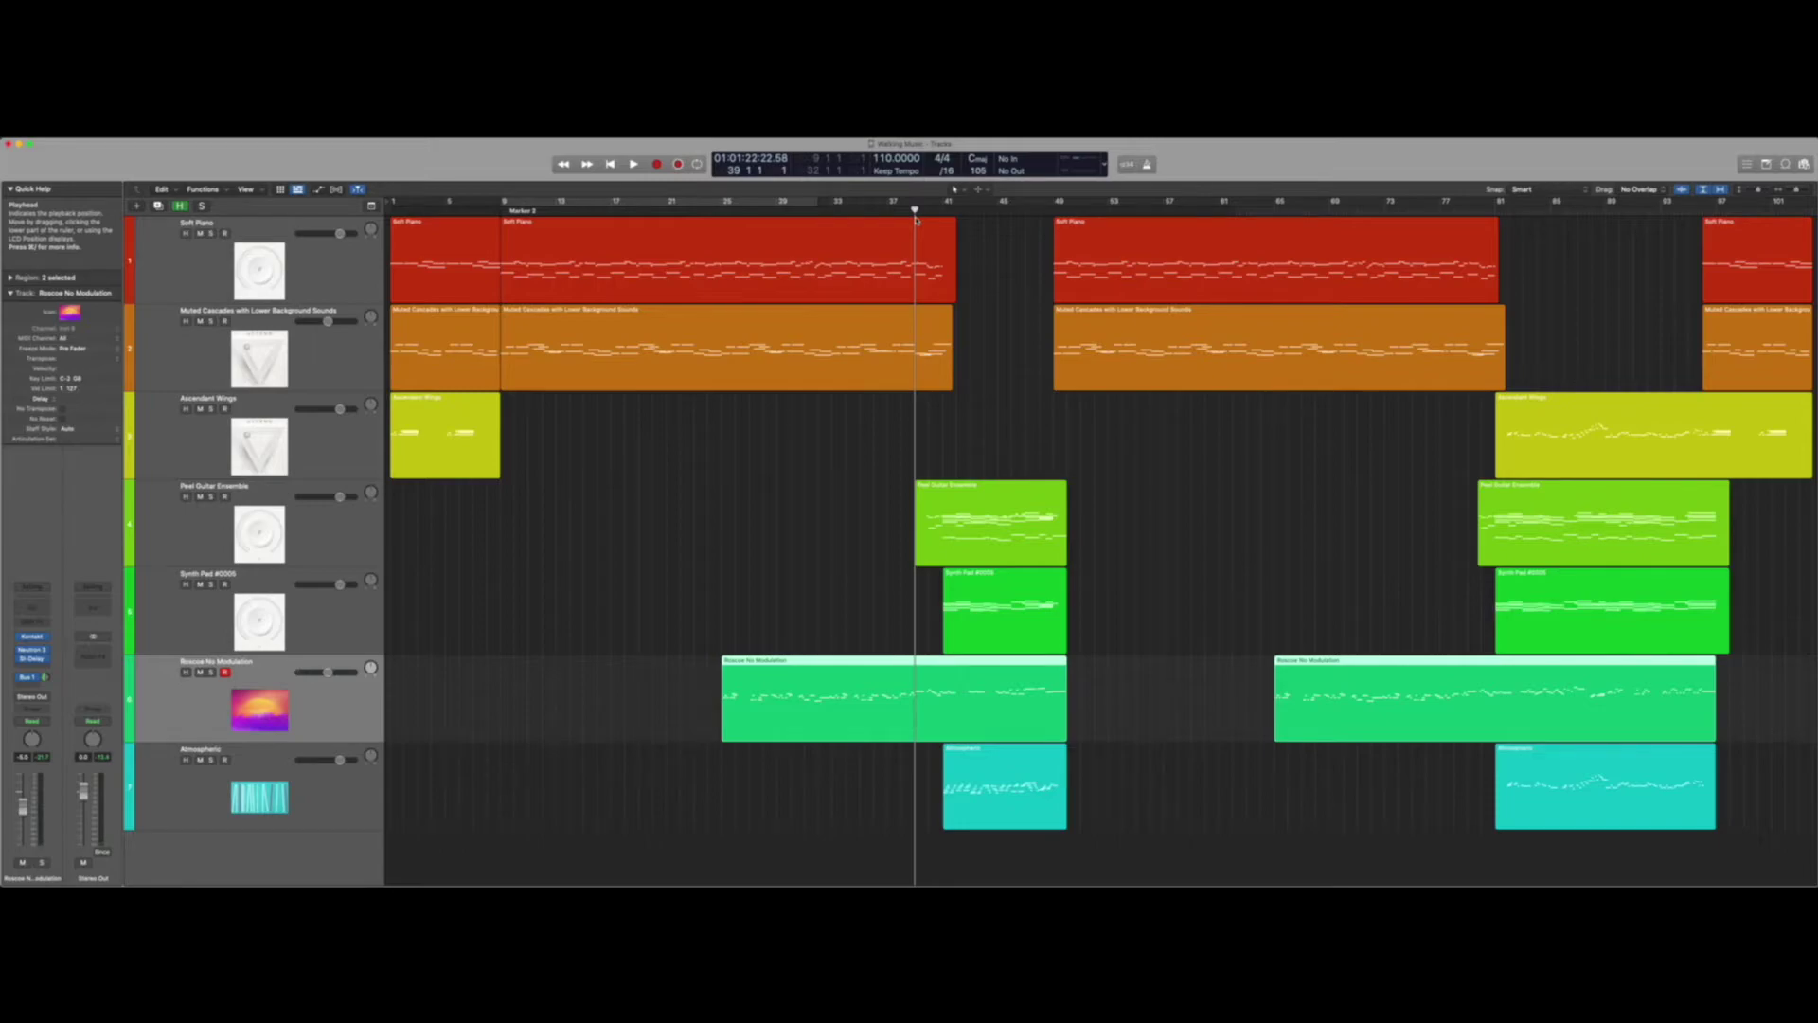
pyautogui.press('space')
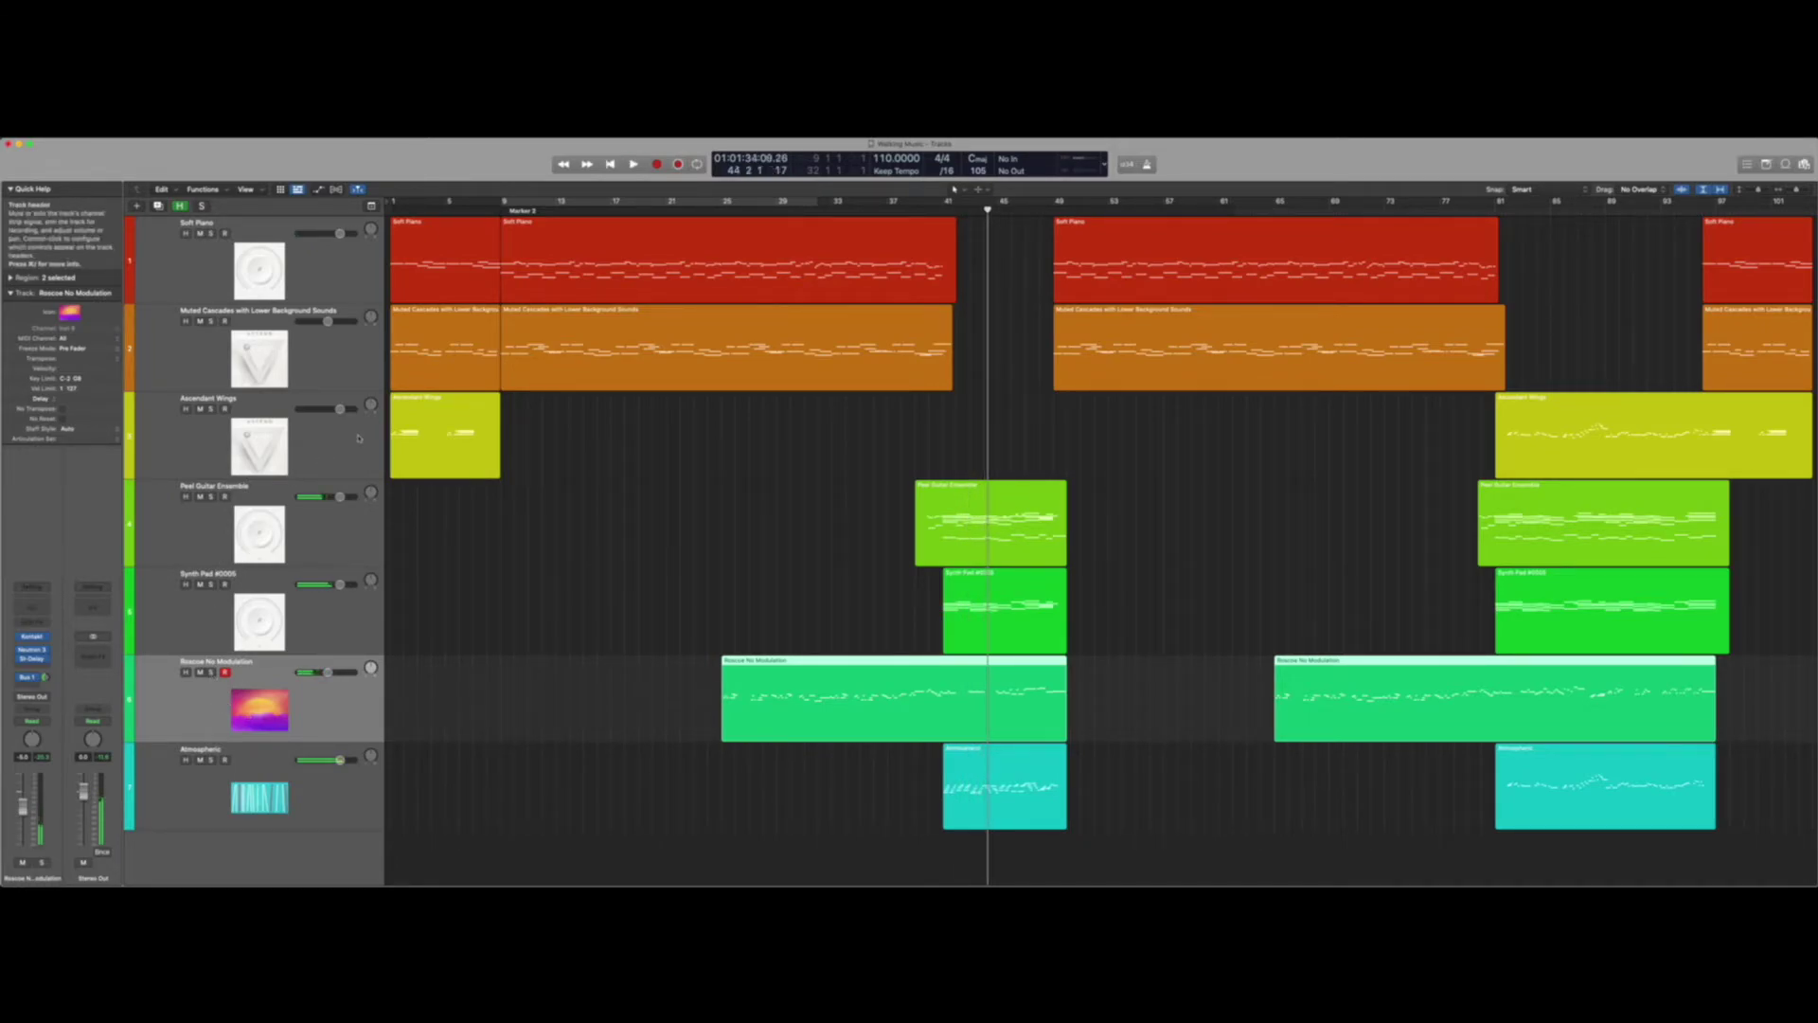
# - Open the first Peel Guitar Ensemble region in the Piano Roll, solo its track and listen to the part
pyautogui.doubleClick(1047, 507)
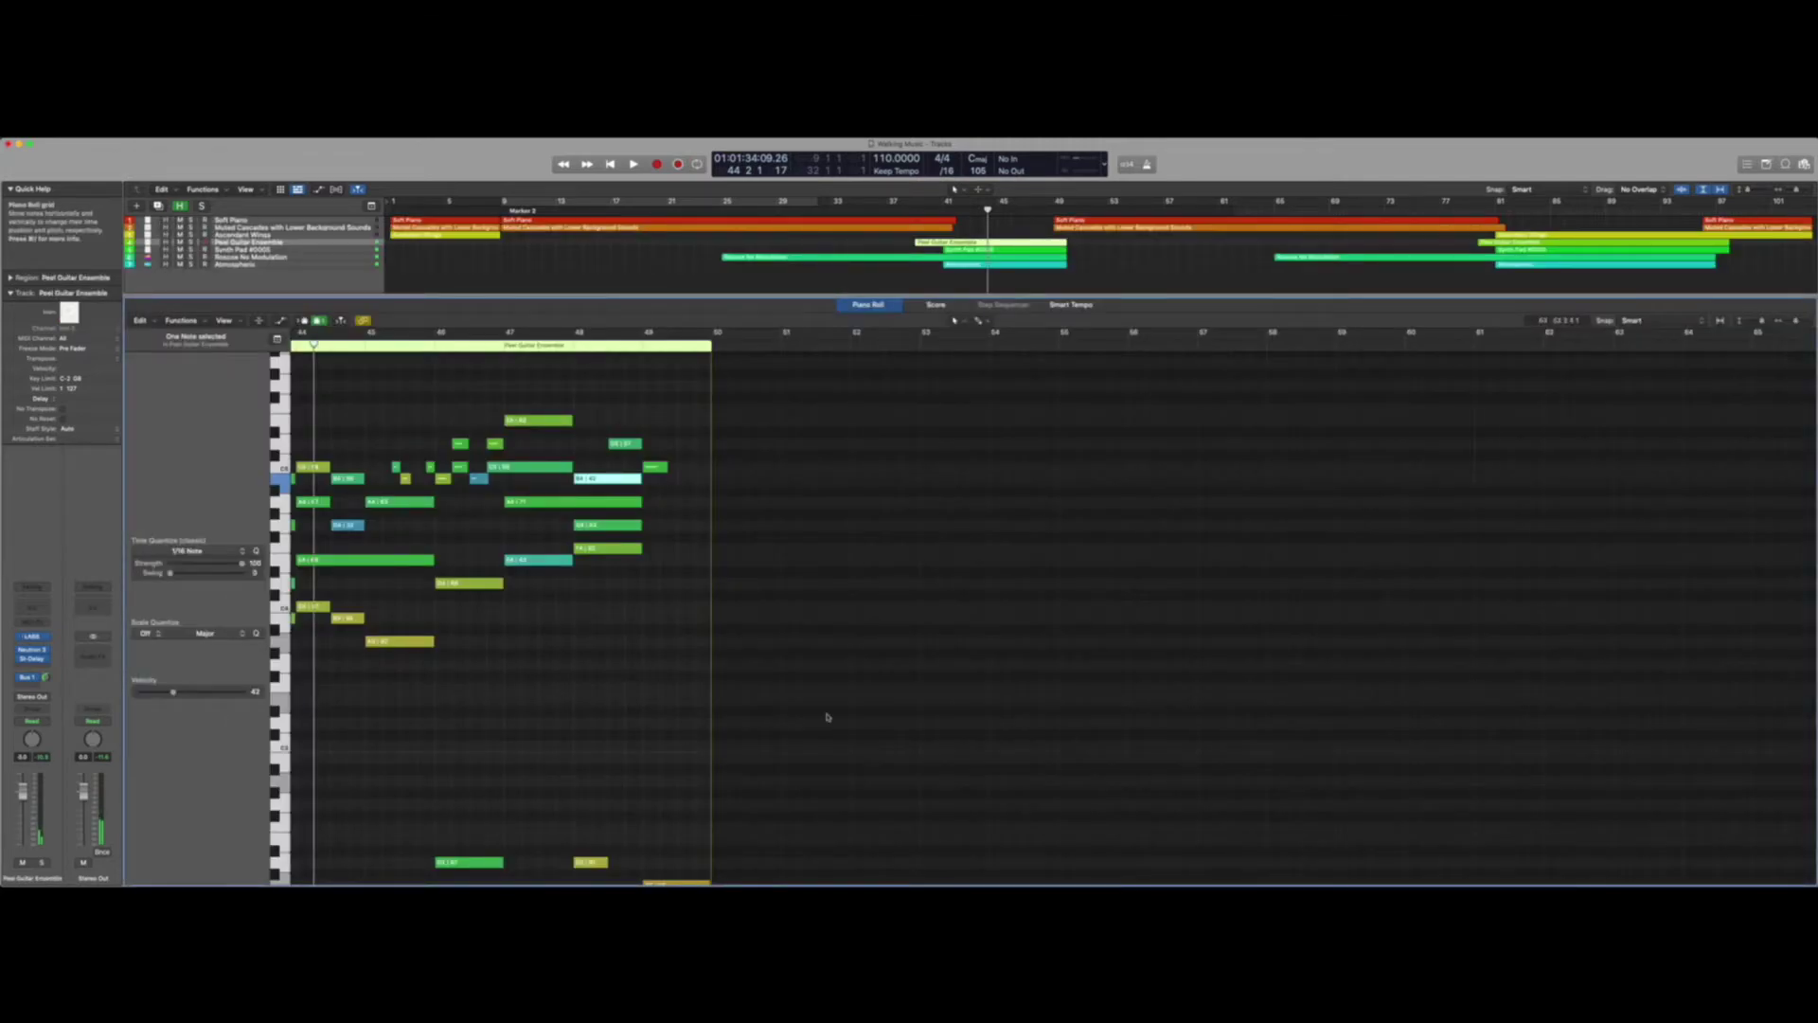
pyautogui.hscroll(1, 757, 569)
pyautogui.press('s')
pyautogui.click(712, 346)
pyautogui.press('space')
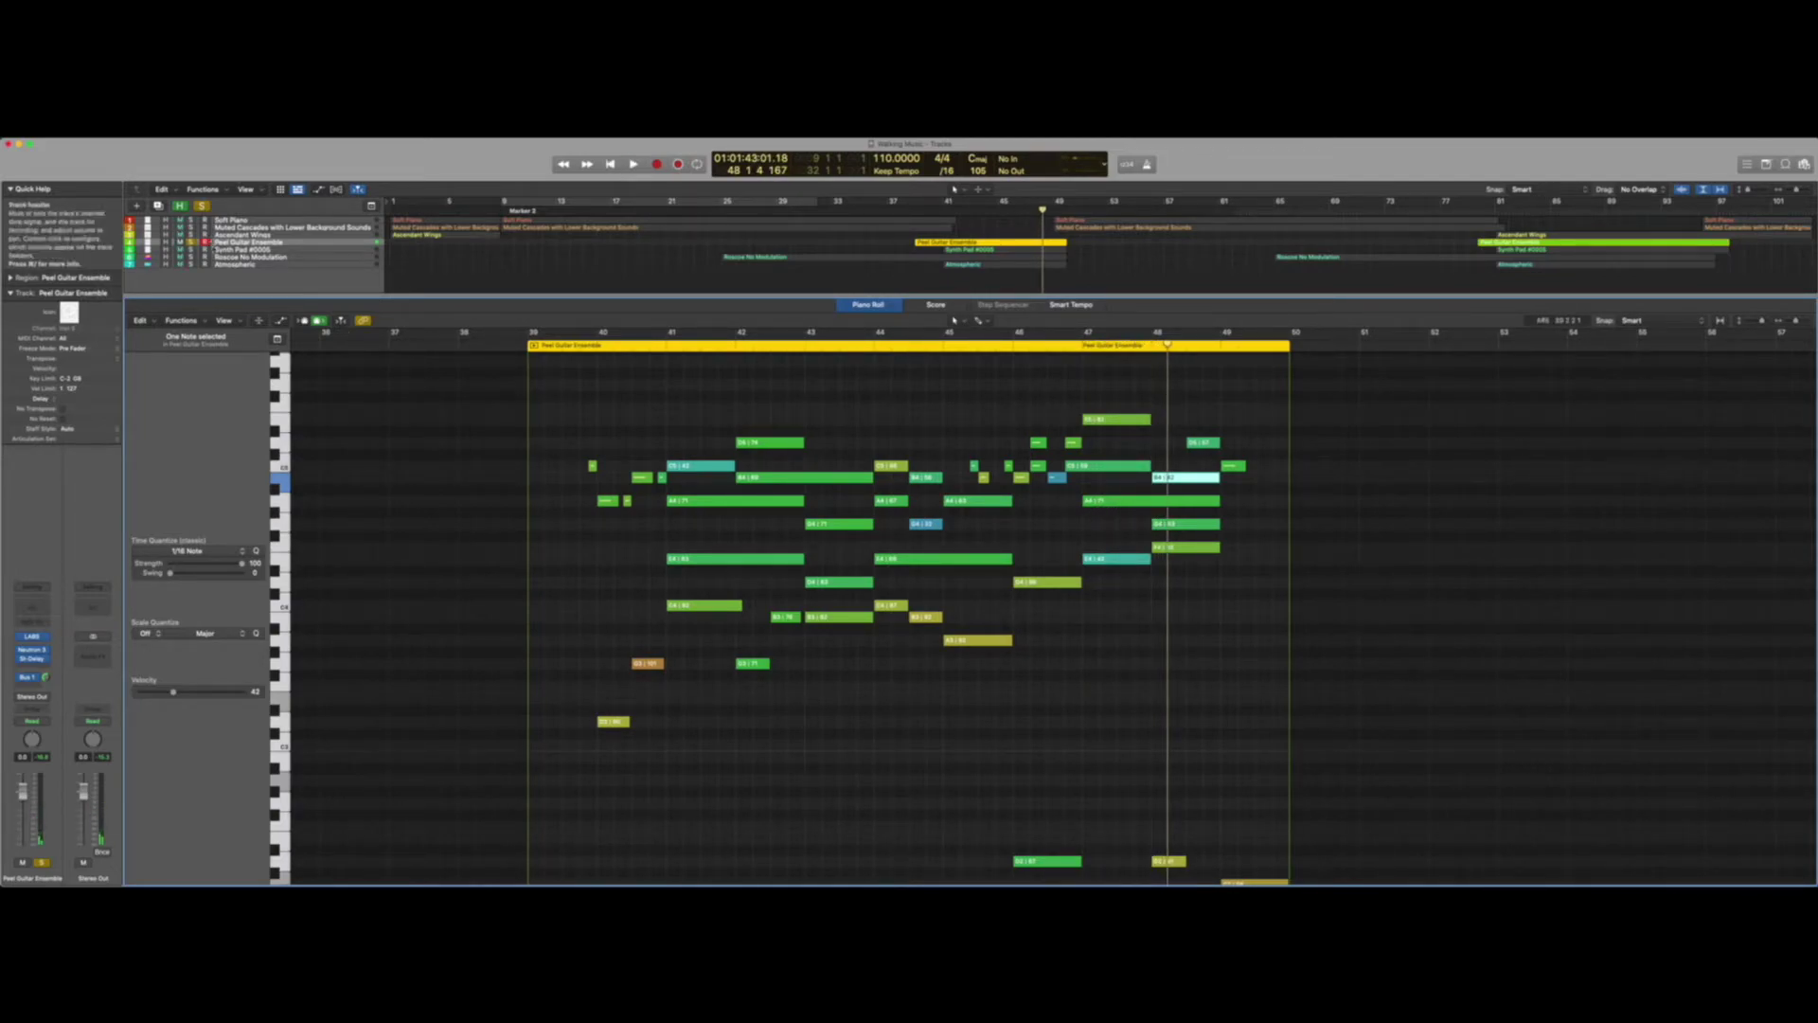
# - Solo the Synth Pad track as well and examine the notes of its regions in the Piano Roll
pyautogui.click(190, 251)
pyautogui.press('Down')
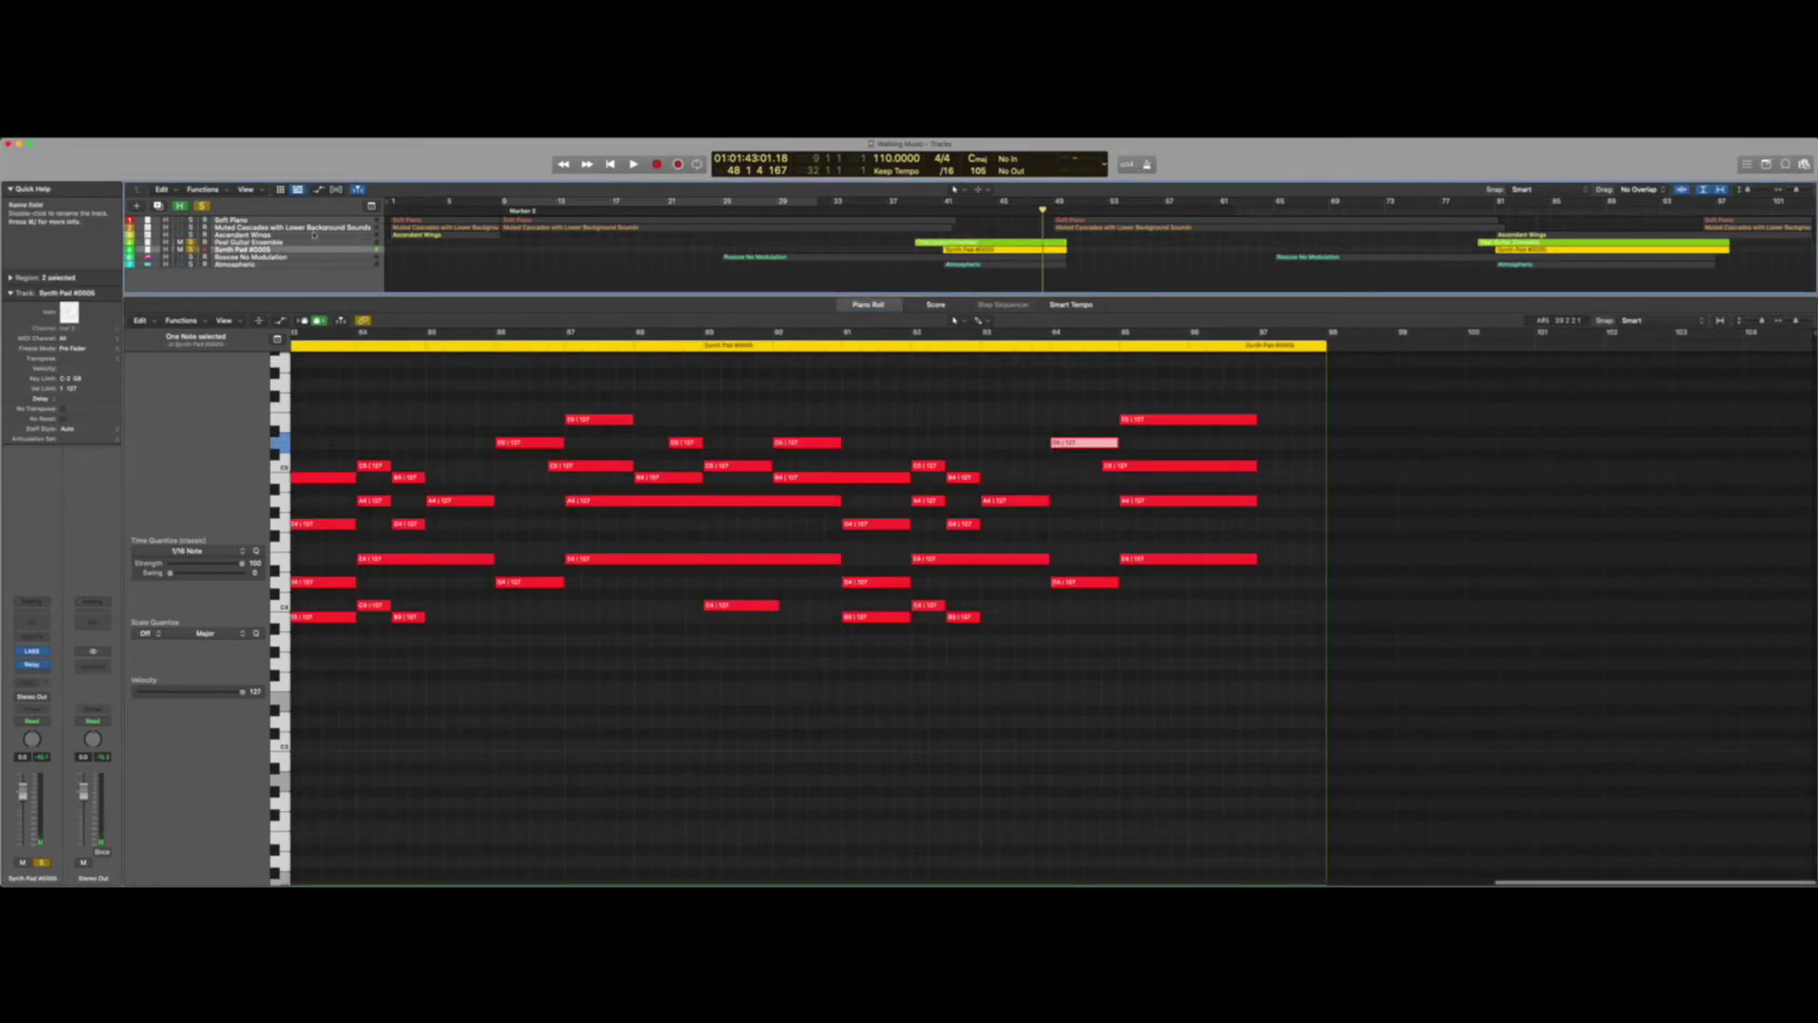
pyautogui.click(791, 757)
pyautogui.hscroll(-15, 792, 756)
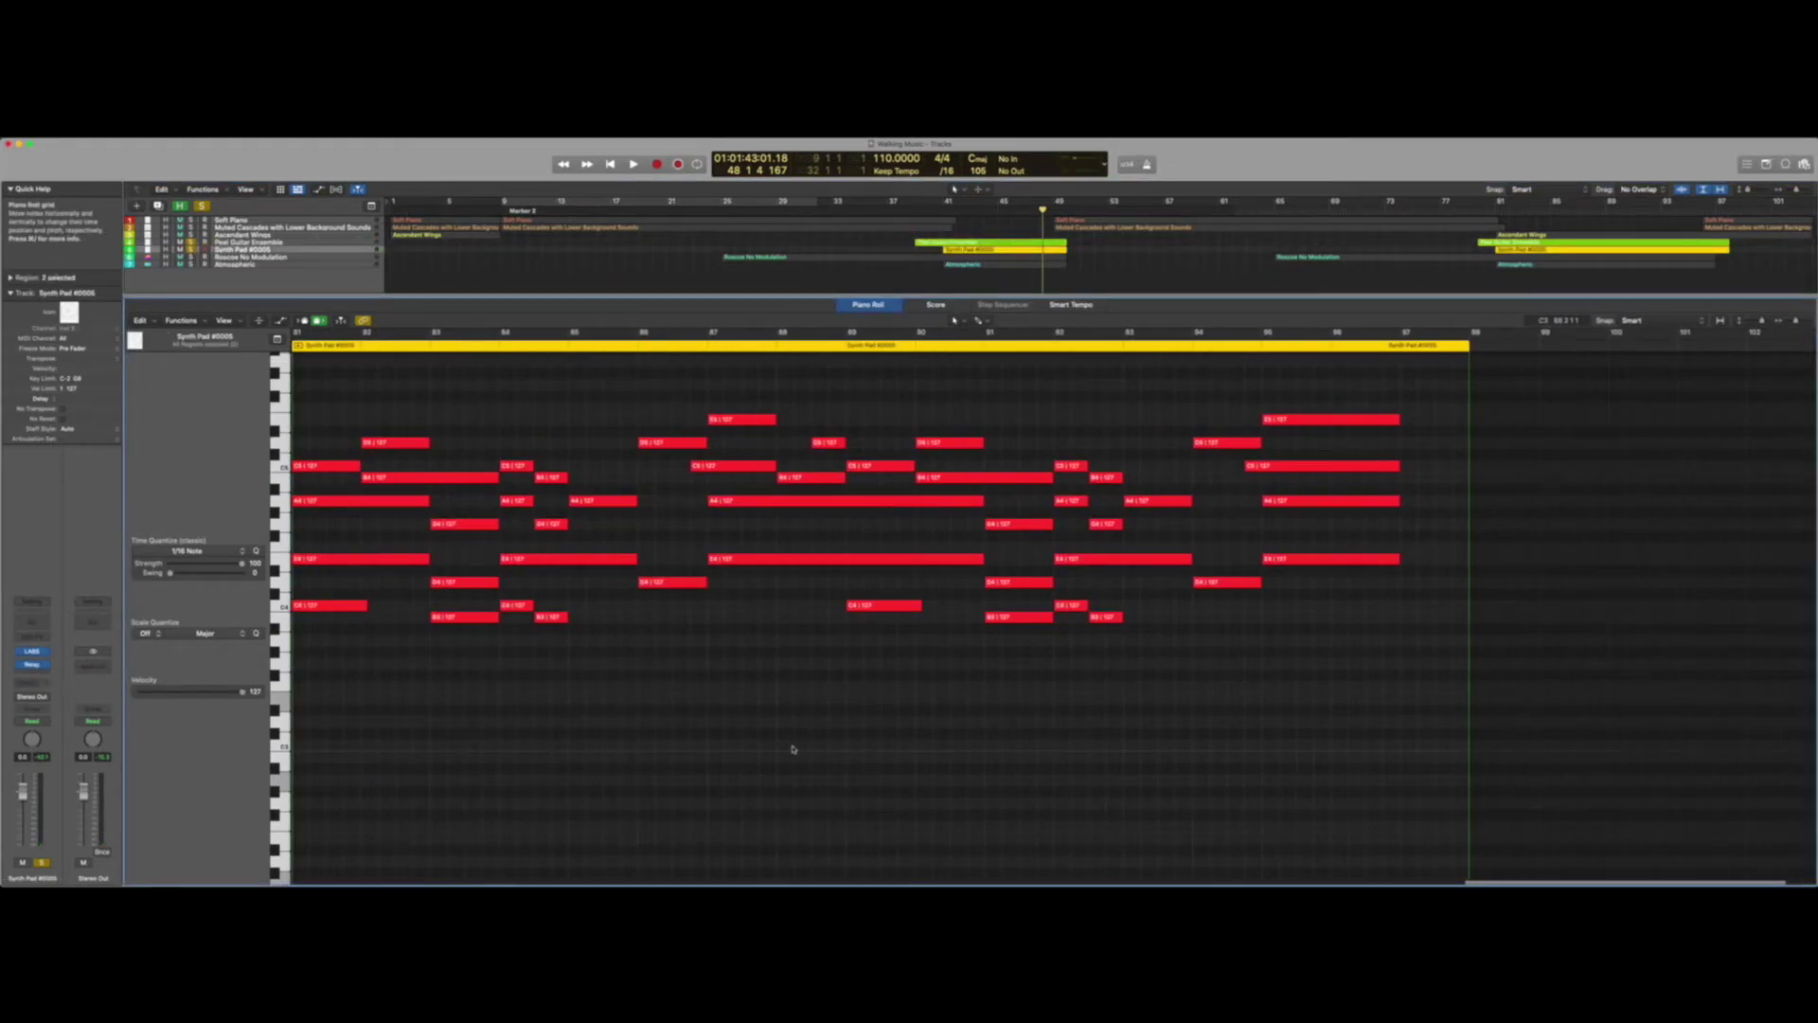
pyautogui.hscroll(15, 792, 749)
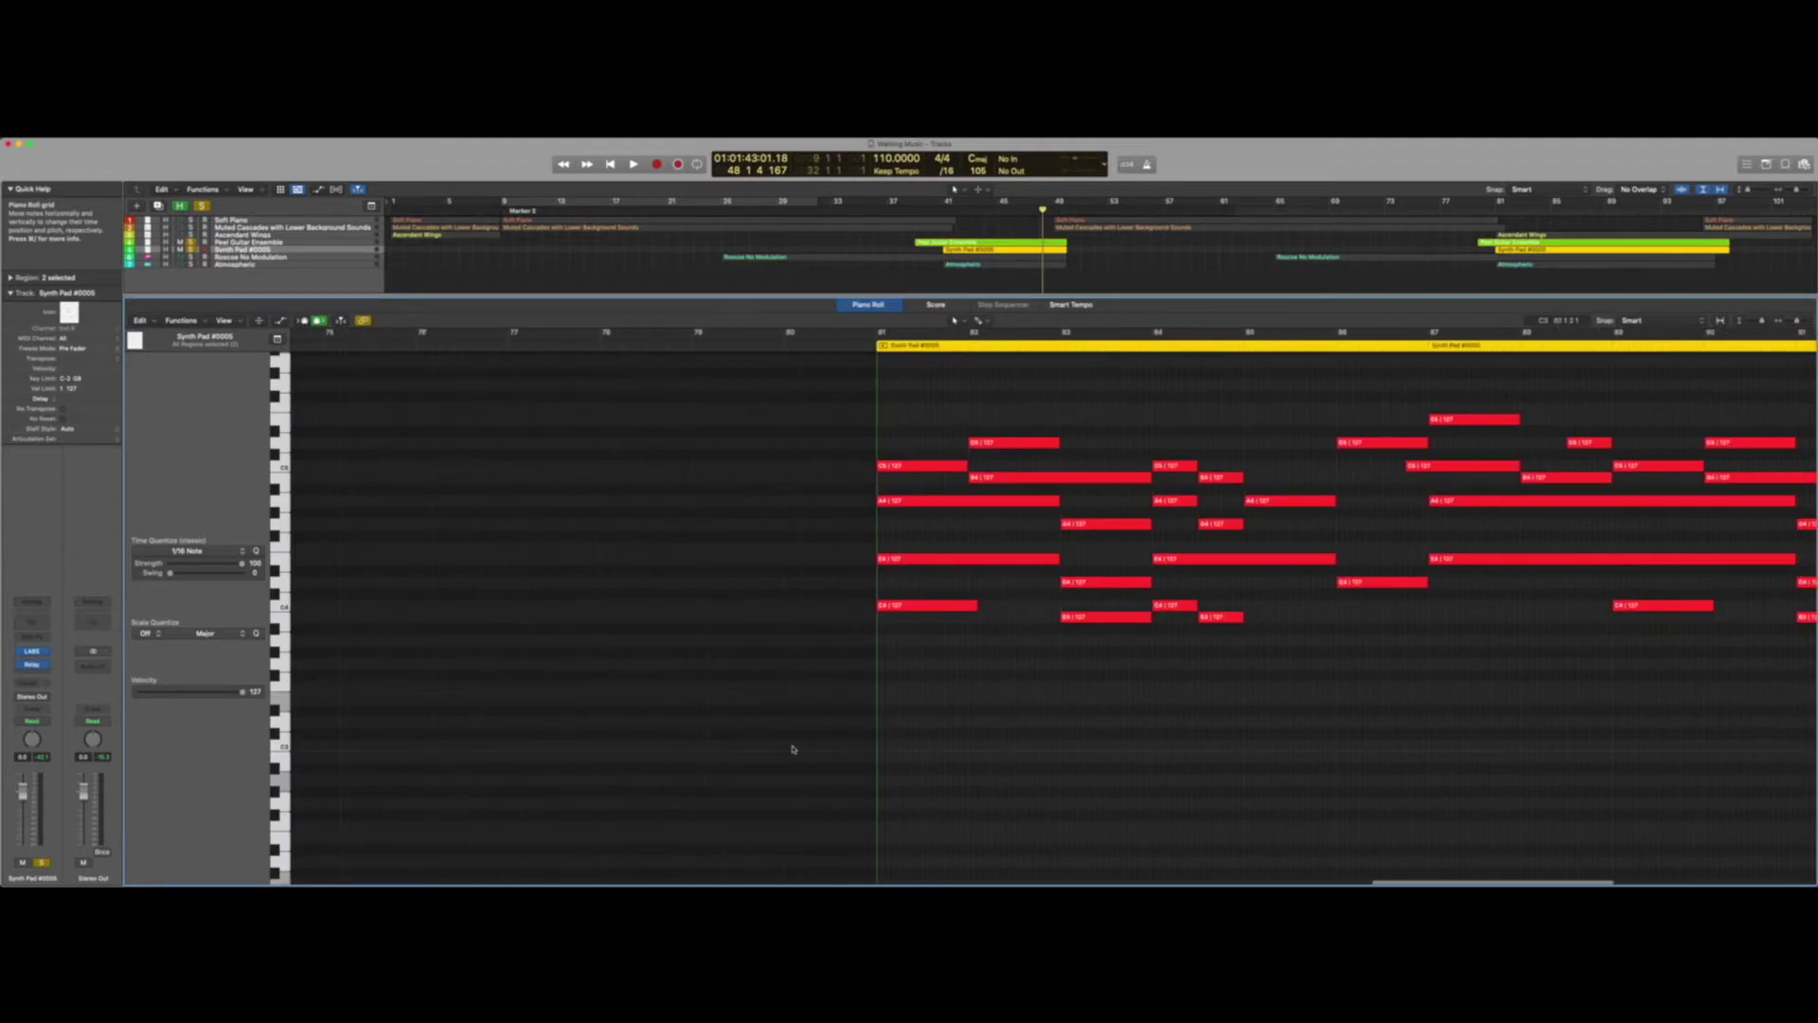
pyautogui.hscroll(4, 1272, 527)
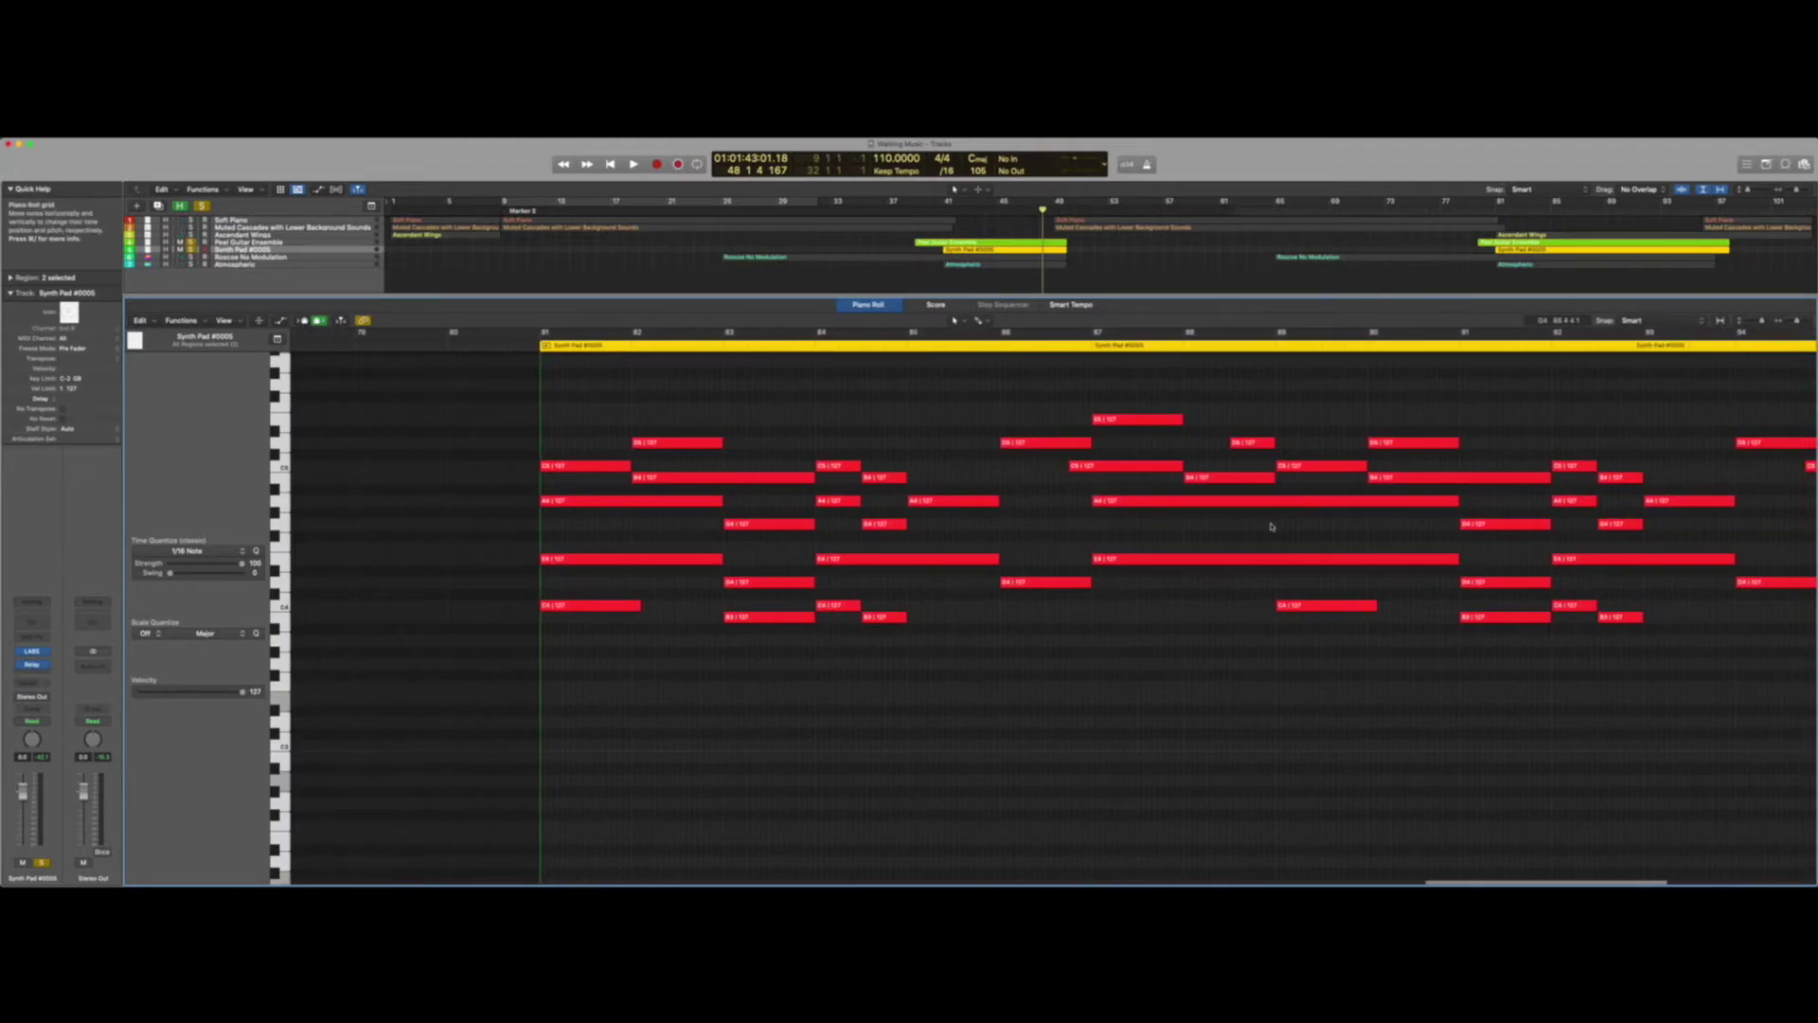
# - Turn off the Peel Guitar Ensemble solo and play the Synth Pad alone from bar 80
pyautogui.click(374, 284)
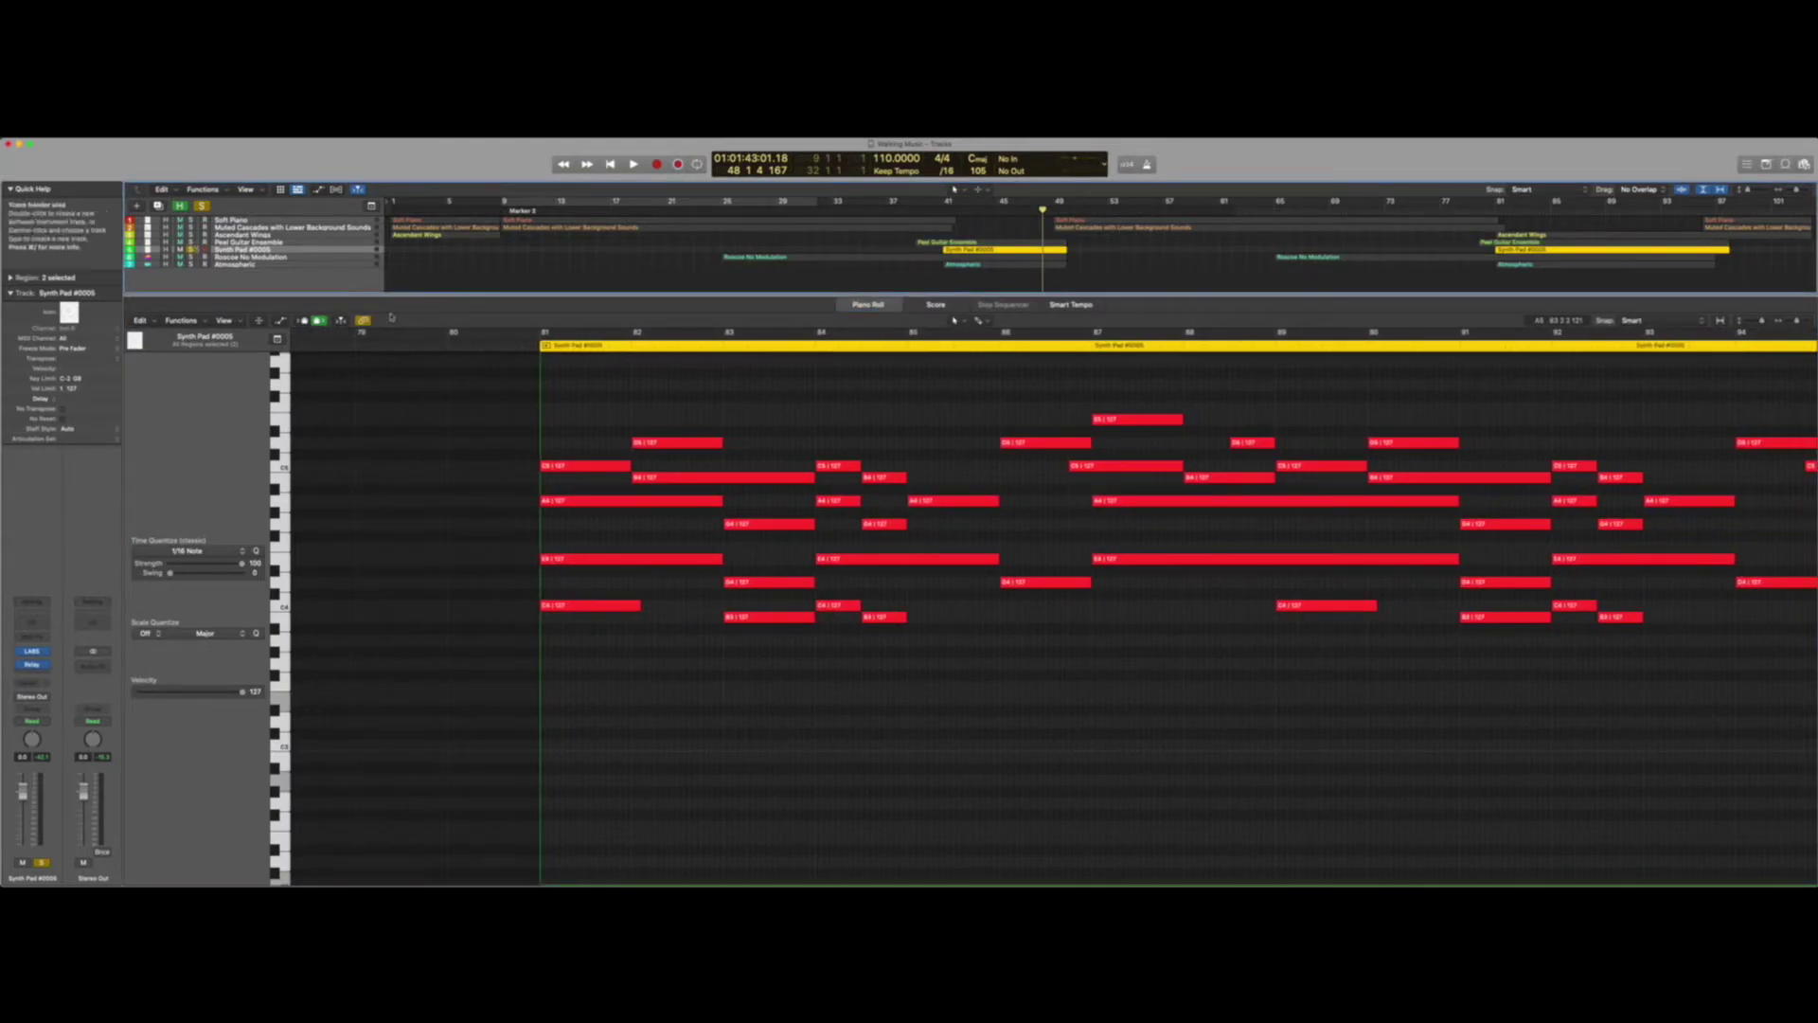
pyautogui.click(528, 342)
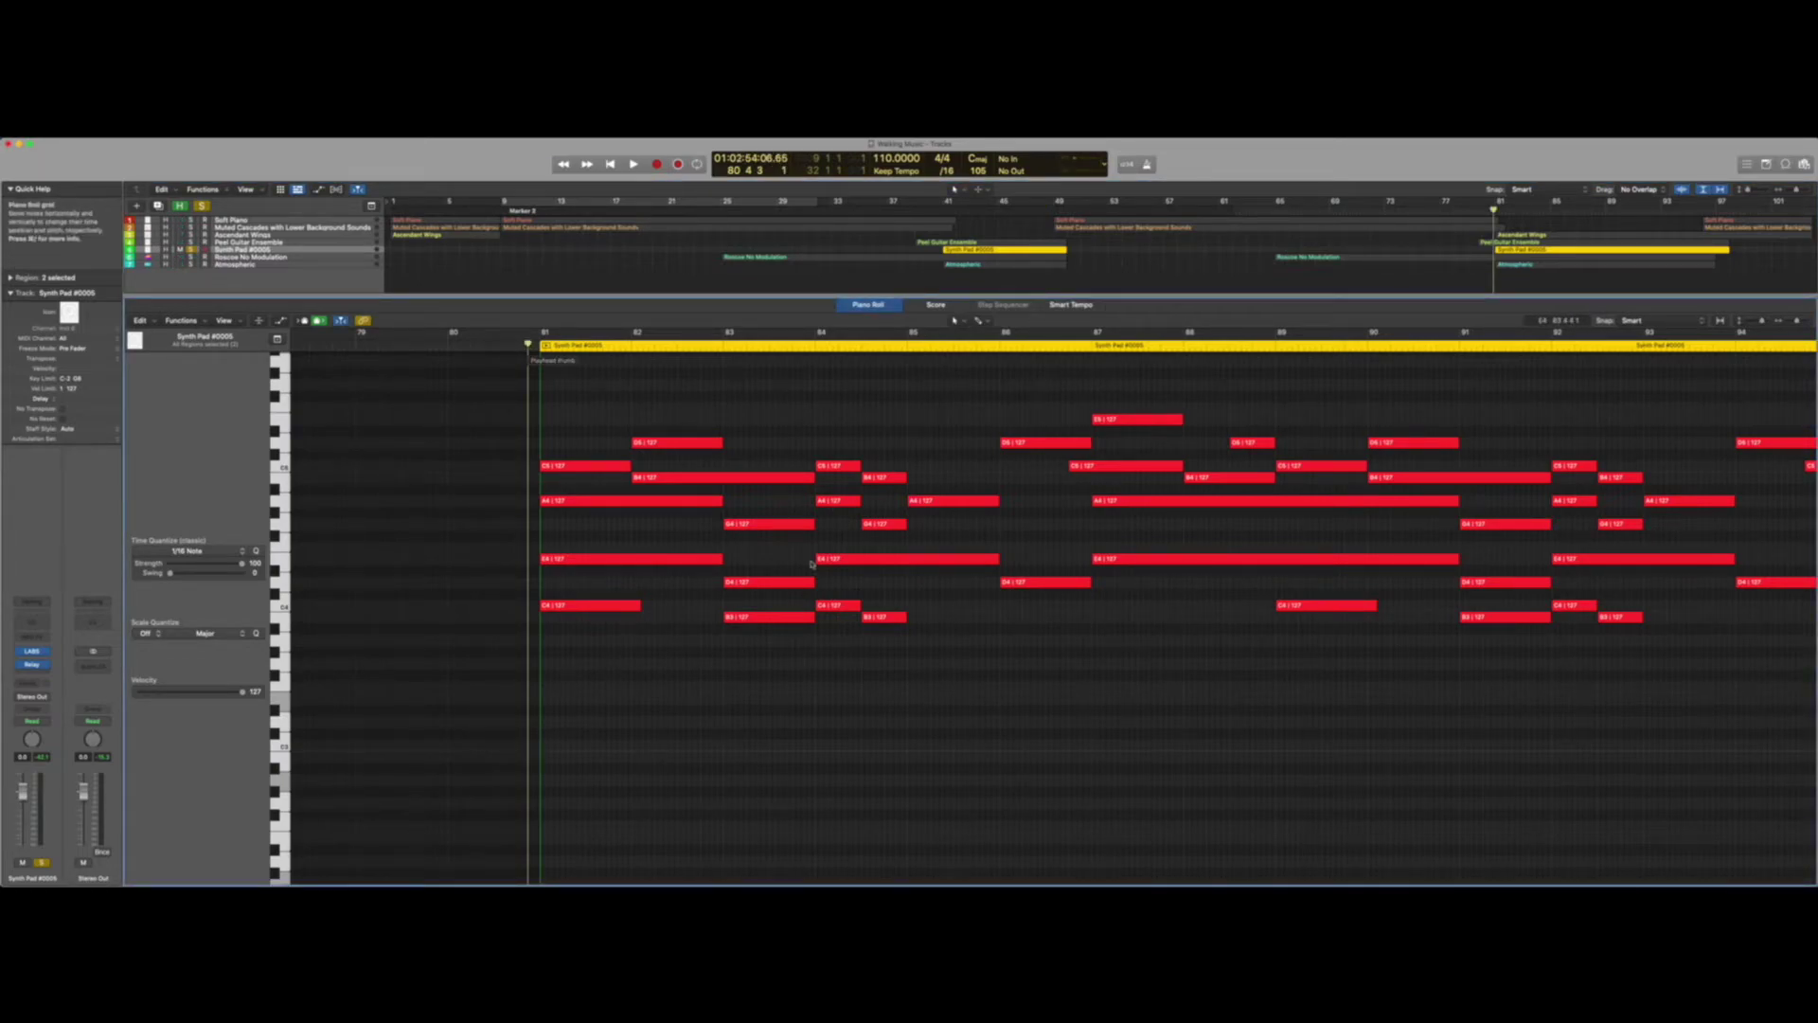
pyautogui.press('space')
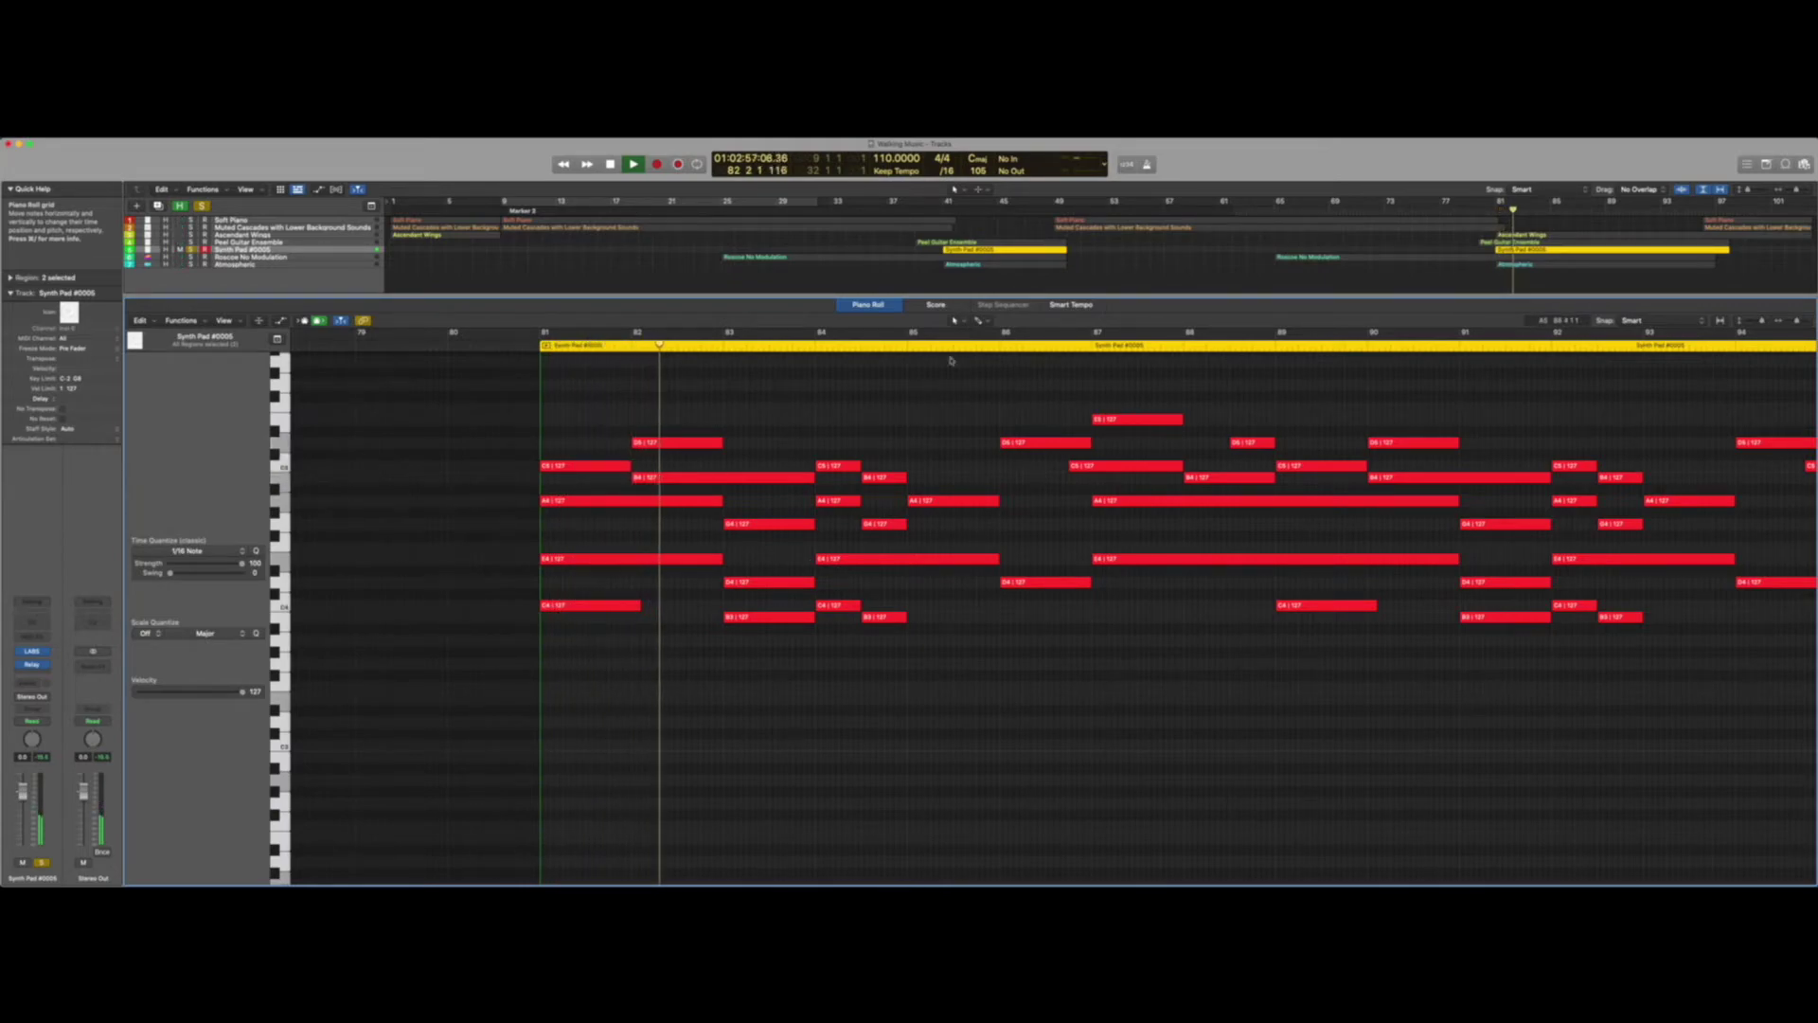
# - Add the Peel Guitar Ensemble to the soloed Synth Pad playback, show the first guitar region's notes, and clear both solos after stopping
pyautogui.click(191, 242)
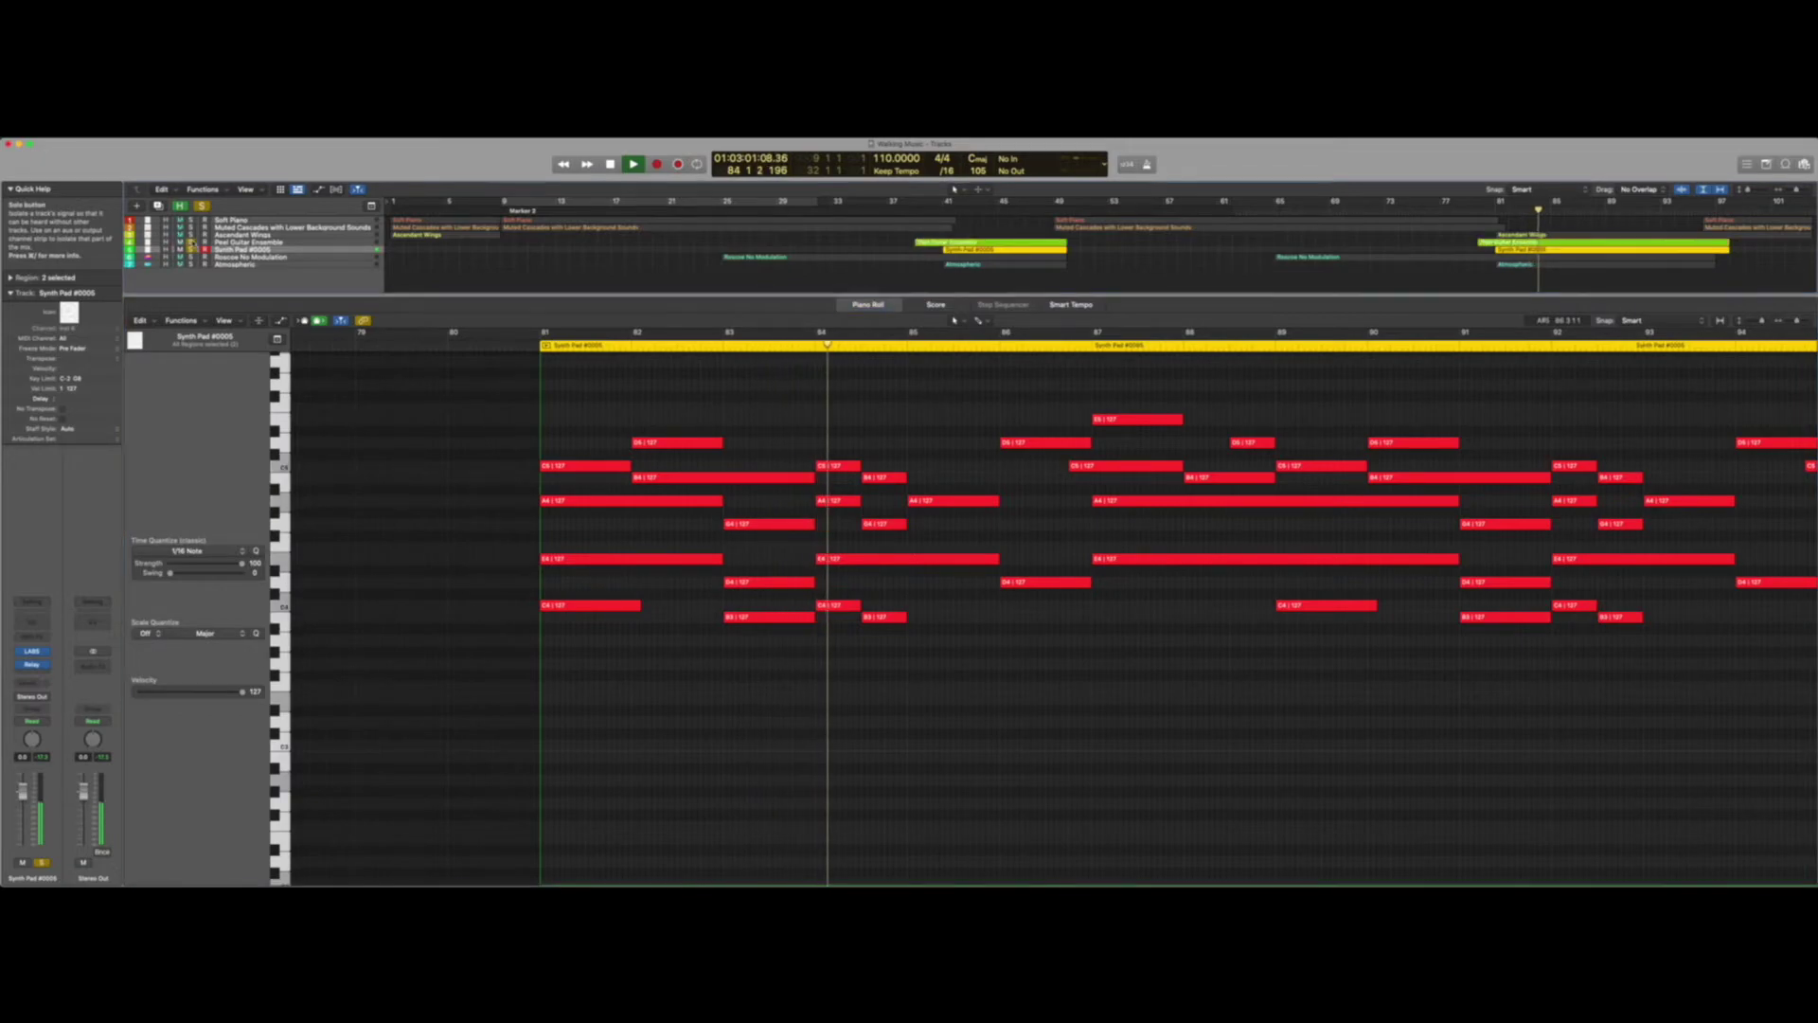
pyautogui.click(993, 245)
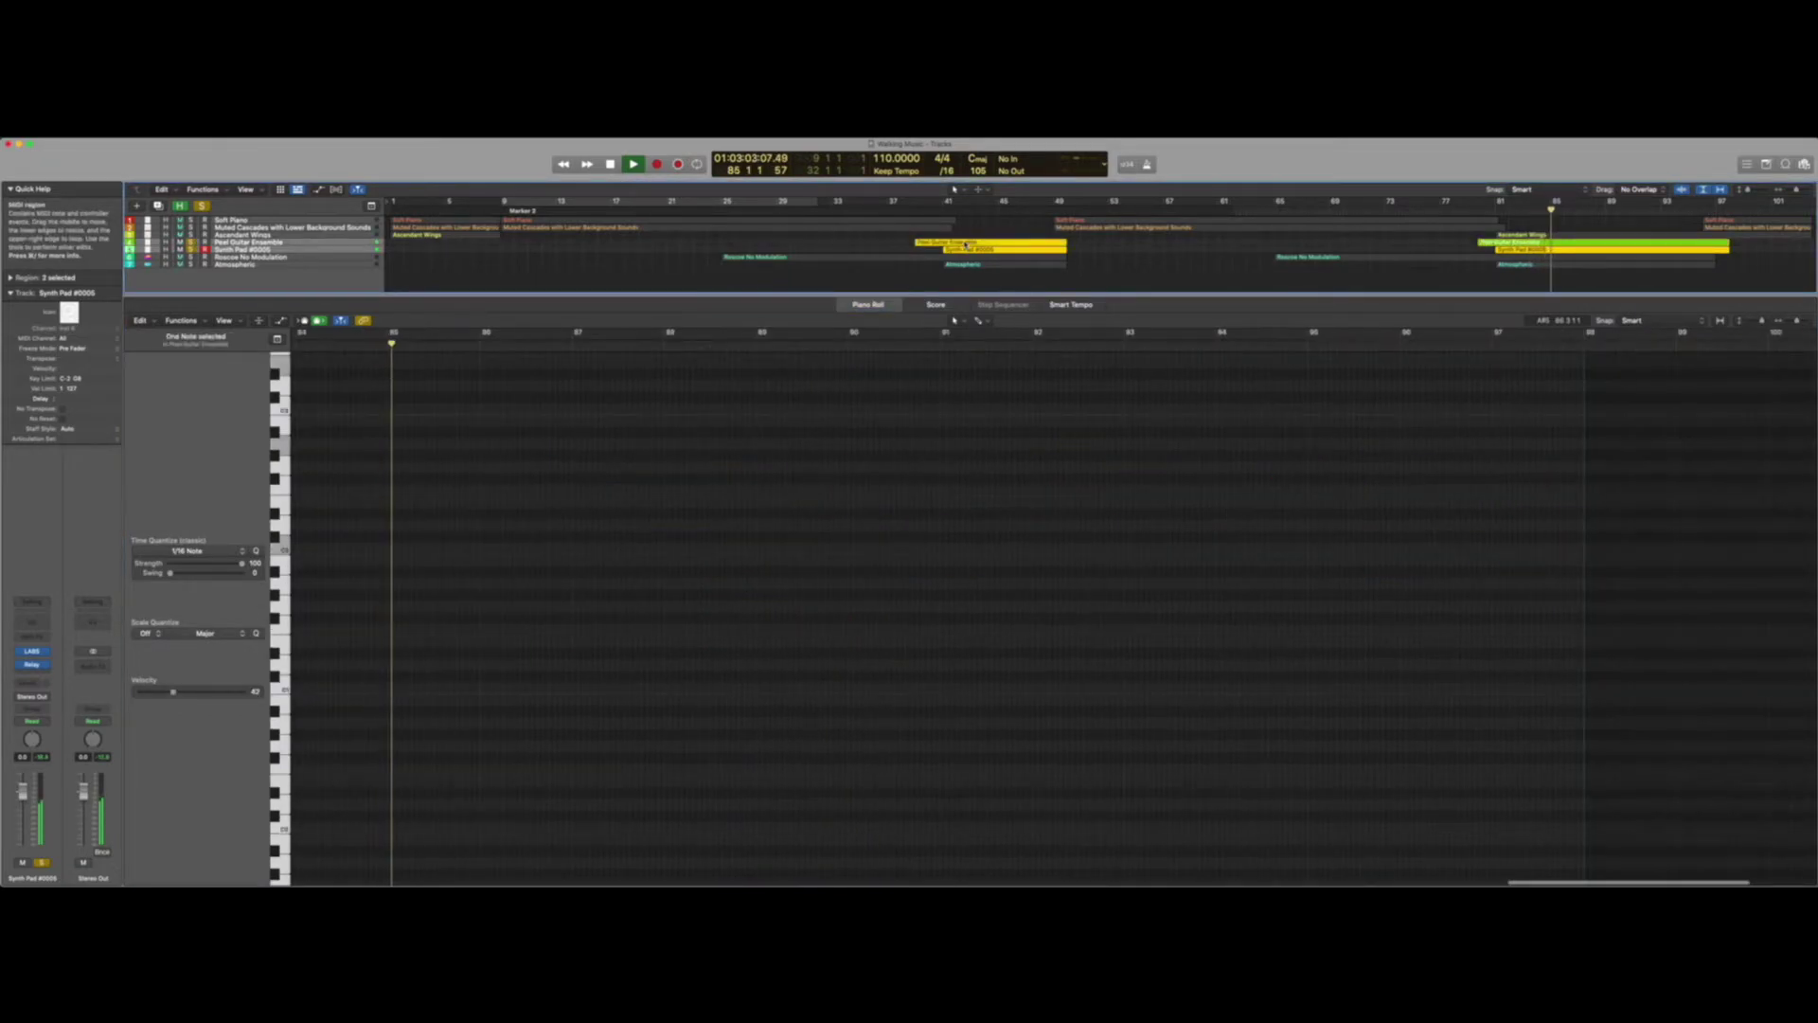
pyautogui.keyDown('shift'); pyautogui.click(993, 248); pyautogui.keyUp('shift')
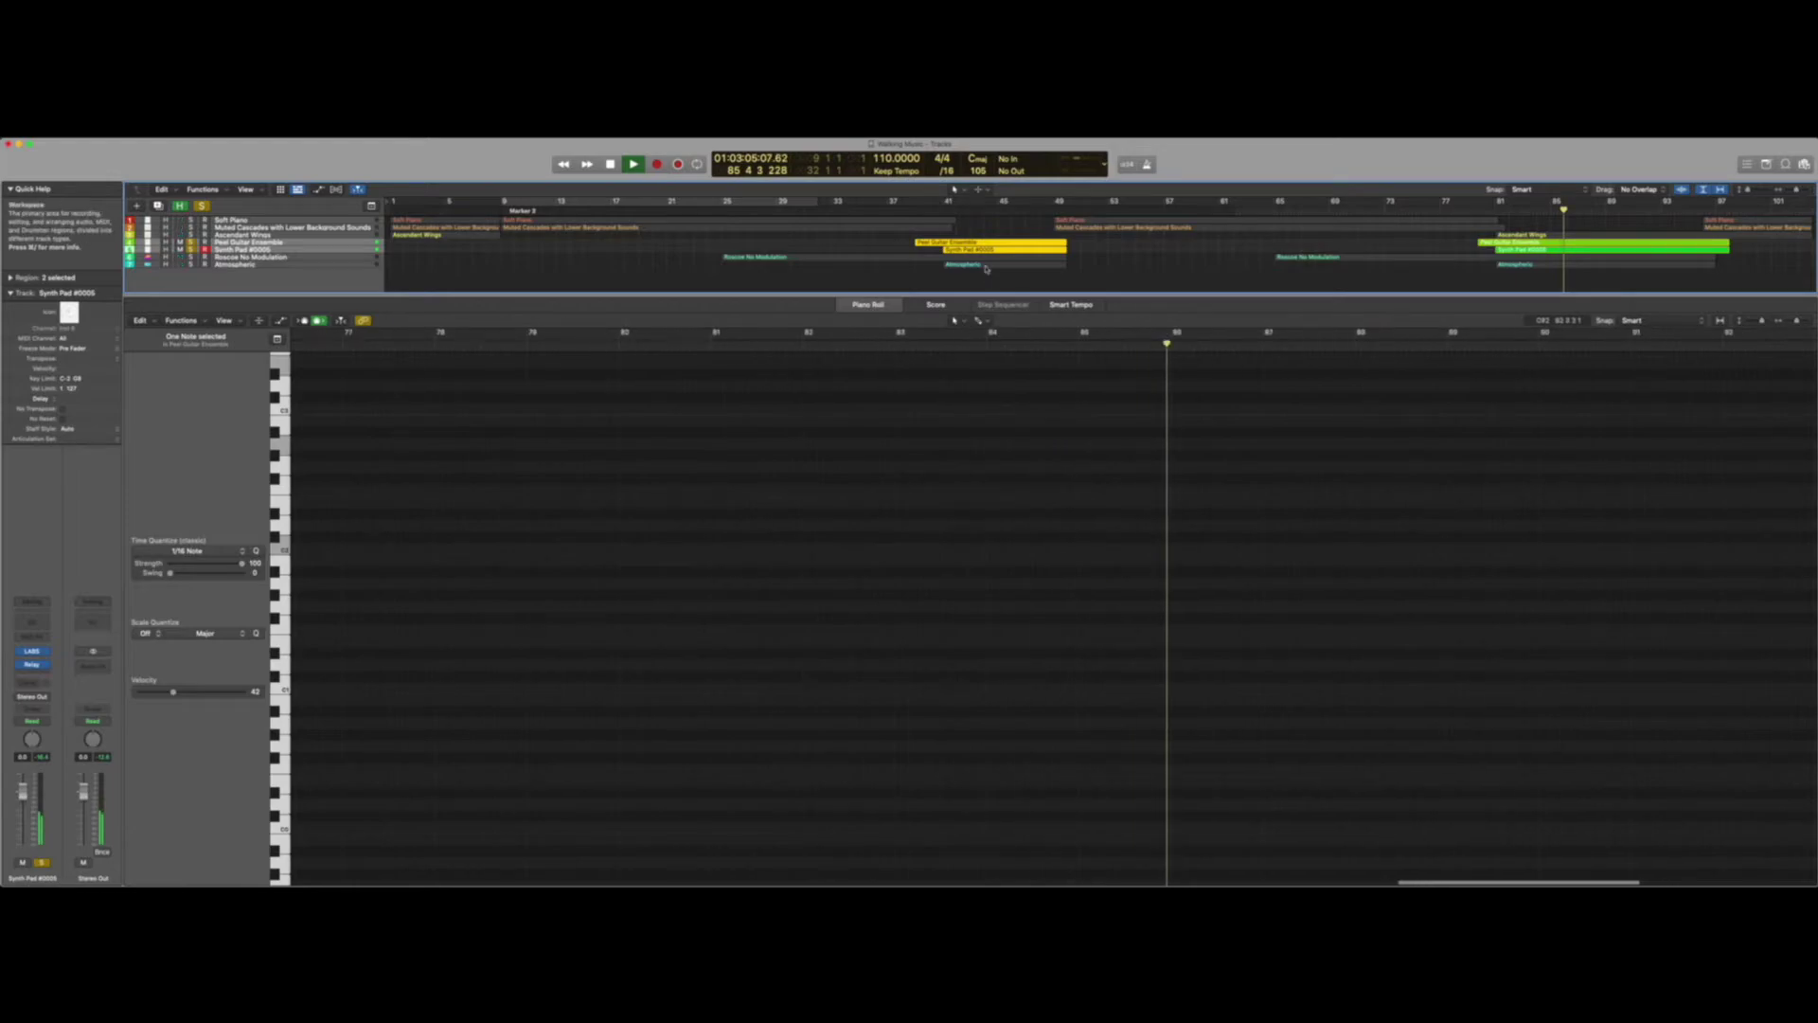
pyautogui.click(986, 242)
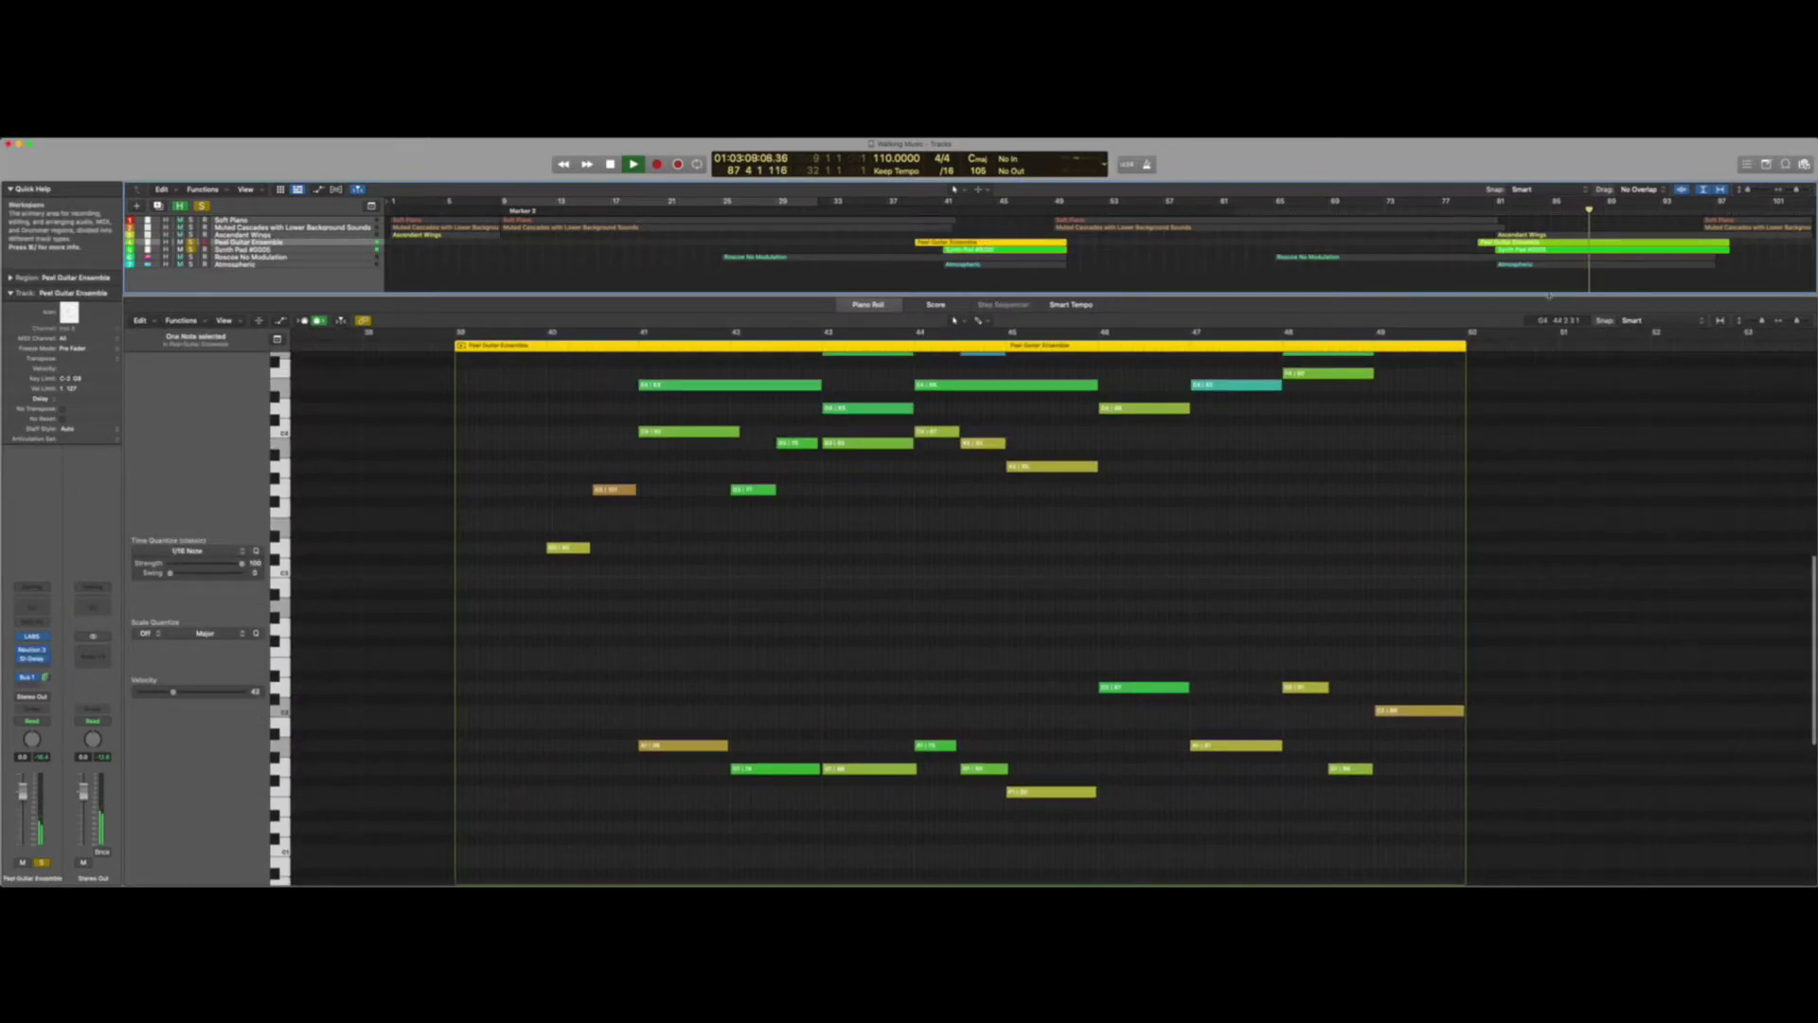
pyautogui.press('space')
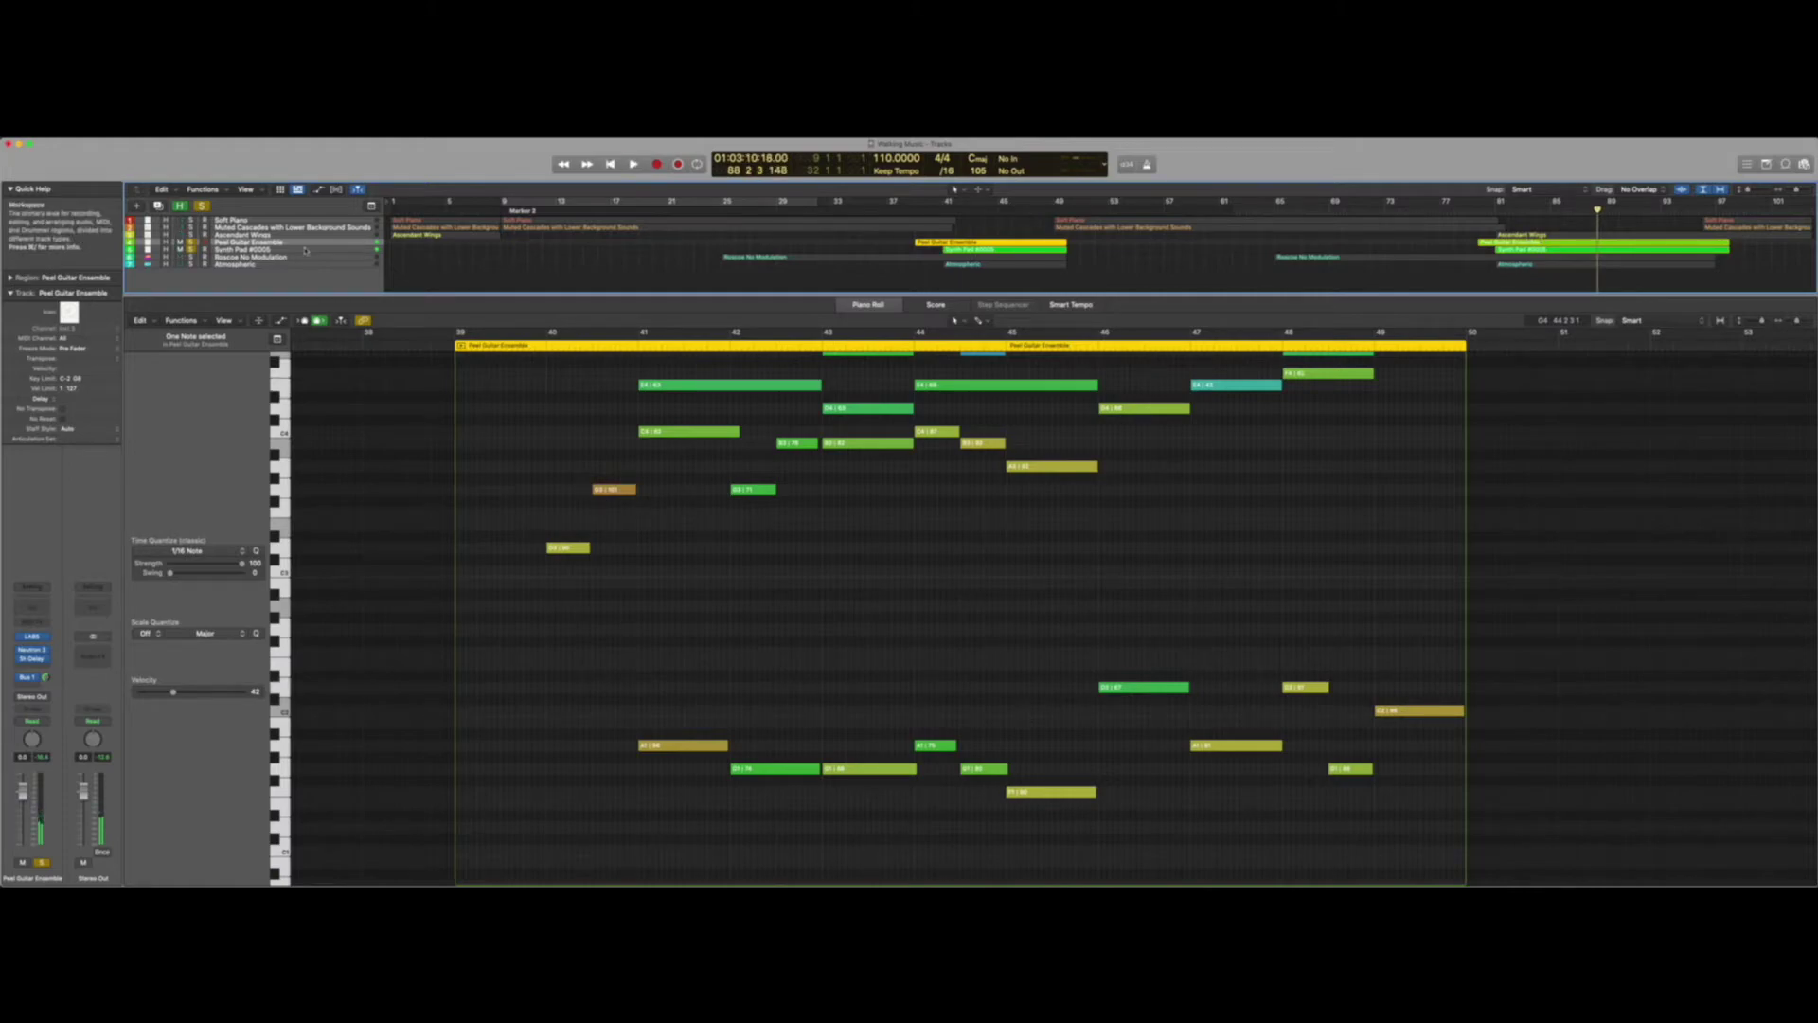
pyautogui.click(190, 242)
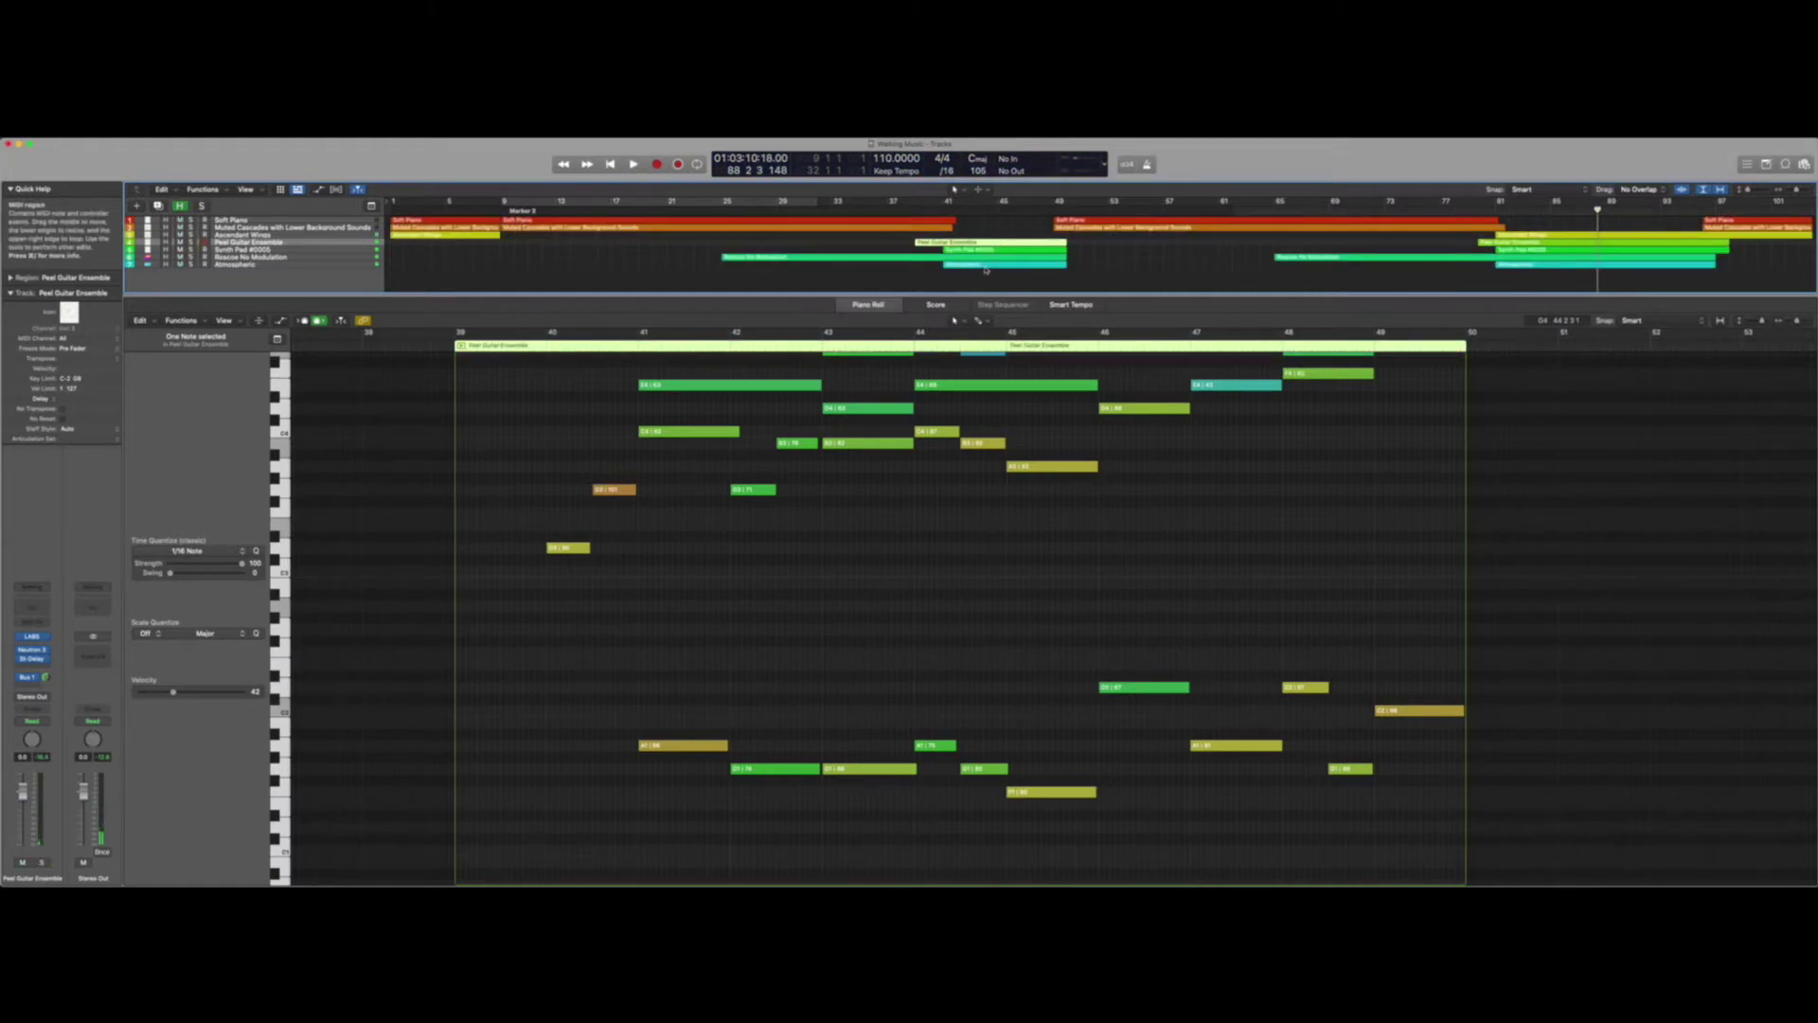
# - Show the first Atmospheric region's notes and review the track's Hybrid Keys instrument in Kontakt
pyautogui.click(983, 267)
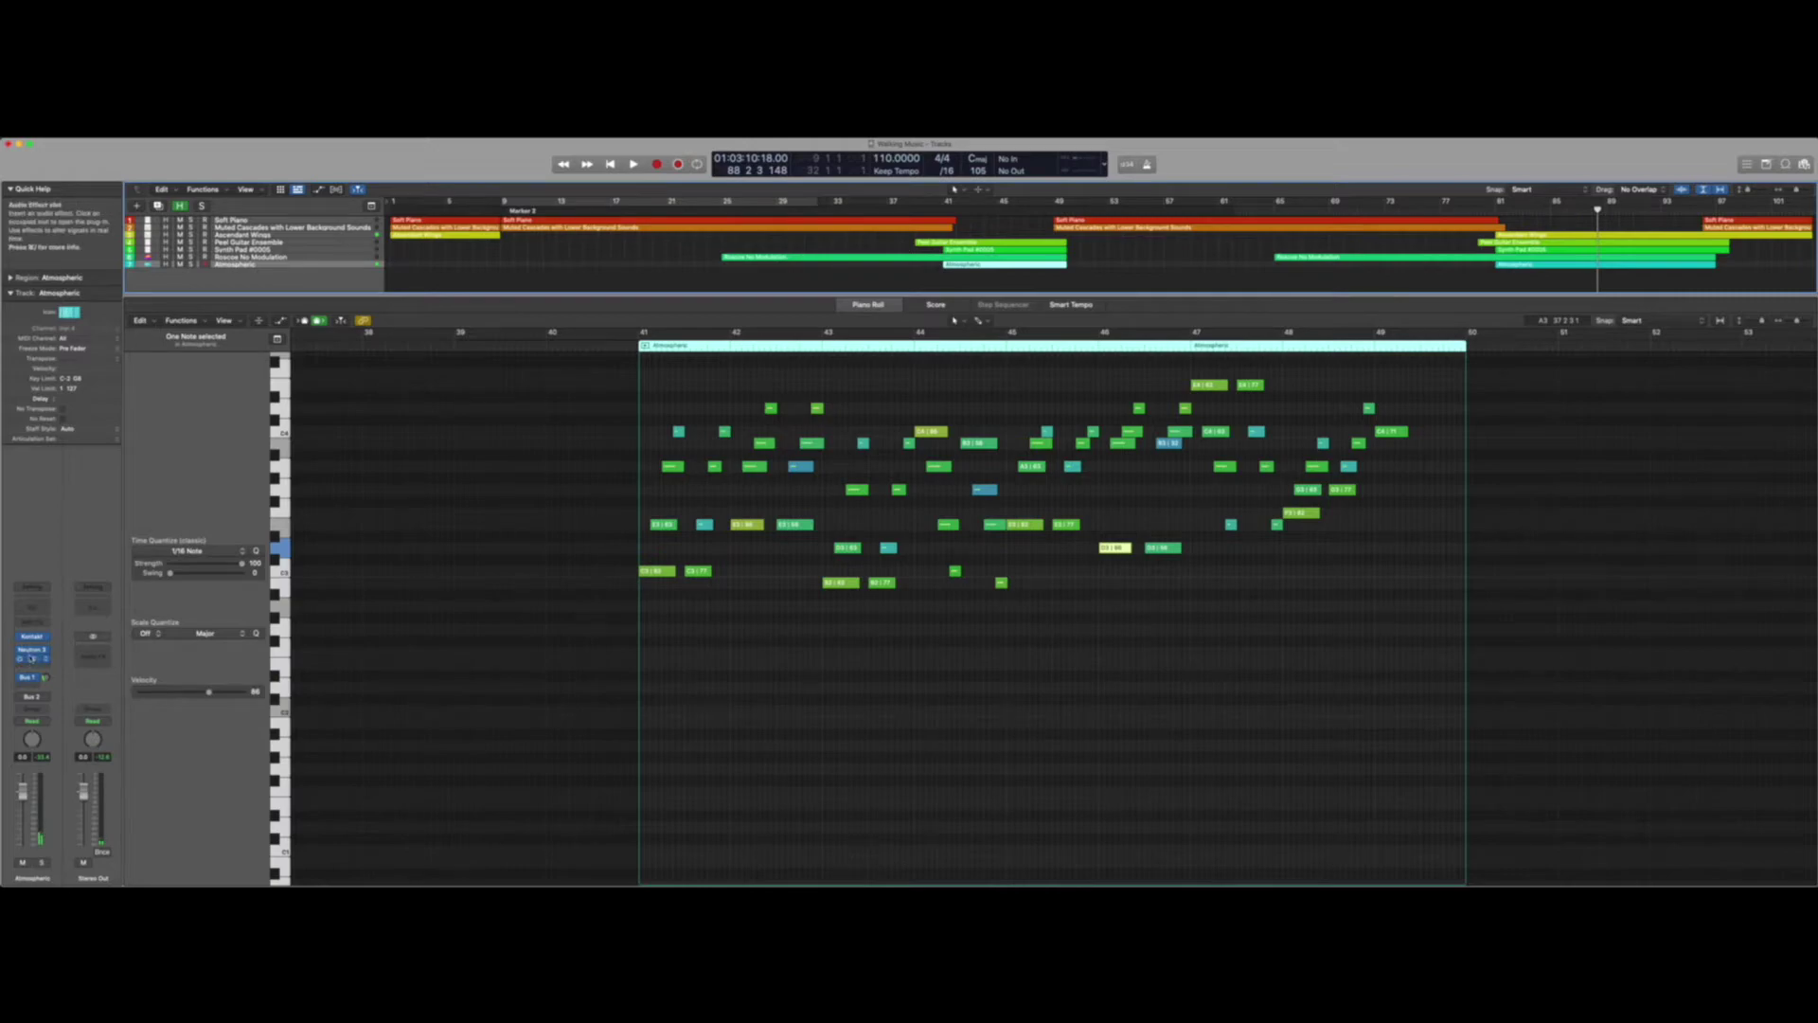
pyautogui.click(32, 637)
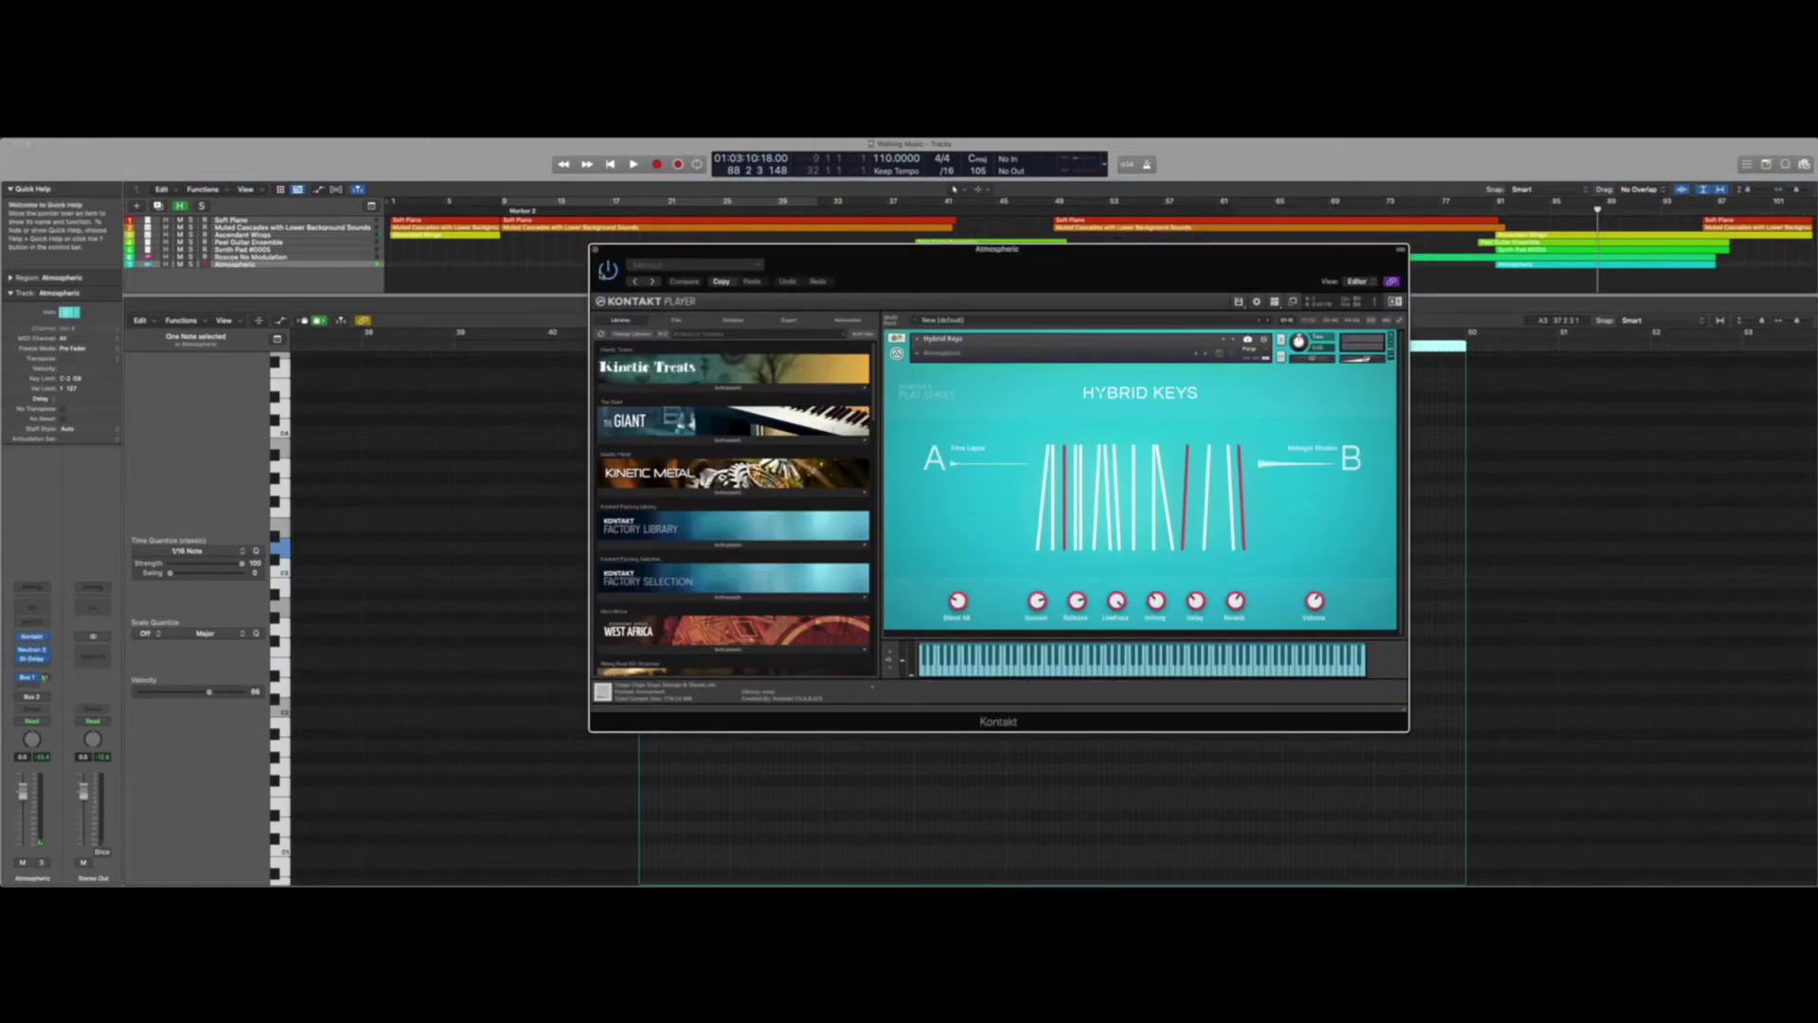
pyautogui.click(594, 251)
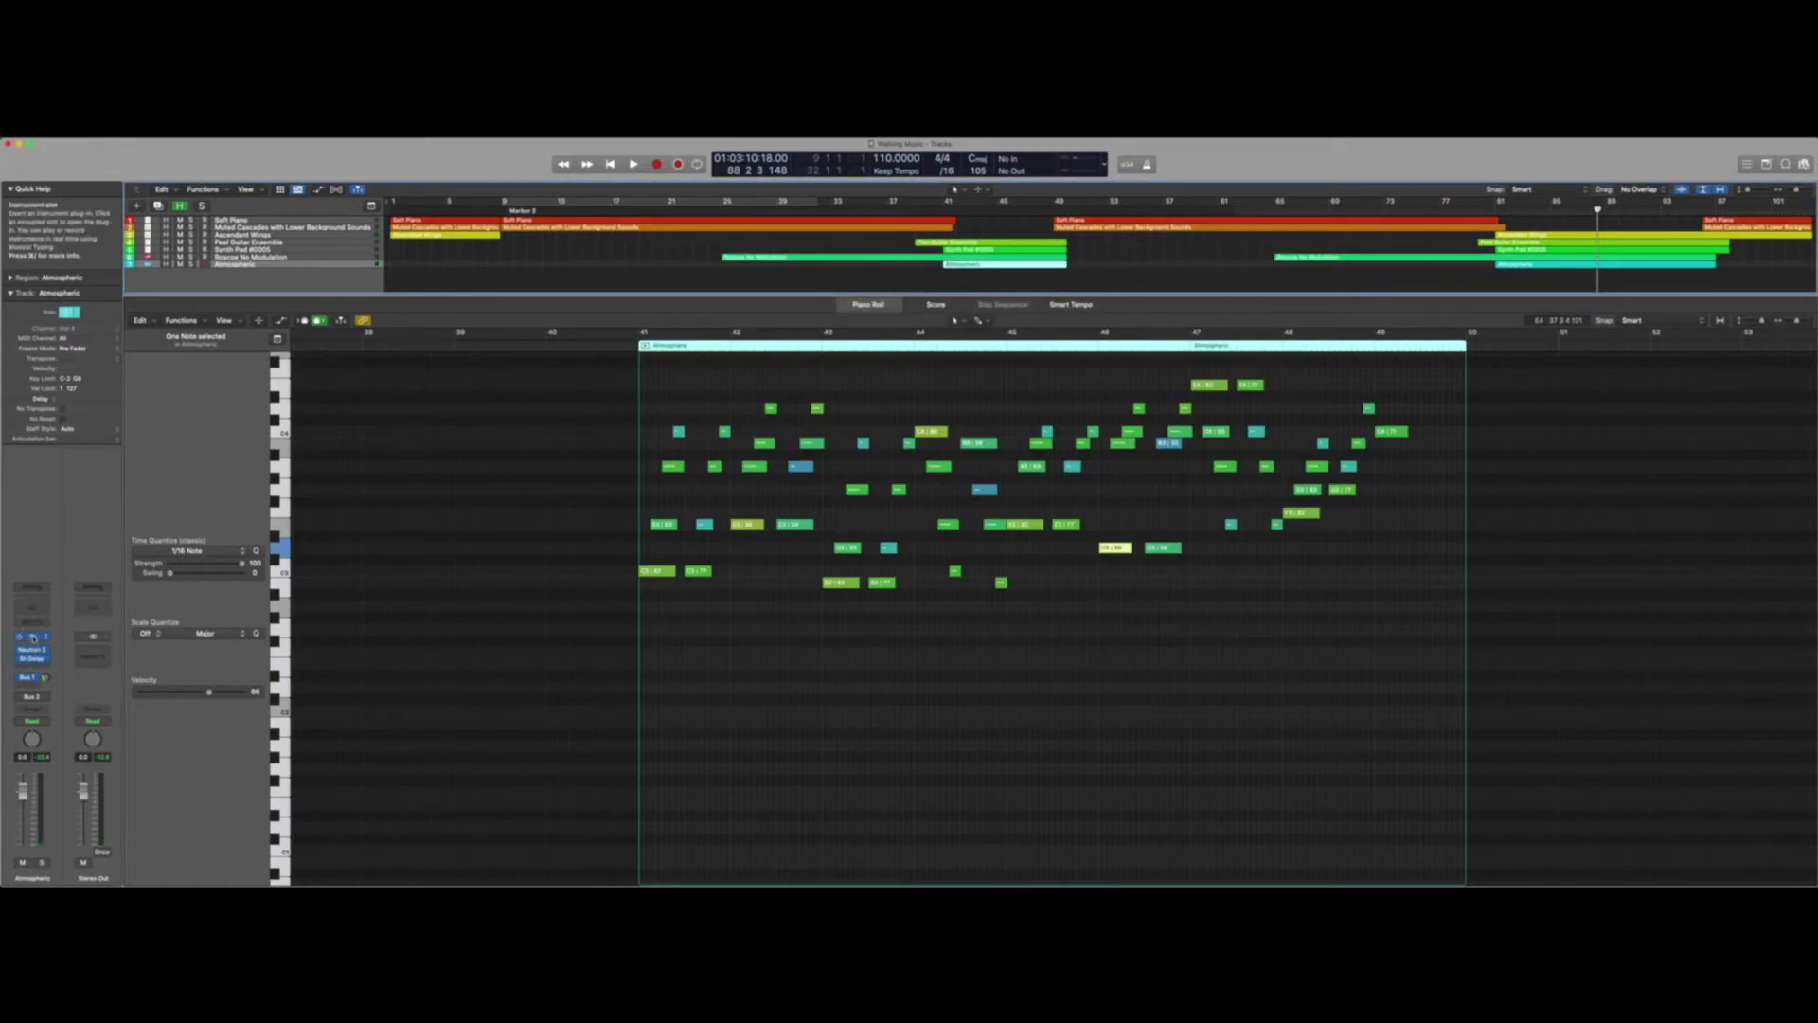
pyautogui.click(32, 637)
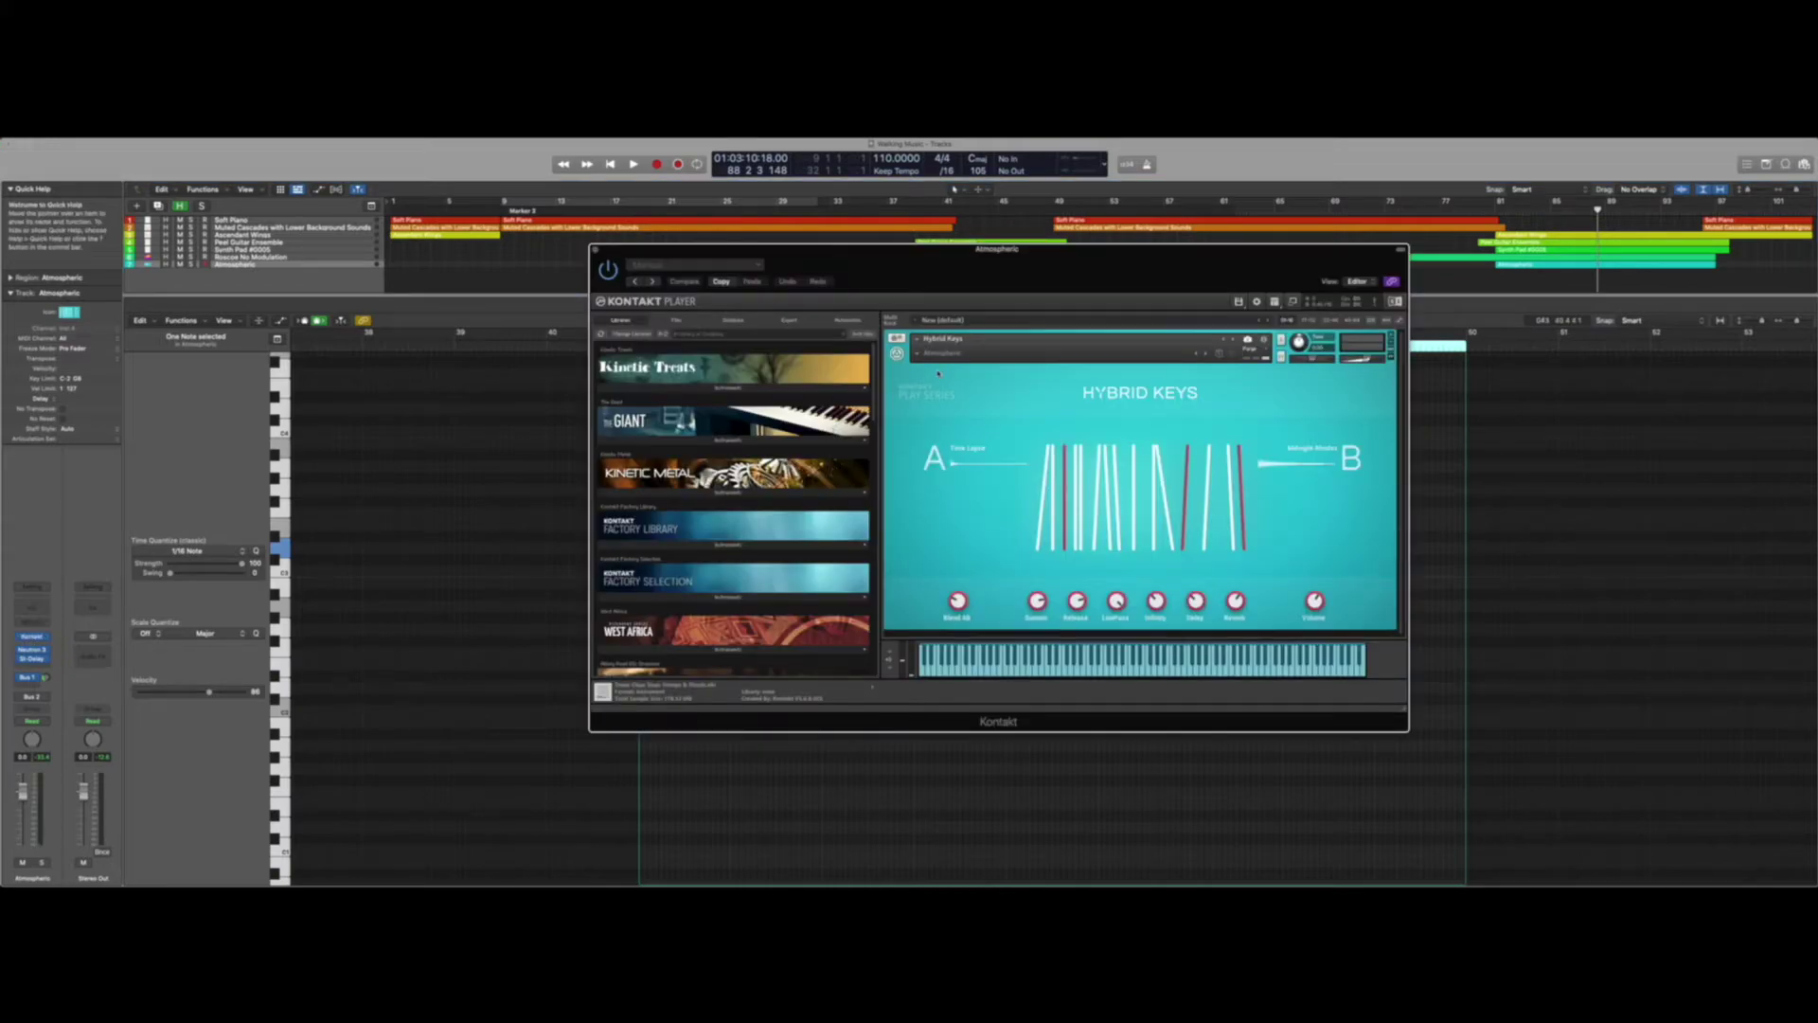
pyautogui.click(596, 251)
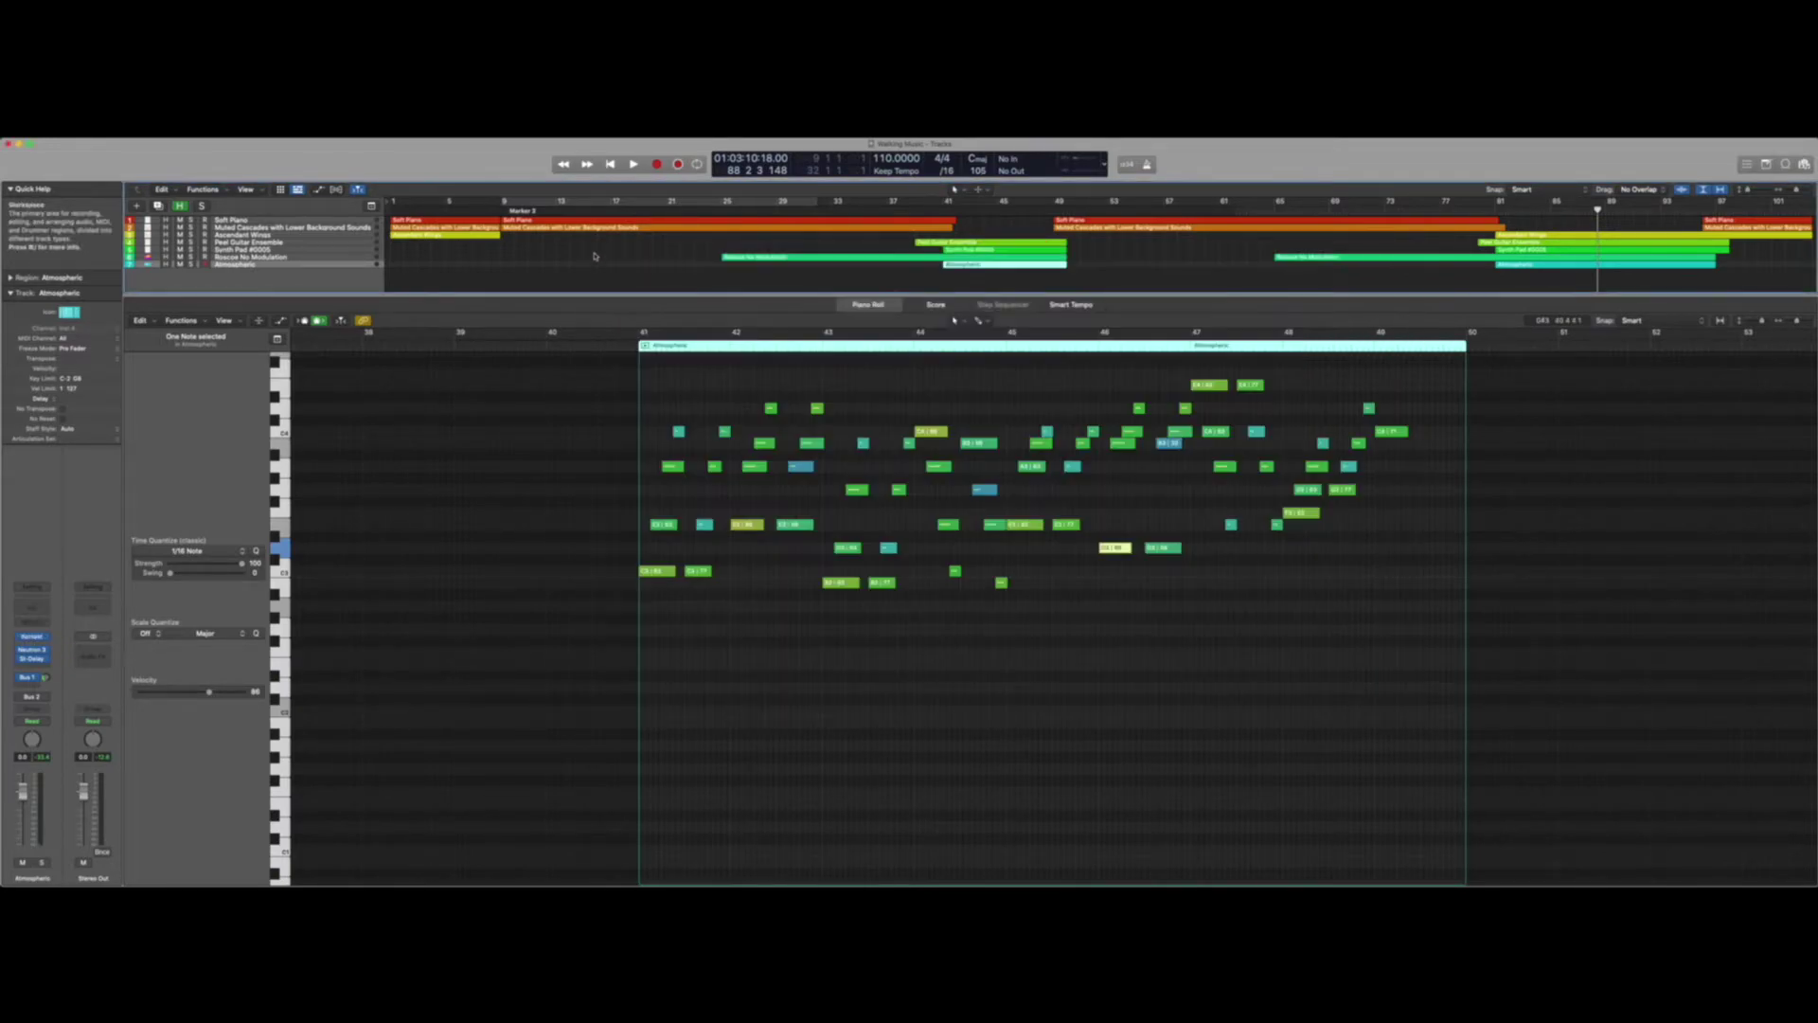
# - Solo the Atmospheric track and listen to its part from just before bar 41
pyautogui.press('s')
pyautogui.click(624, 341)
pyautogui.press('space')
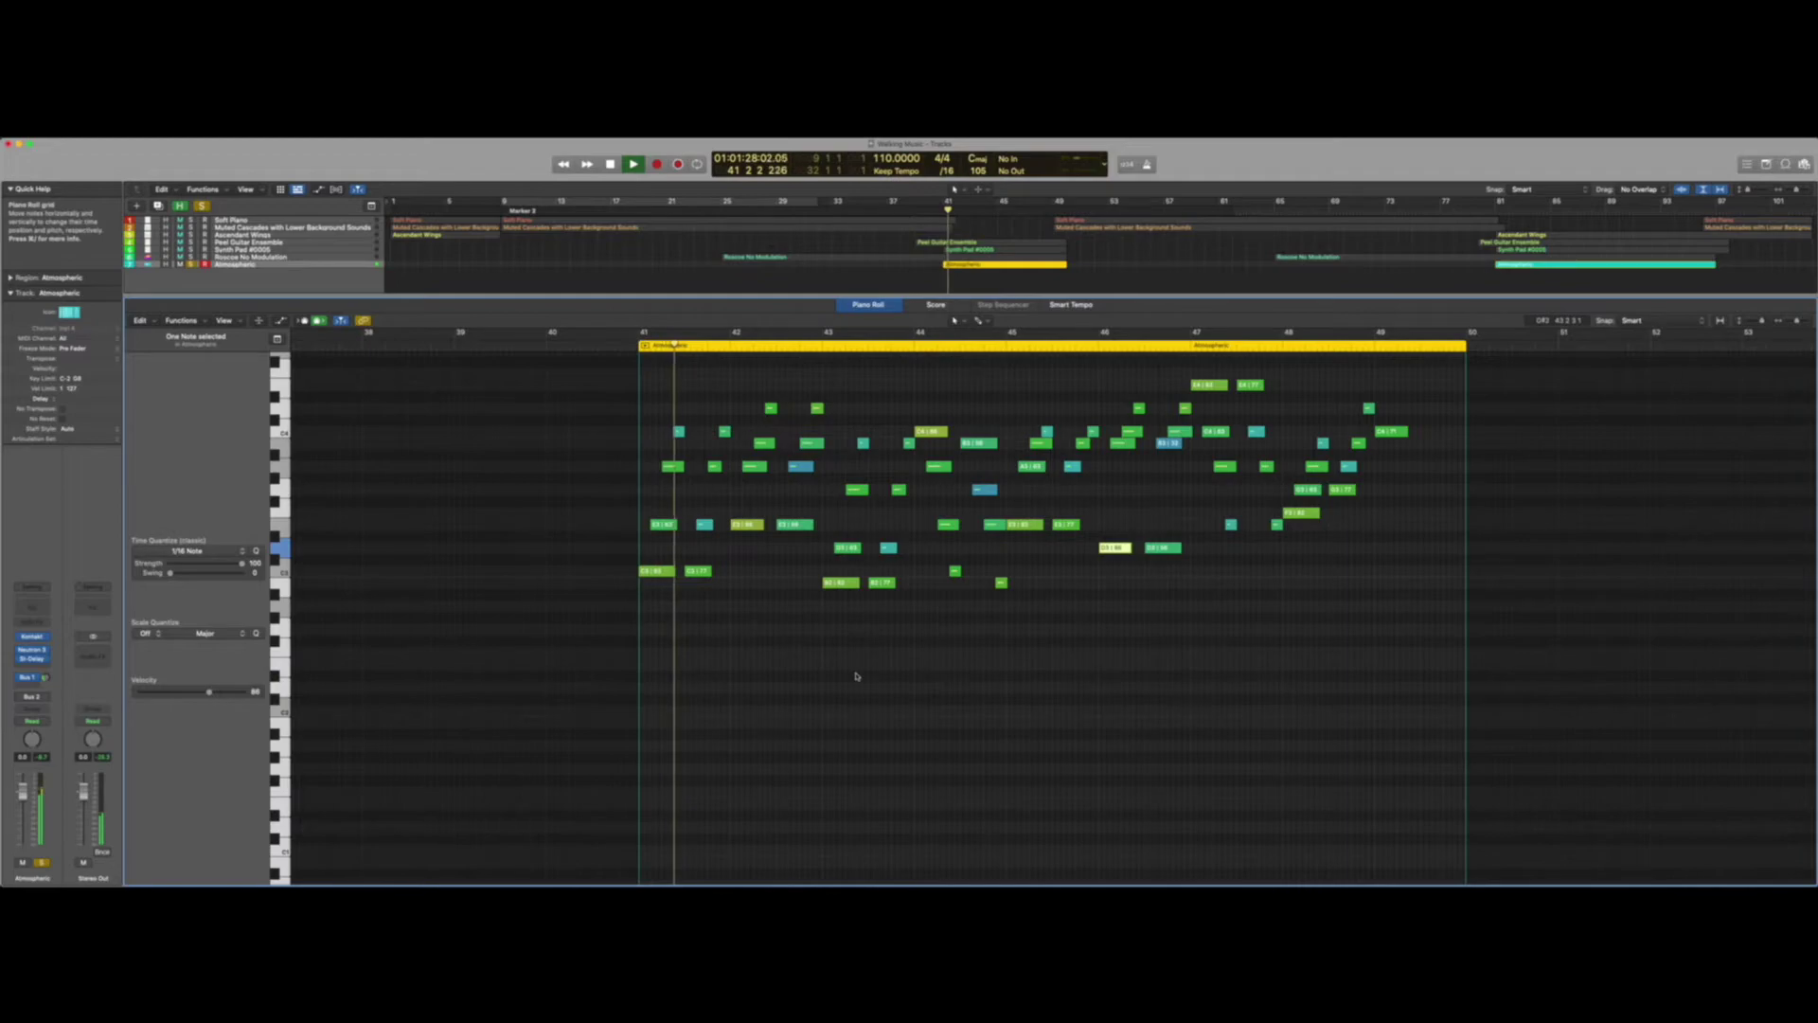
pyautogui.scroll(3, 855, 676)
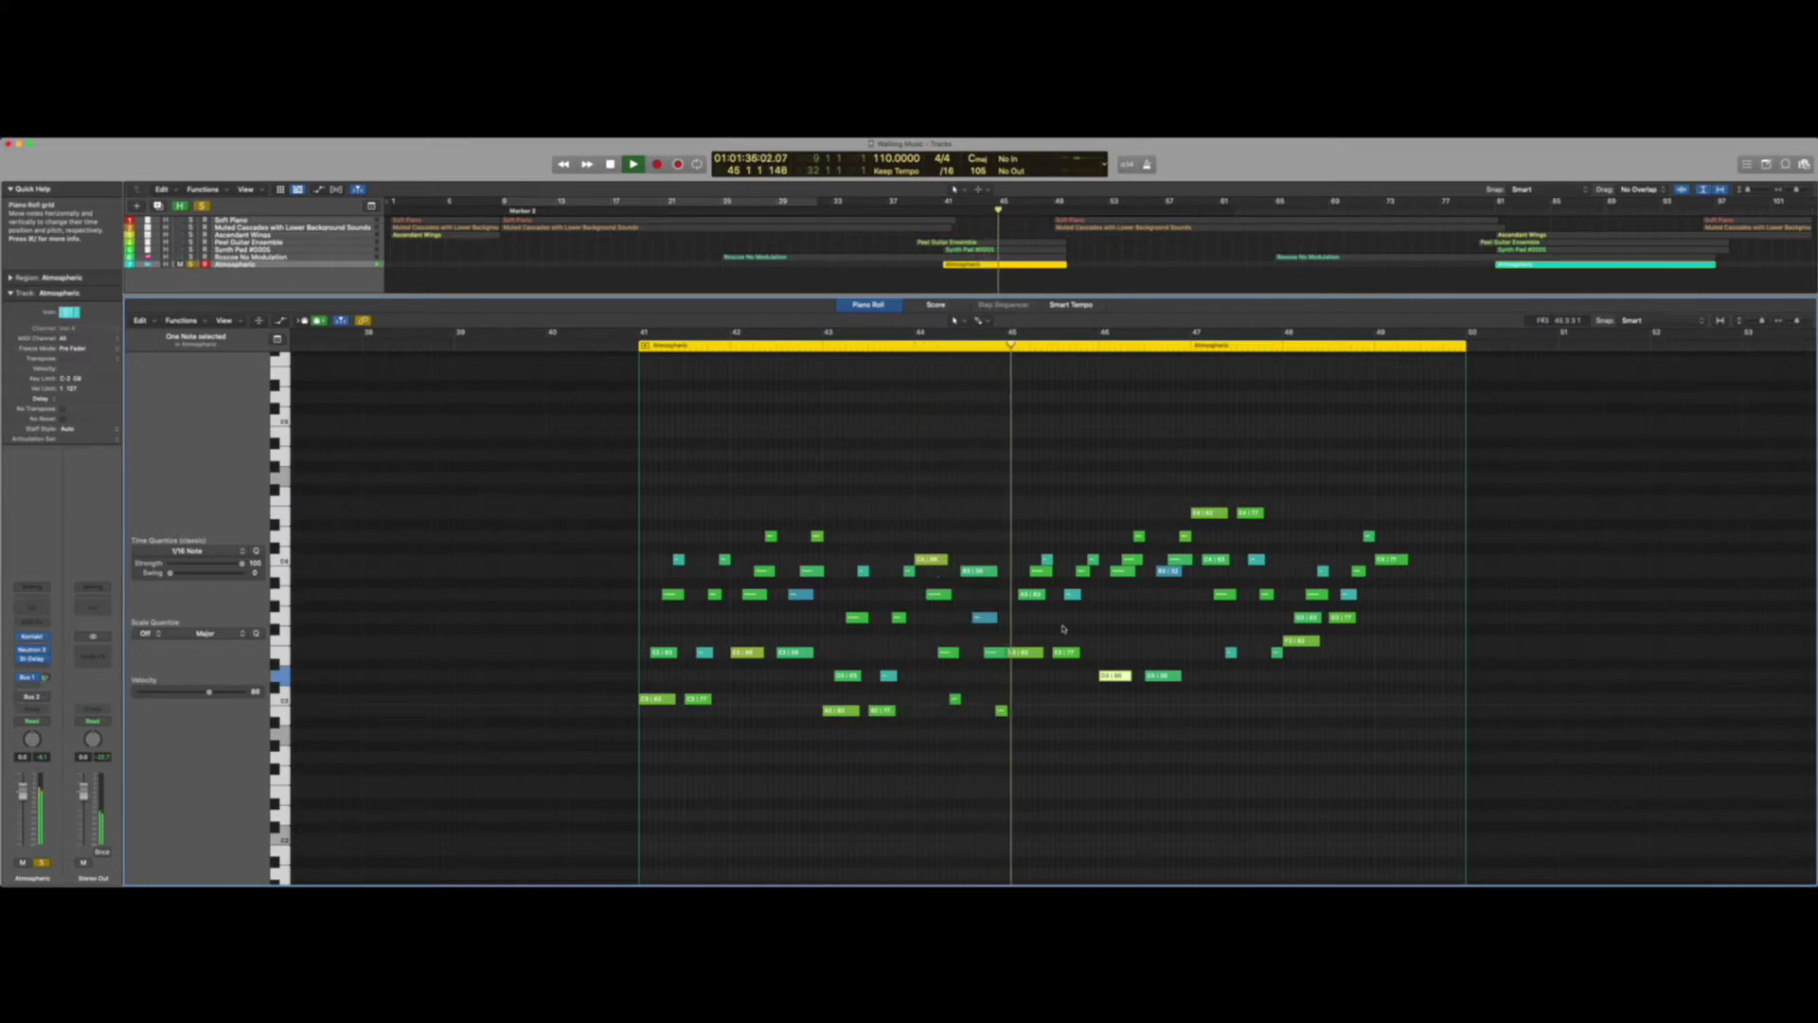
pyautogui.press('space')
# - Solo the Peel Guitar Ensemble and Synth Pad along with Atmospheric, close the Piano Roll and play from bar 40
pyautogui.click(191, 244)
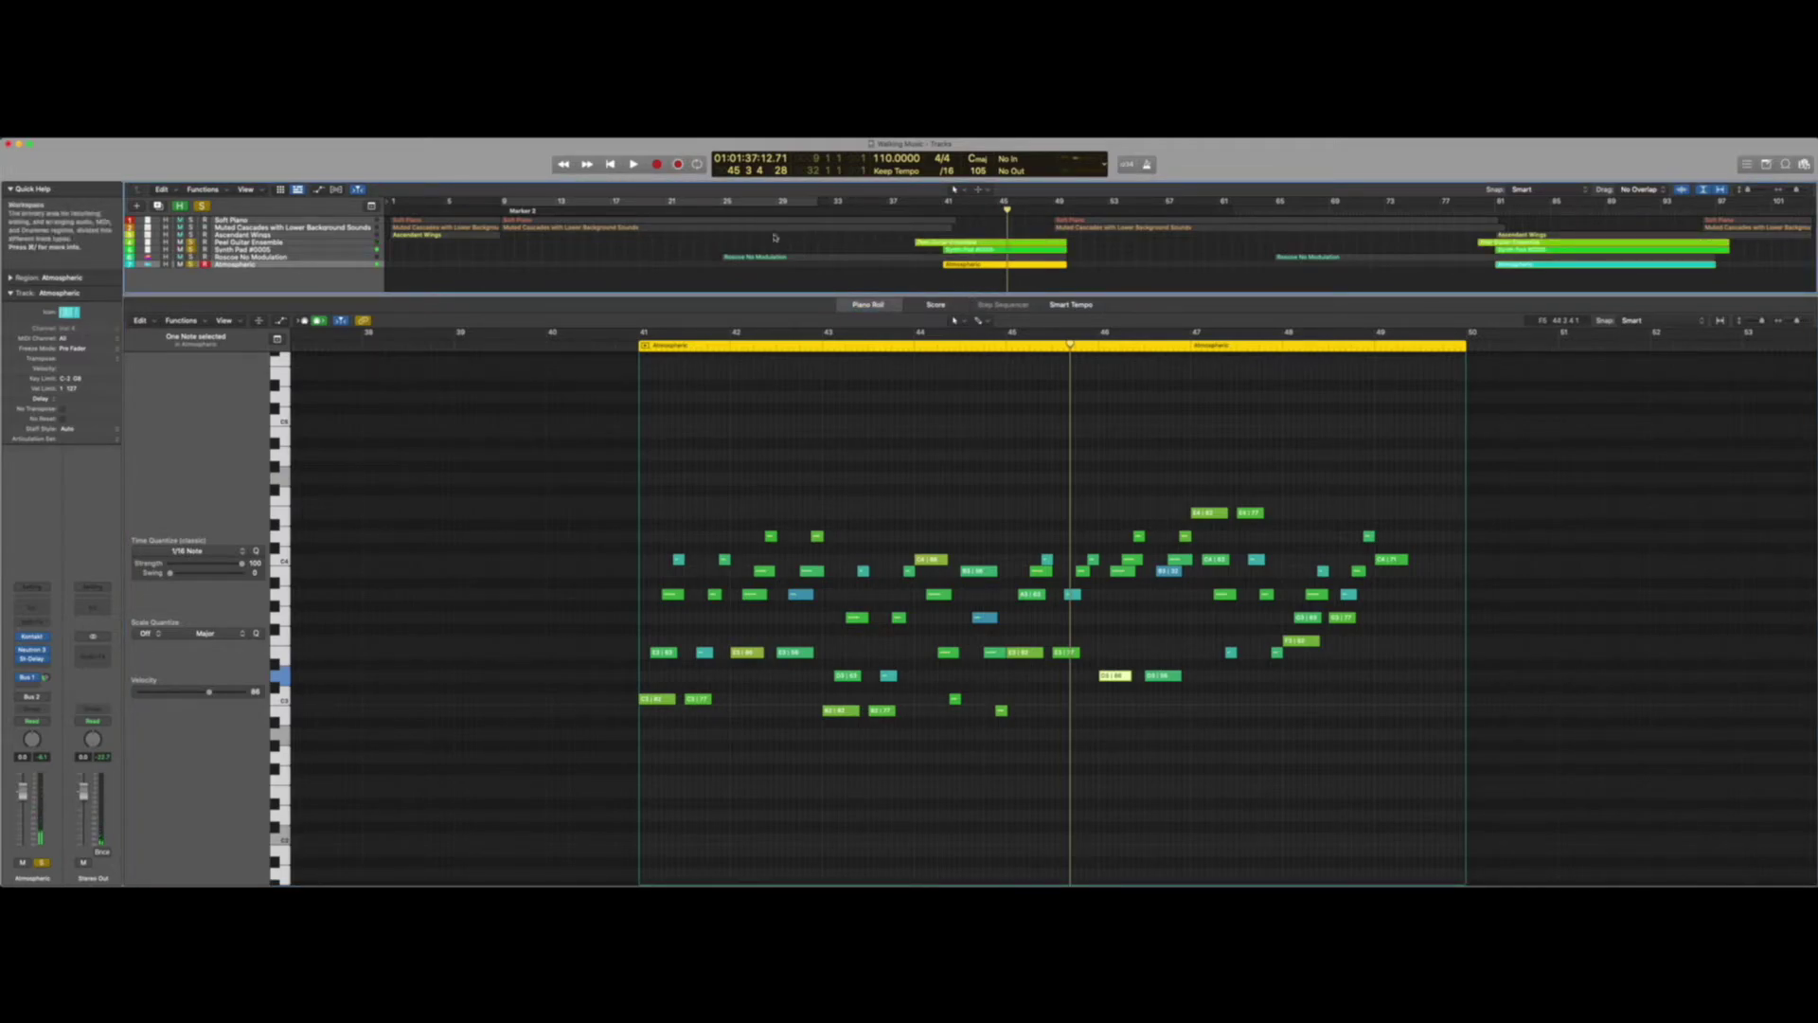
pyautogui.press('e')
pyautogui.click(943, 205)
pyautogui.moveTo(942, 207); pyautogui.dragTo(929, 208)
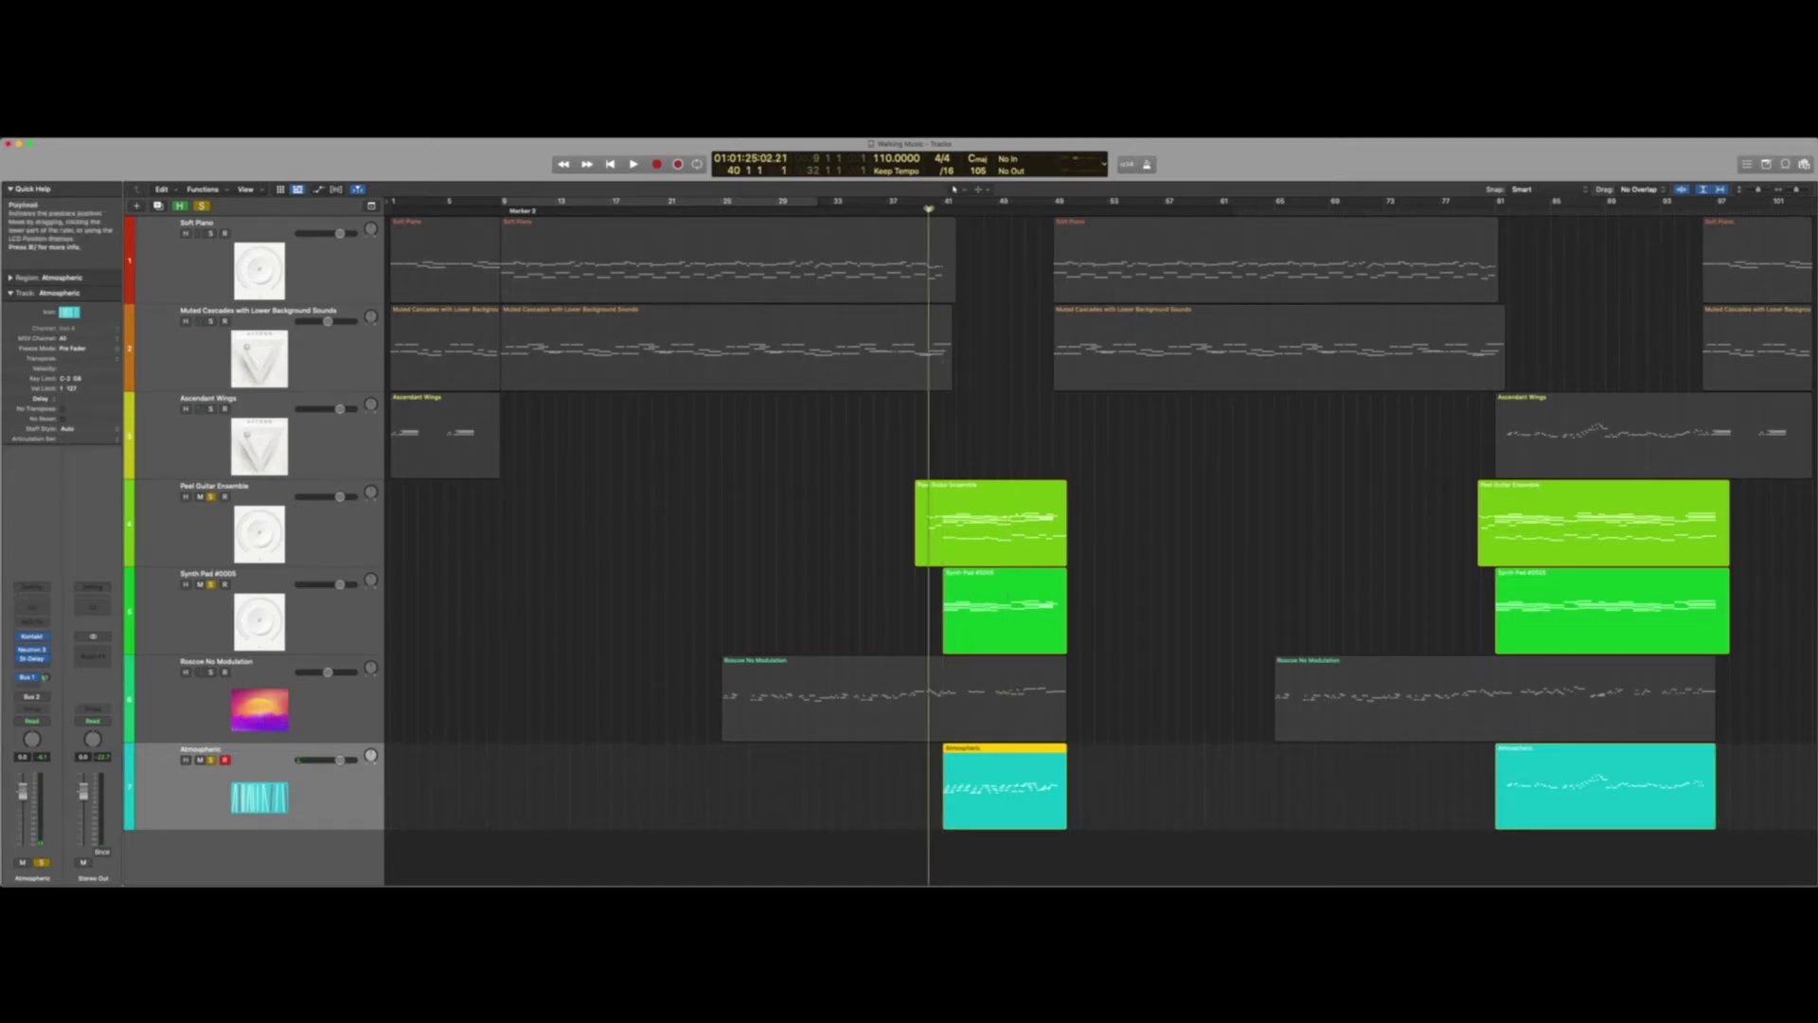
pyautogui.press('space')
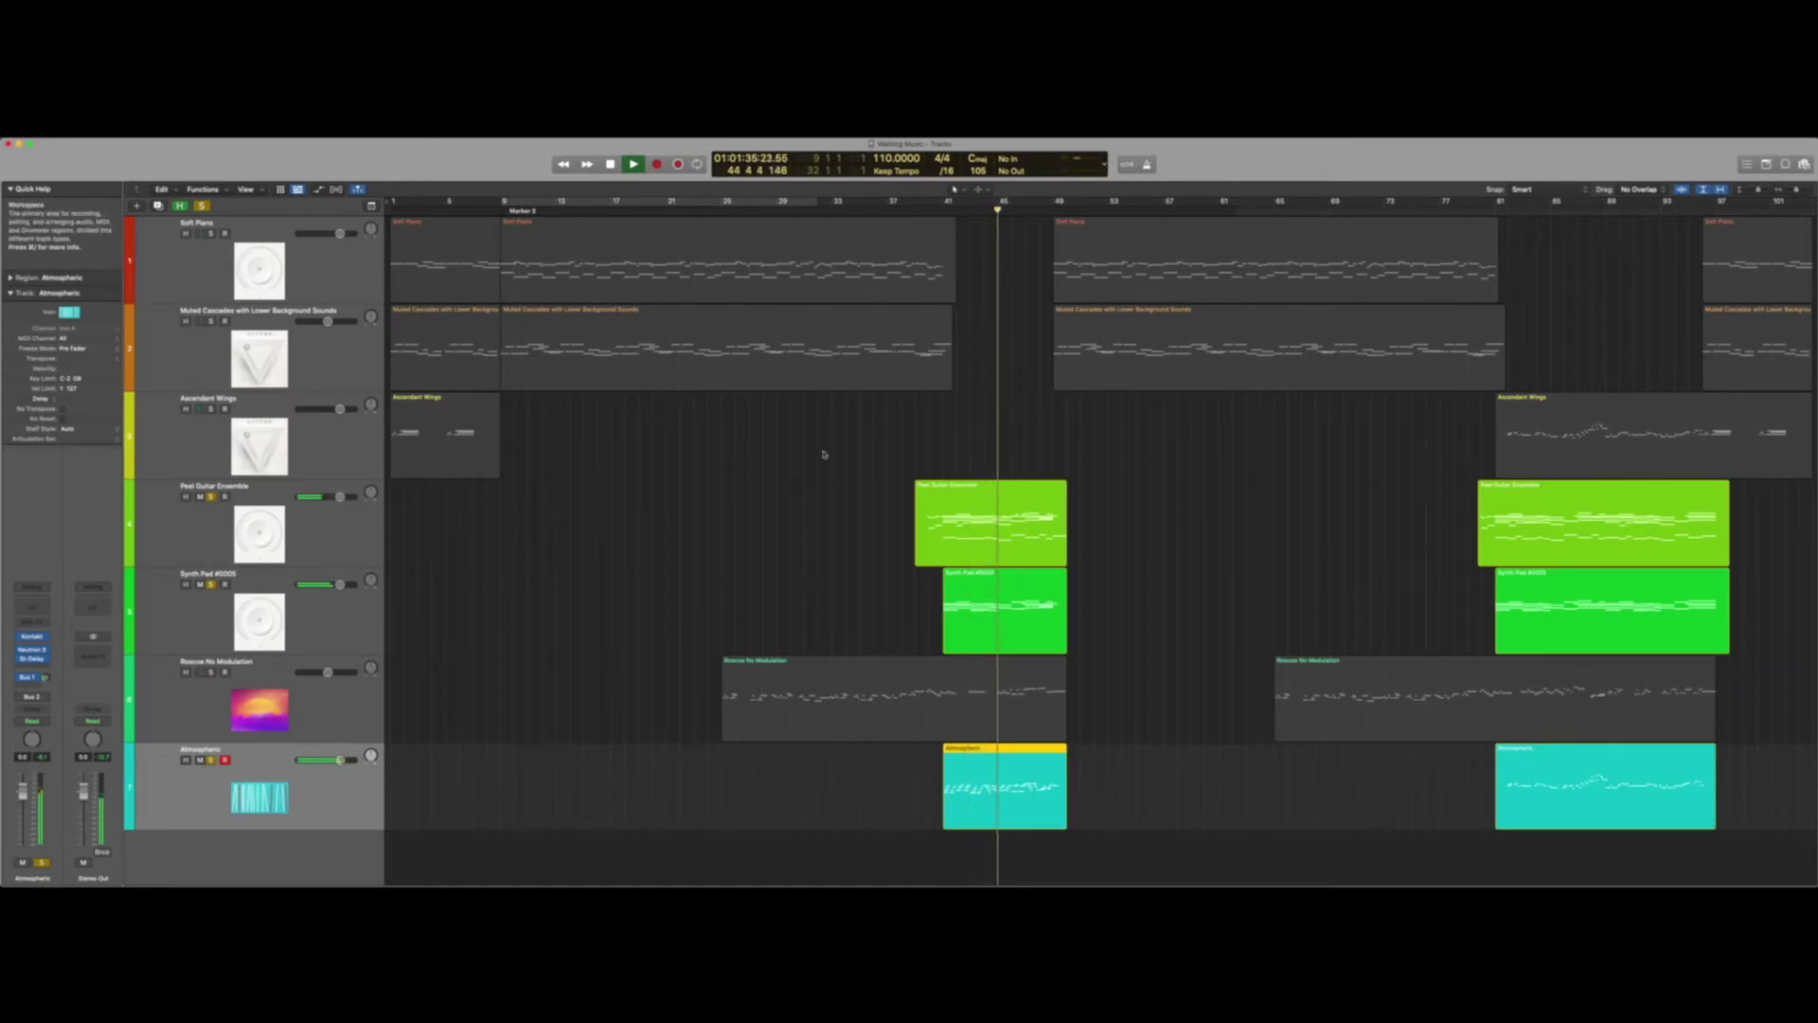
# - Add the Roscoe No Modulation track to the soloed group and play the four tracks from bar 41
pyautogui.press('s')
pyautogui.press('space')
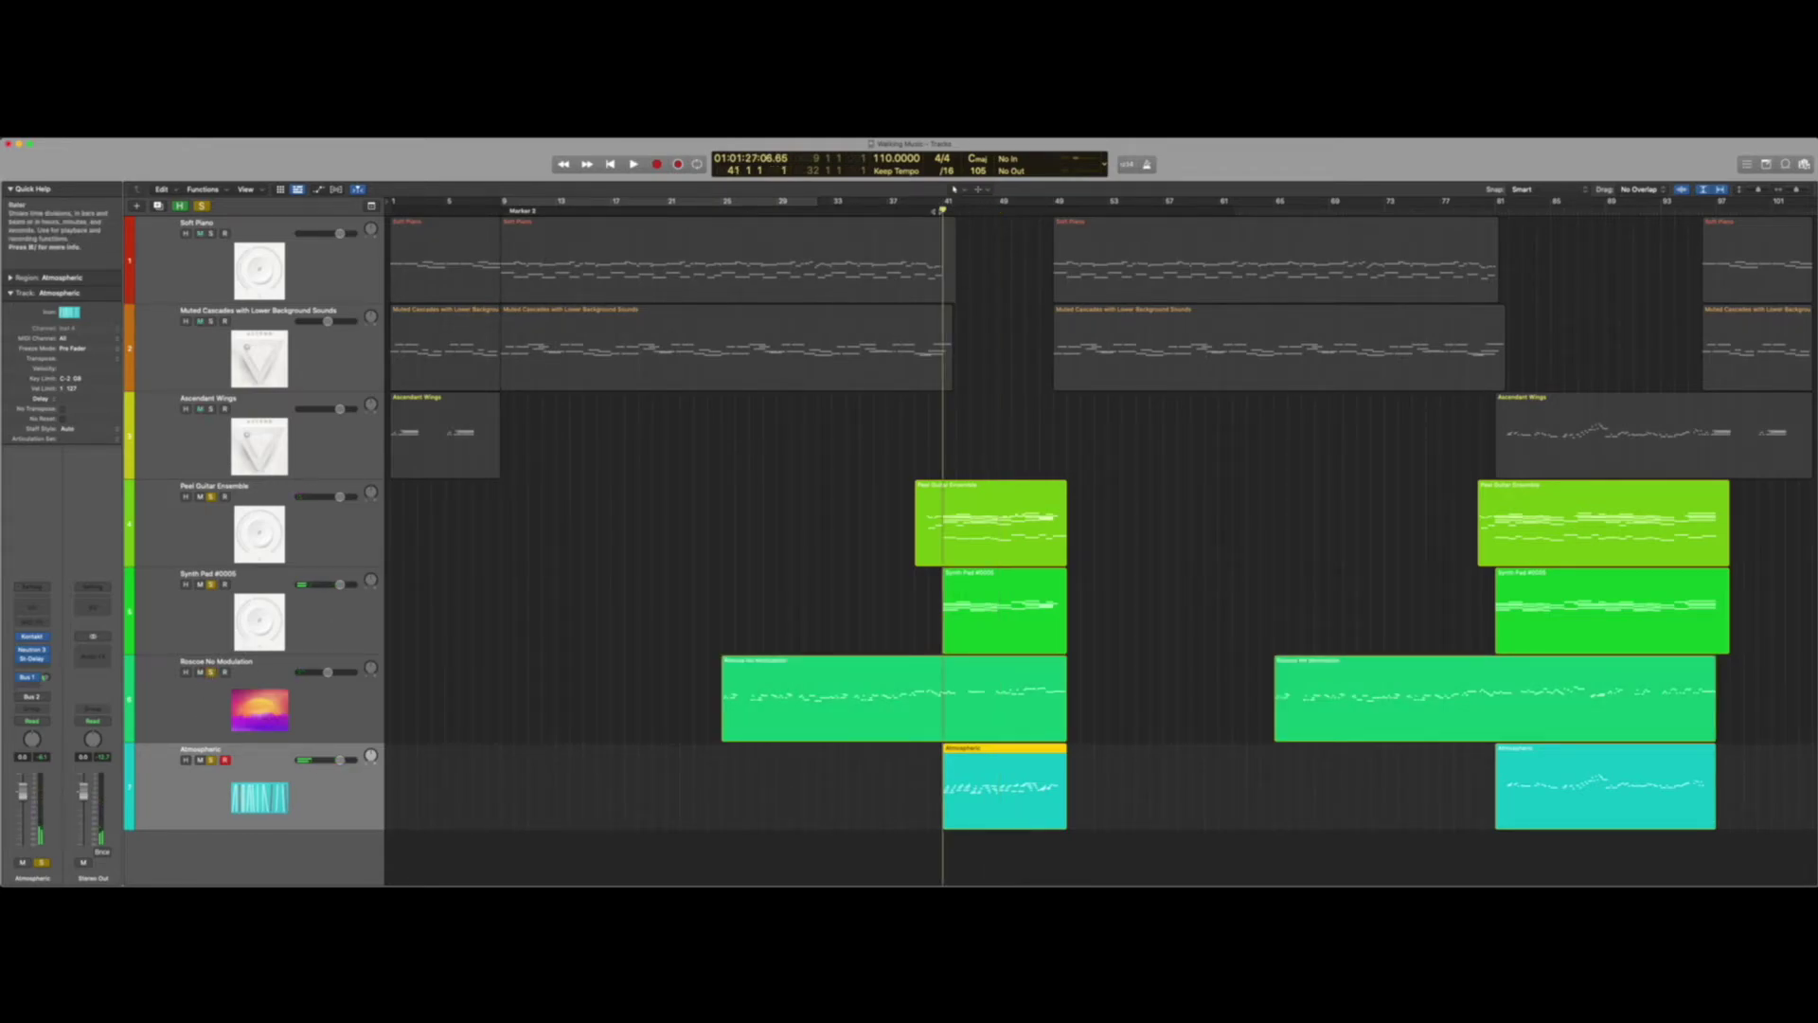
pyautogui.press('space')
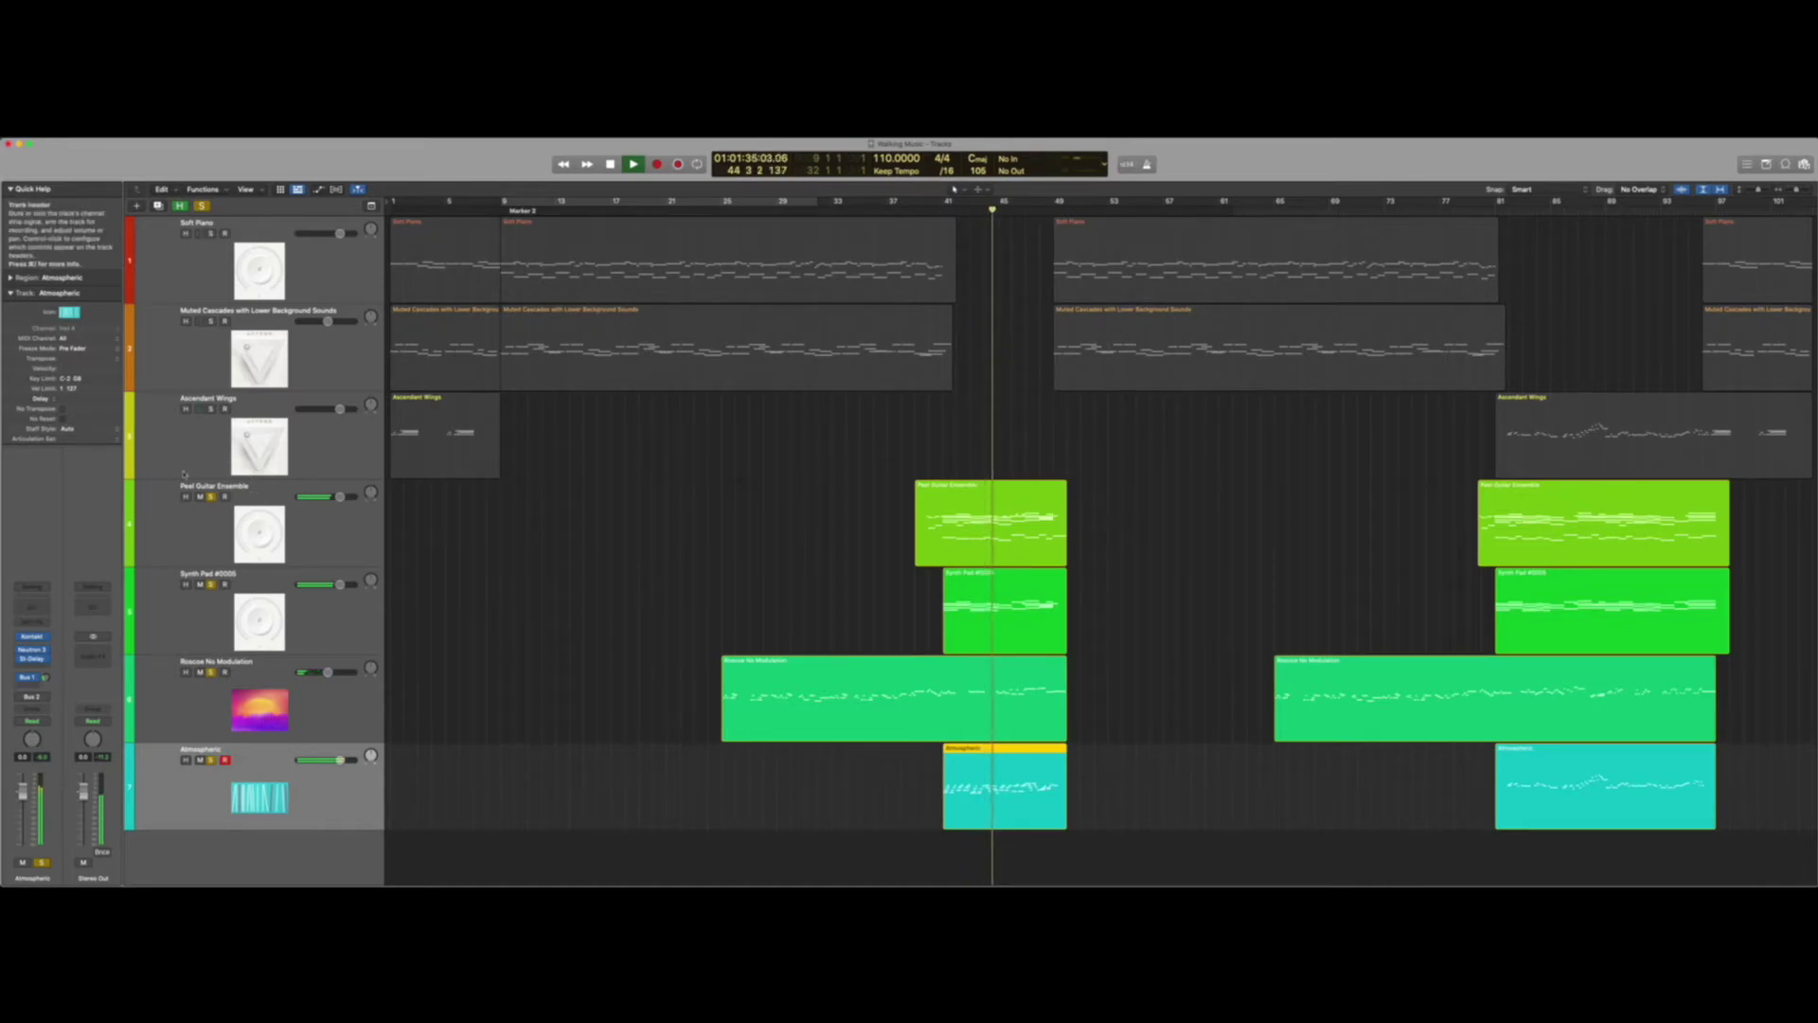
# - Turn off all four solos, listen to the full arrangement into the second Roscoe No Modulation region, and park the stopped playhead in bar 79
pyautogui.moveTo(211, 496); pyautogui.dragTo(217, 768)
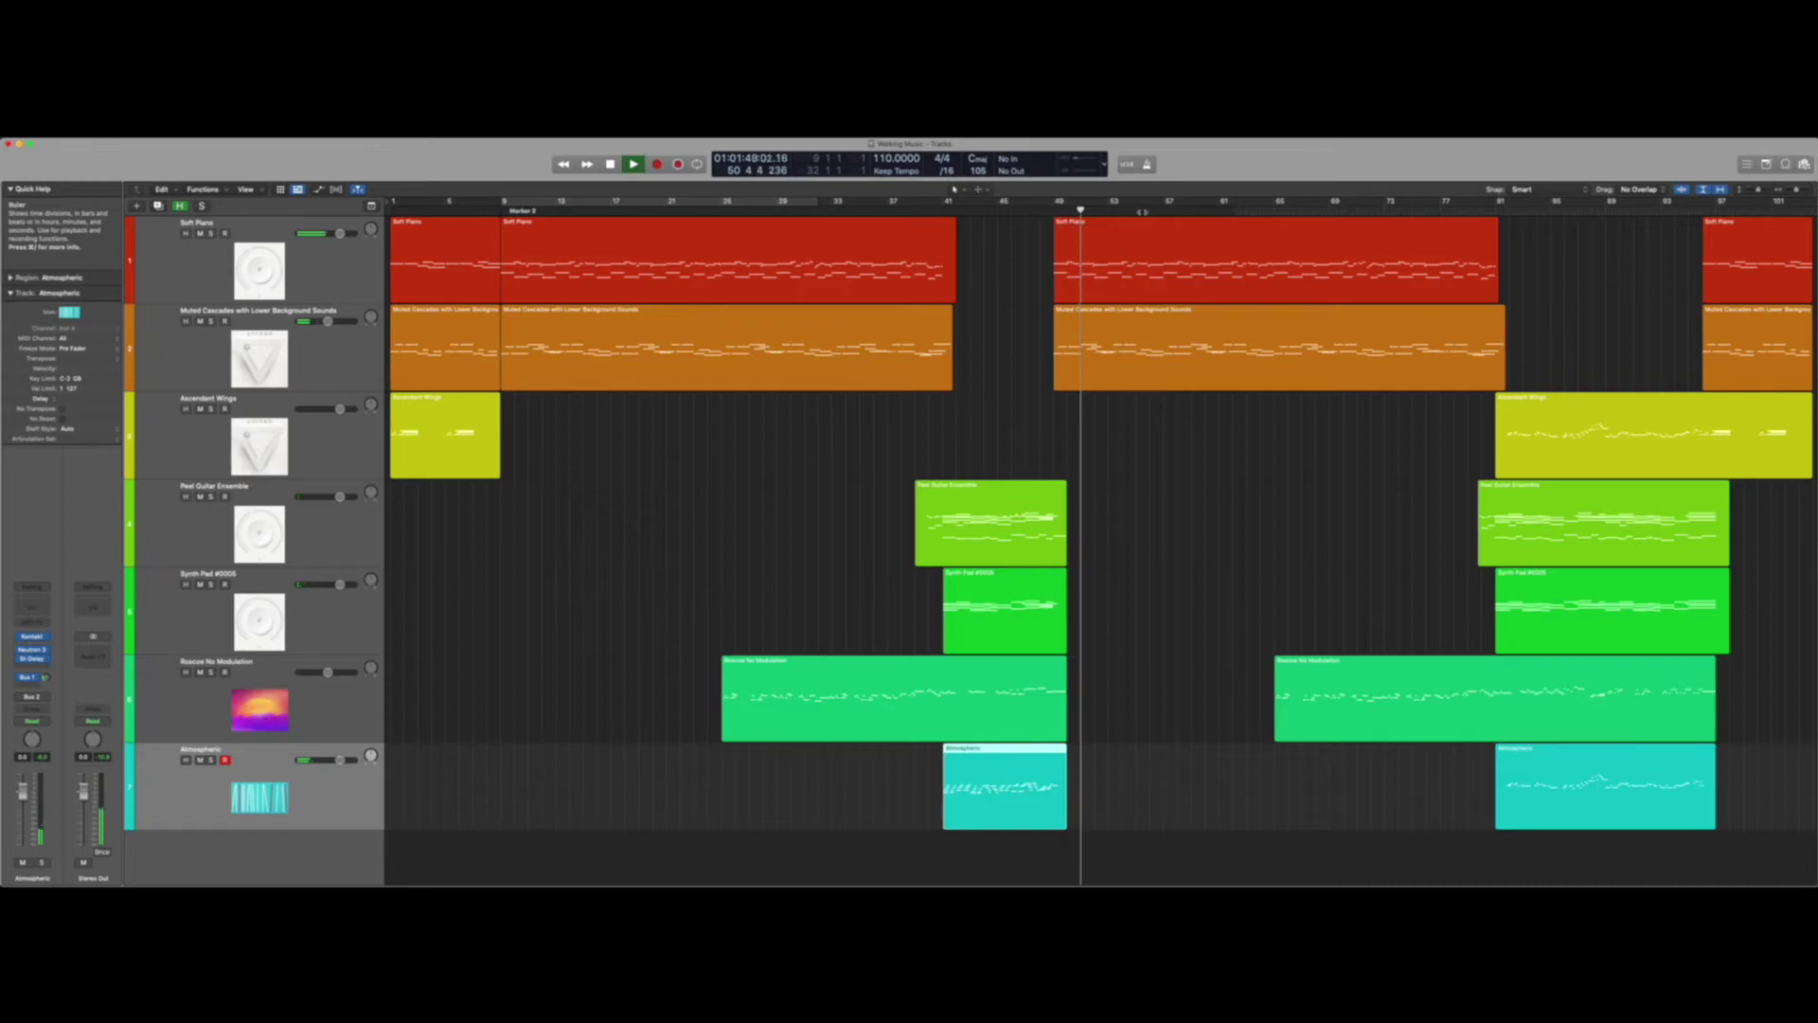
pyautogui.click(1259, 209)
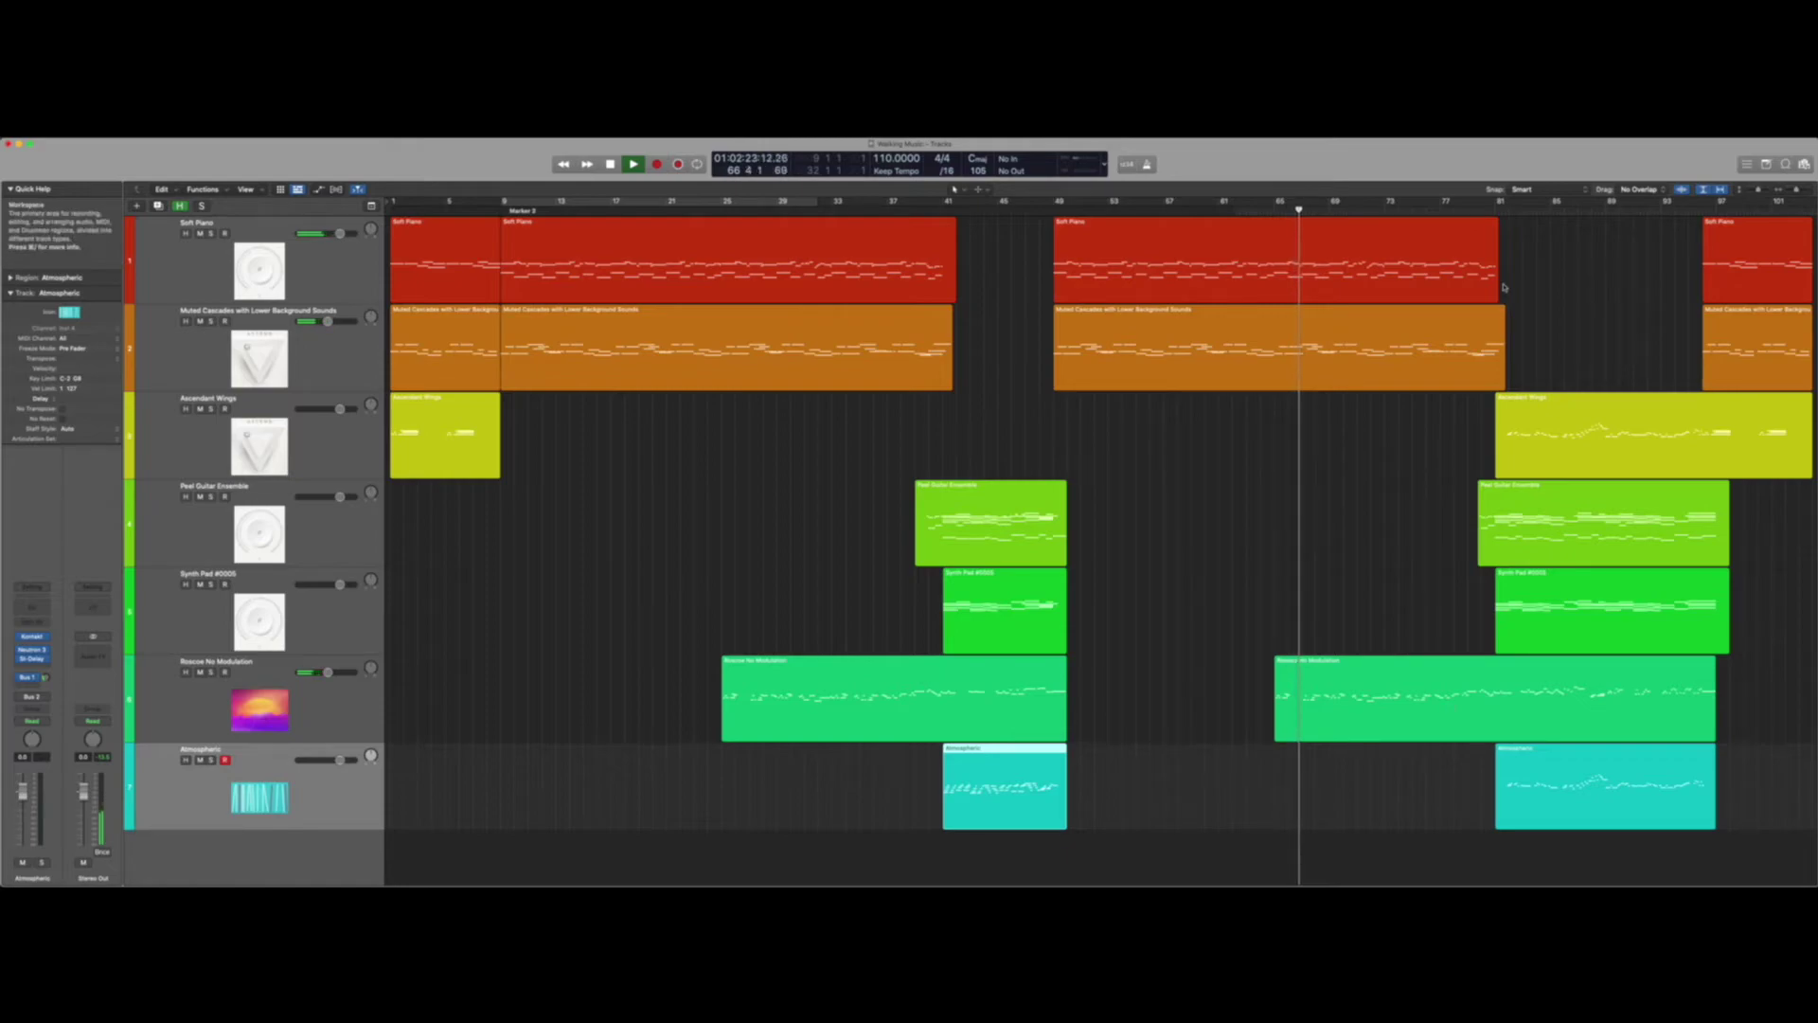
pyautogui.press('space')
pyautogui.hotkey('alt', '.')
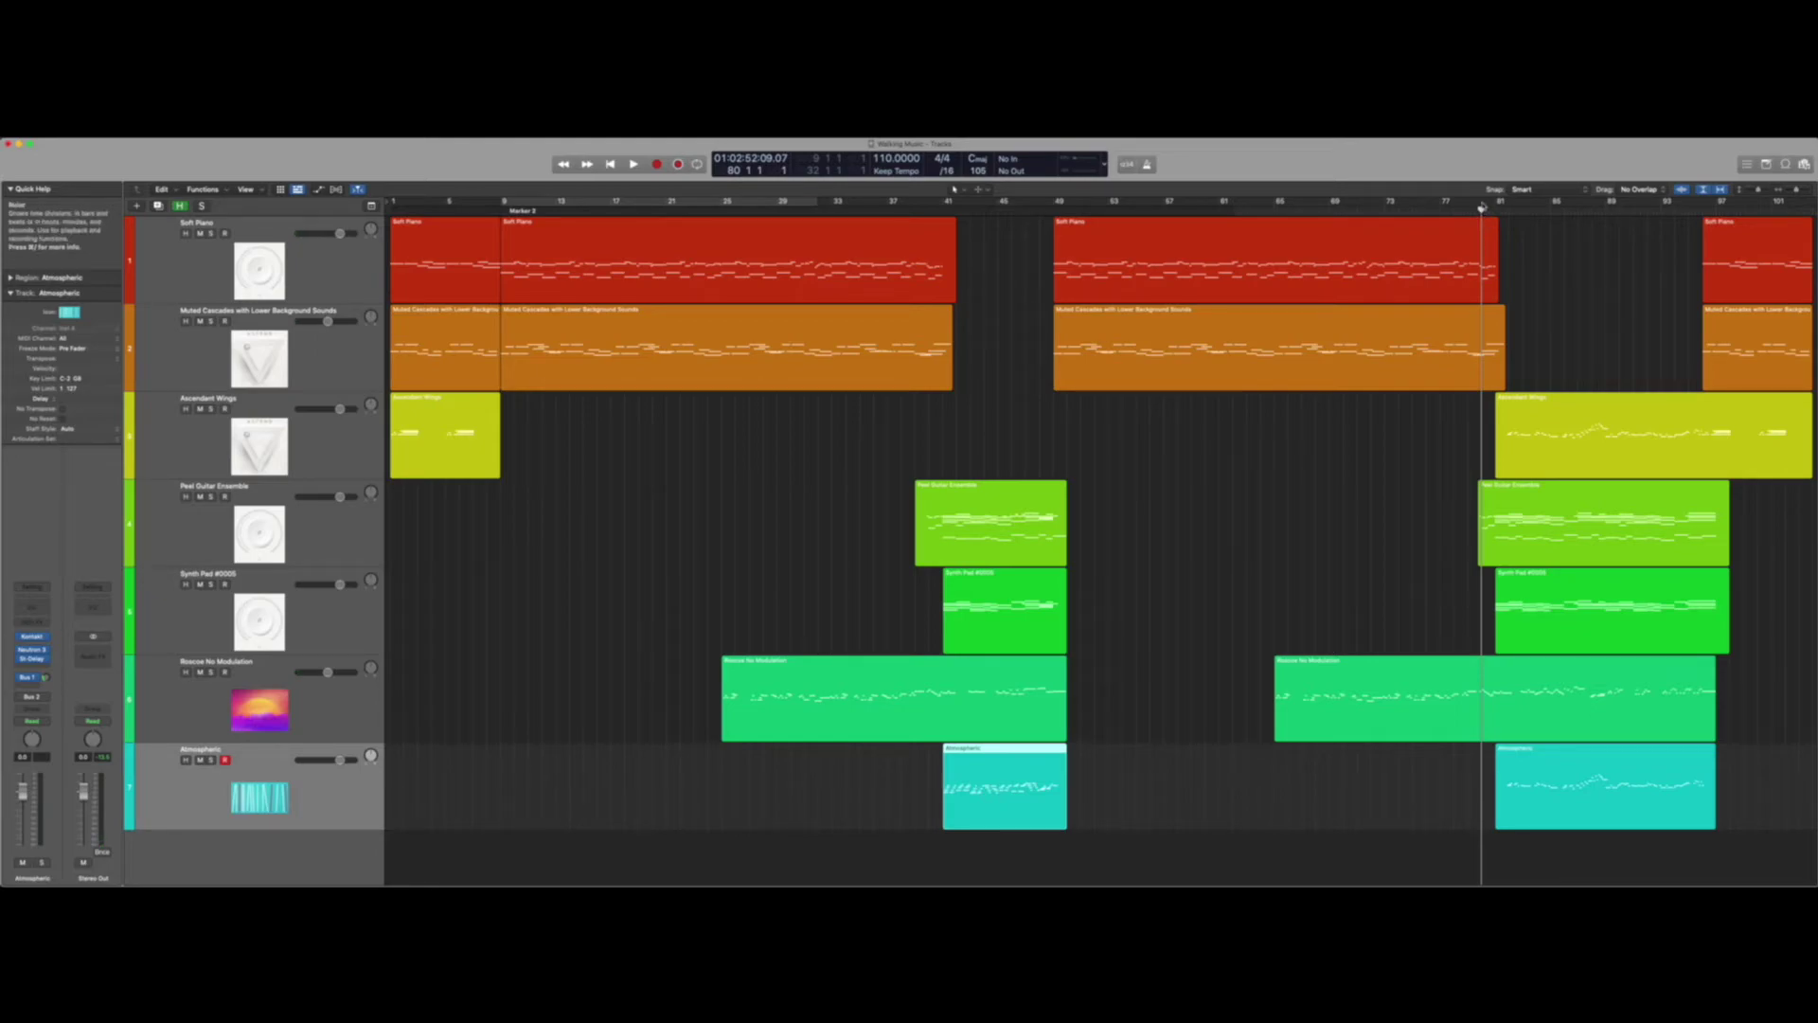
pyautogui.press(',')
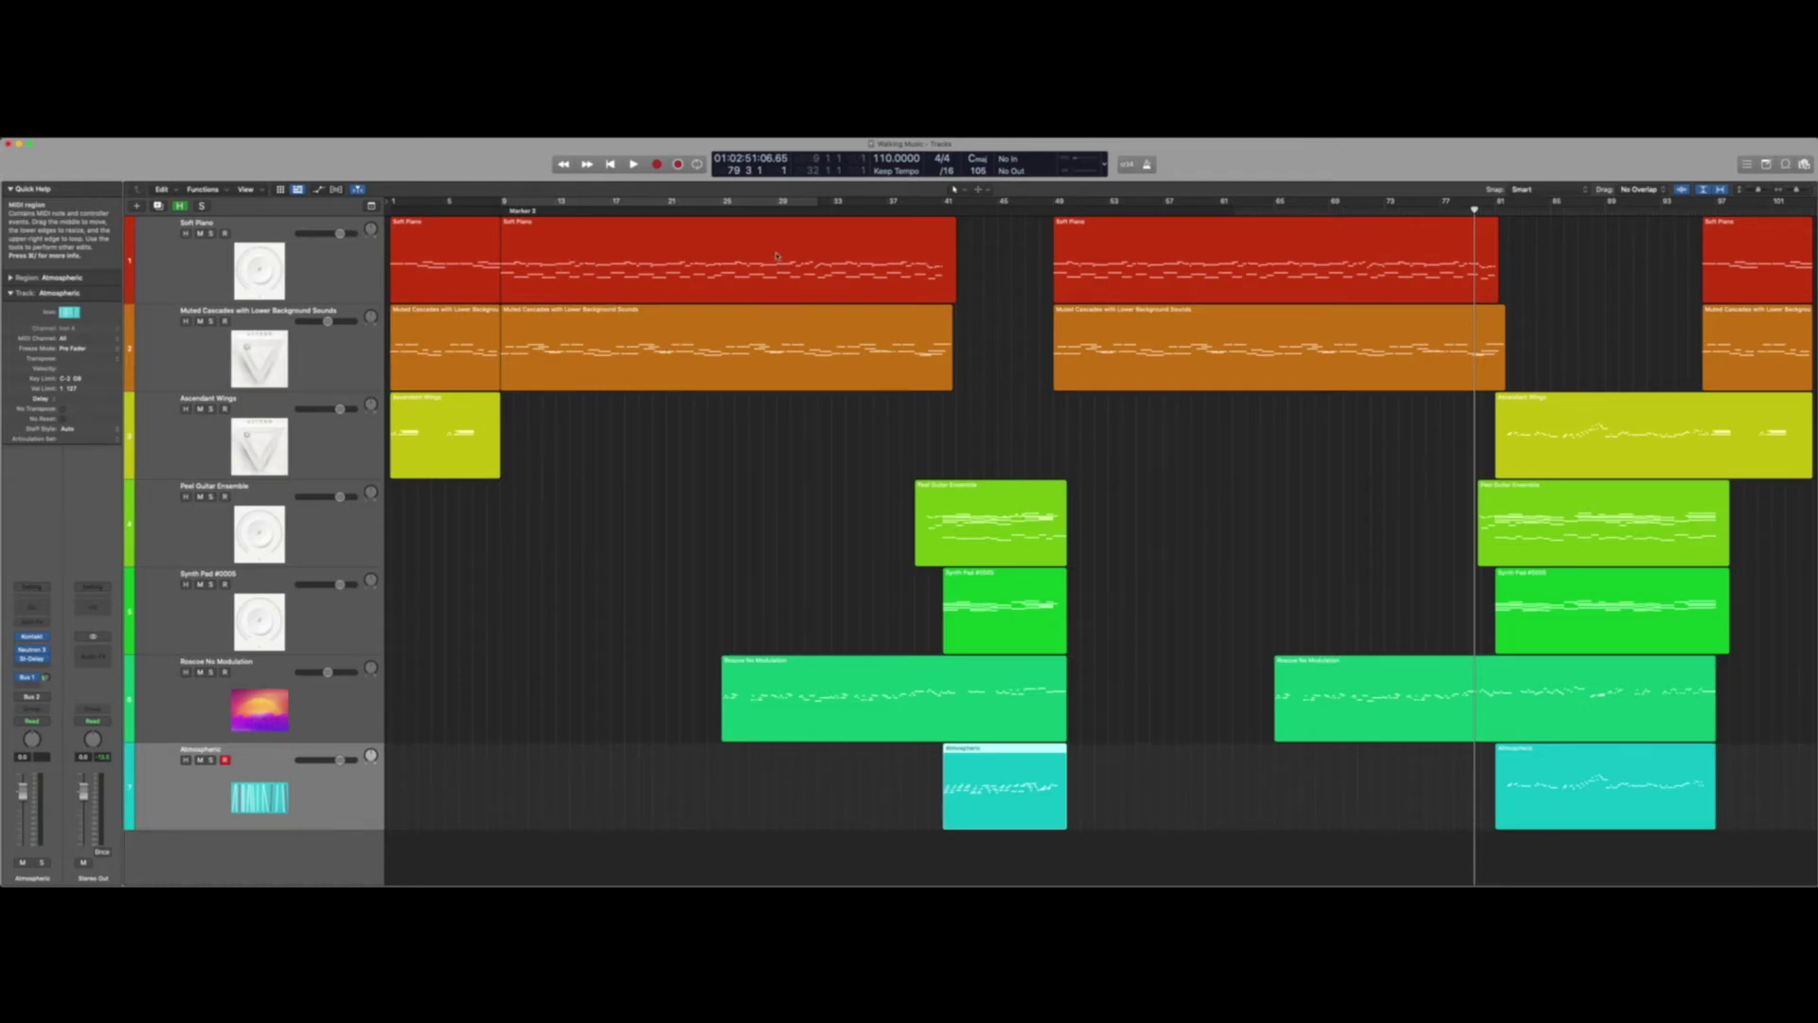
# - Review the song's structure by selecting each section's regions in turn, from the Soft Piano and Muted Cascades parts to the final full-ensemble section
pyautogui.moveTo(568, 487); pyautogui.dragTo(600, 244)
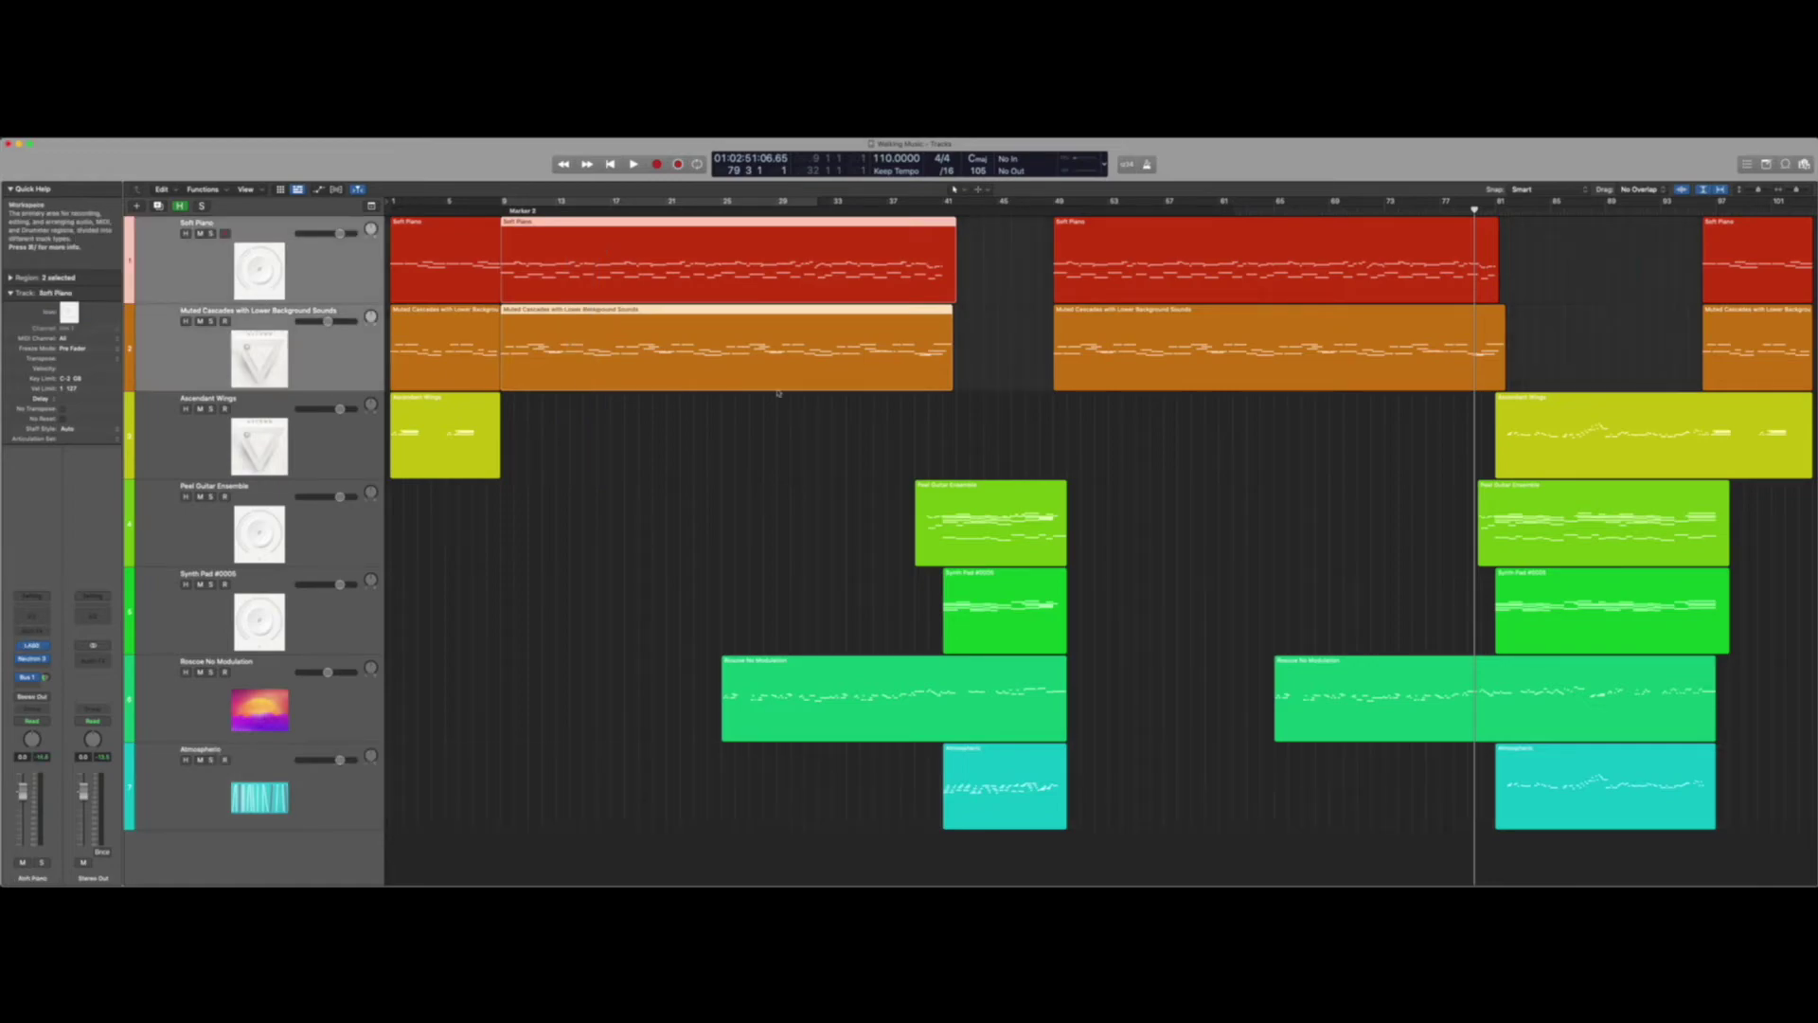
pyautogui.click(801, 727)
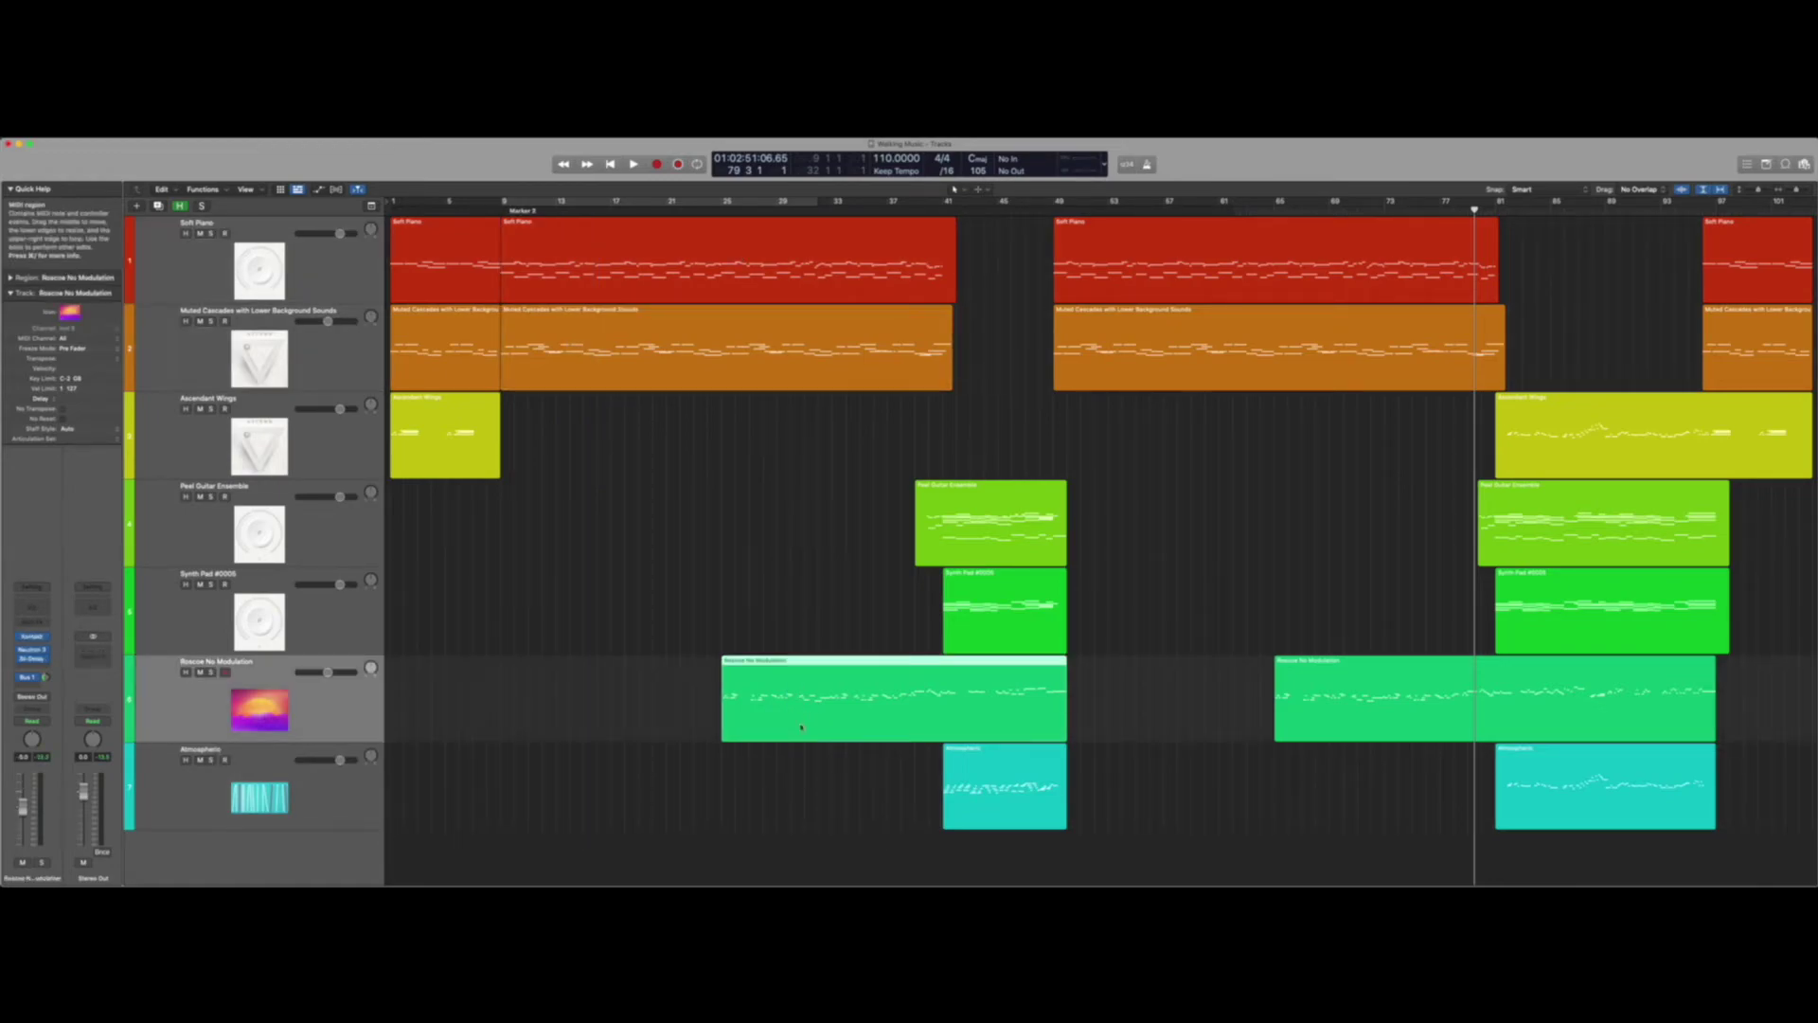
pyautogui.moveTo(936, 855); pyautogui.dragTo(985, 273)
pyautogui.moveTo(1103, 417); pyautogui.dragTo(1148, 244)
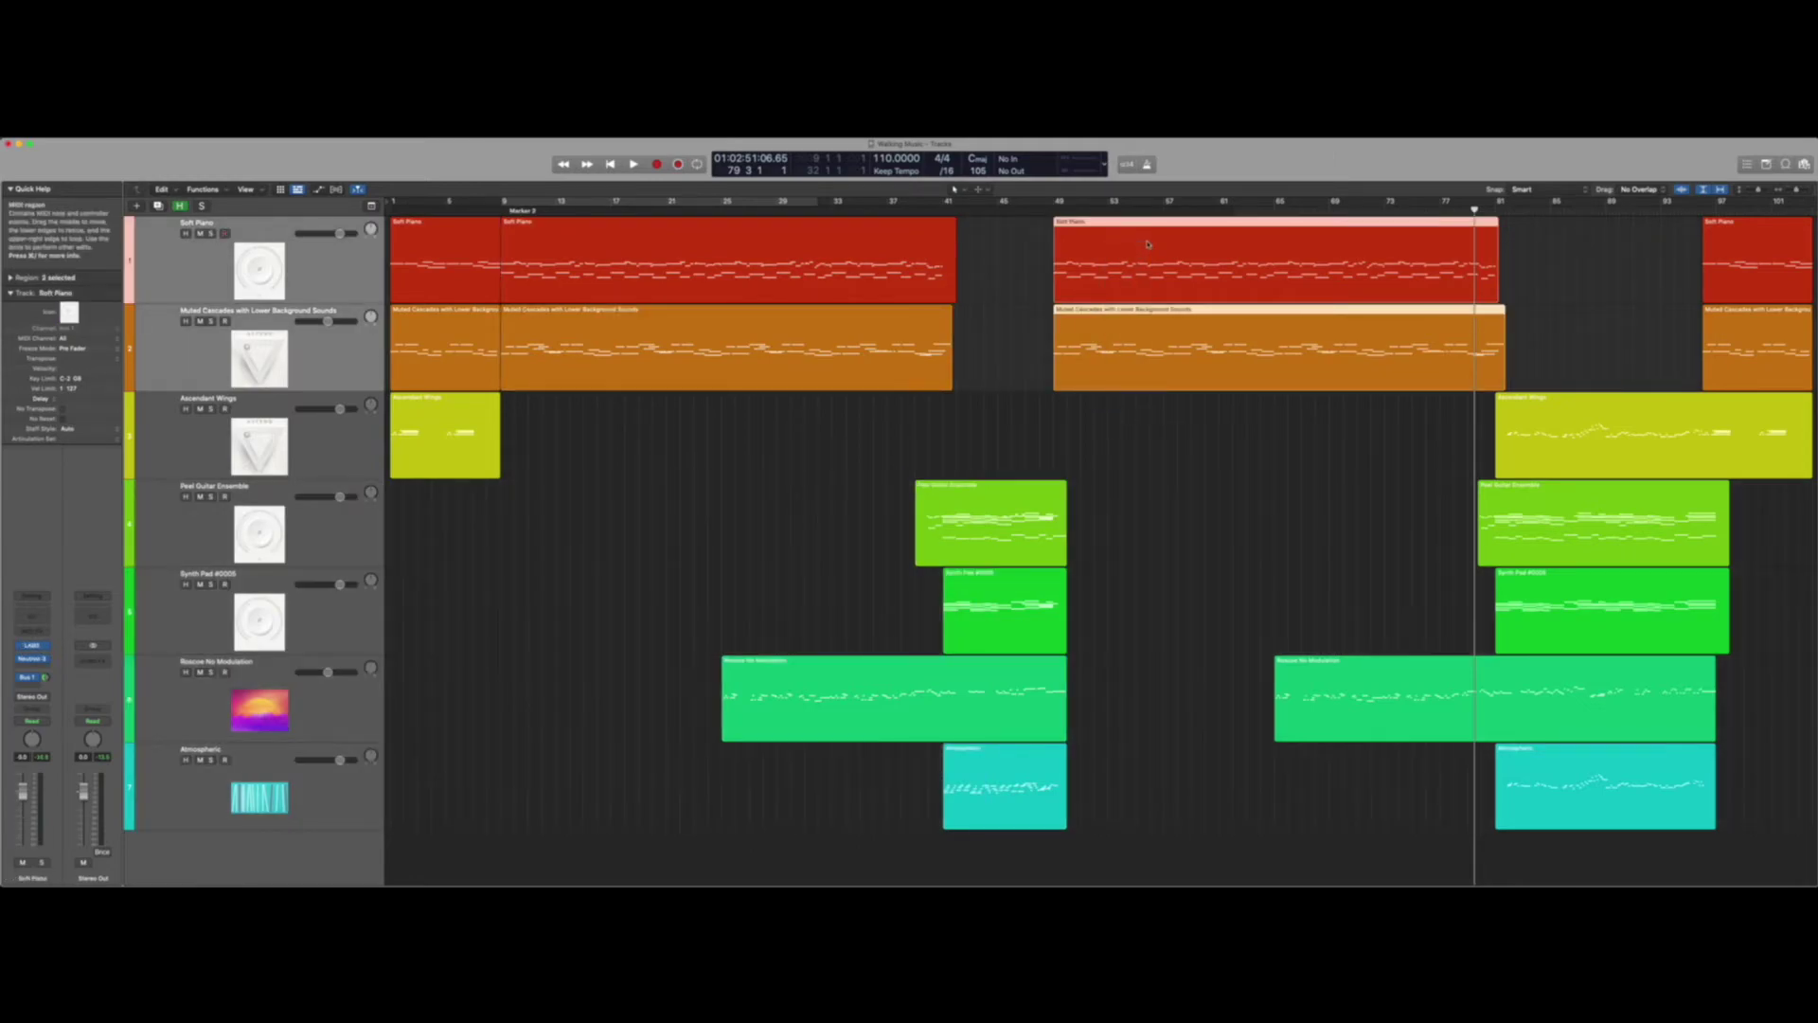
pyautogui.moveTo(1260, 604); pyautogui.dragTo(1348, 762)
pyautogui.moveTo(1487, 819); pyautogui.dragTo(1544, 219)
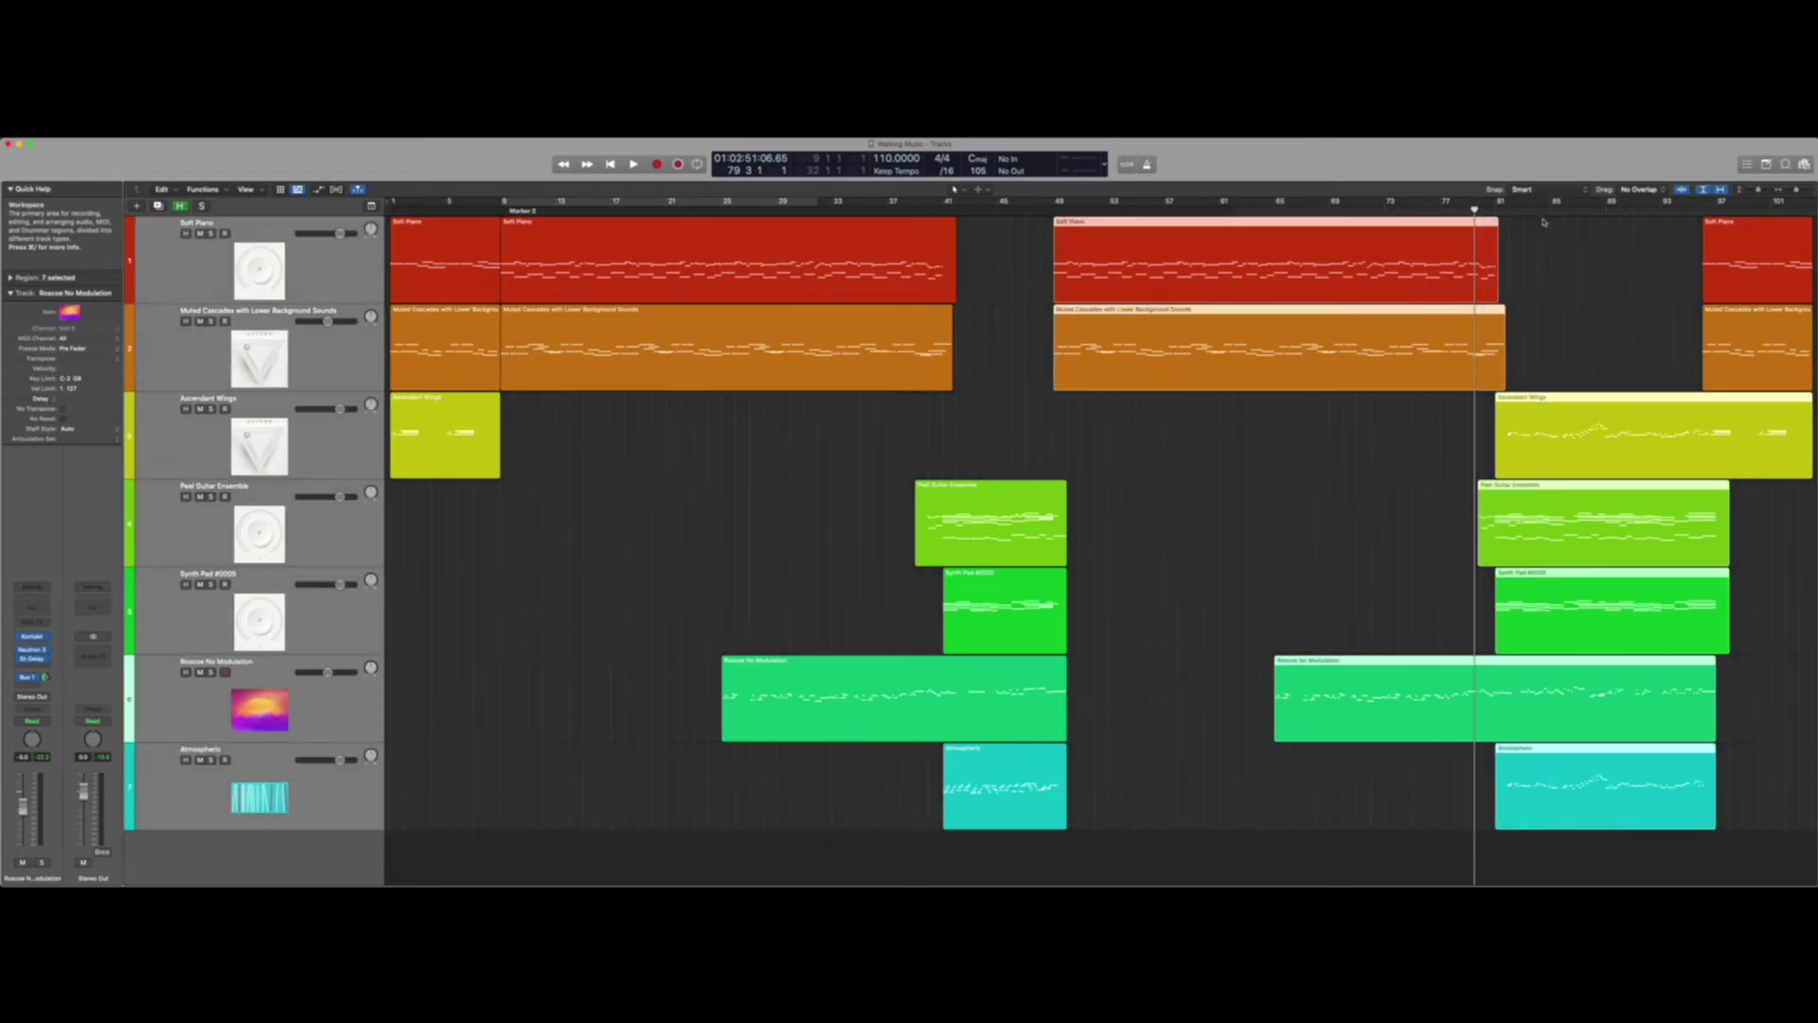
# - Clear the region selection and play the transition from bar 79 into the final section, stopping in bar 82 with the Piano Roll closed
pyautogui.click(1518, 374)
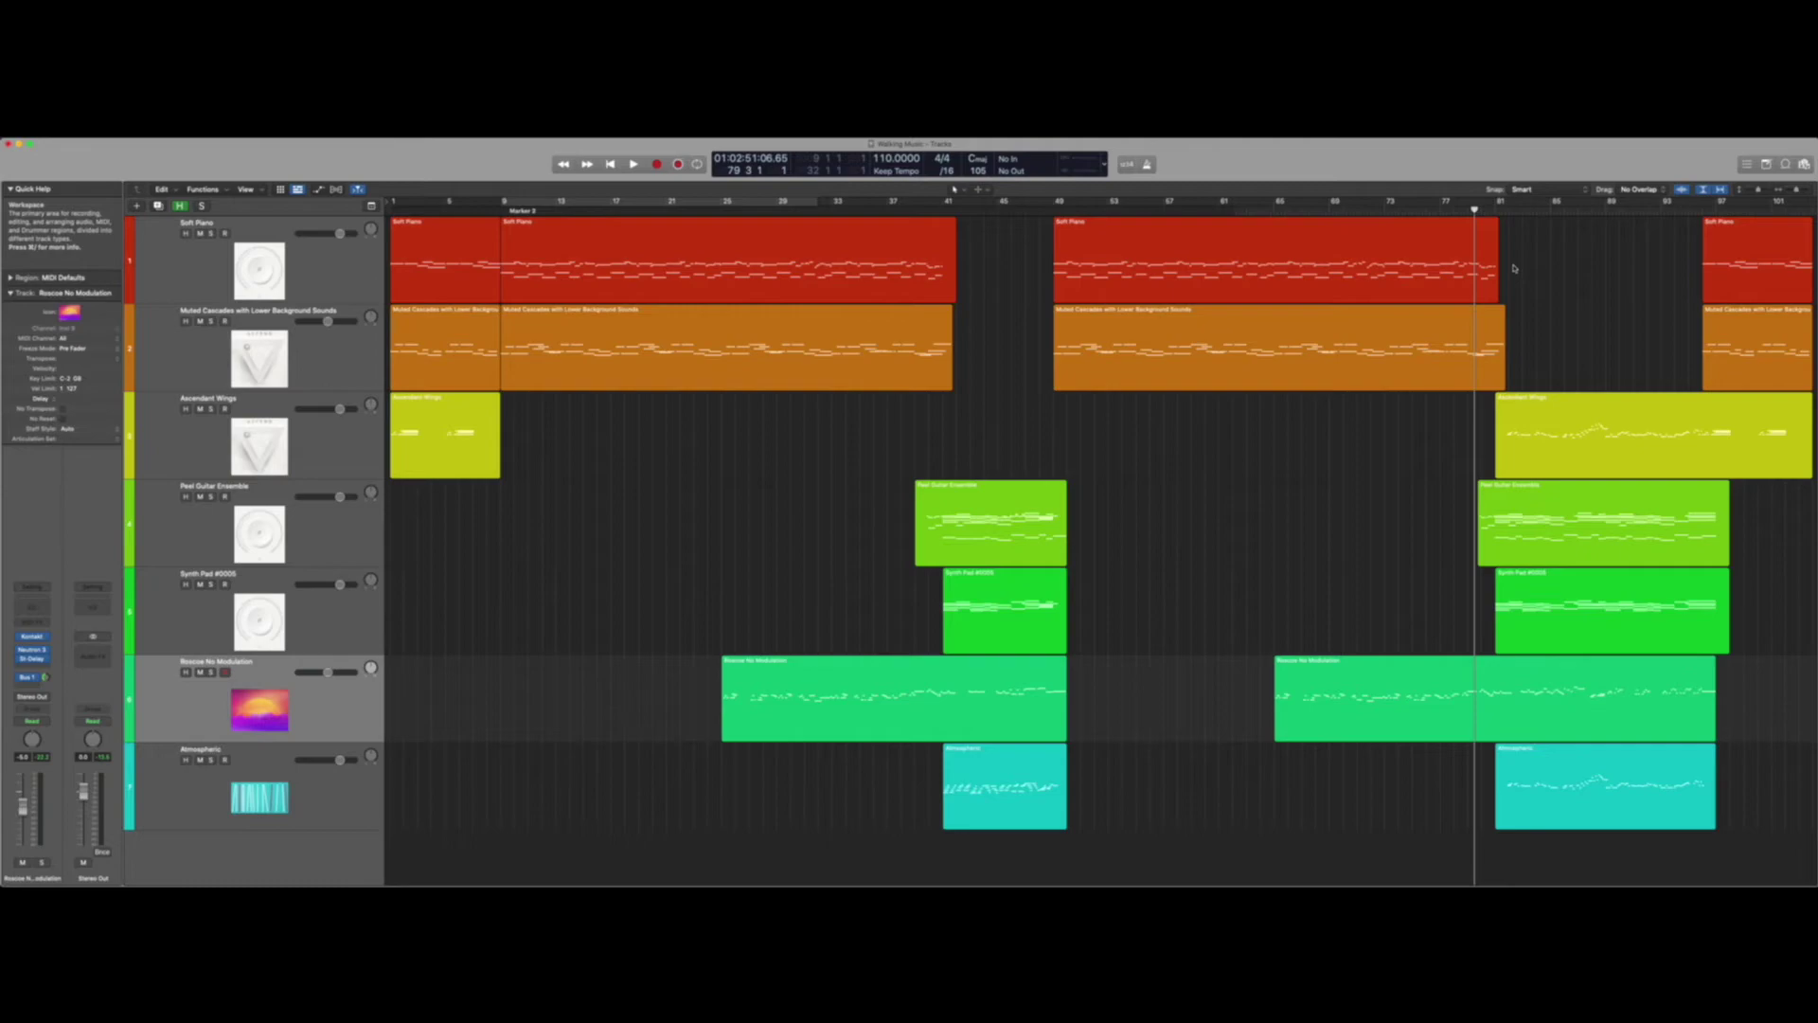
pyautogui.press('space')
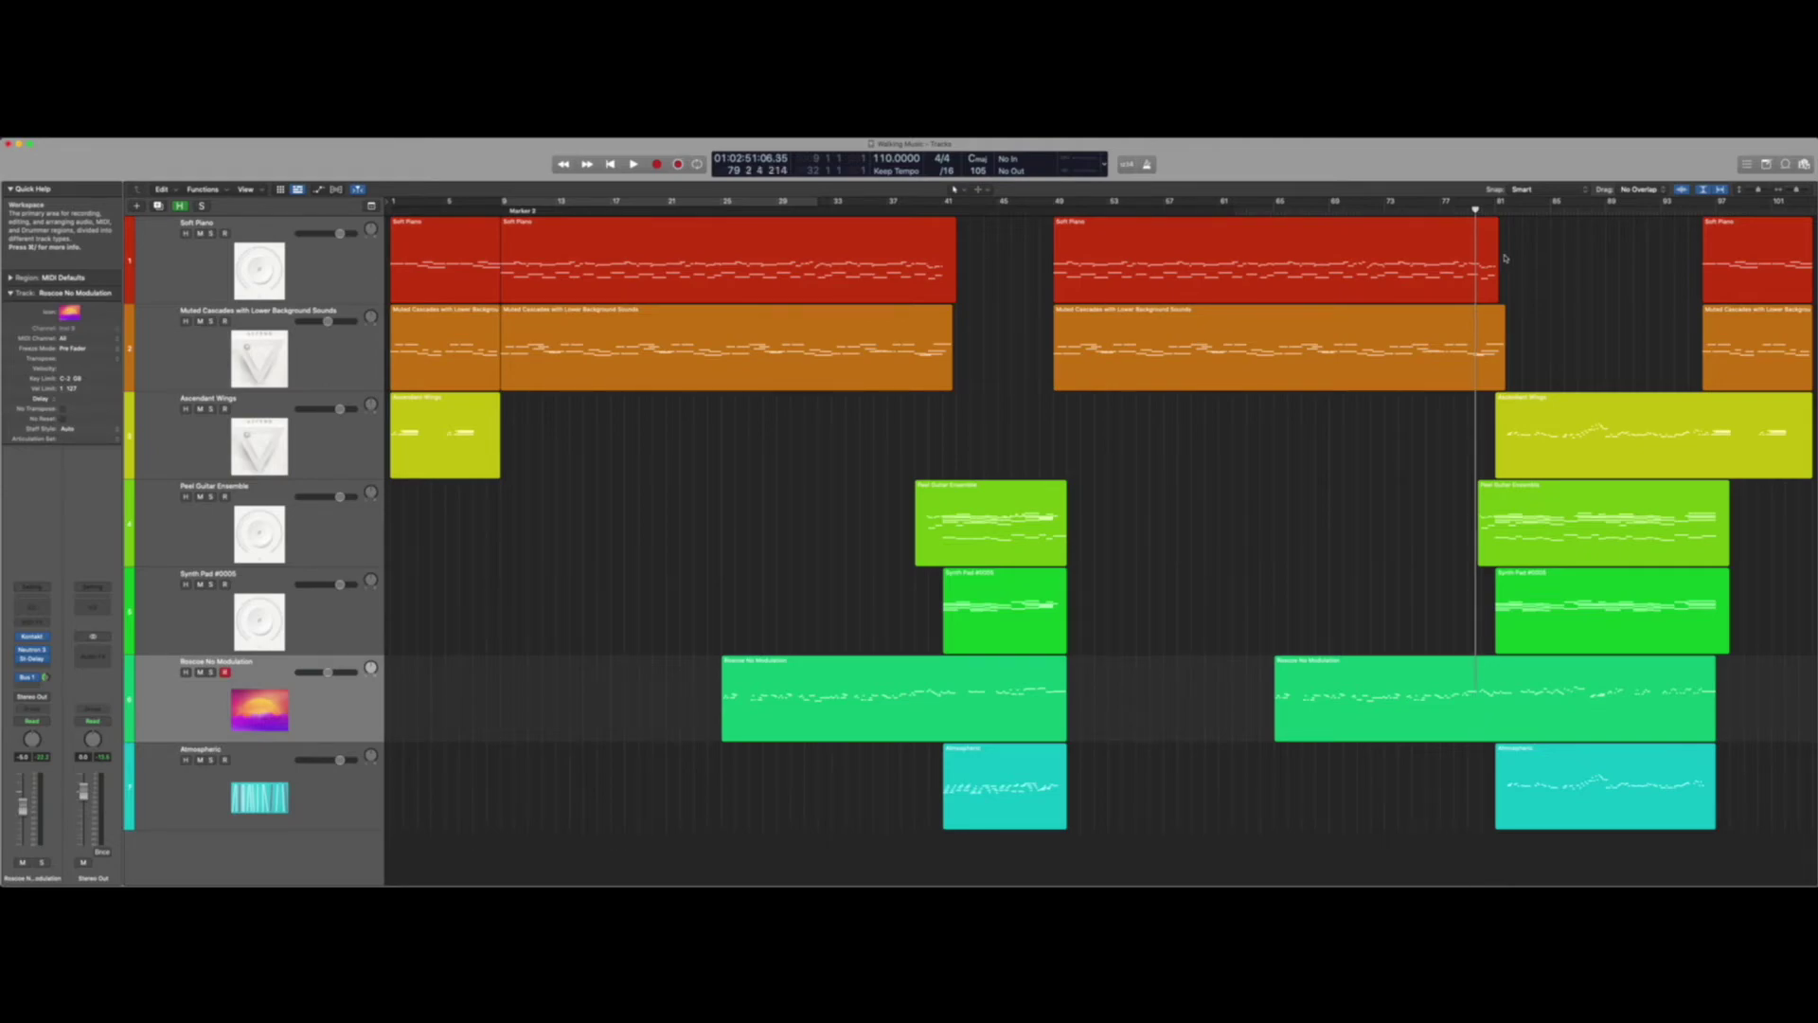
pyautogui.press('b')
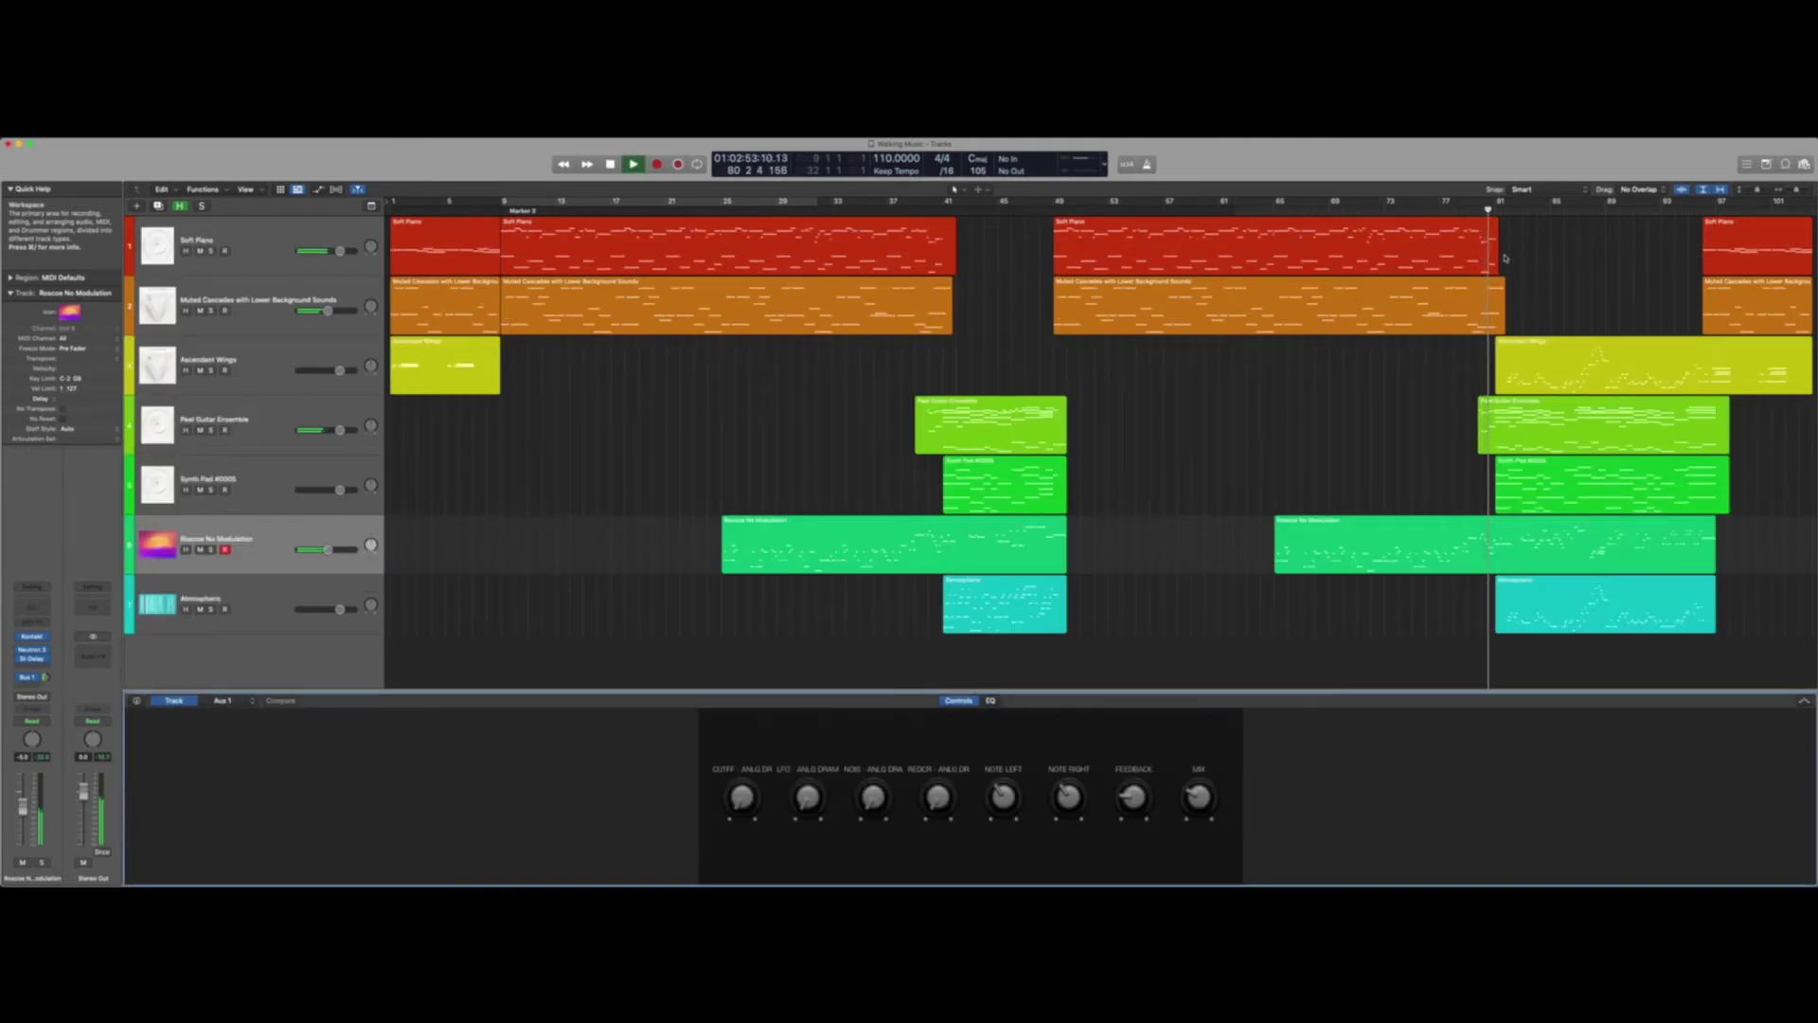
pyautogui.press('p')
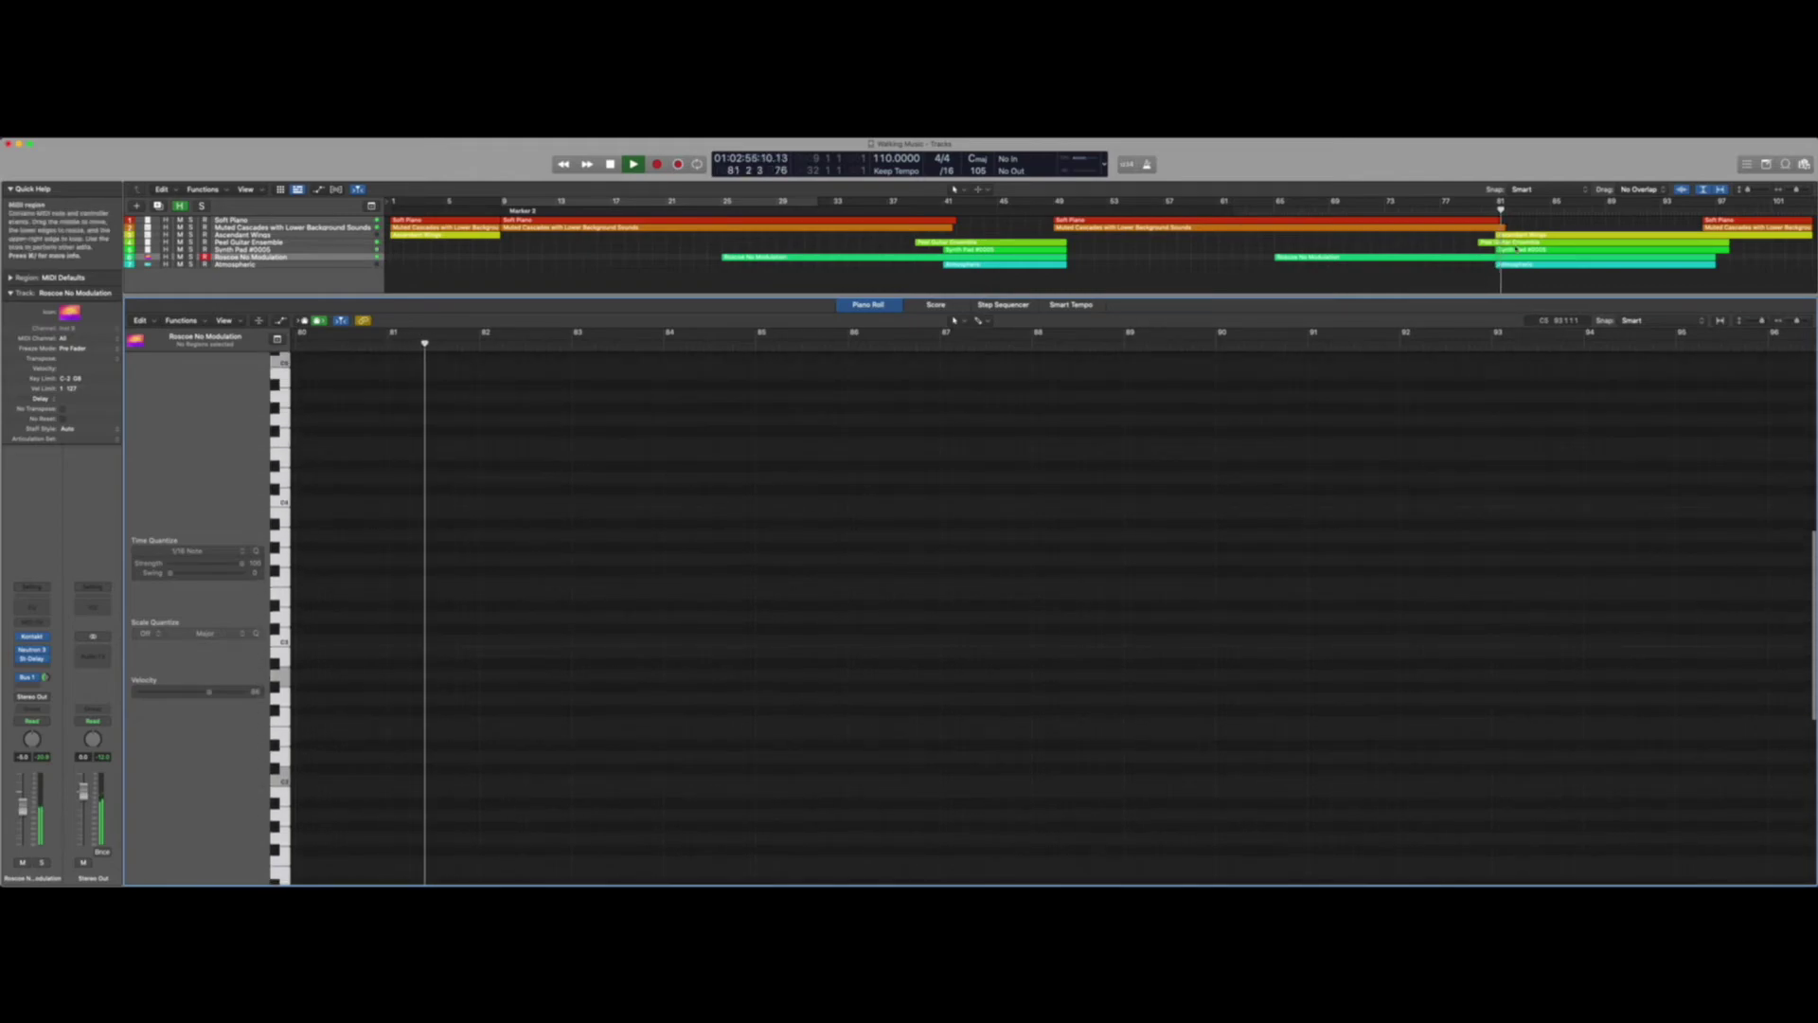
pyautogui.press('Up')
pyautogui.press('Up')
pyautogui.press('Up')
pyautogui.press('p')
pyautogui.press('space')
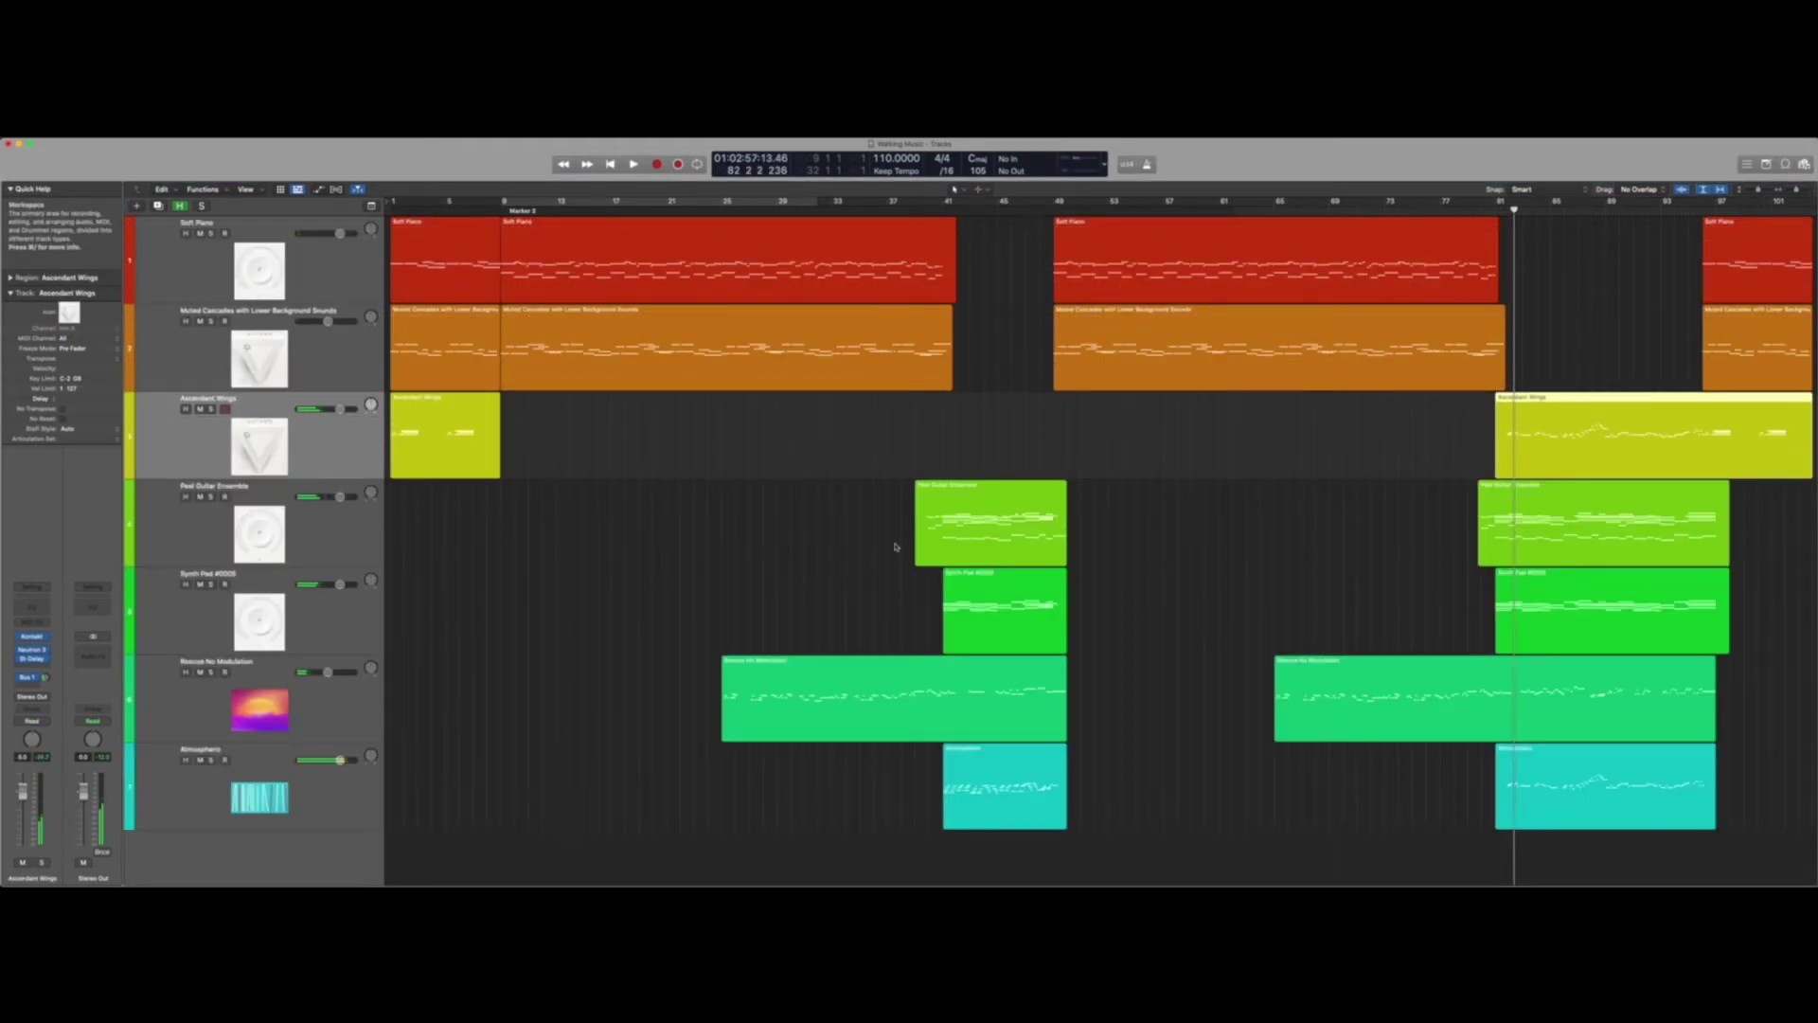
# - Play the earlier full-ensemble entrance from bar 40 and select the first Roscoe No Modulation region
pyautogui.click(930, 208)
pyautogui.press('space')
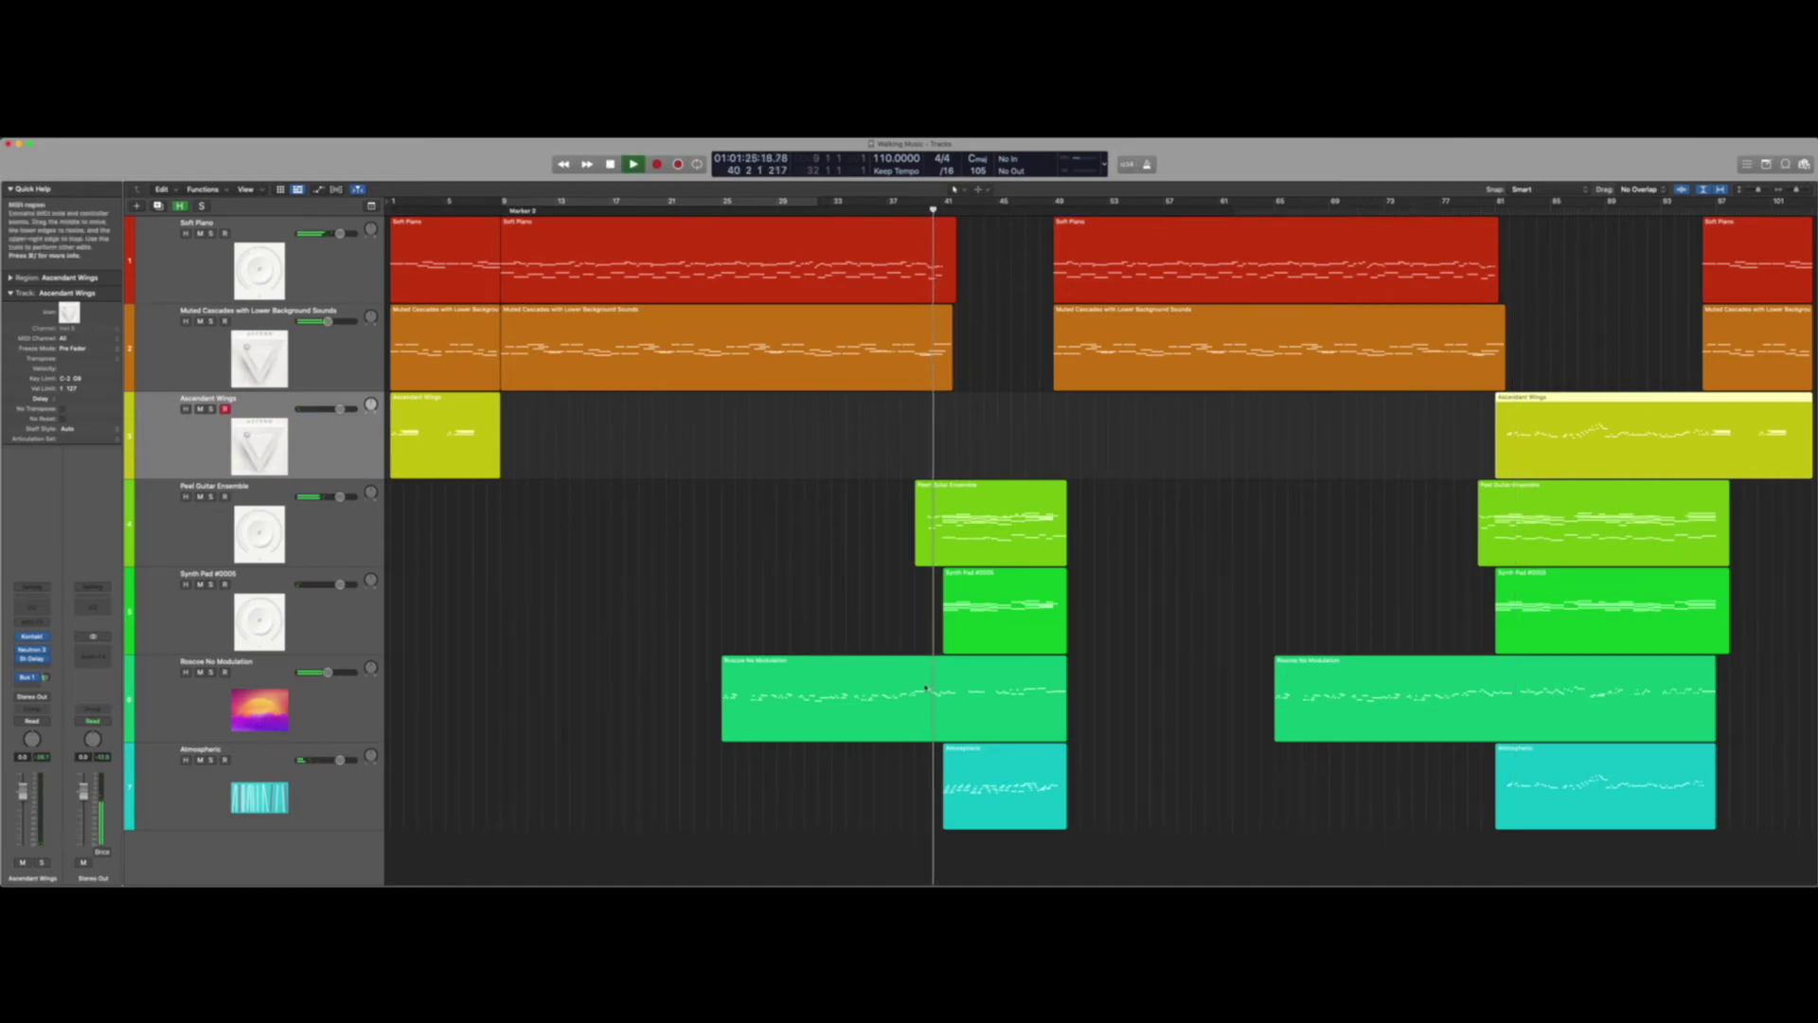
pyautogui.click(937, 710)
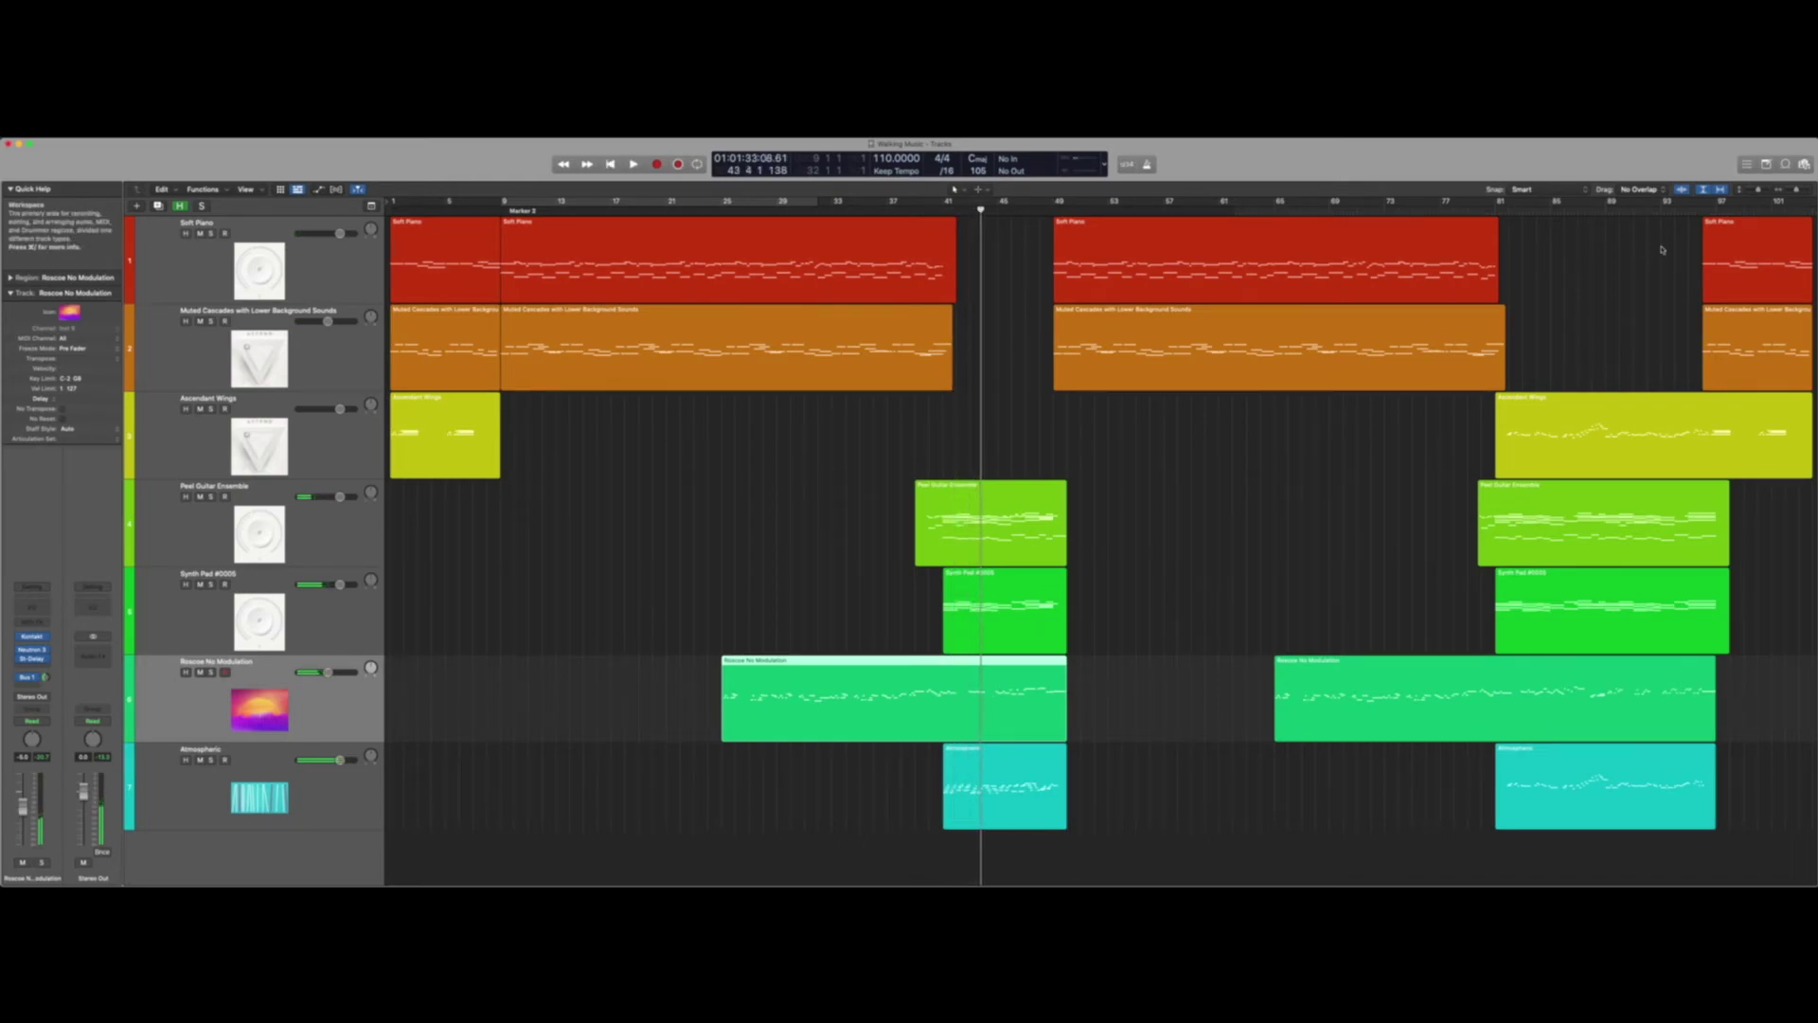
# - Park the playhead at bar 81 and select the final section's Peel Guitar and Synth Pad, Atmospheric and Ascendant Wings regions in turn
pyautogui.click(1491, 209)
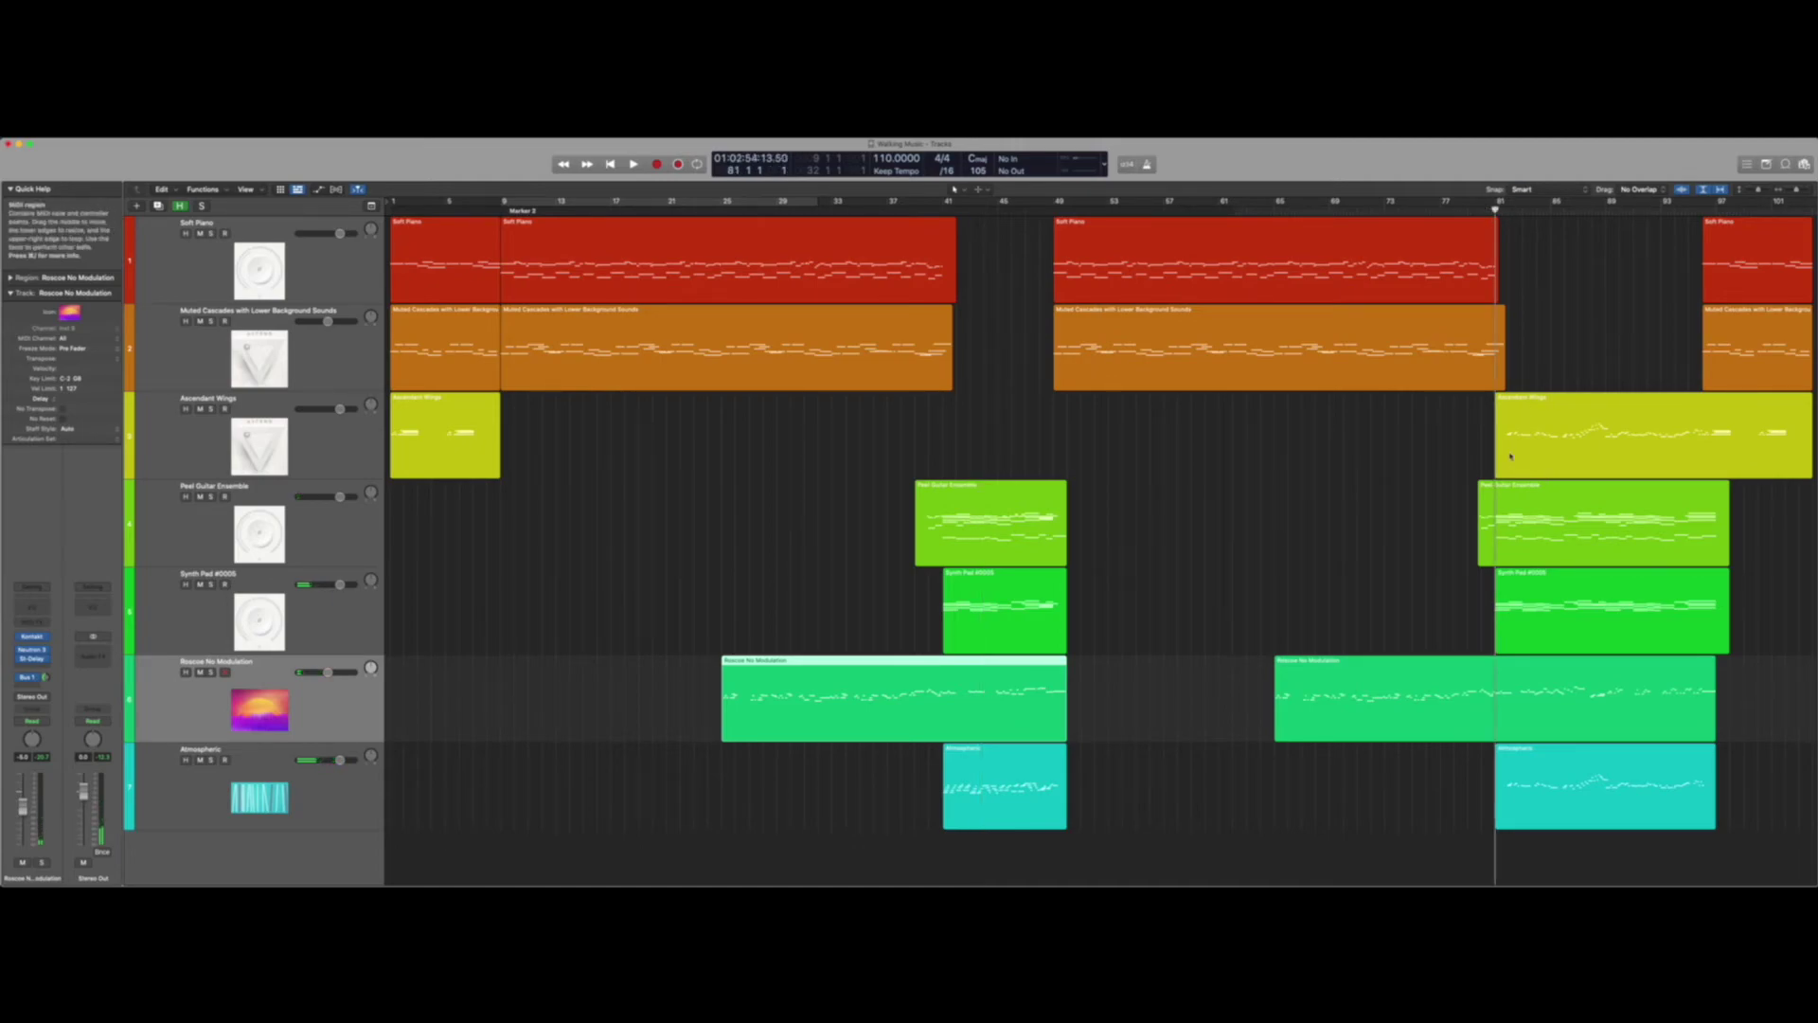
pyautogui.click(1515, 516)
pyautogui.moveTo(1456, 524); pyautogui.dragTo(1579, 607)
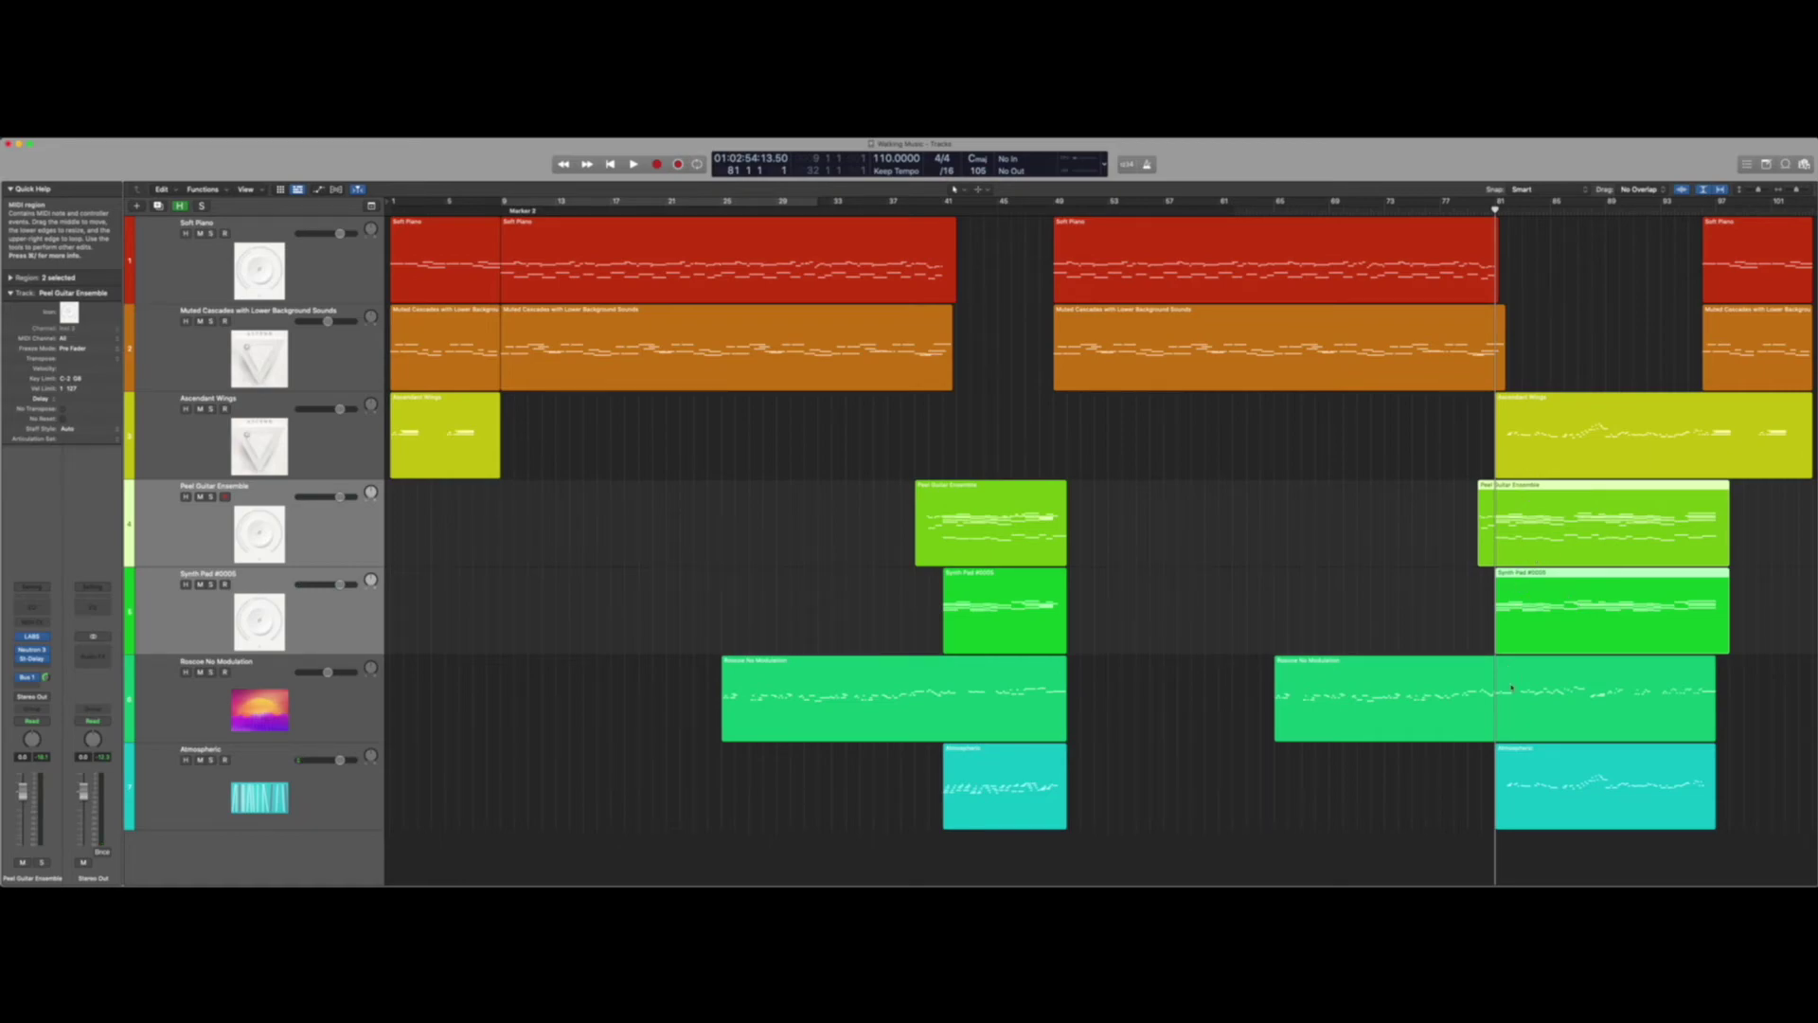
pyautogui.click(1529, 790)
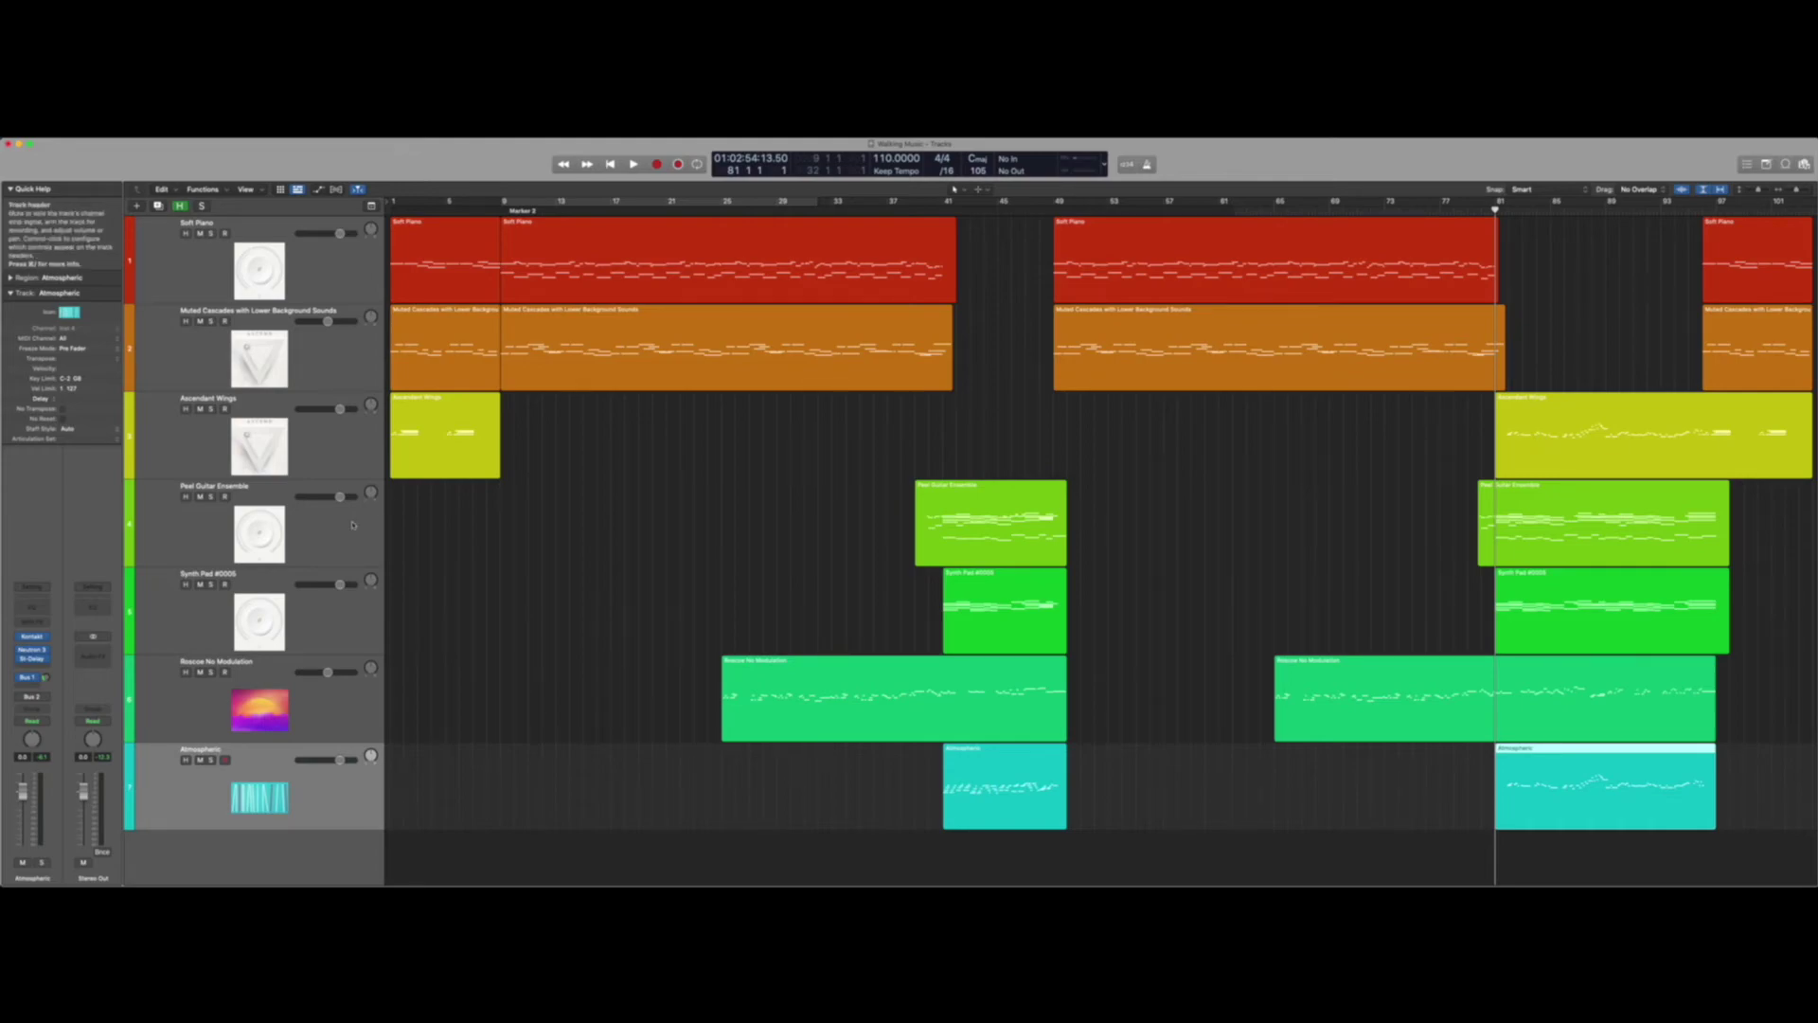
pyautogui.click(1541, 419)
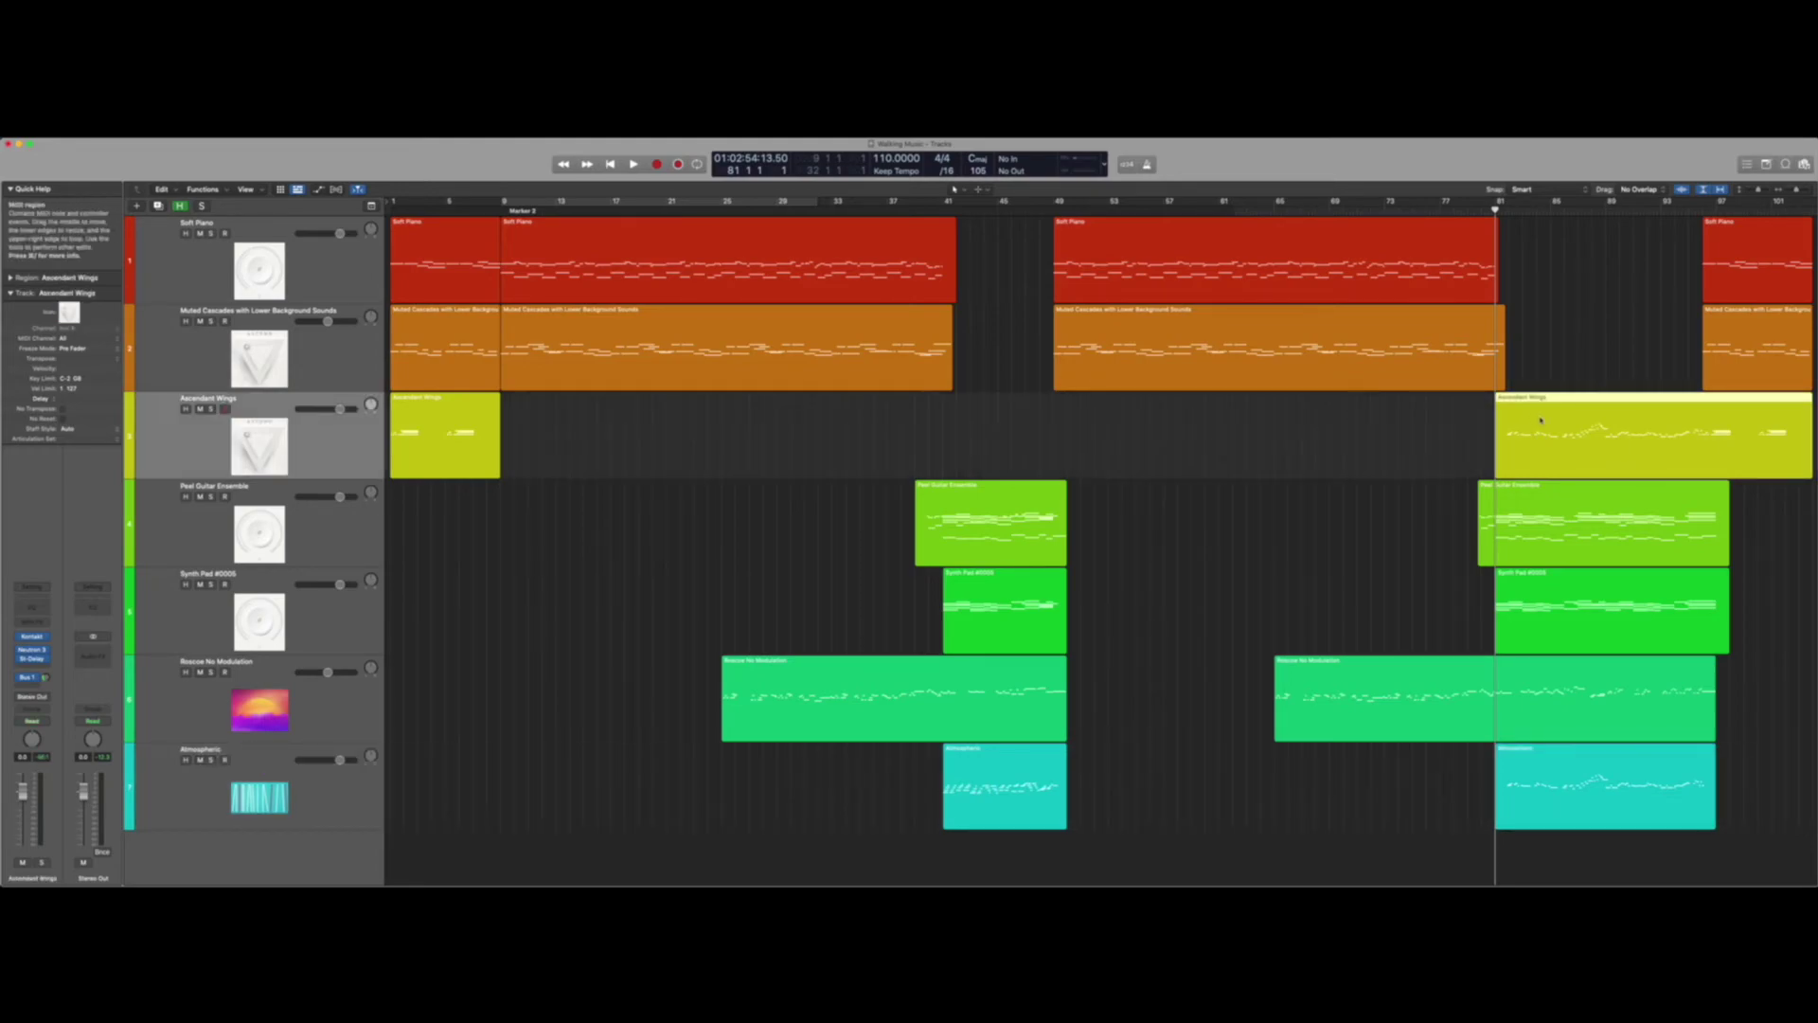
# - Show the second Roscoe No Modulation and Atmospheric regions together in the Piano Roll and play them from bar 81
pyautogui.doubleClick(1474, 700)
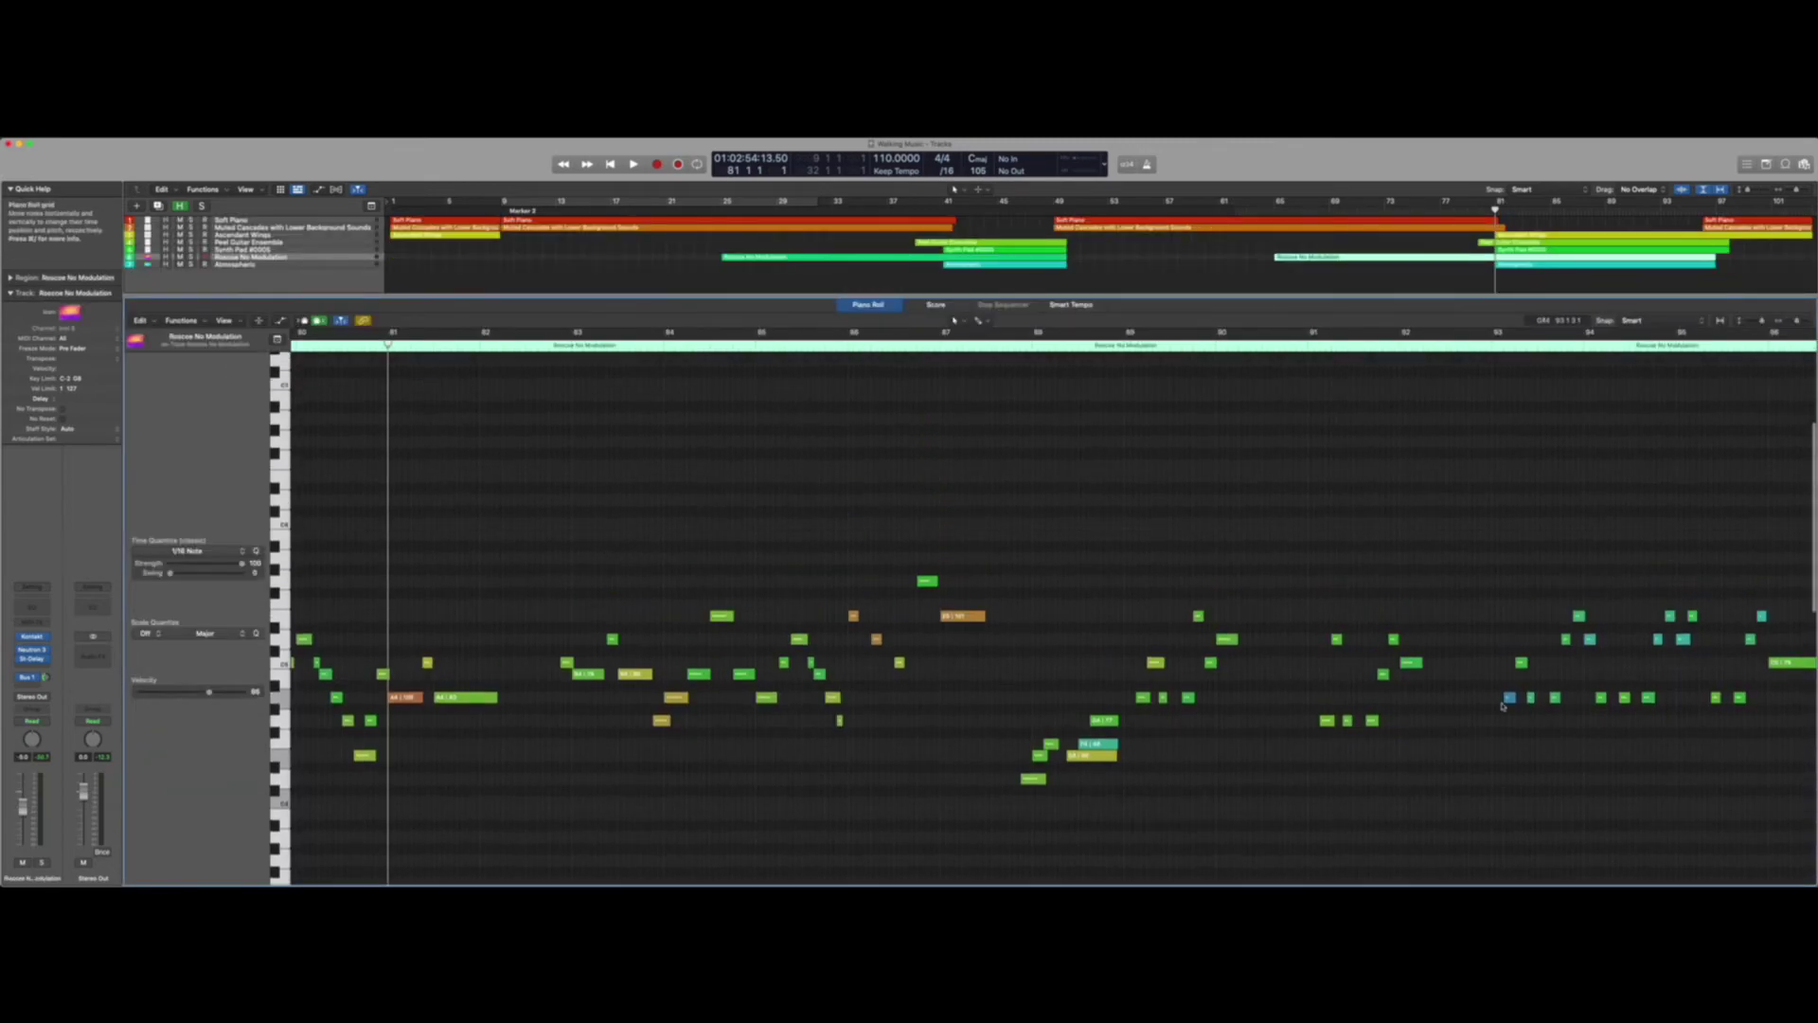
pyautogui.moveTo(1489, 280); pyautogui.dragTo(1514, 256)
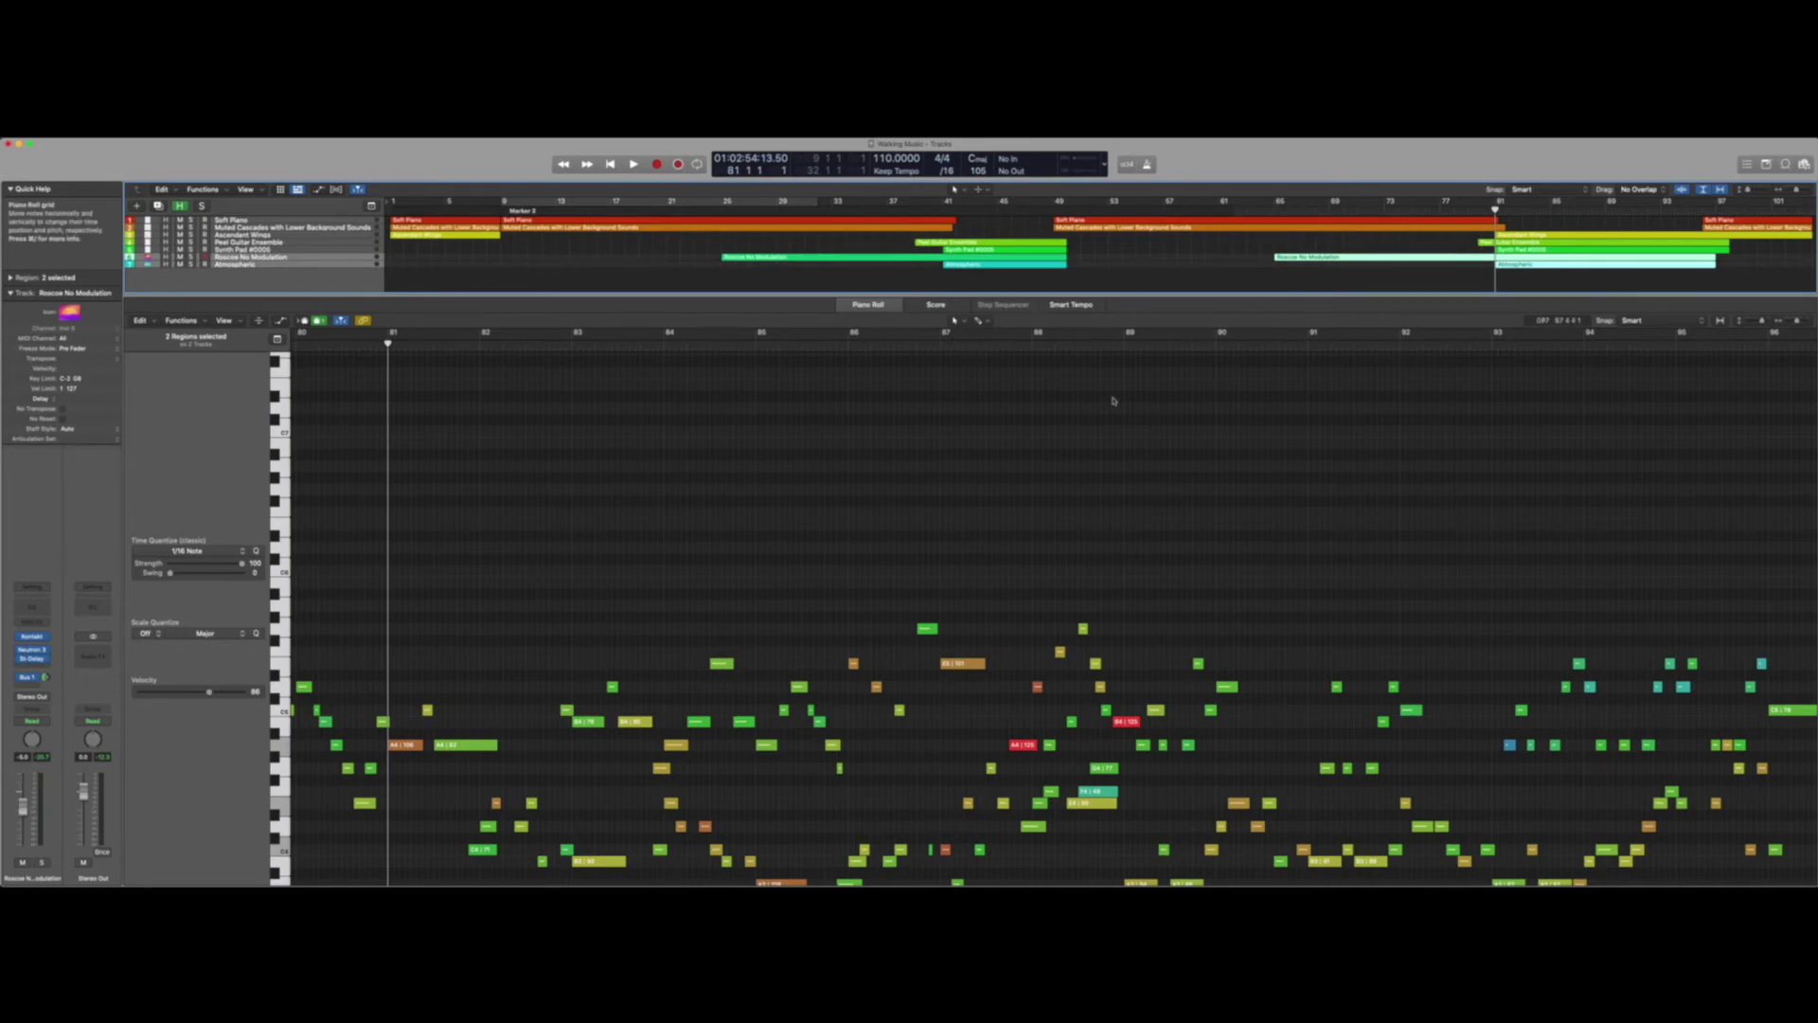
pyautogui.press('space')
pyautogui.scroll(-3, 1186, 636)
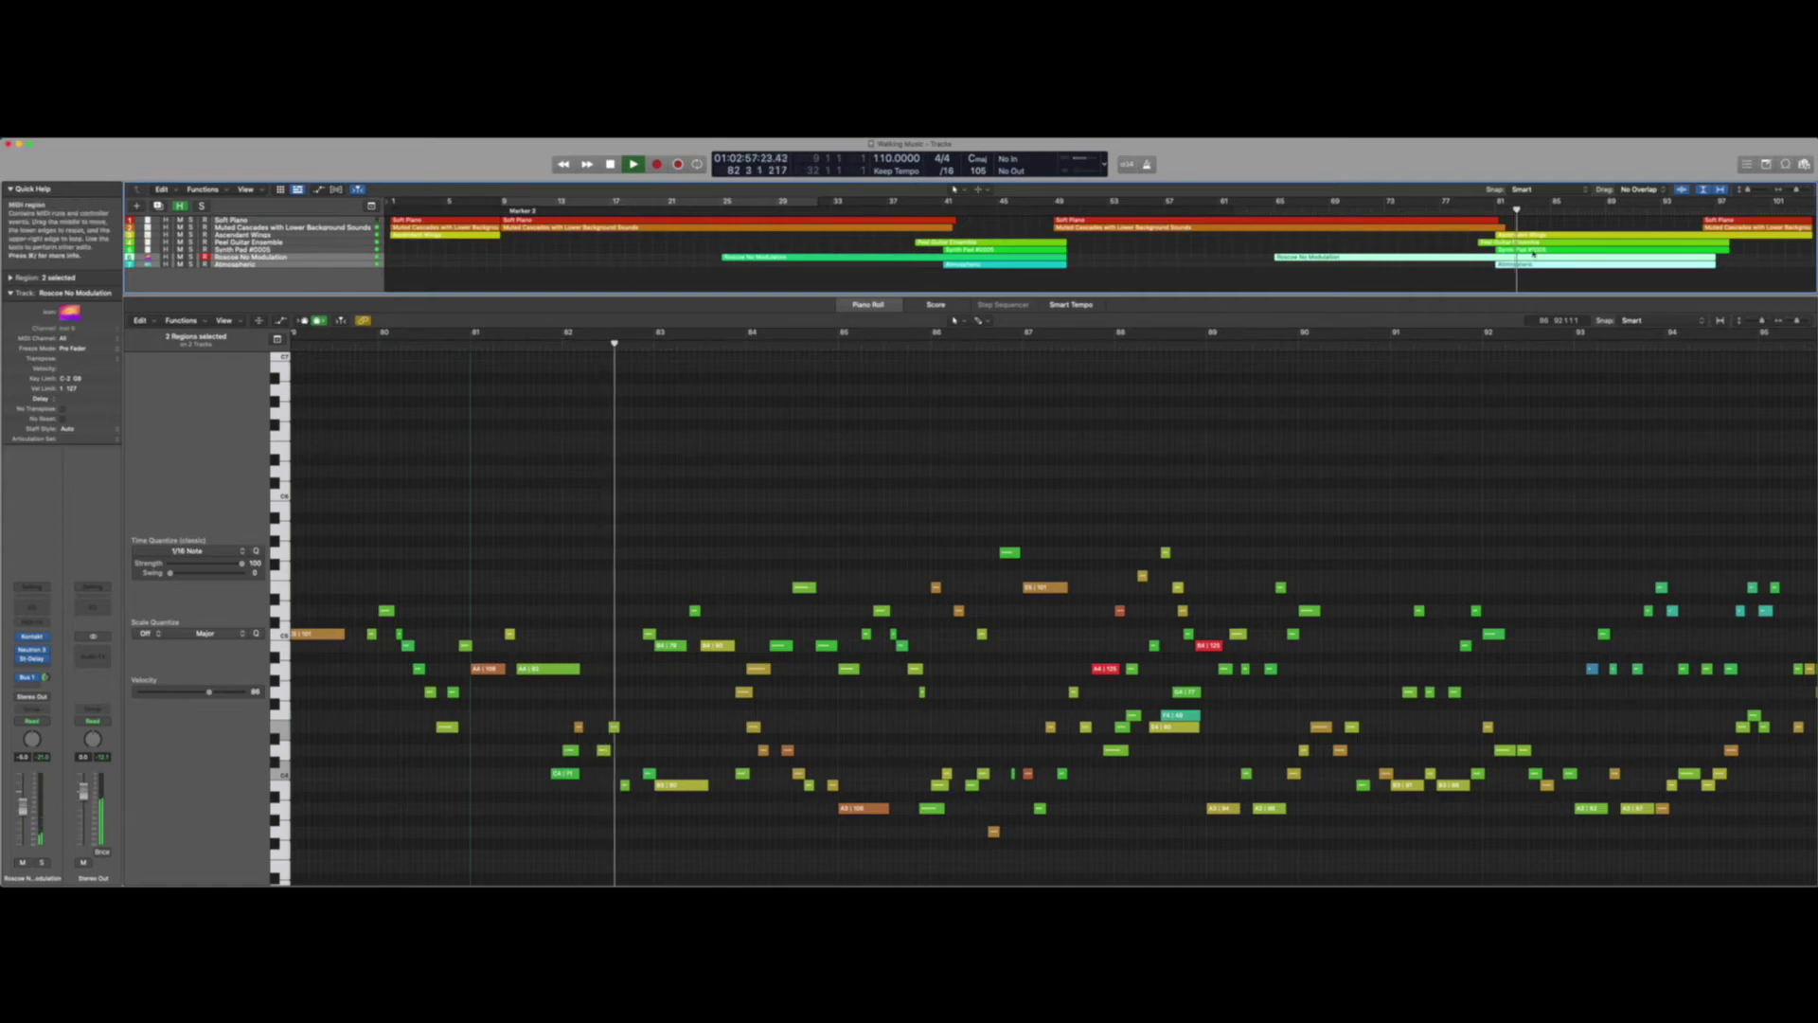
# - Alternate the Piano Roll between the Roscoe No Modulation and Atmospheric regions during playback to compare their notes, stopping in bar 91
pyautogui.click(1543, 258)
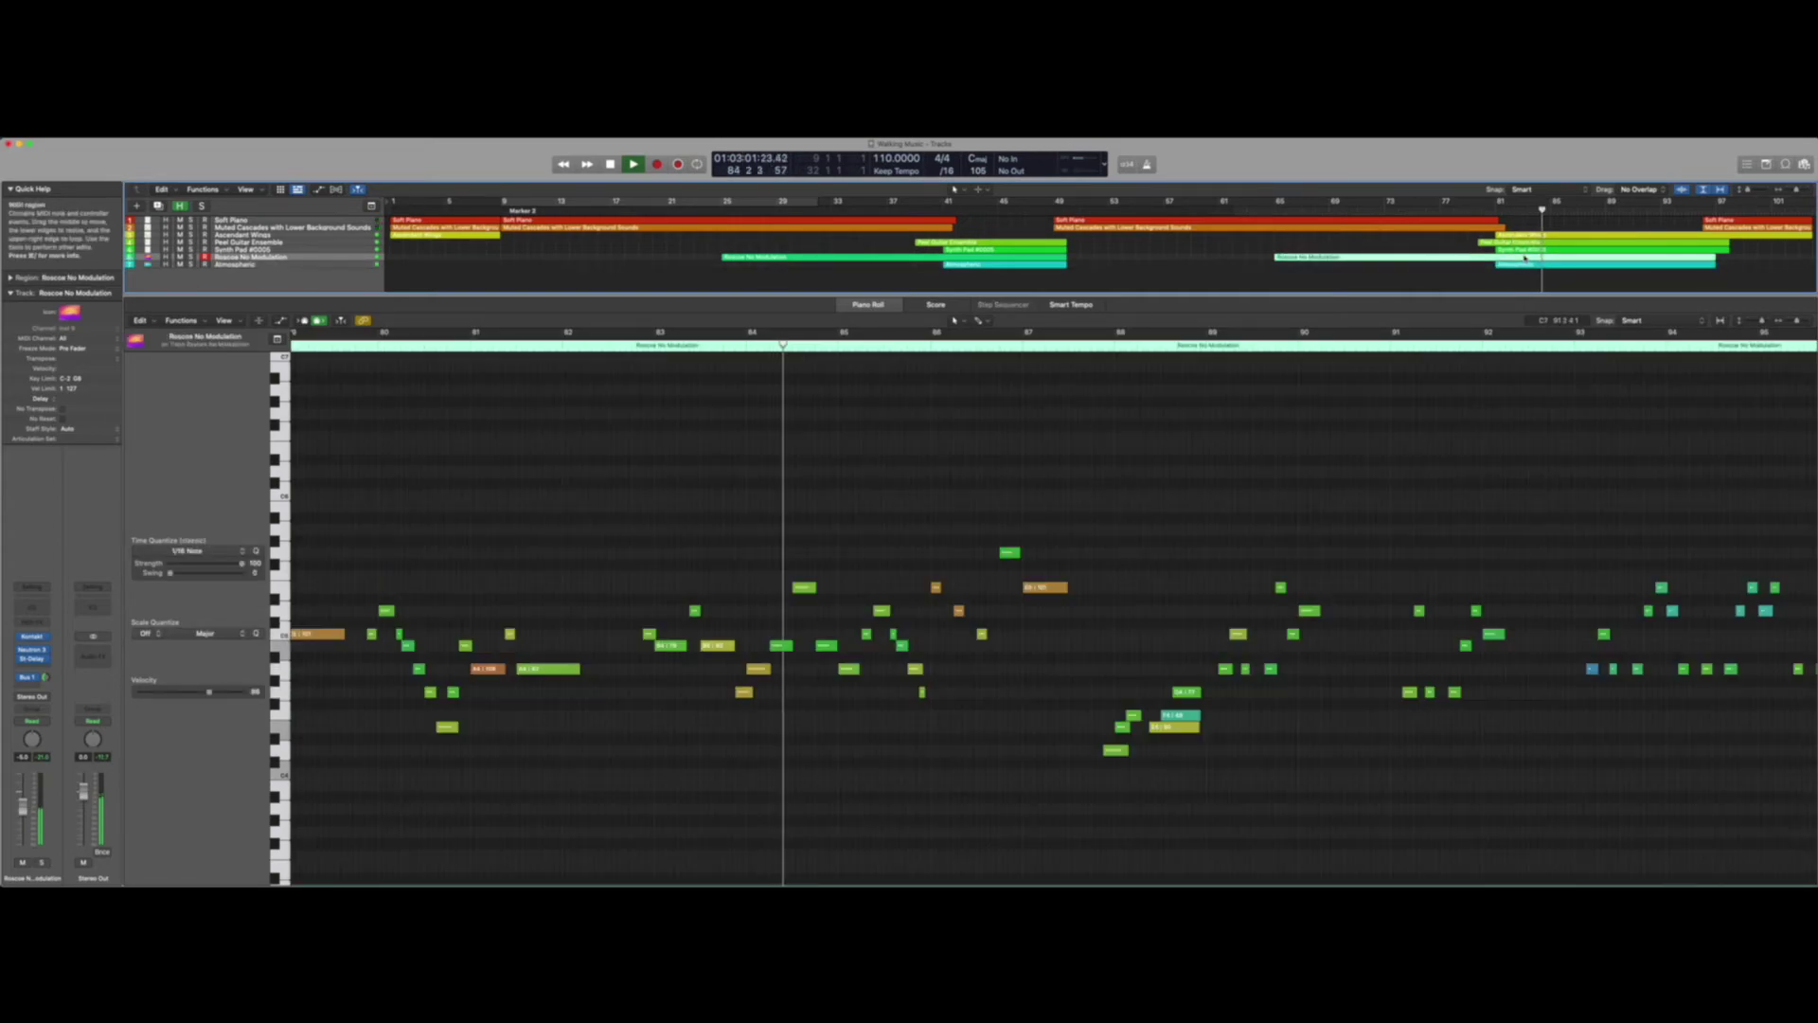
pyautogui.click(1574, 265)
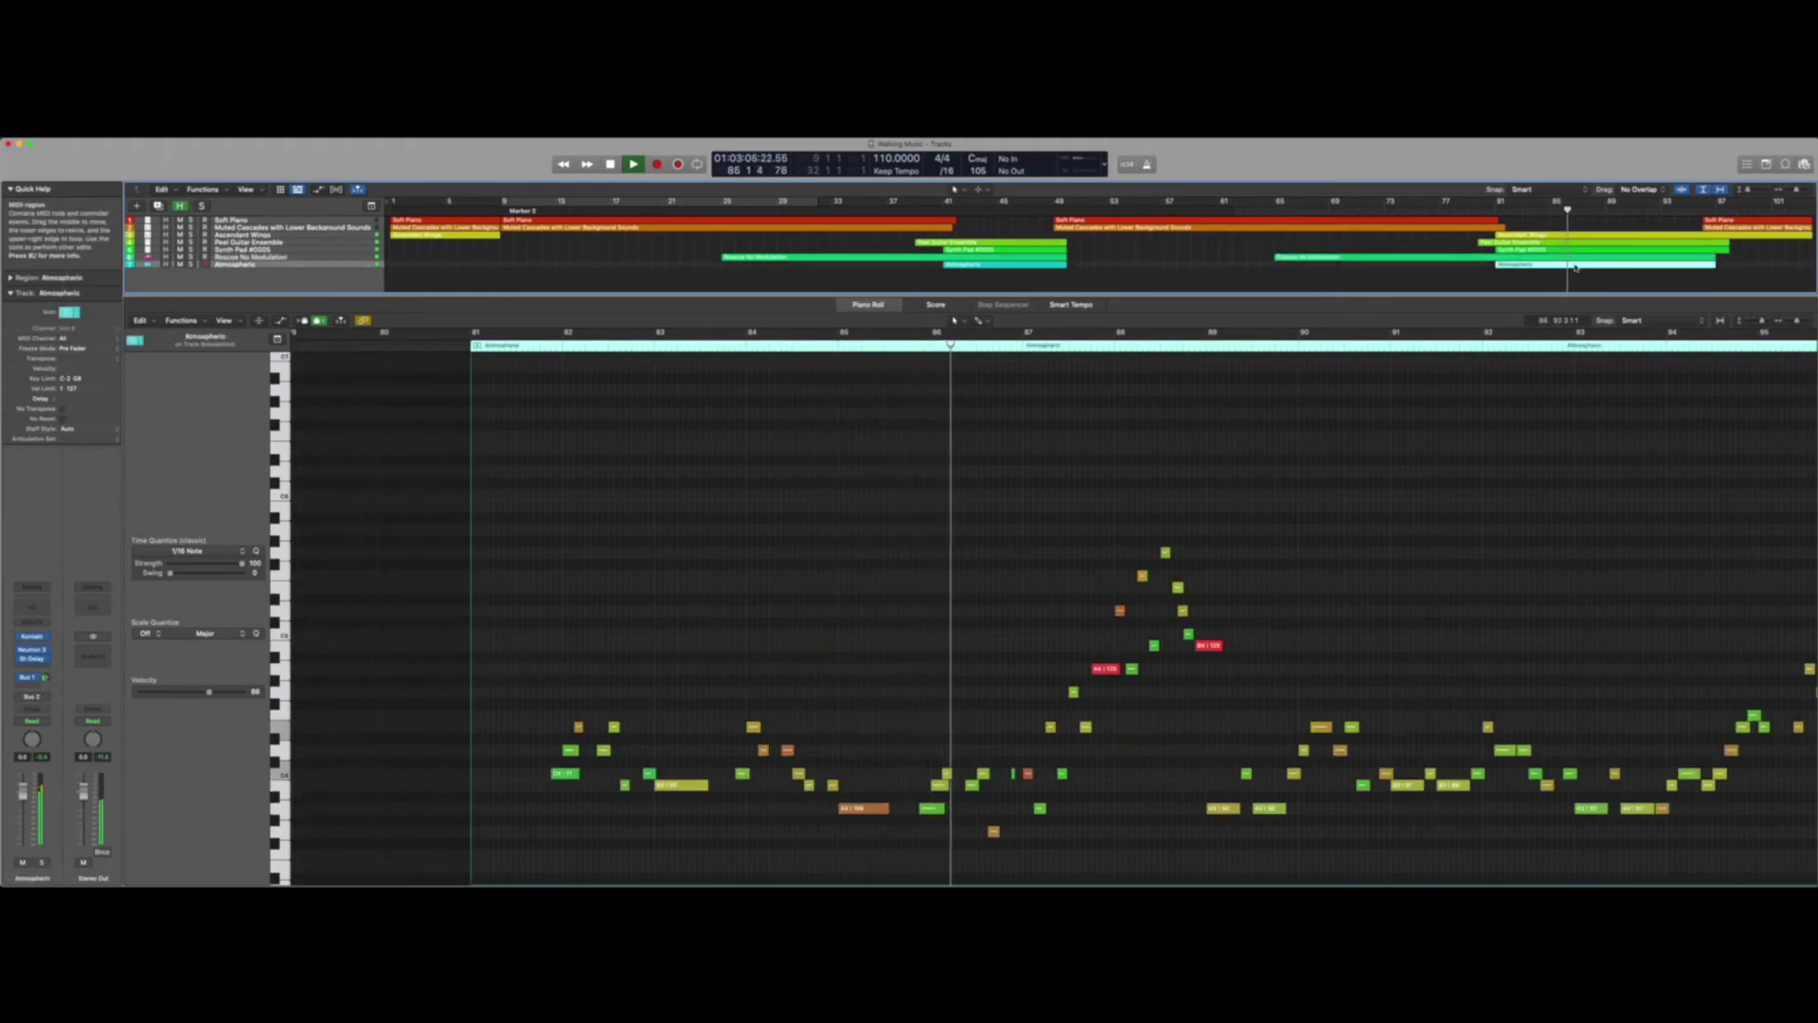
pyautogui.click(1572, 258)
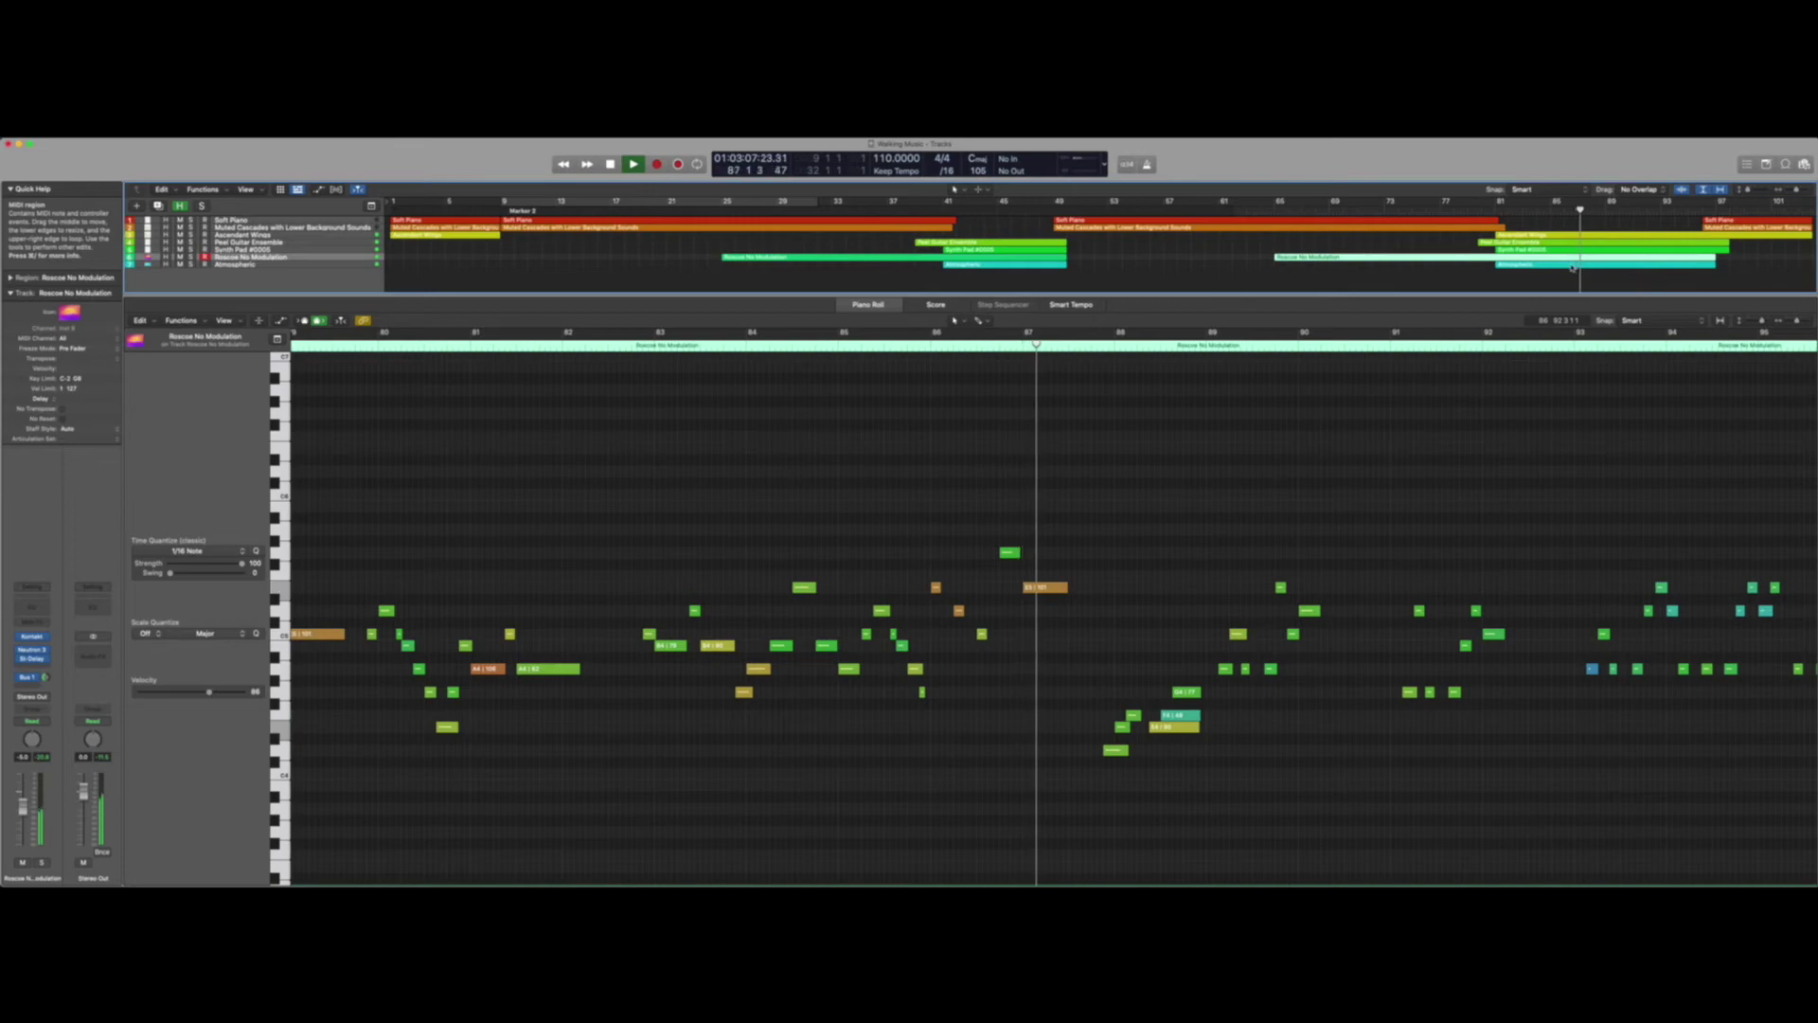
pyautogui.click(1572, 265)
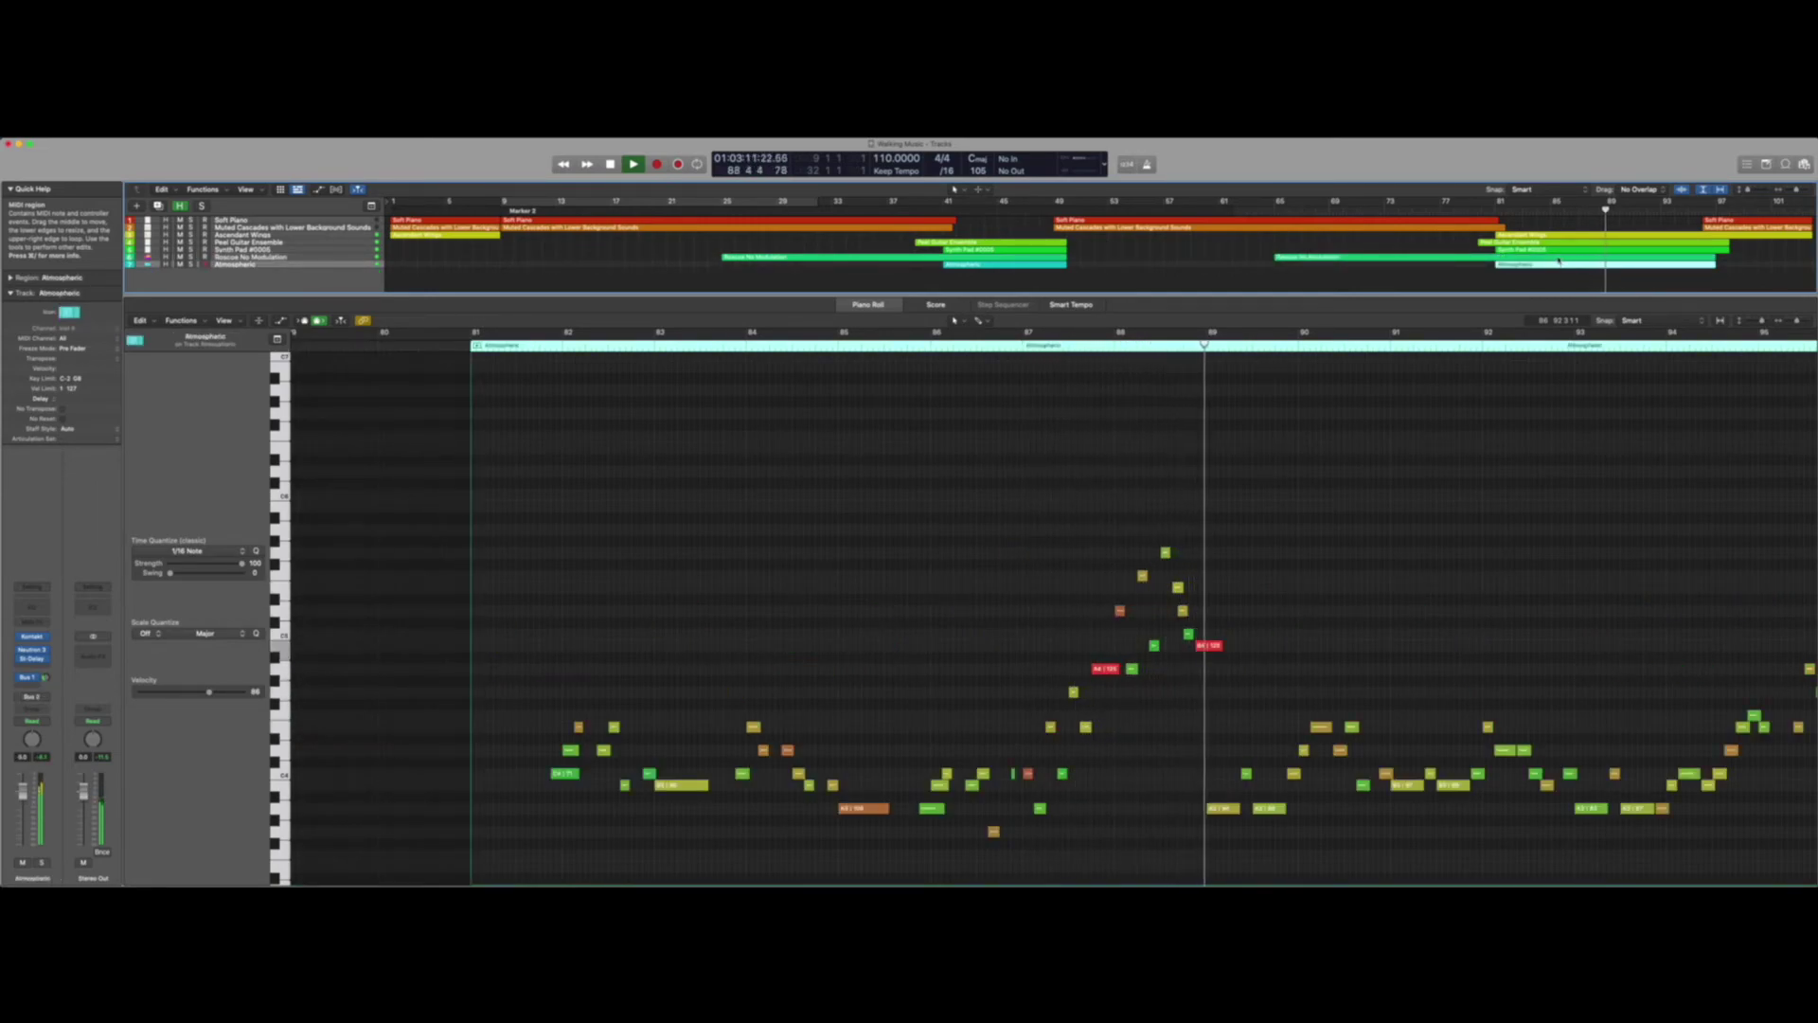
pyautogui.click(1559, 259)
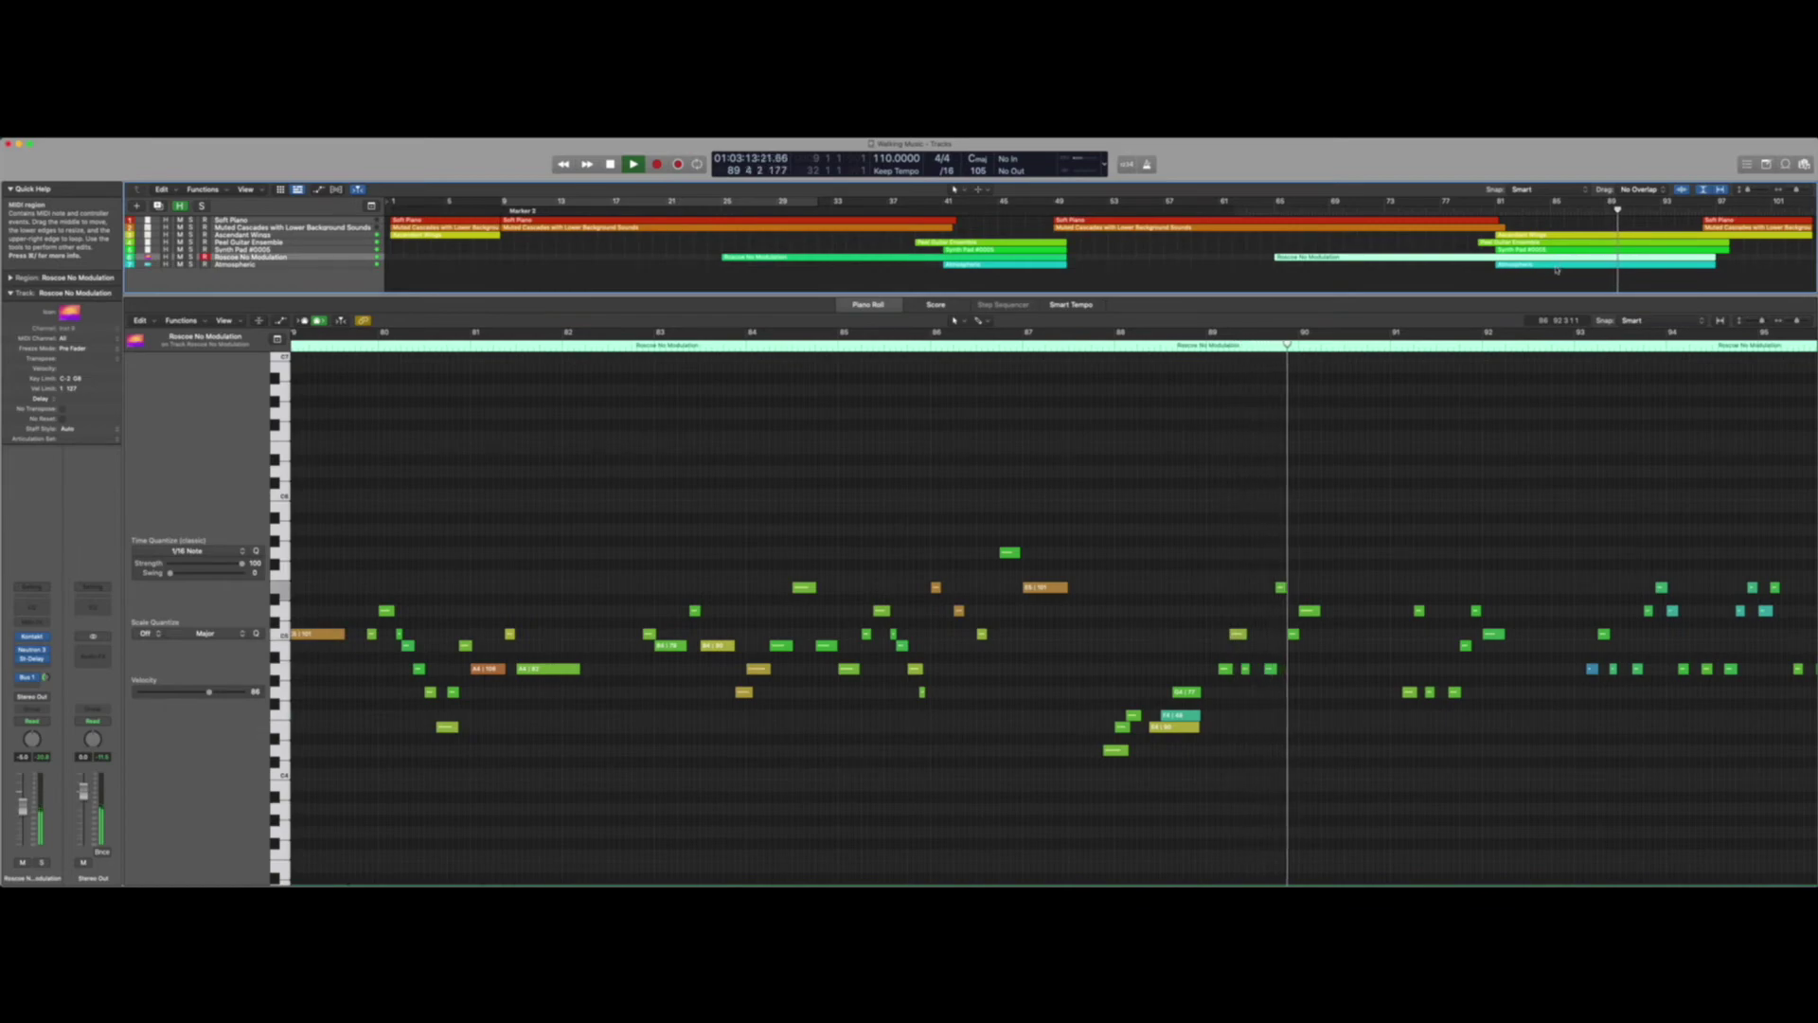
pyautogui.click(1557, 268)
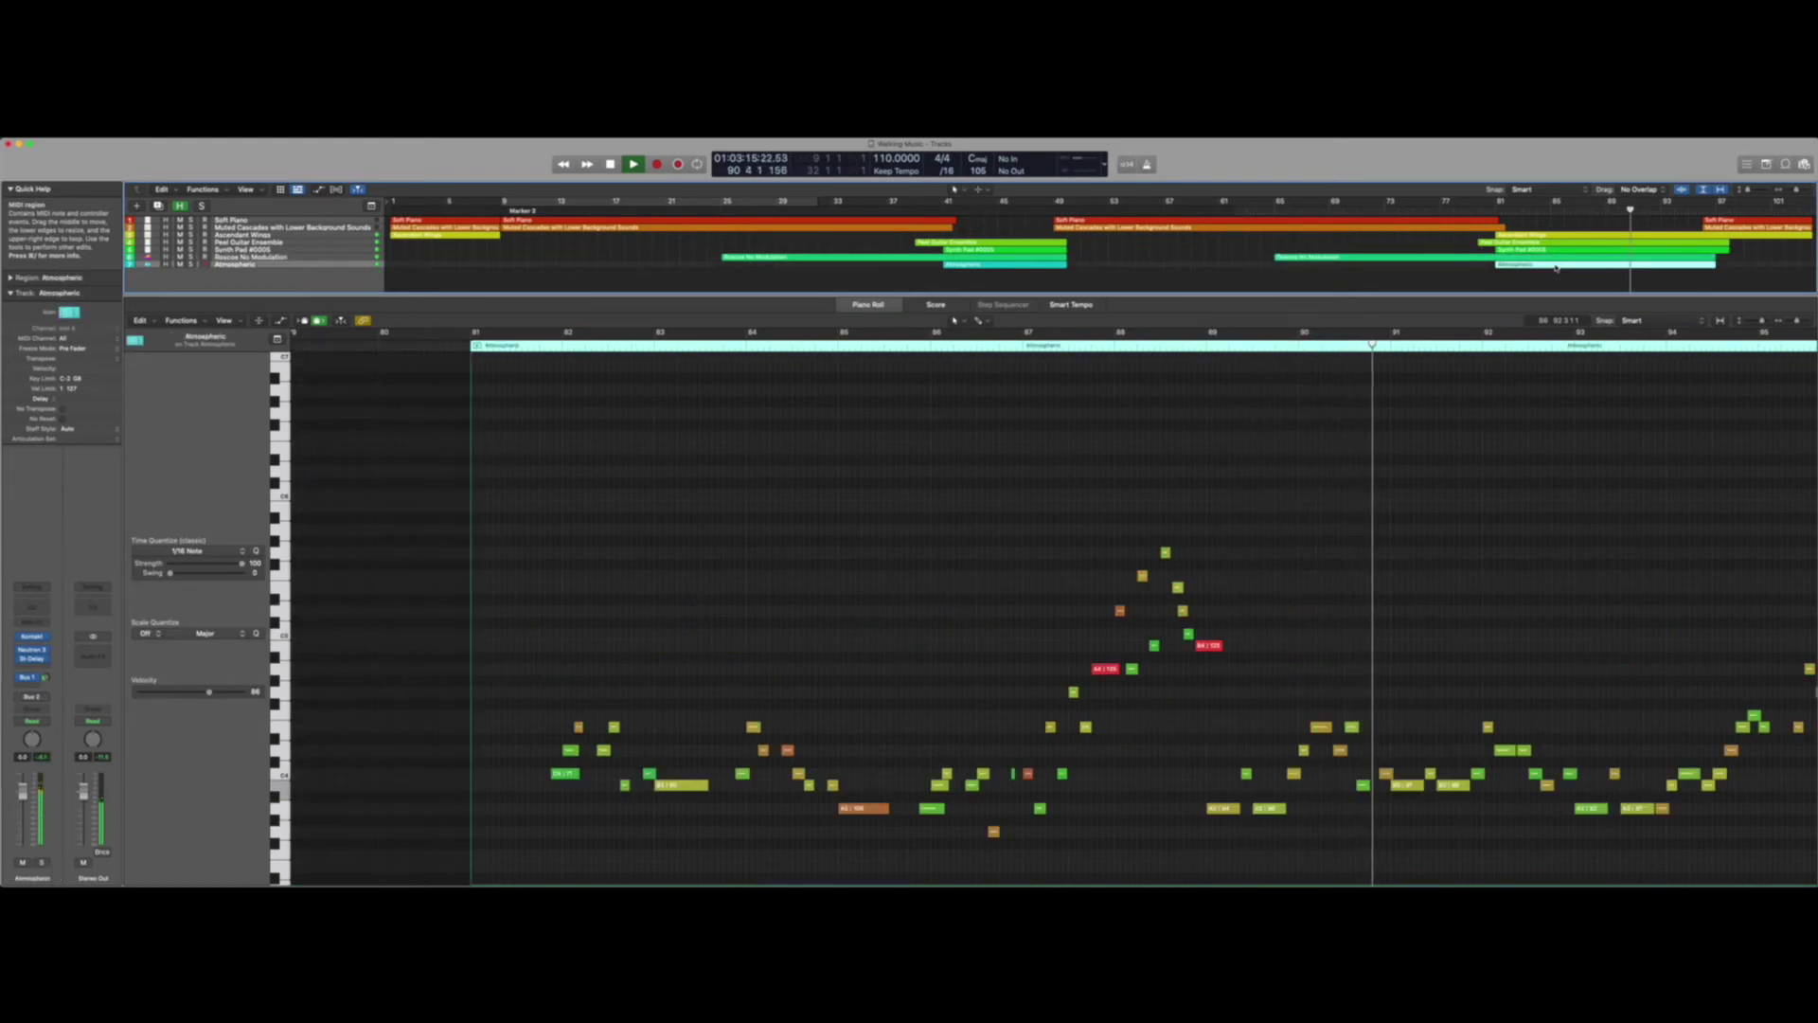
pyautogui.press('space')
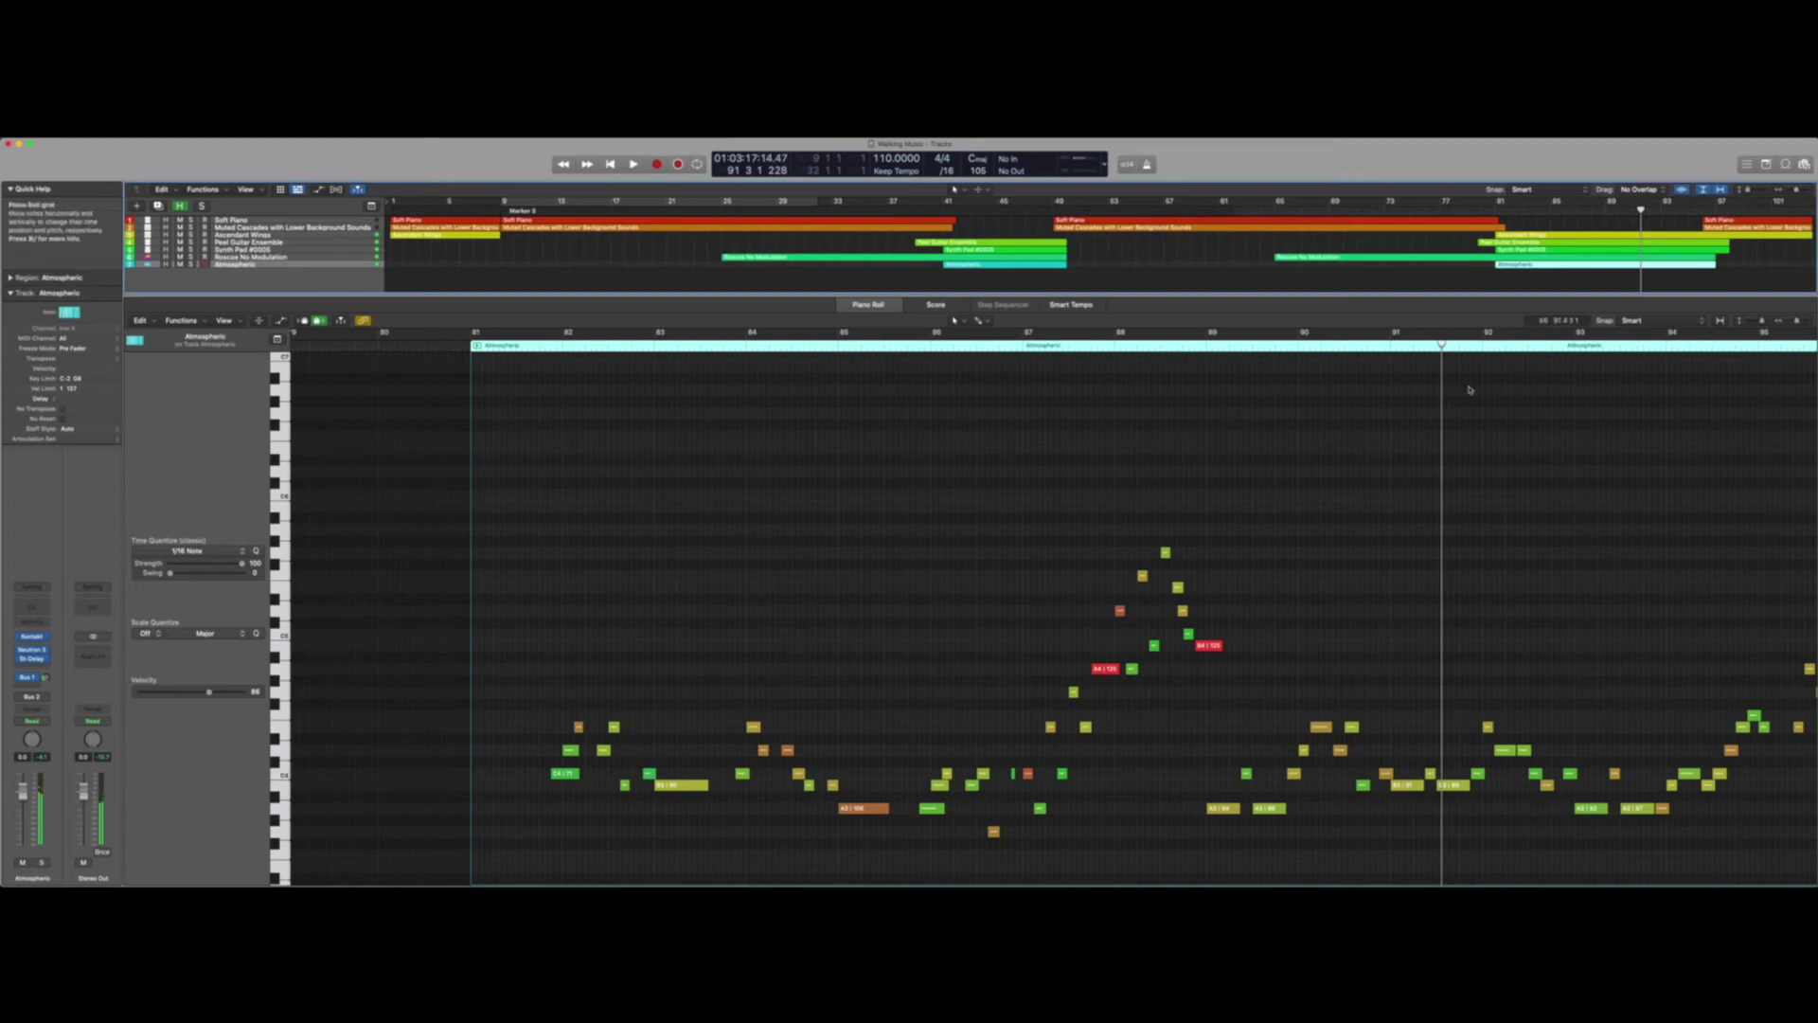
# - Compare the Roscoe No Modulation and Atmospheric notes again with playback stopped, and examine Roscoe's earlier notes from bar 71
pyautogui.click(1528, 257)
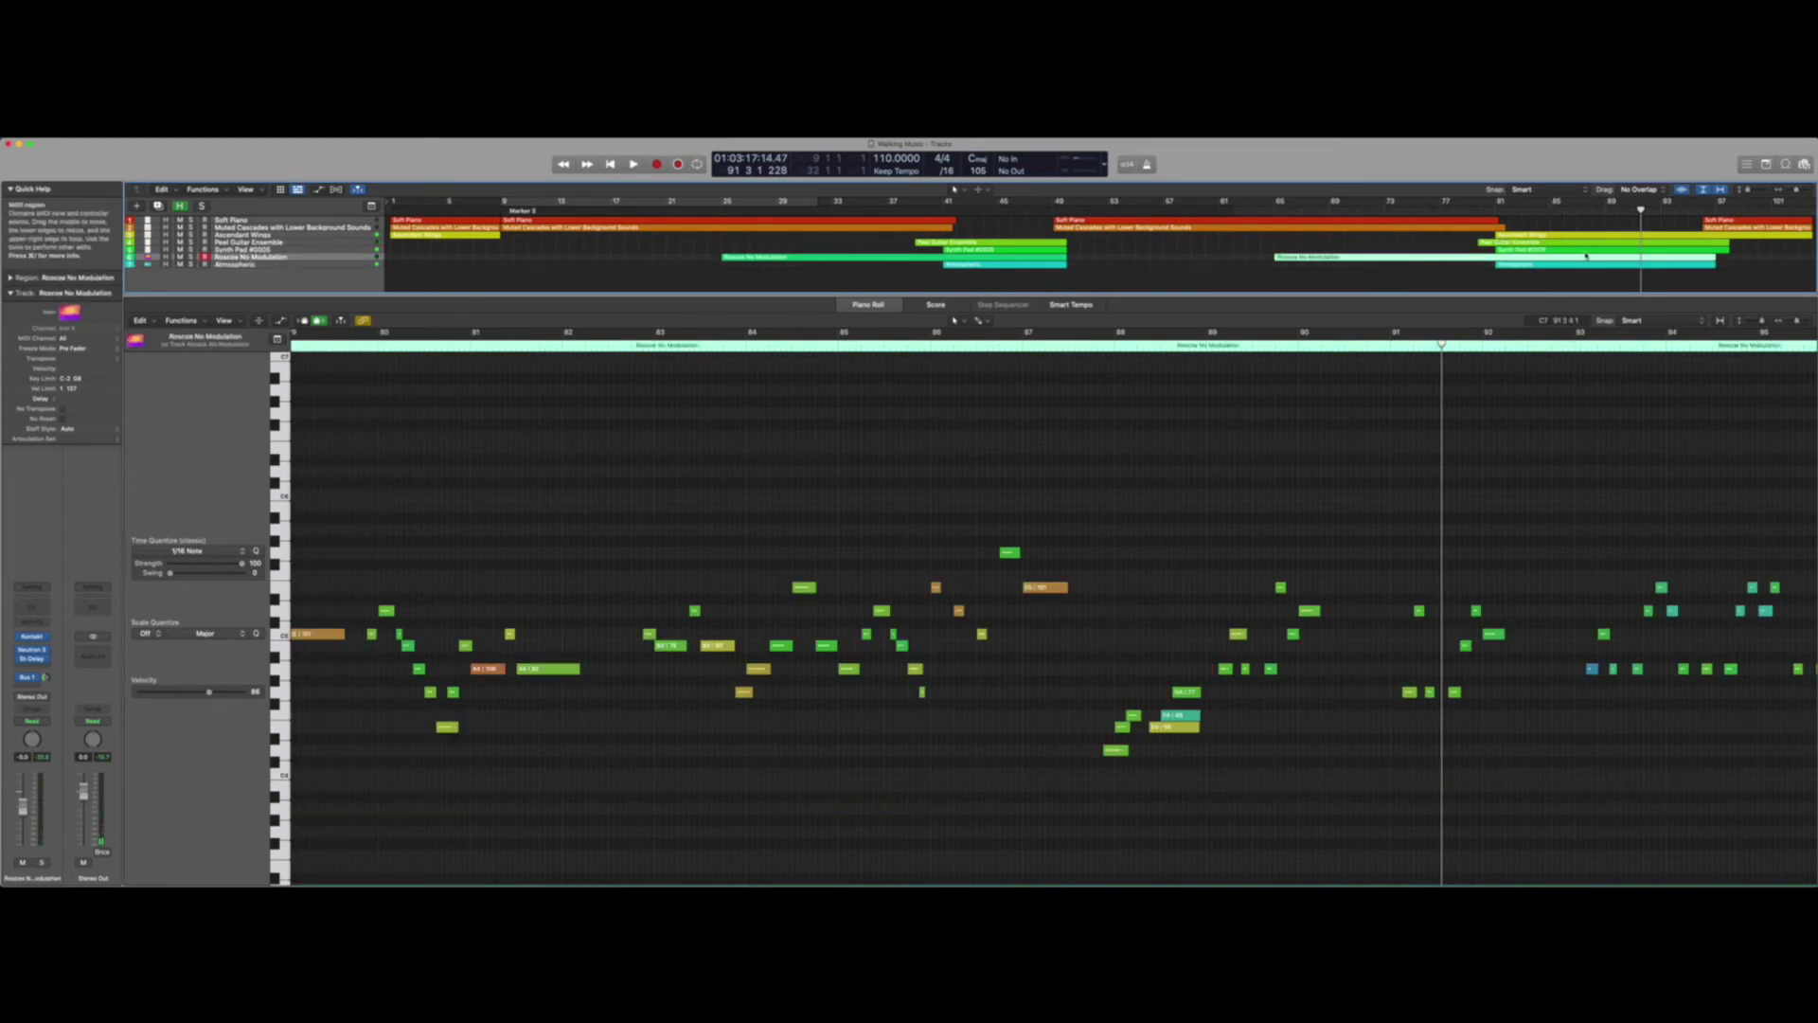
pyautogui.click(1564, 266)
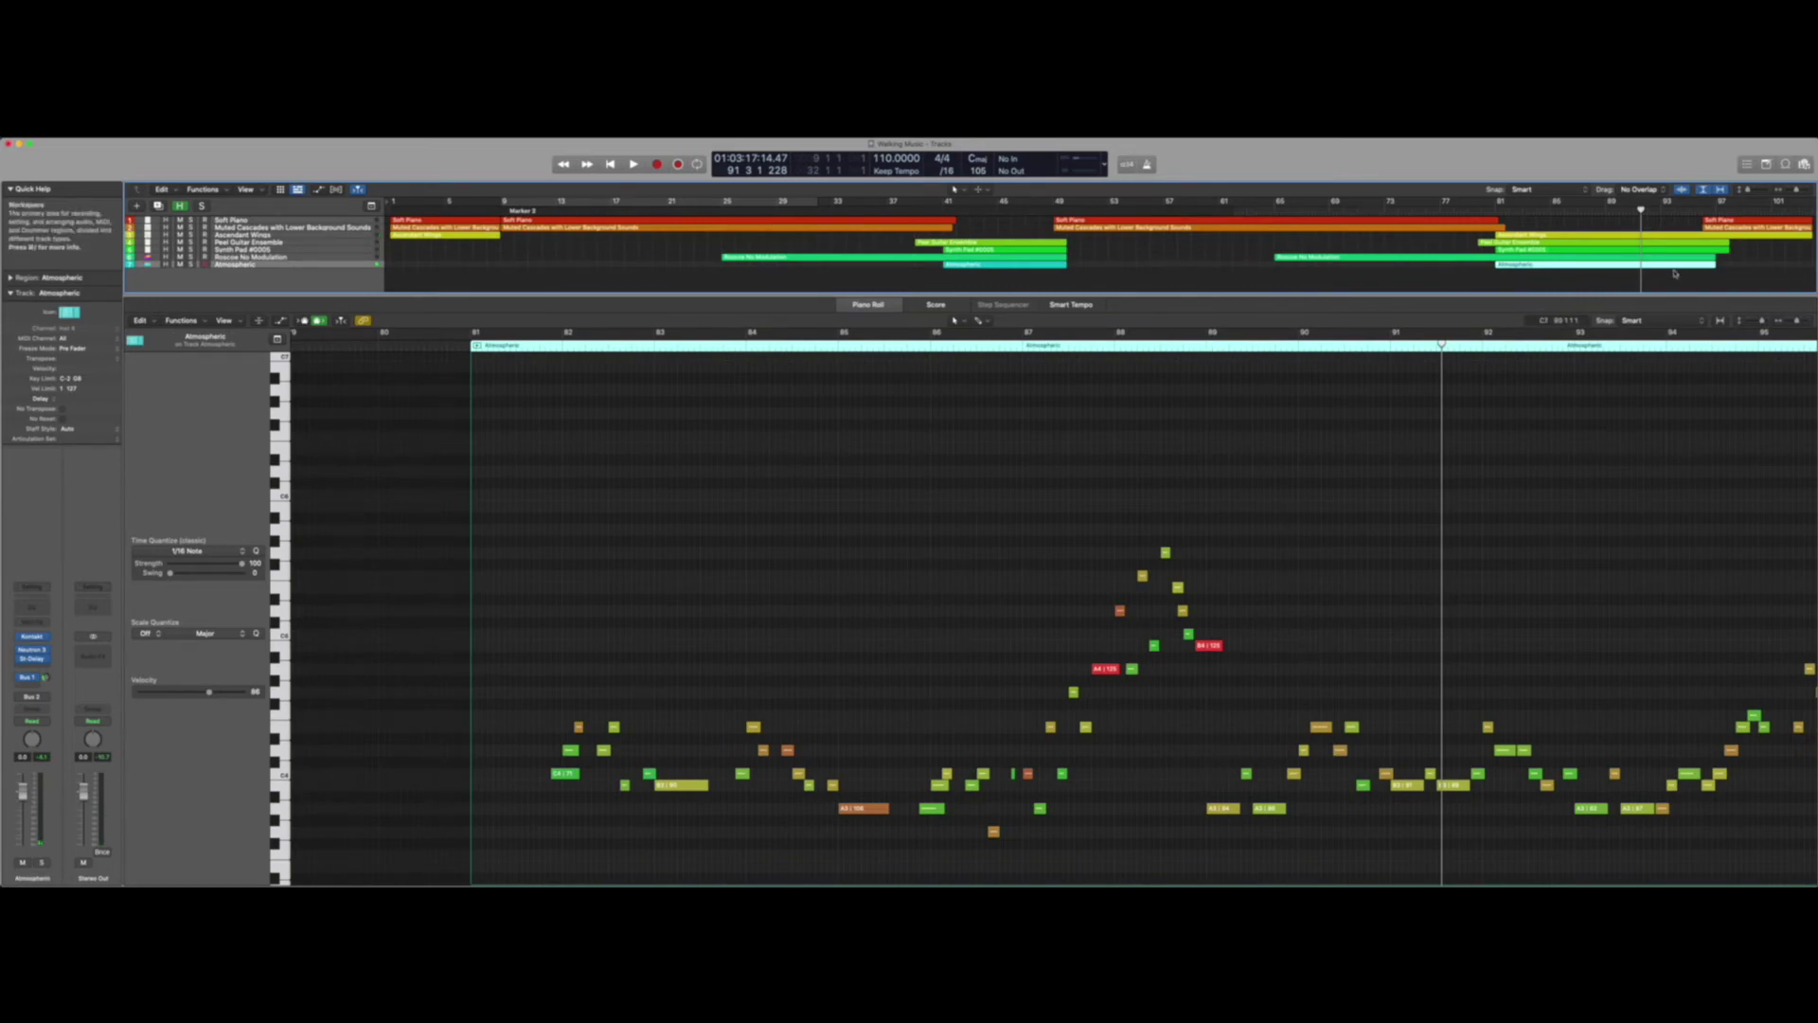
pyautogui.press('Up')
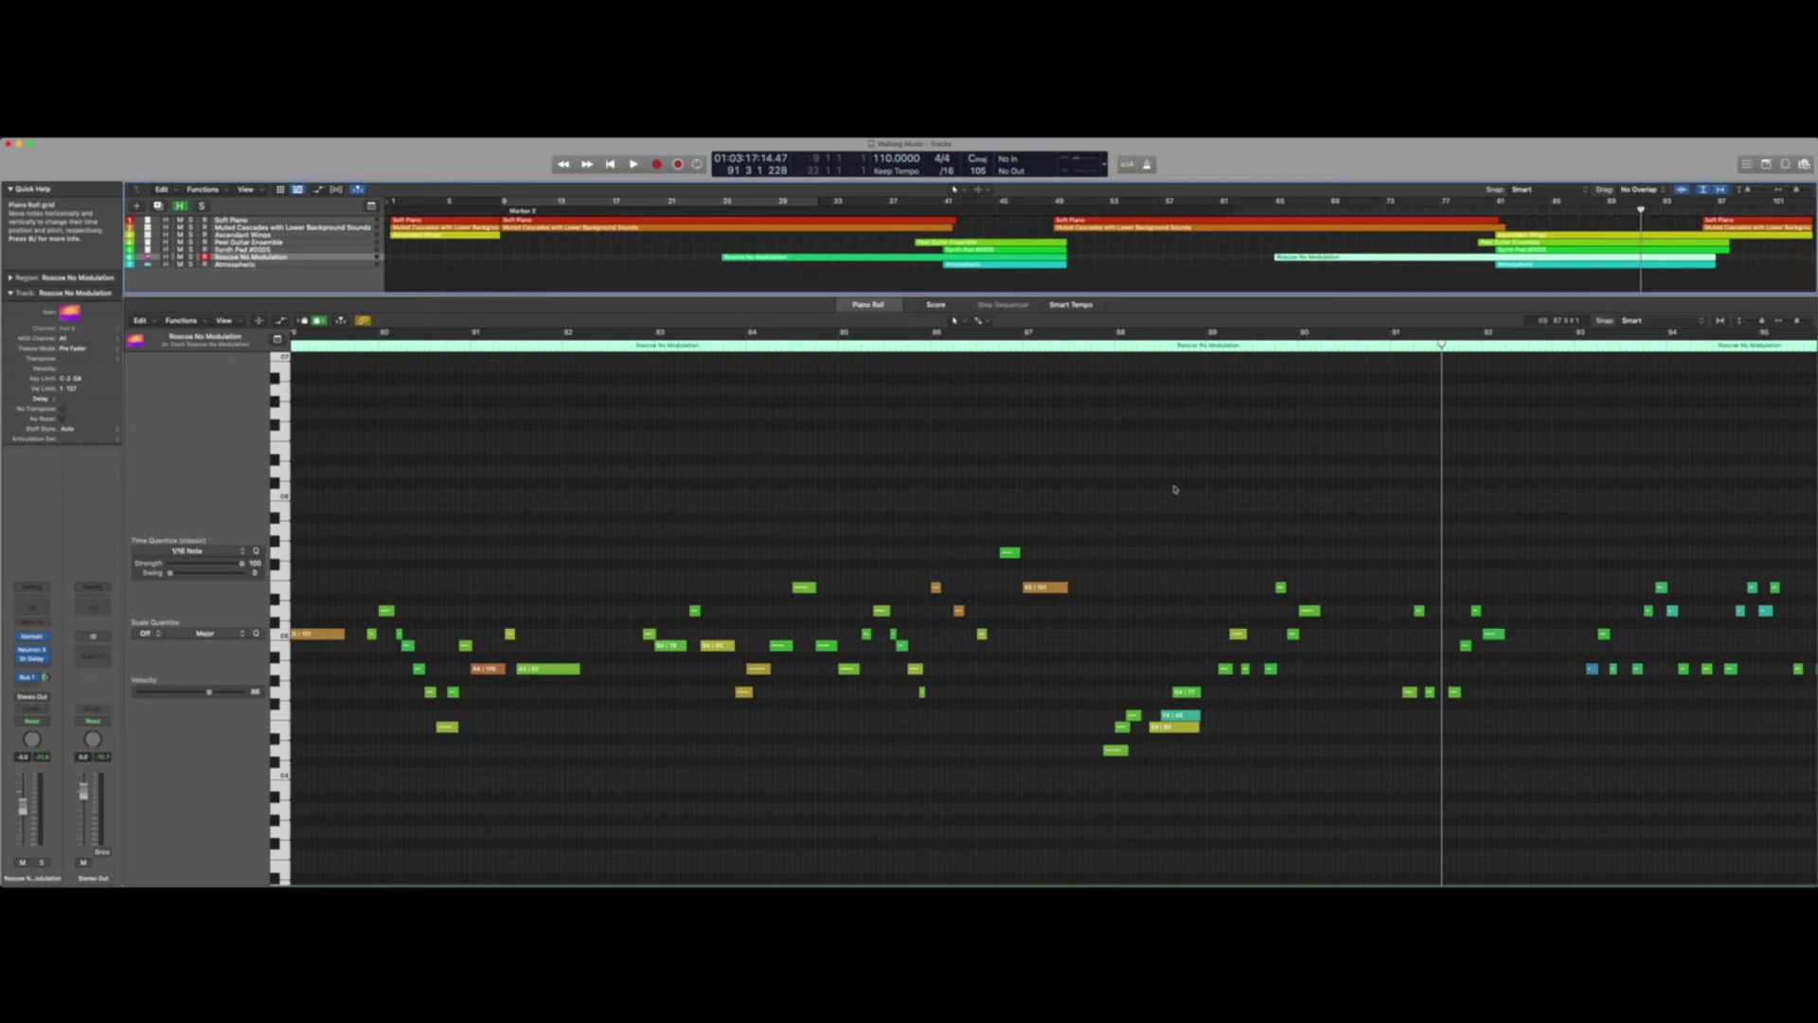
pyautogui.hscroll(-5, 1175, 578)
pyautogui.hscroll(-2, 1175, 579)
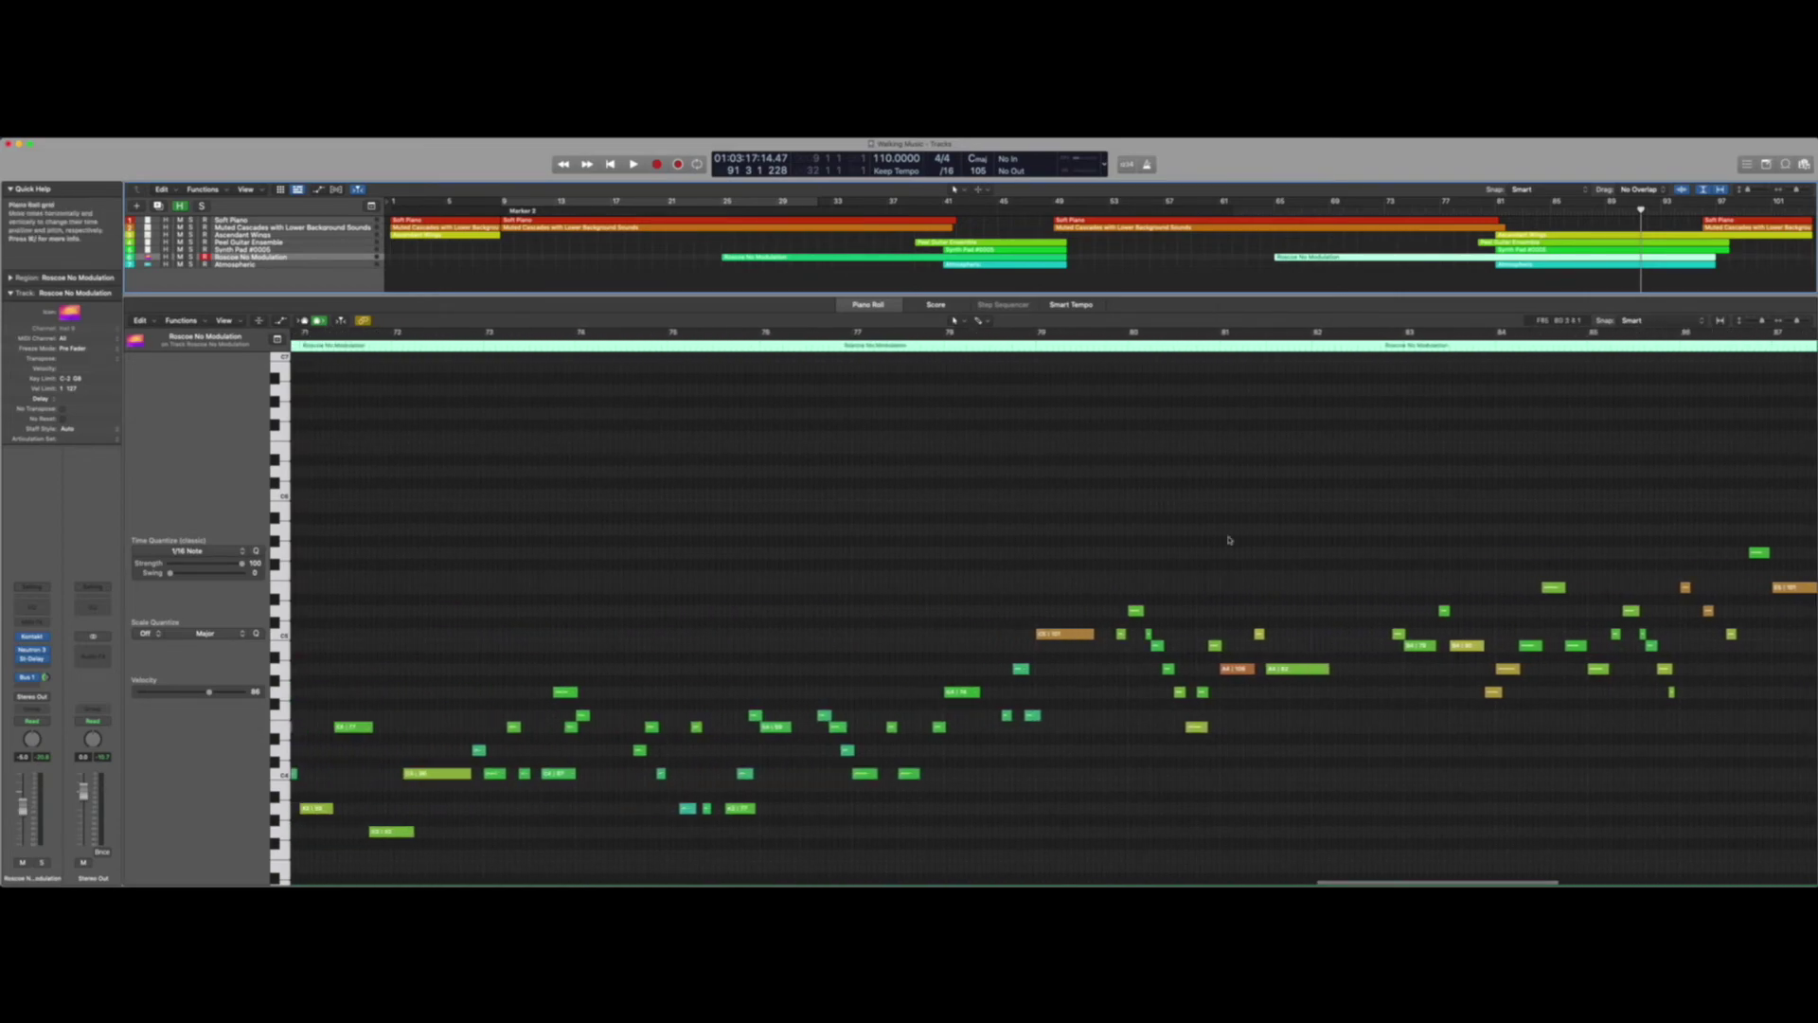
# - Solo the Roscoe No Modulation track and play its melody from bar 81 into bar 83
pyautogui.click(1493, 210)
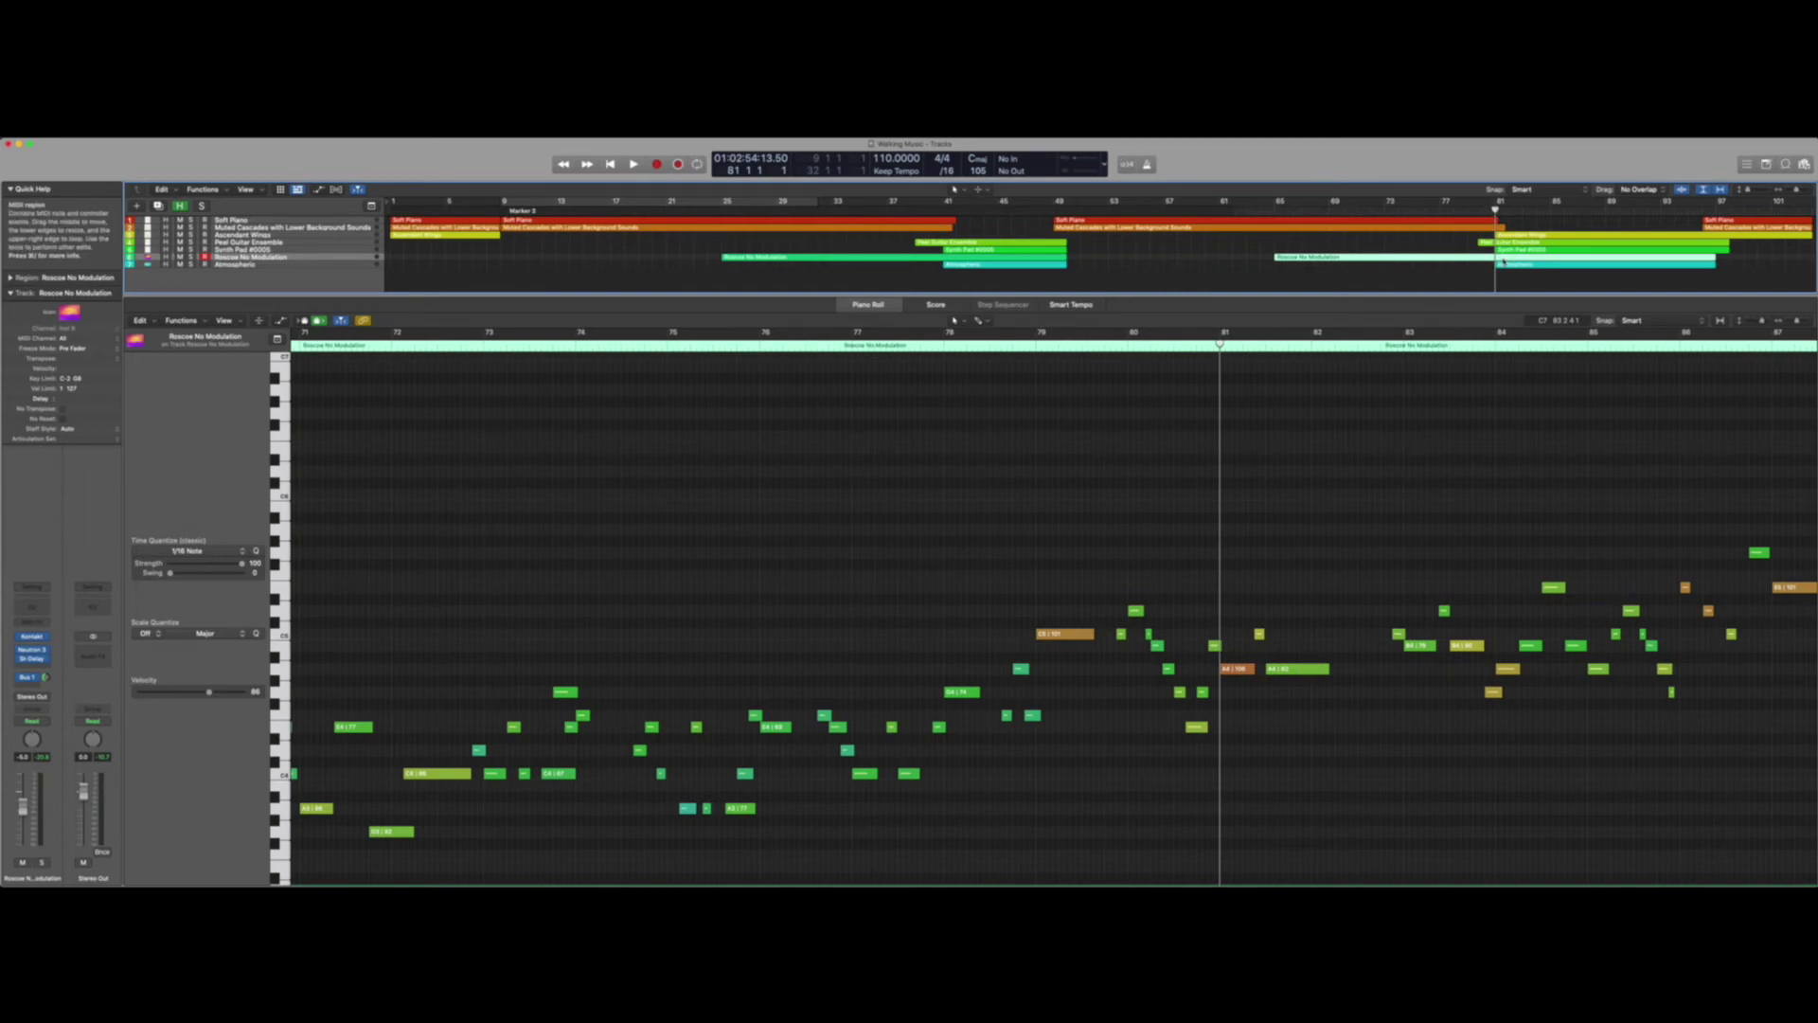
pyautogui.press('s')
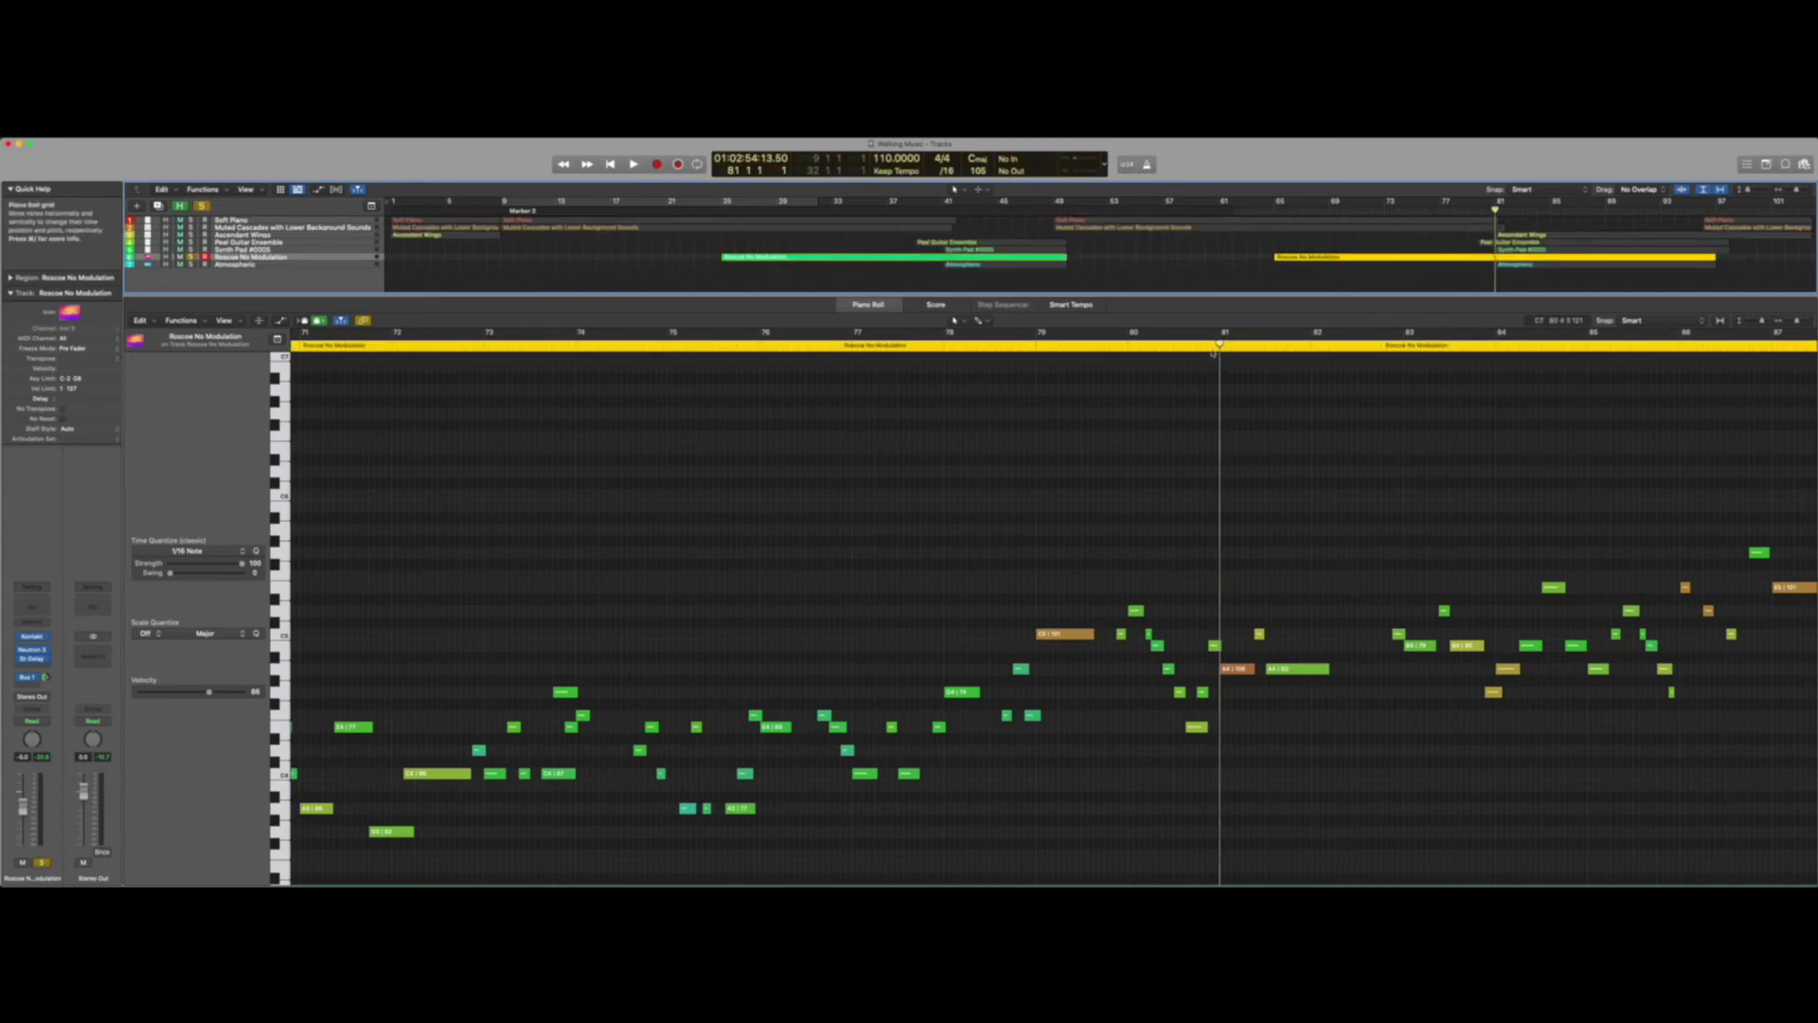
pyautogui.click(1198, 345)
pyautogui.press('space')
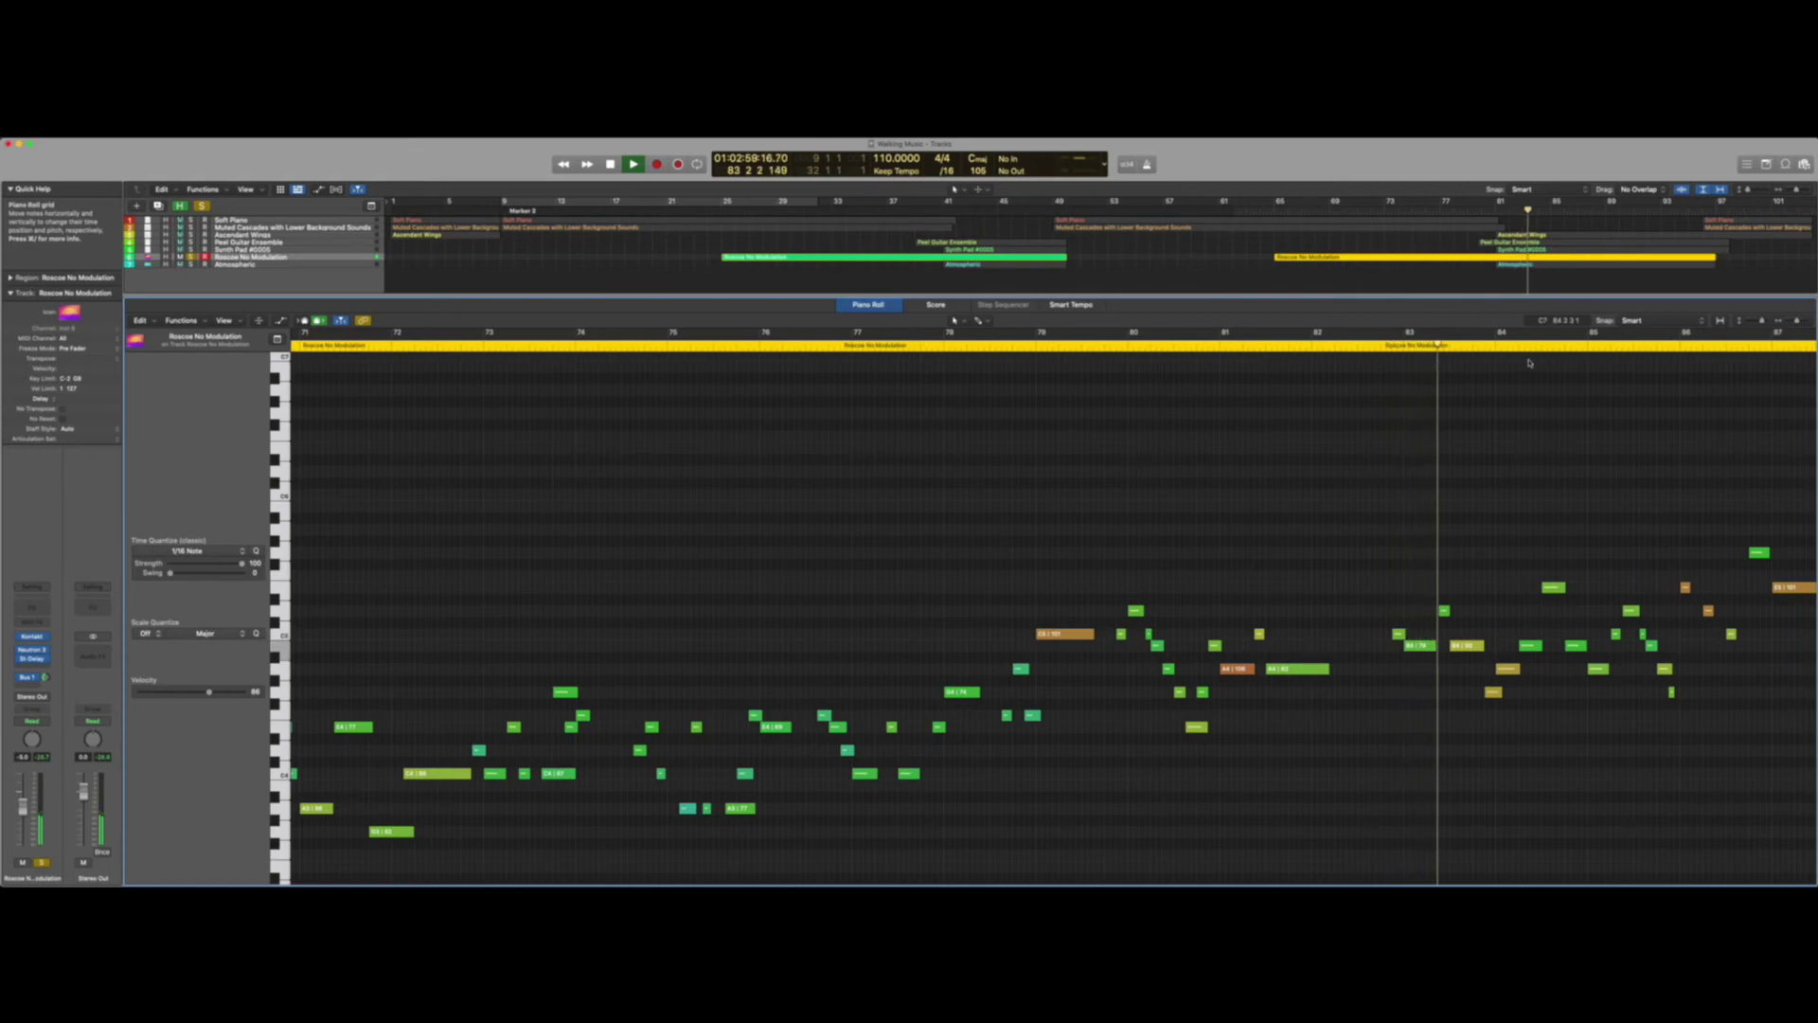
pyautogui.press('space')
# - Play the Atmospheric part from bar 89 with Roscoe's solo off, solo Atmospheric partway through, and turn the solo off after stopping
pyautogui.click(1514, 266)
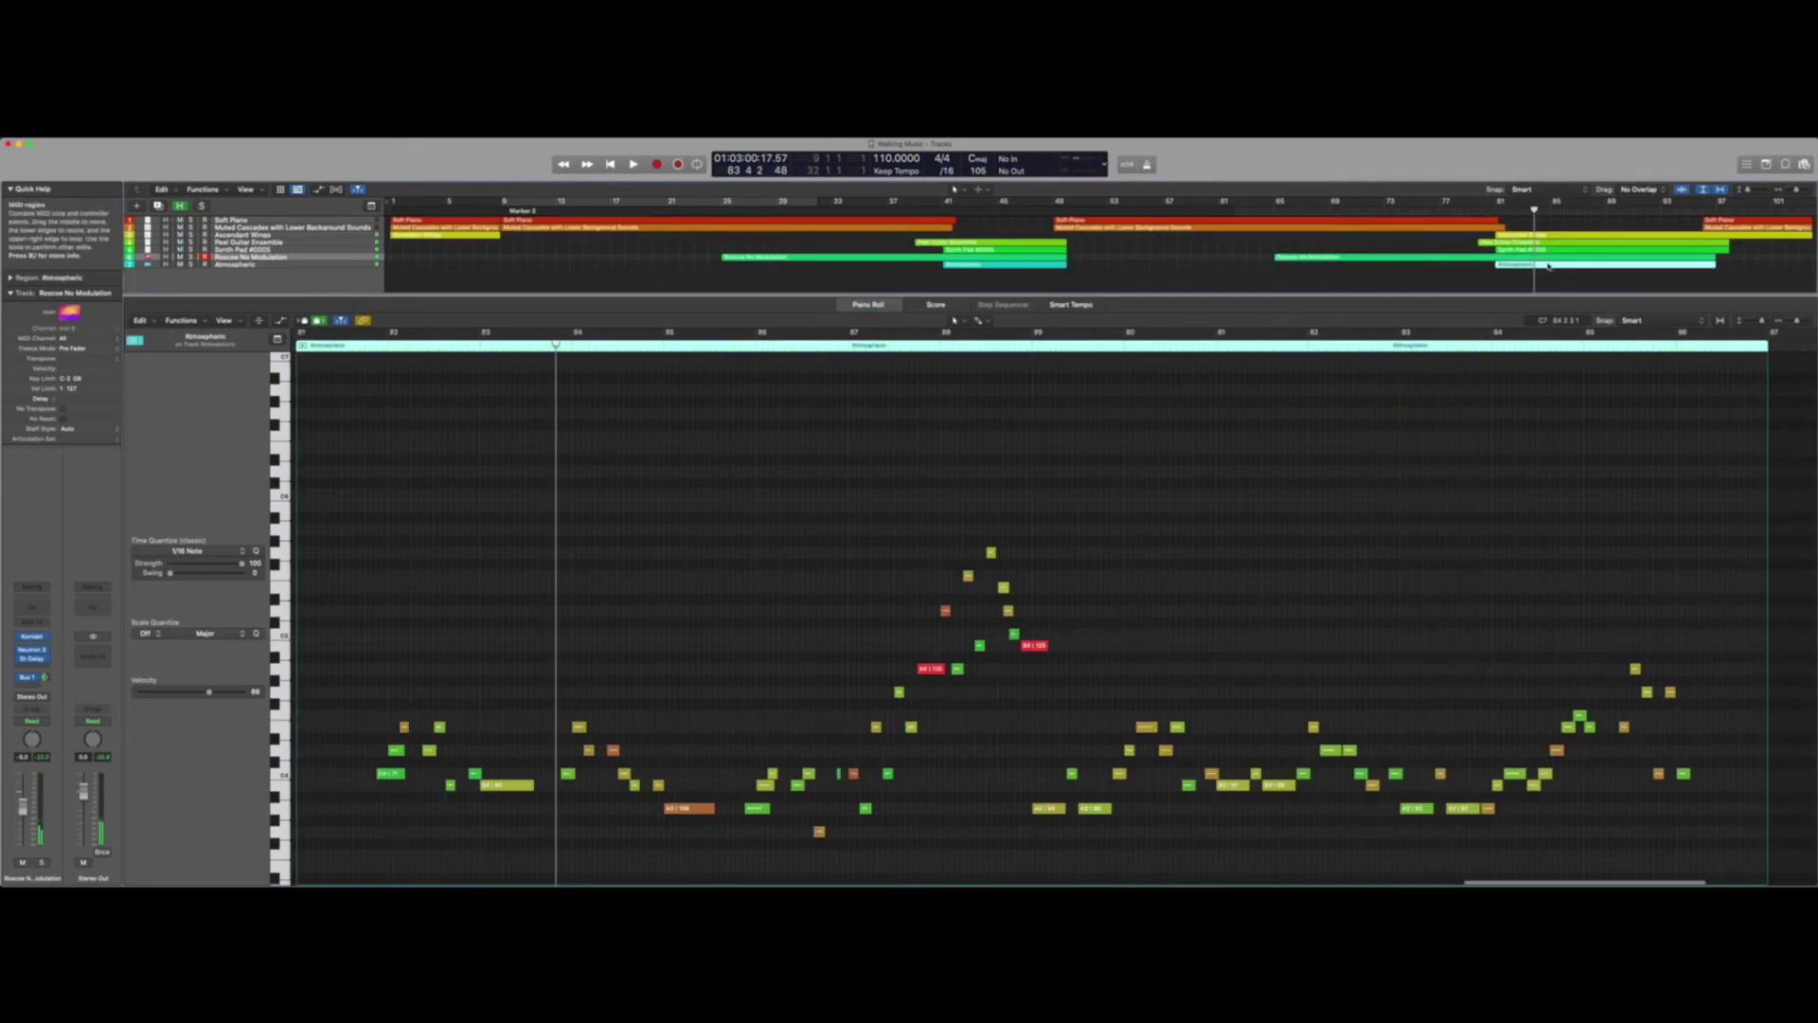
pyautogui.click(1032, 332)
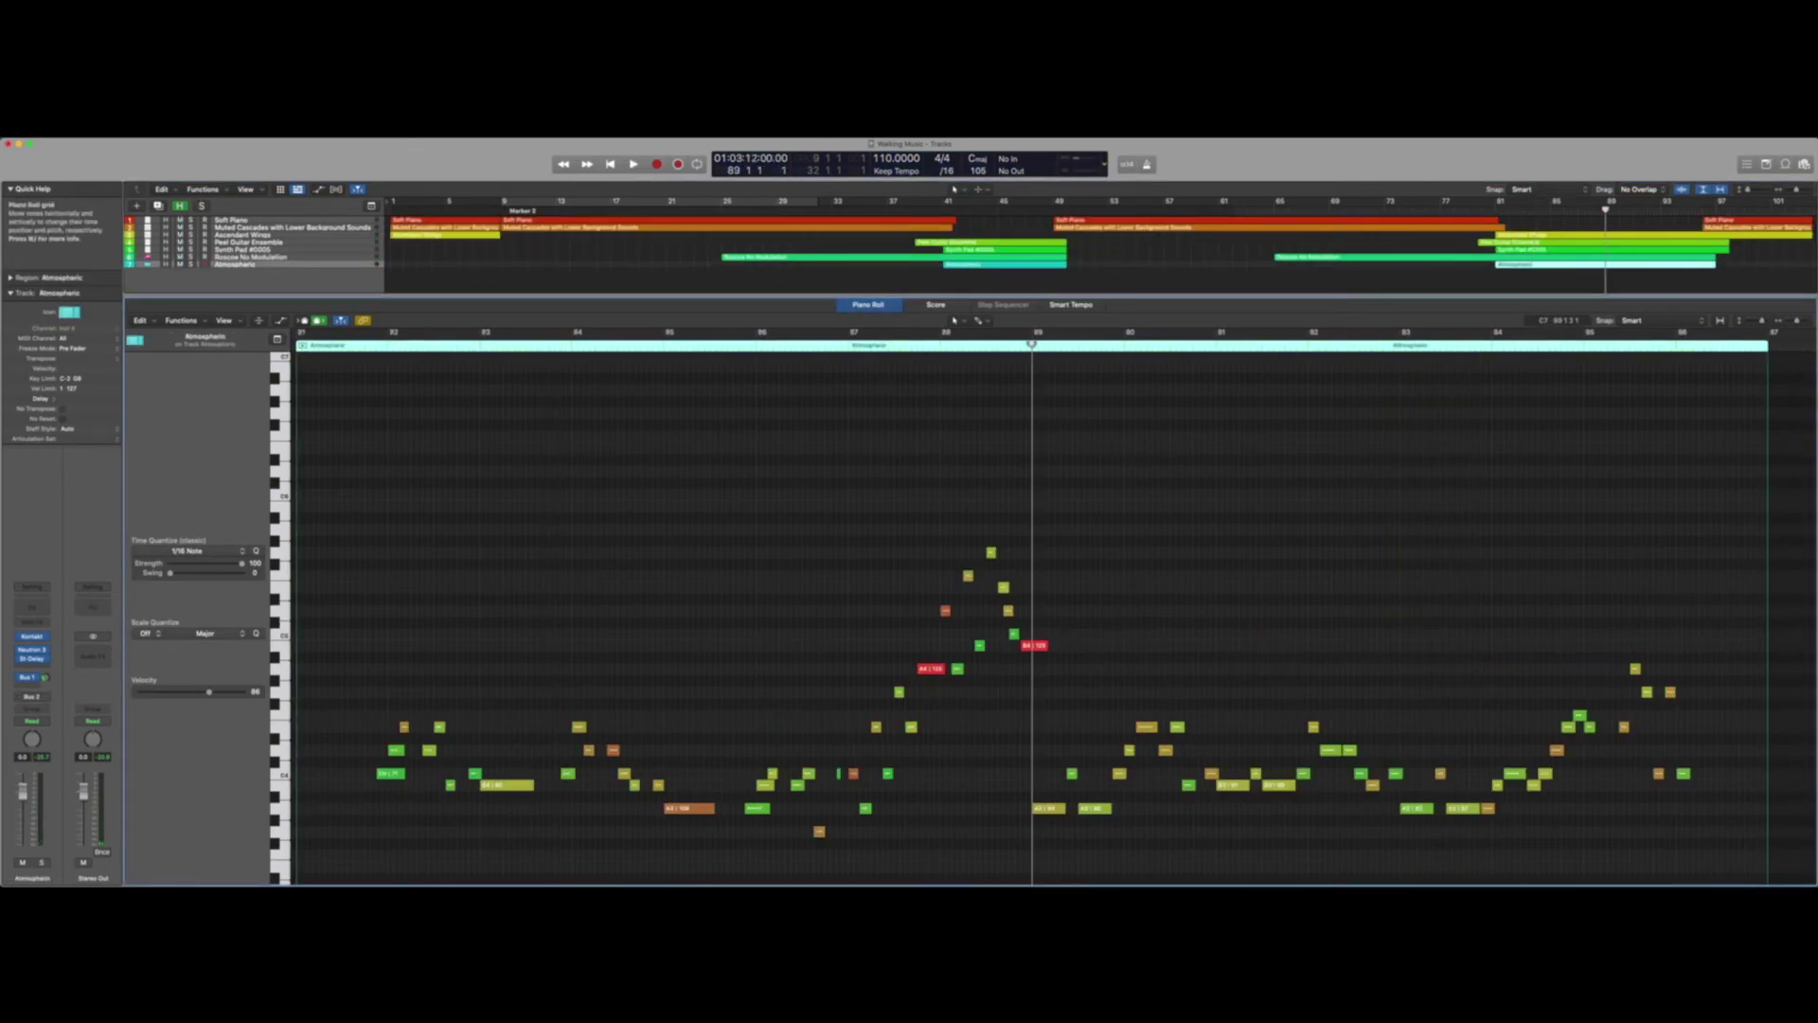
pyautogui.press('space')
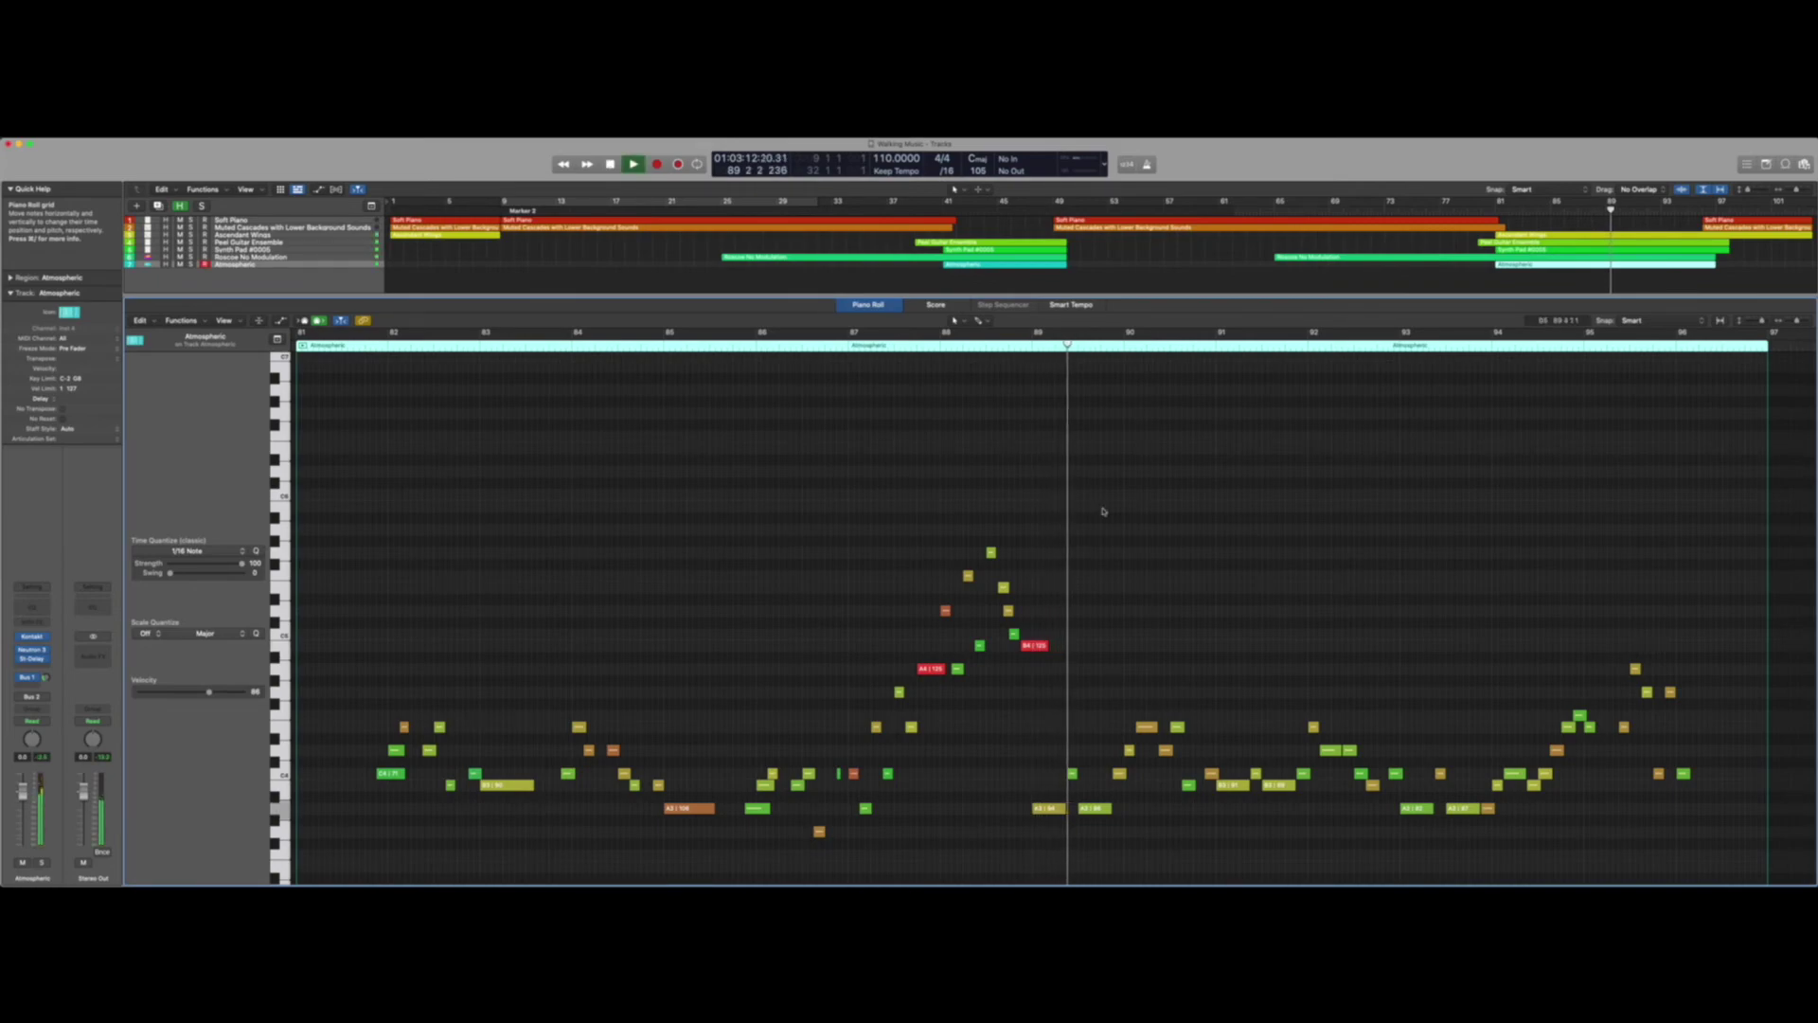
pyautogui.press('s')
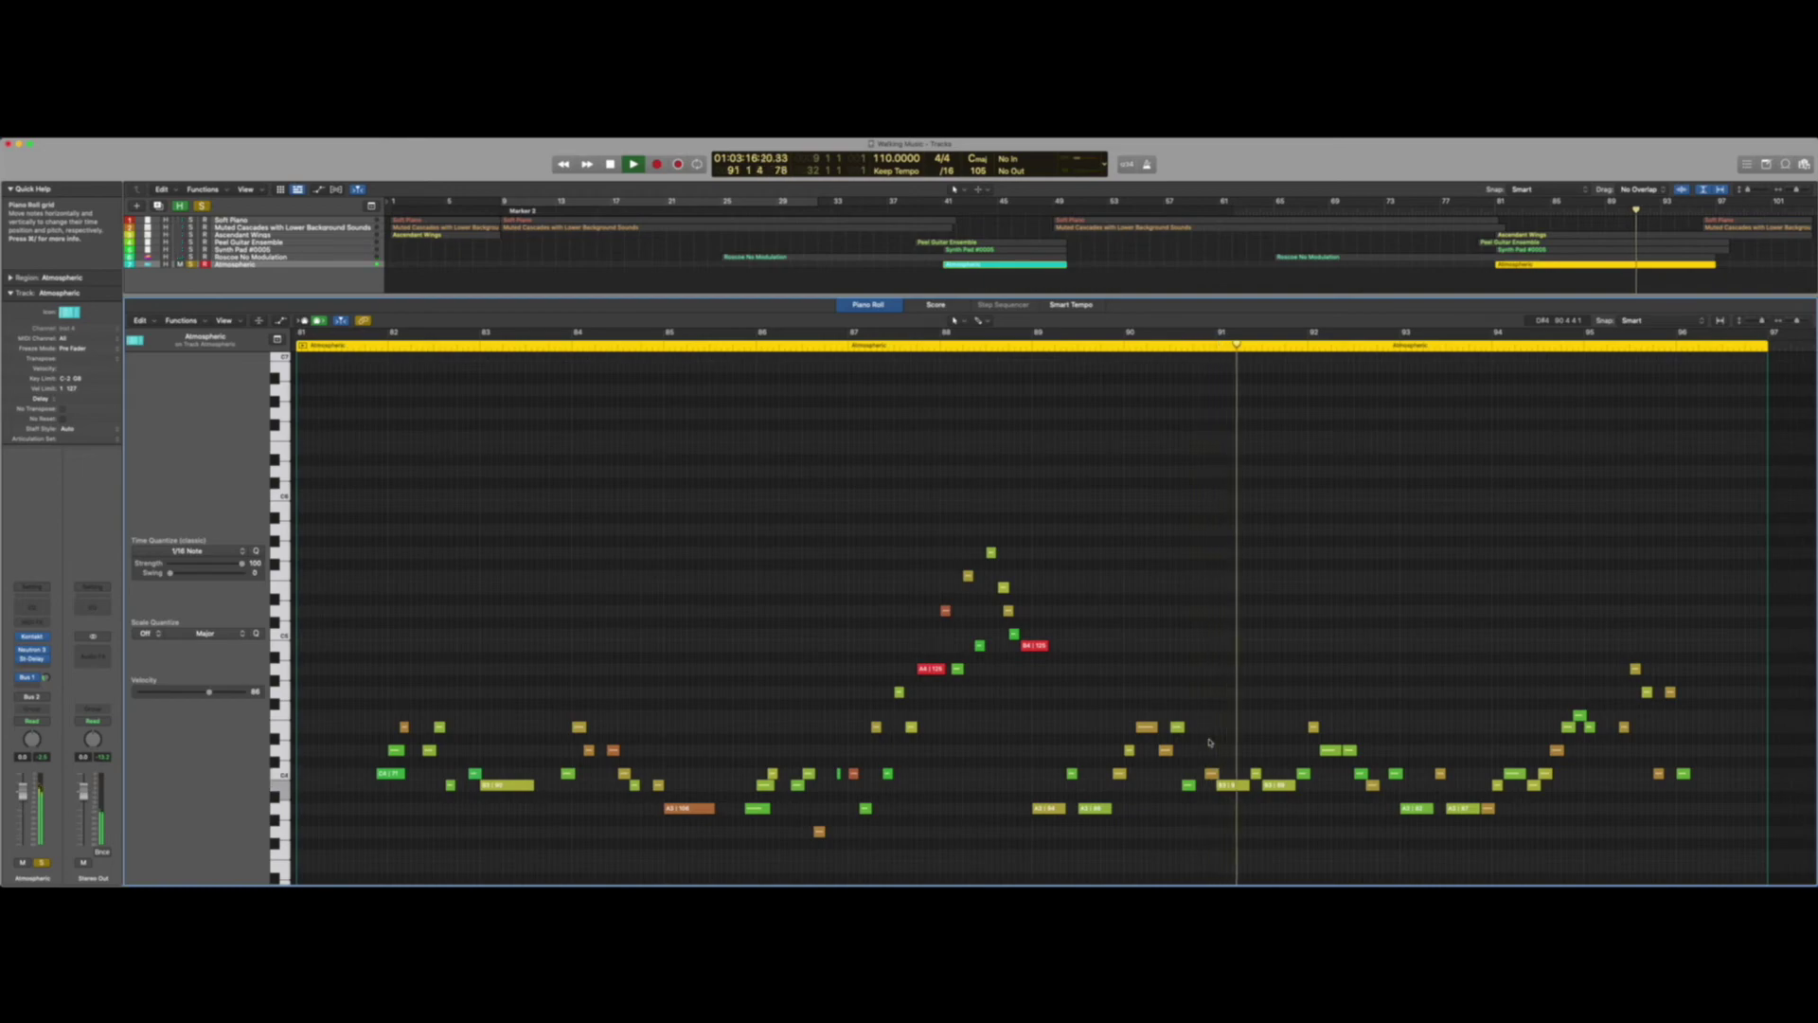
pyautogui.press('space')
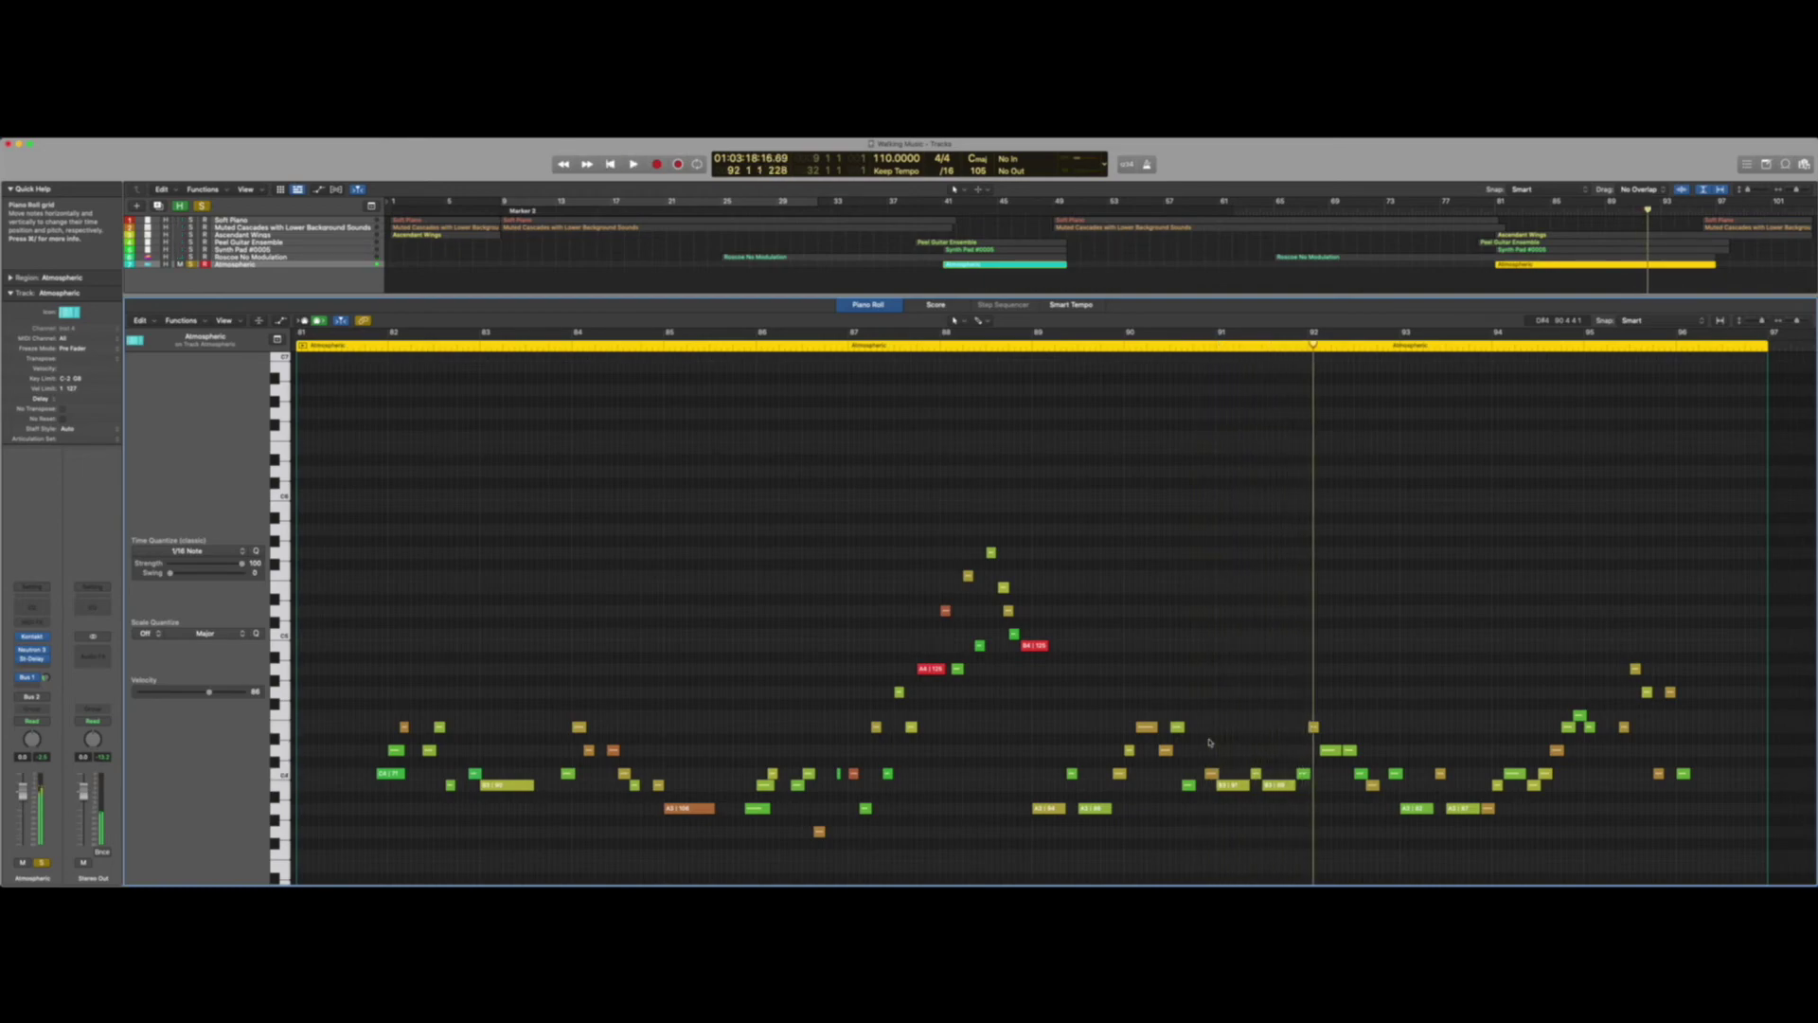
pyautogui.press('s')
# - View the Roscoe No Modulation and Atmospheric notes in turn, and play the full arrangement from shortly before bar 89
pyautogui.click(1550, 257)
pyautogui.click(1549, 265)
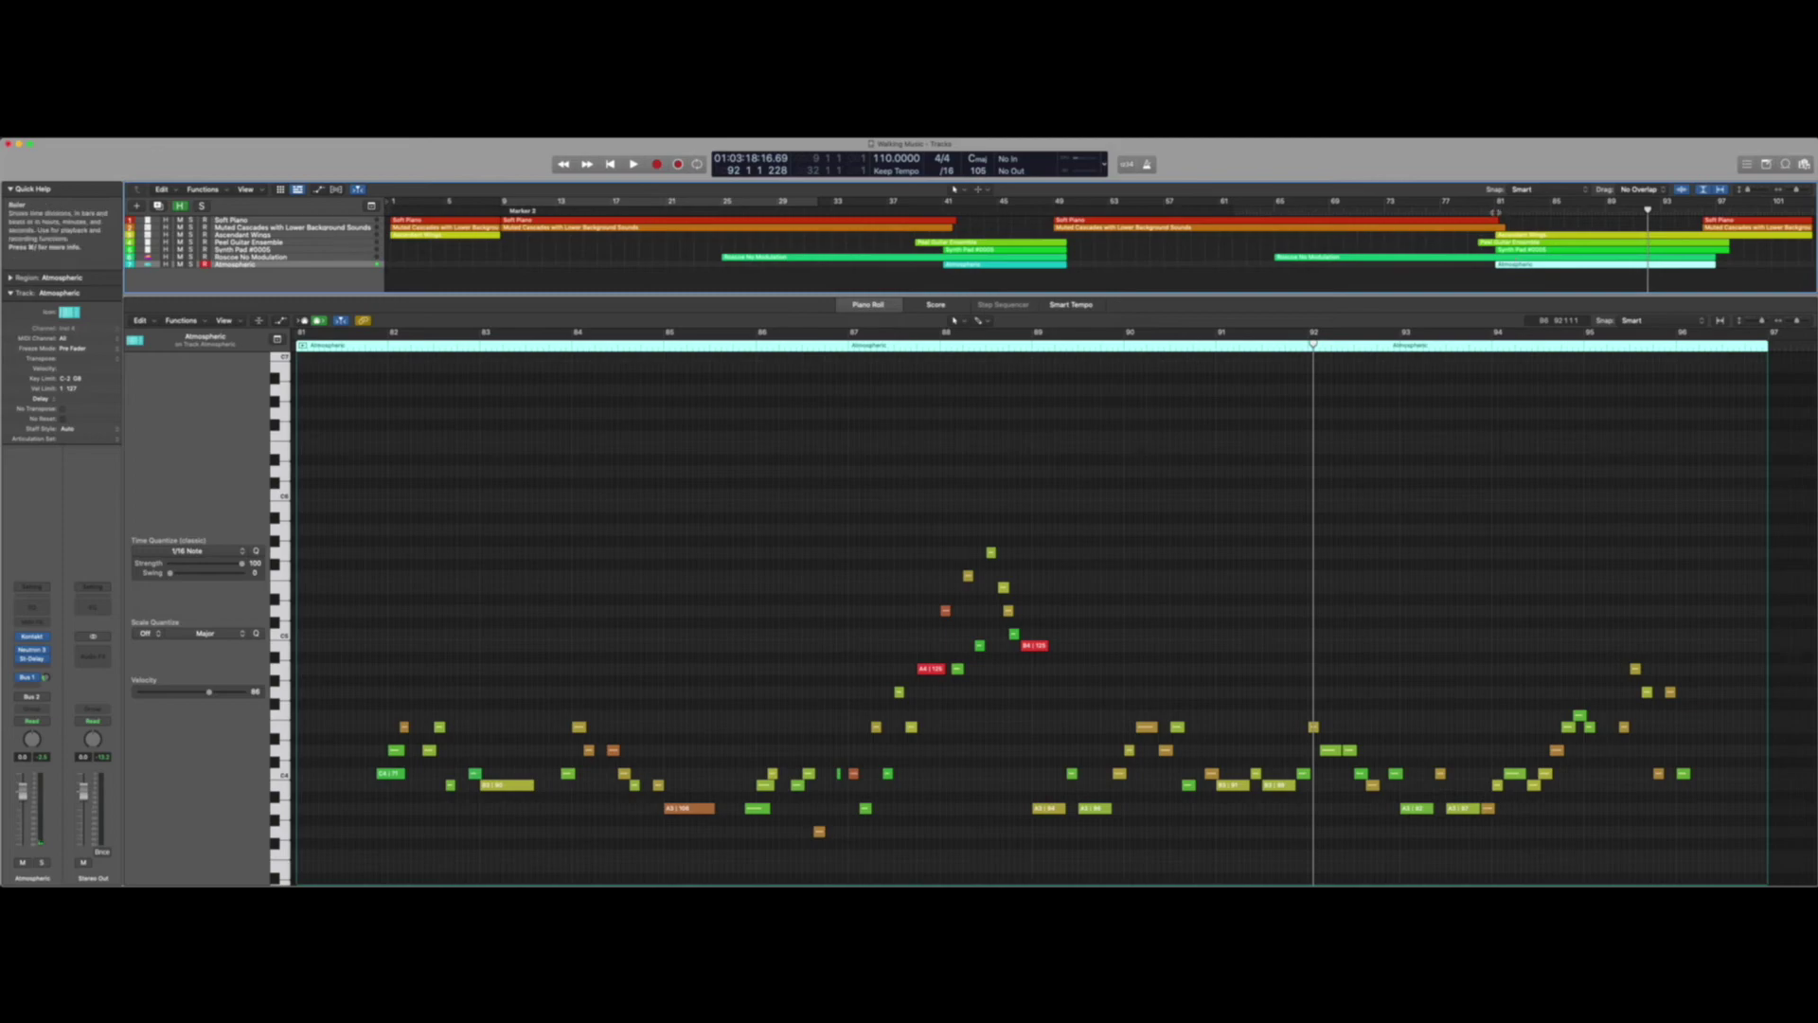
pyautogui.moveTo(1598, 207); pyautogui.dragTo(1591, 207)
pyautogui.press('space')
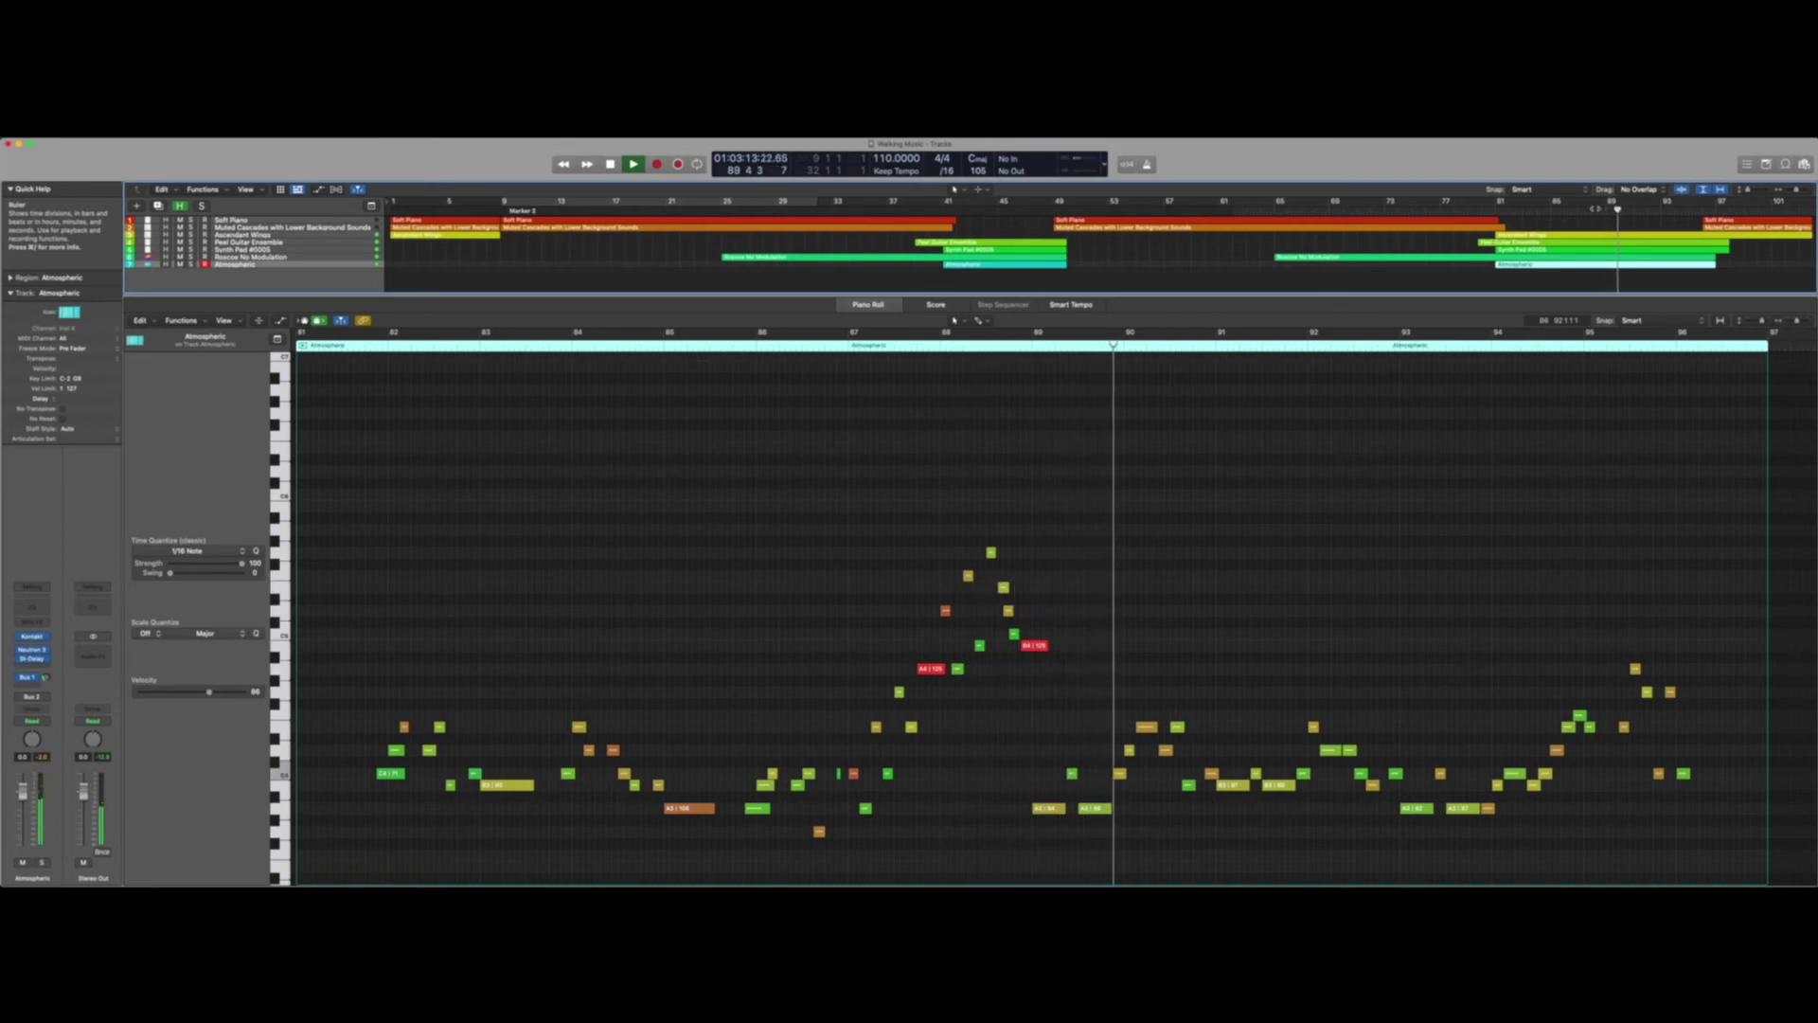
# - Compare the Roscoe No Modulation and Atmospheric notes in turn during playback, and return to the full arrangement with enlarged tracks
pyautogui.click(1594, 257)
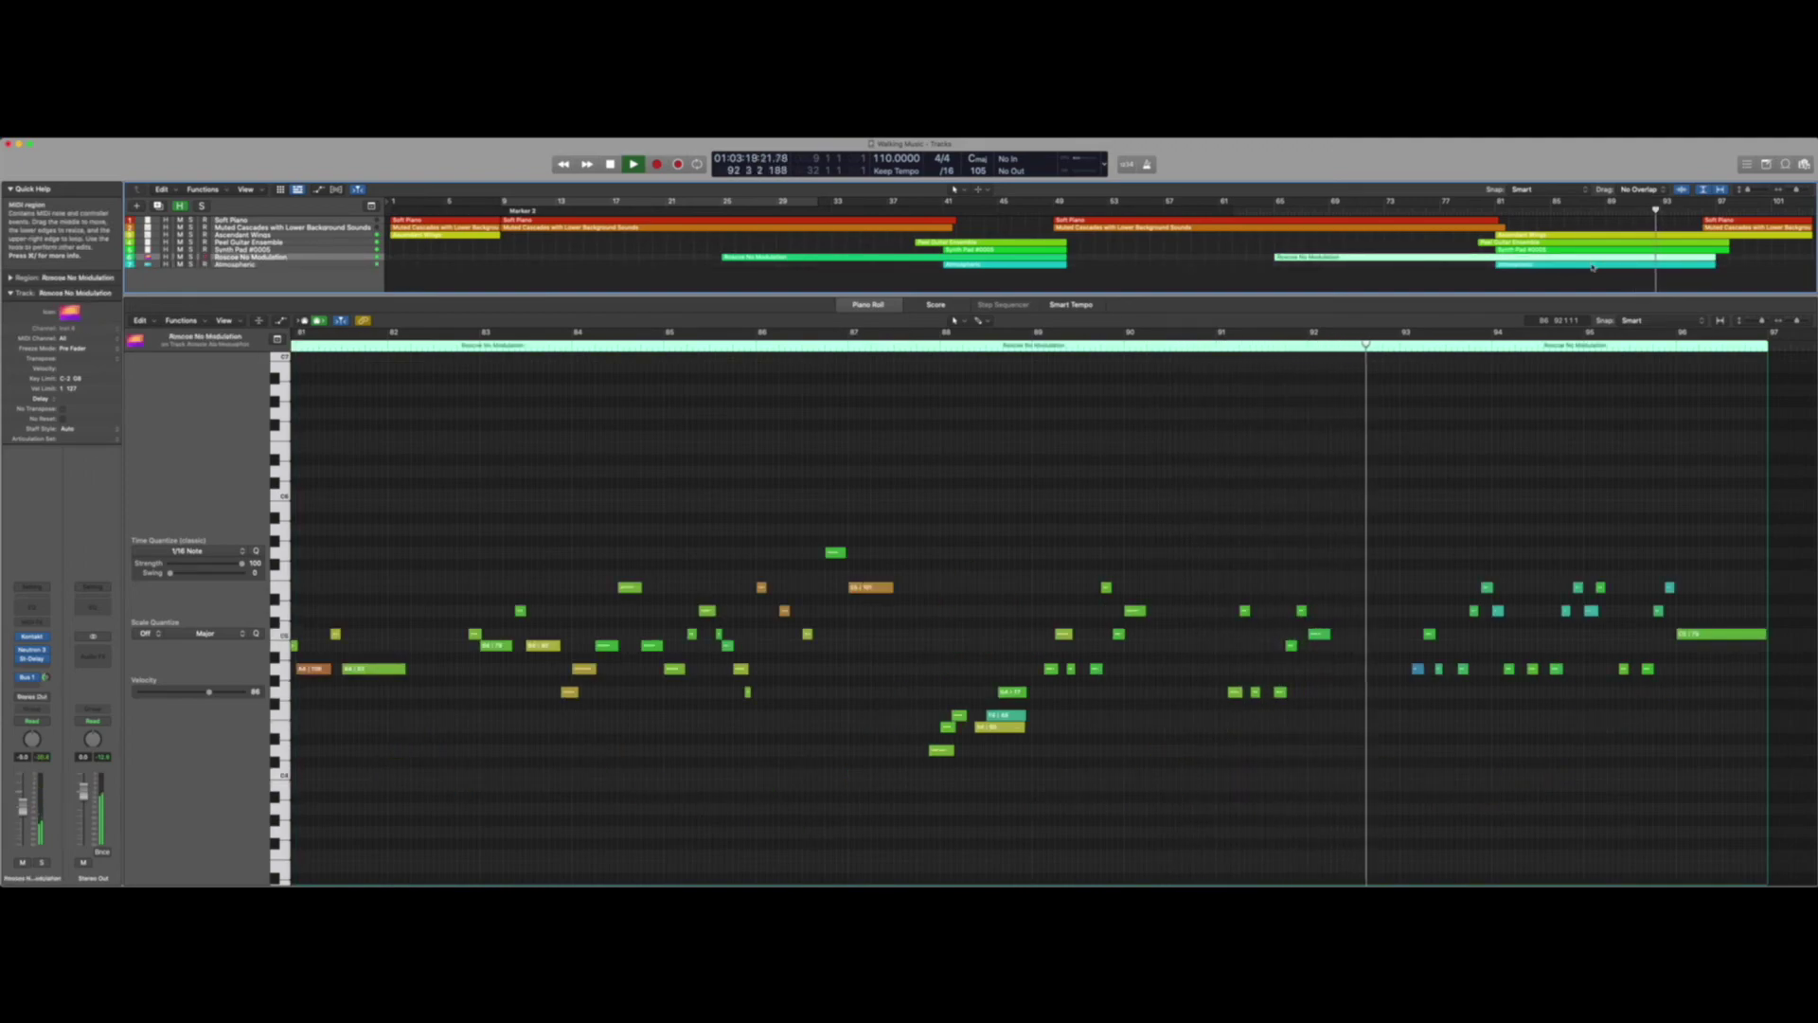
pyautogui.click(1592, 265)
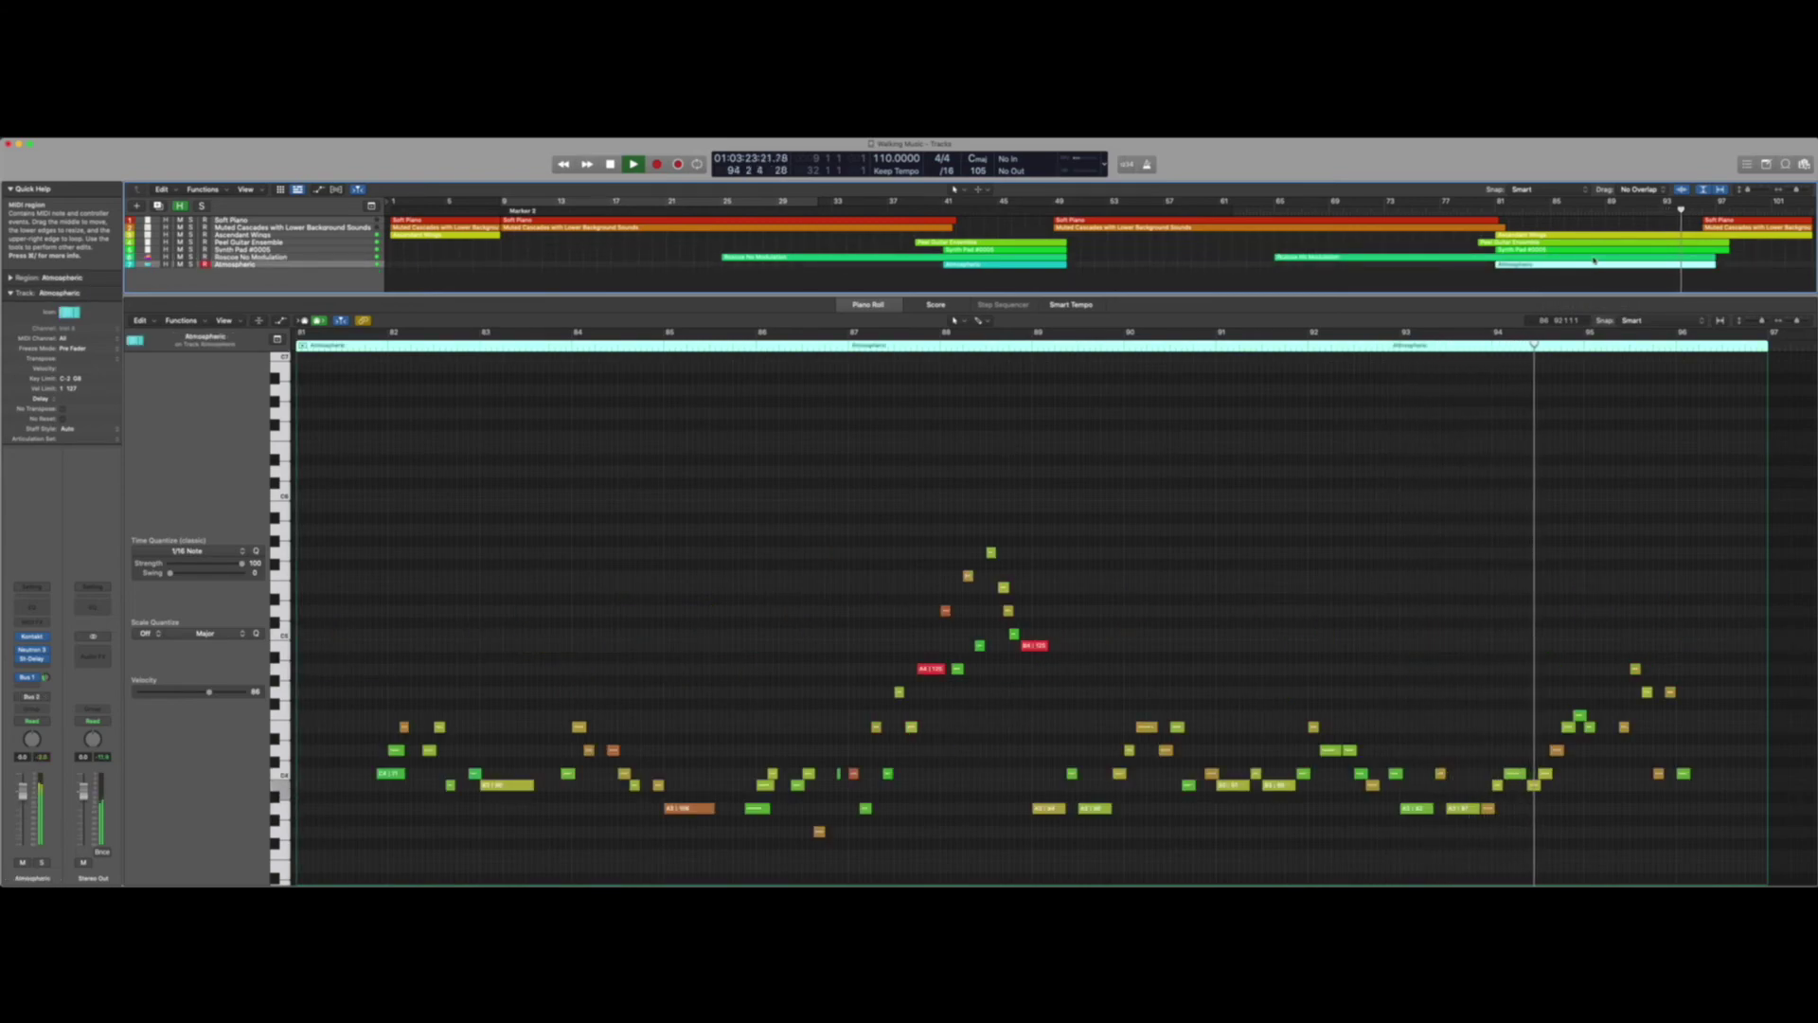
pyautogui.click(1593, 258)
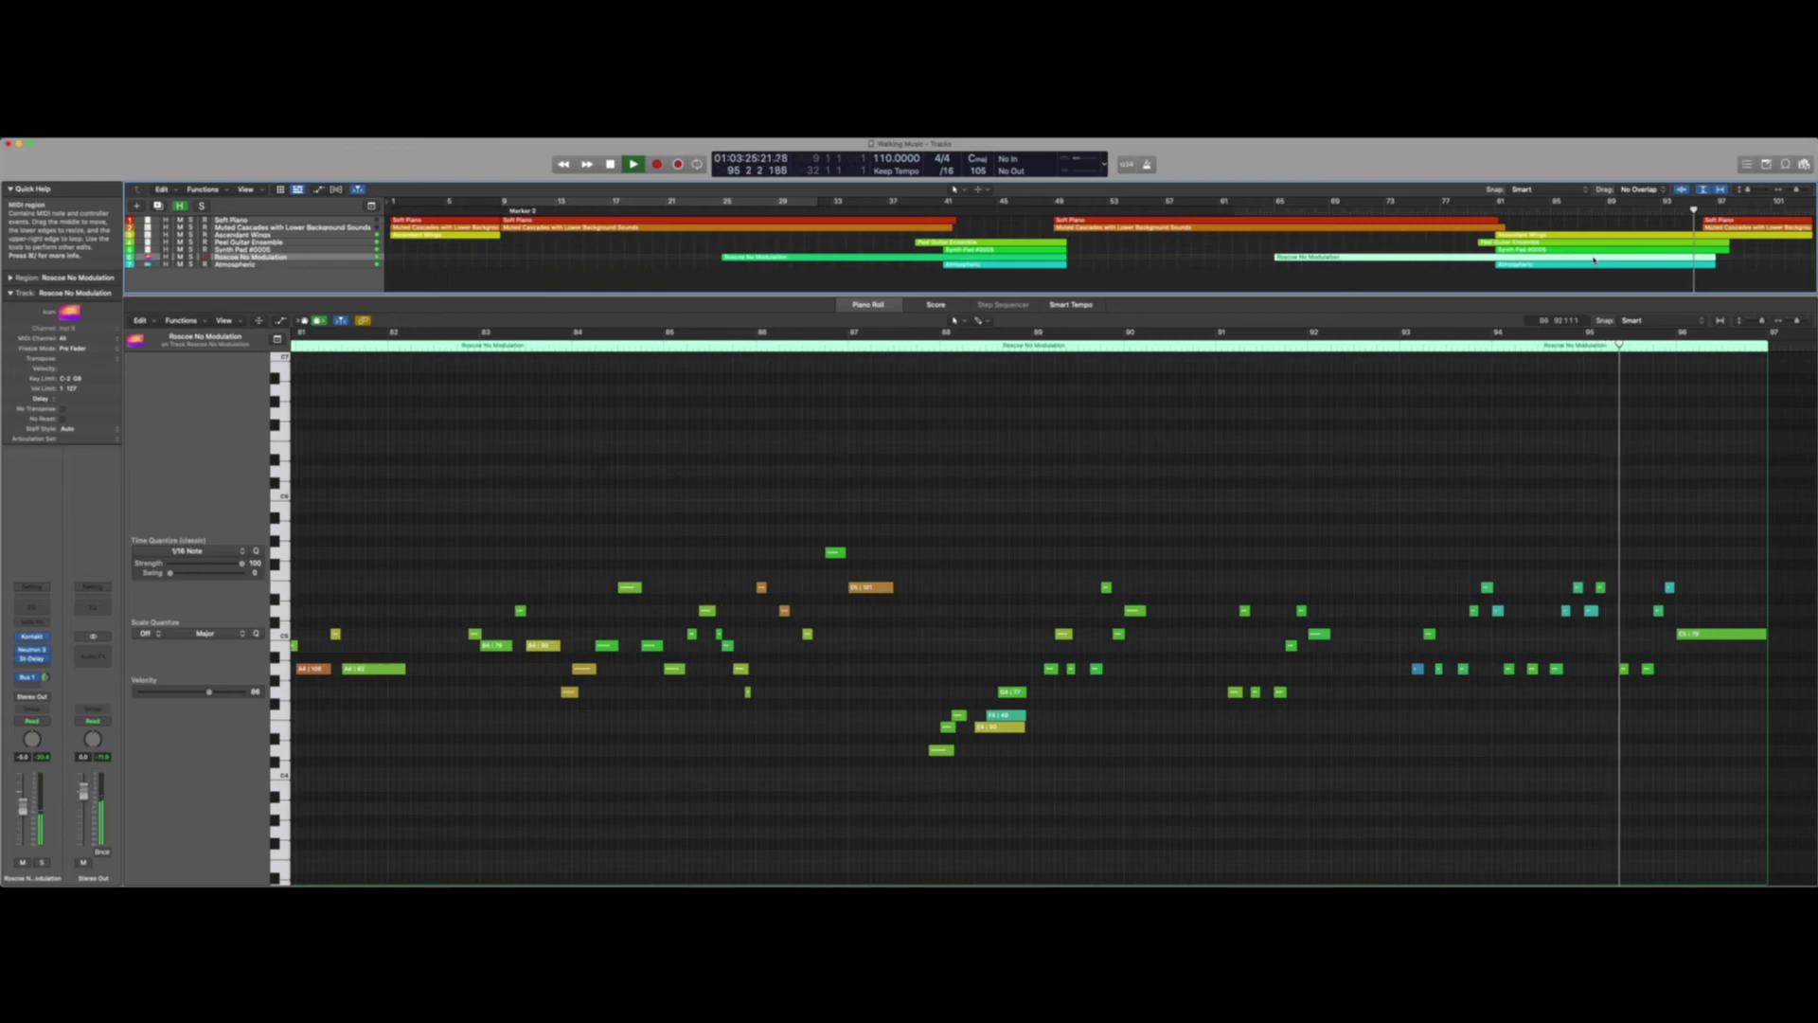
pyautogui.press('e')
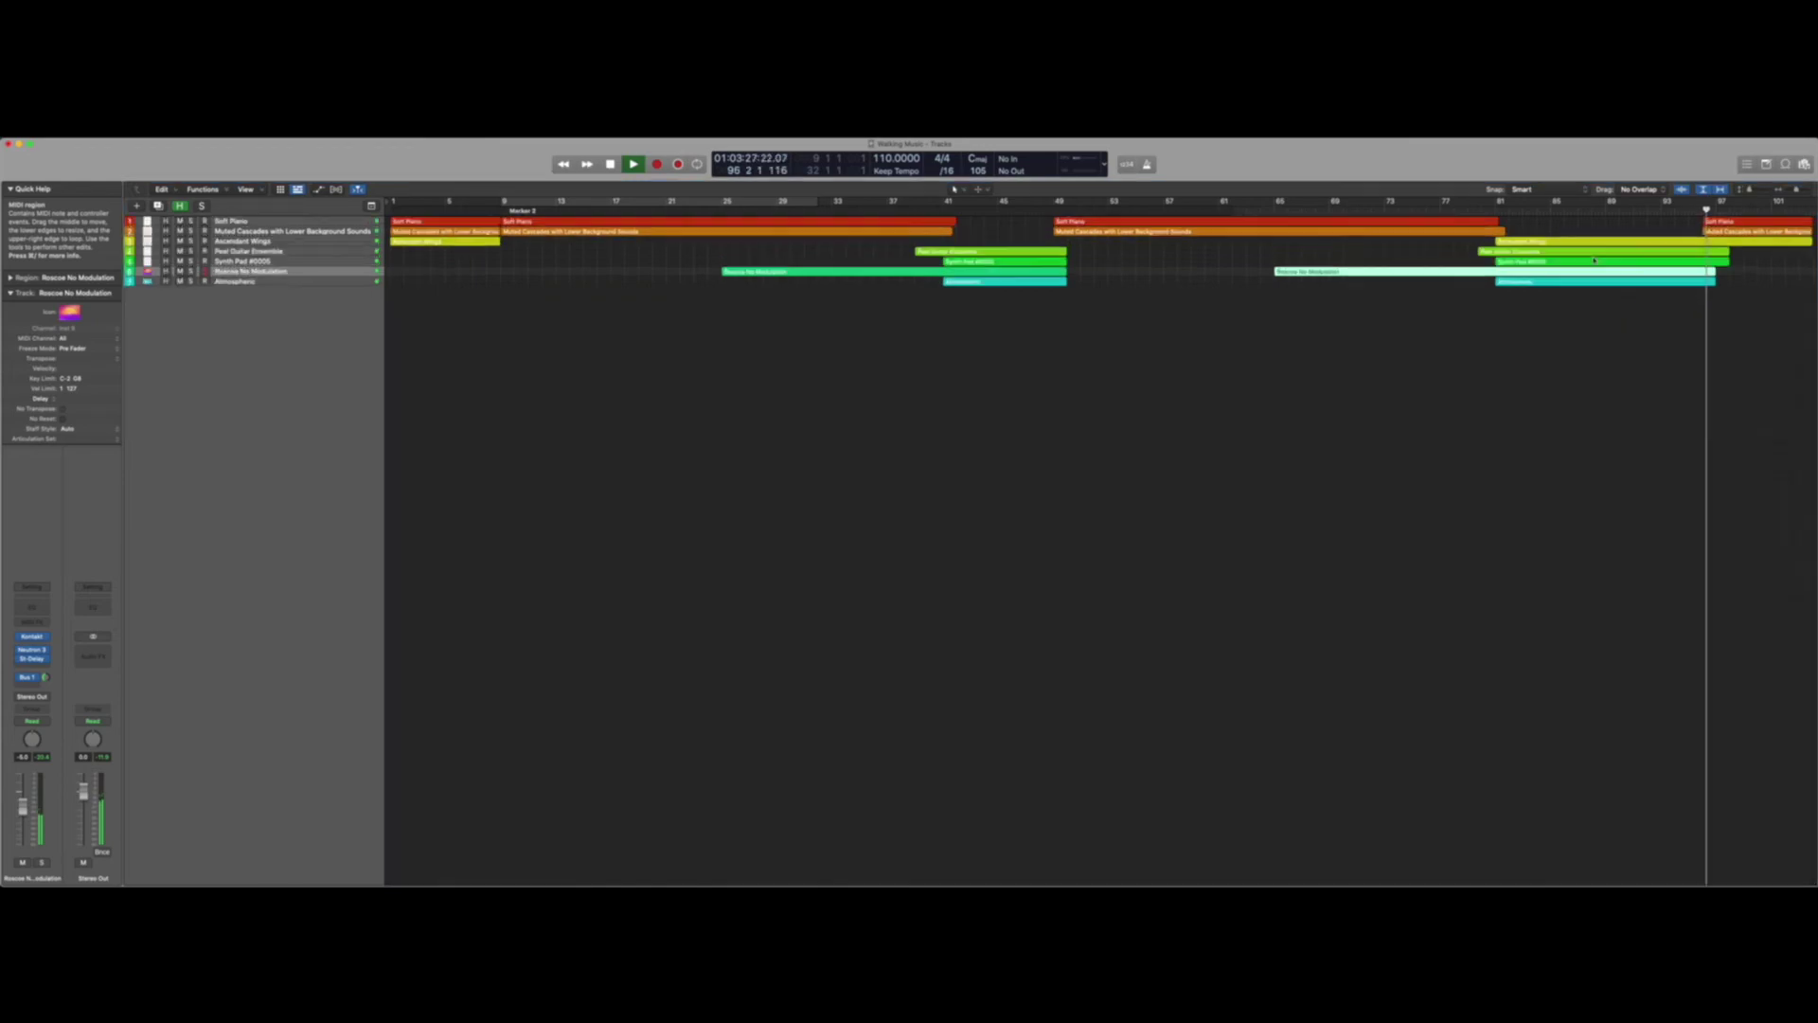
pyautogui.press('super+Down')
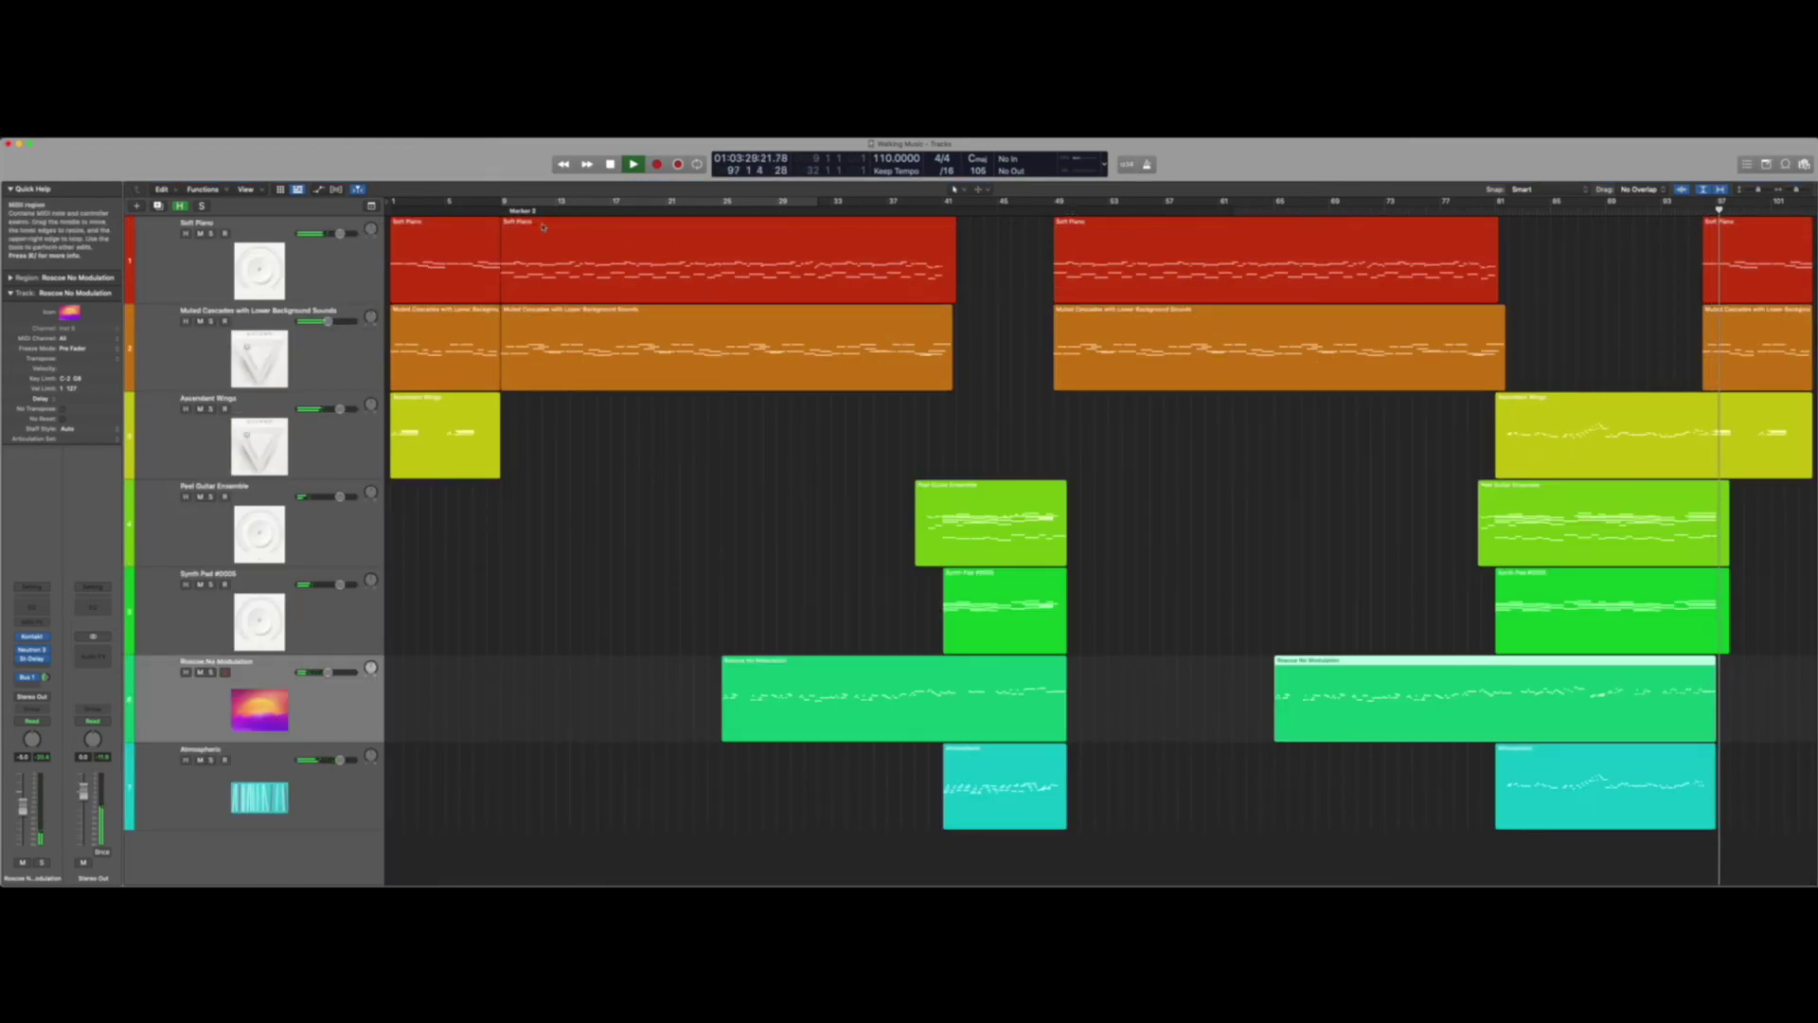
# - Play the arrangement with a cycle range from bar 9 to the song's end, stop playback, switch cycling off, and deselect the regions
pyautogui.moveTo(502, 201); pyautogui.dragTo(1807, 282)
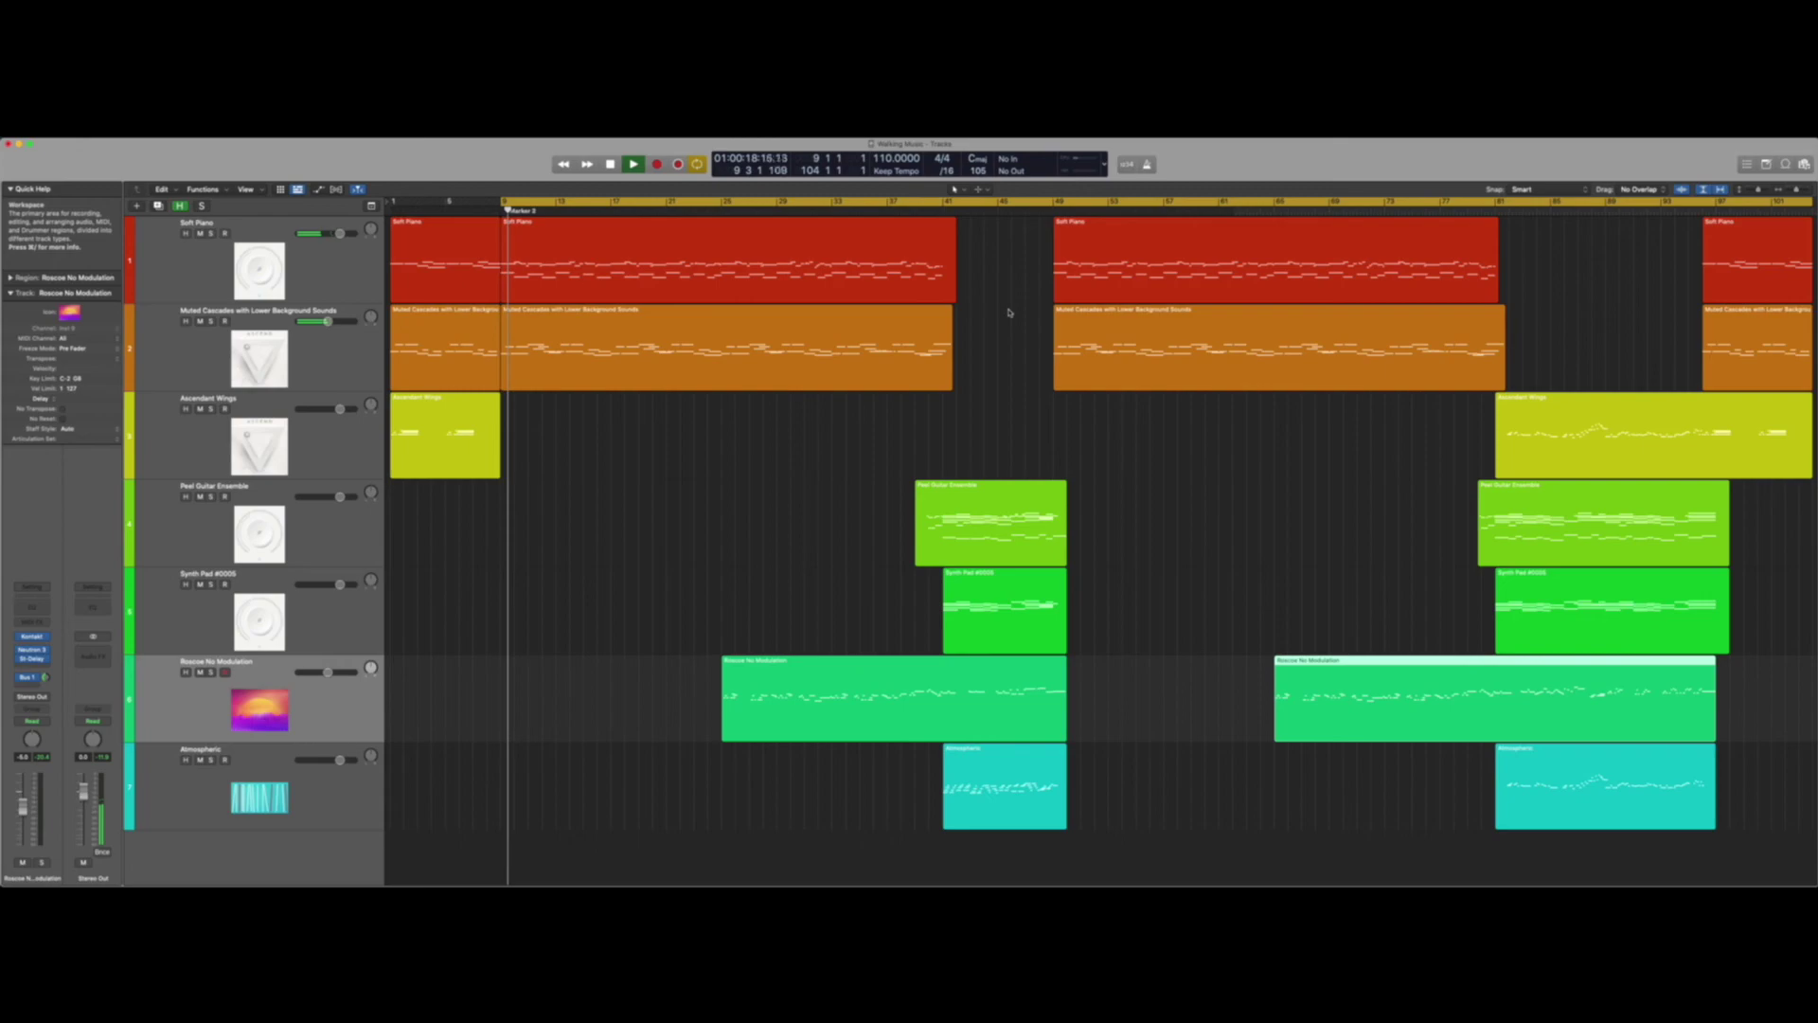
pyautogui.press('space')
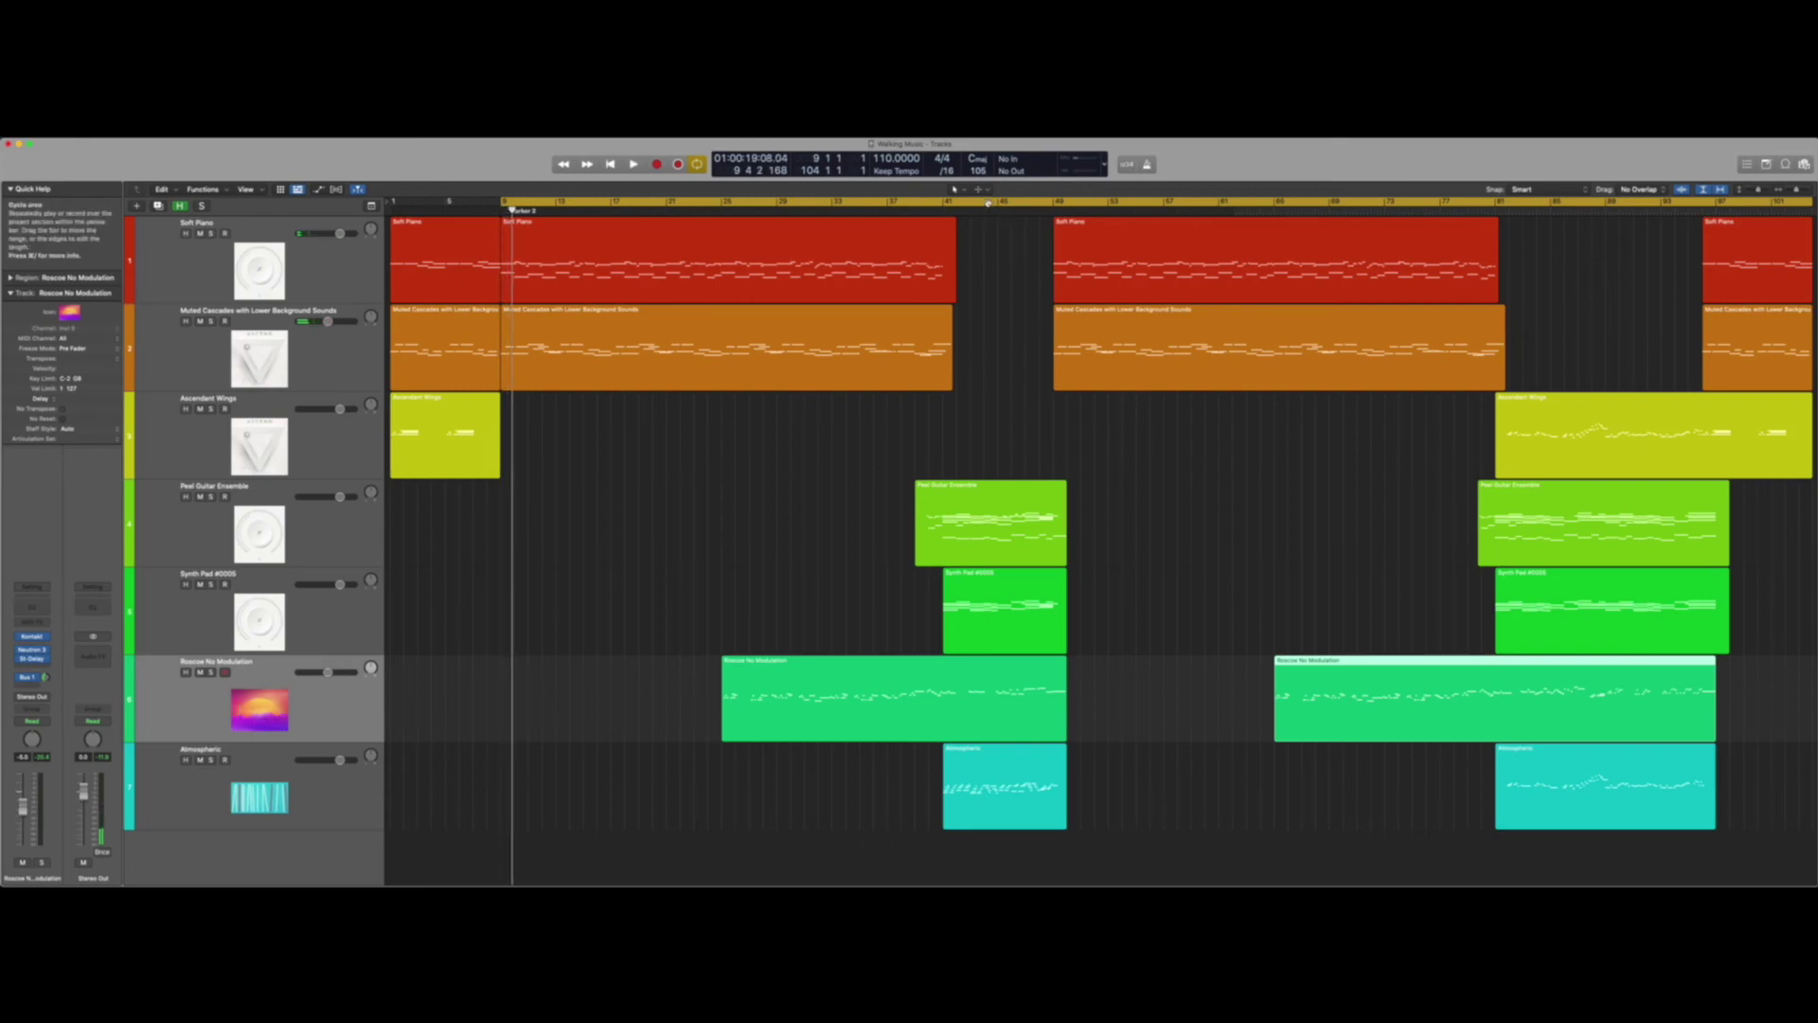
pyautogui.click(1005, 206)
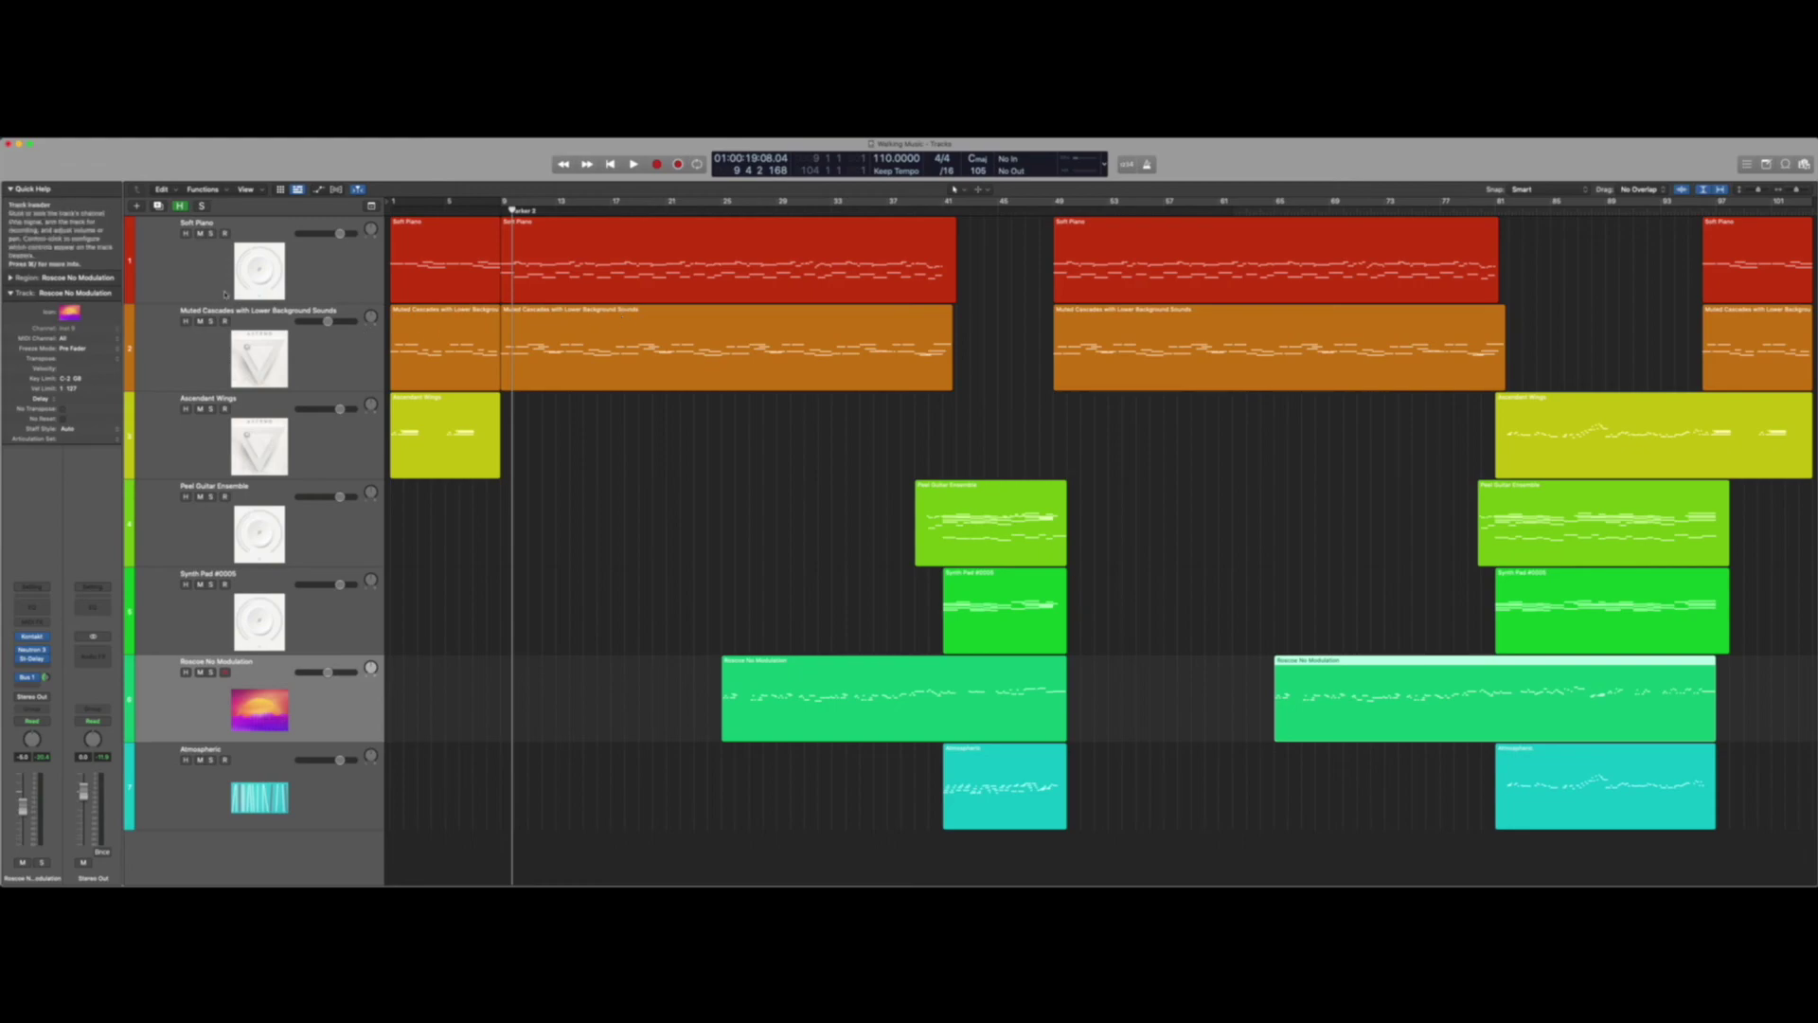
pyautogui.click(595, 582)
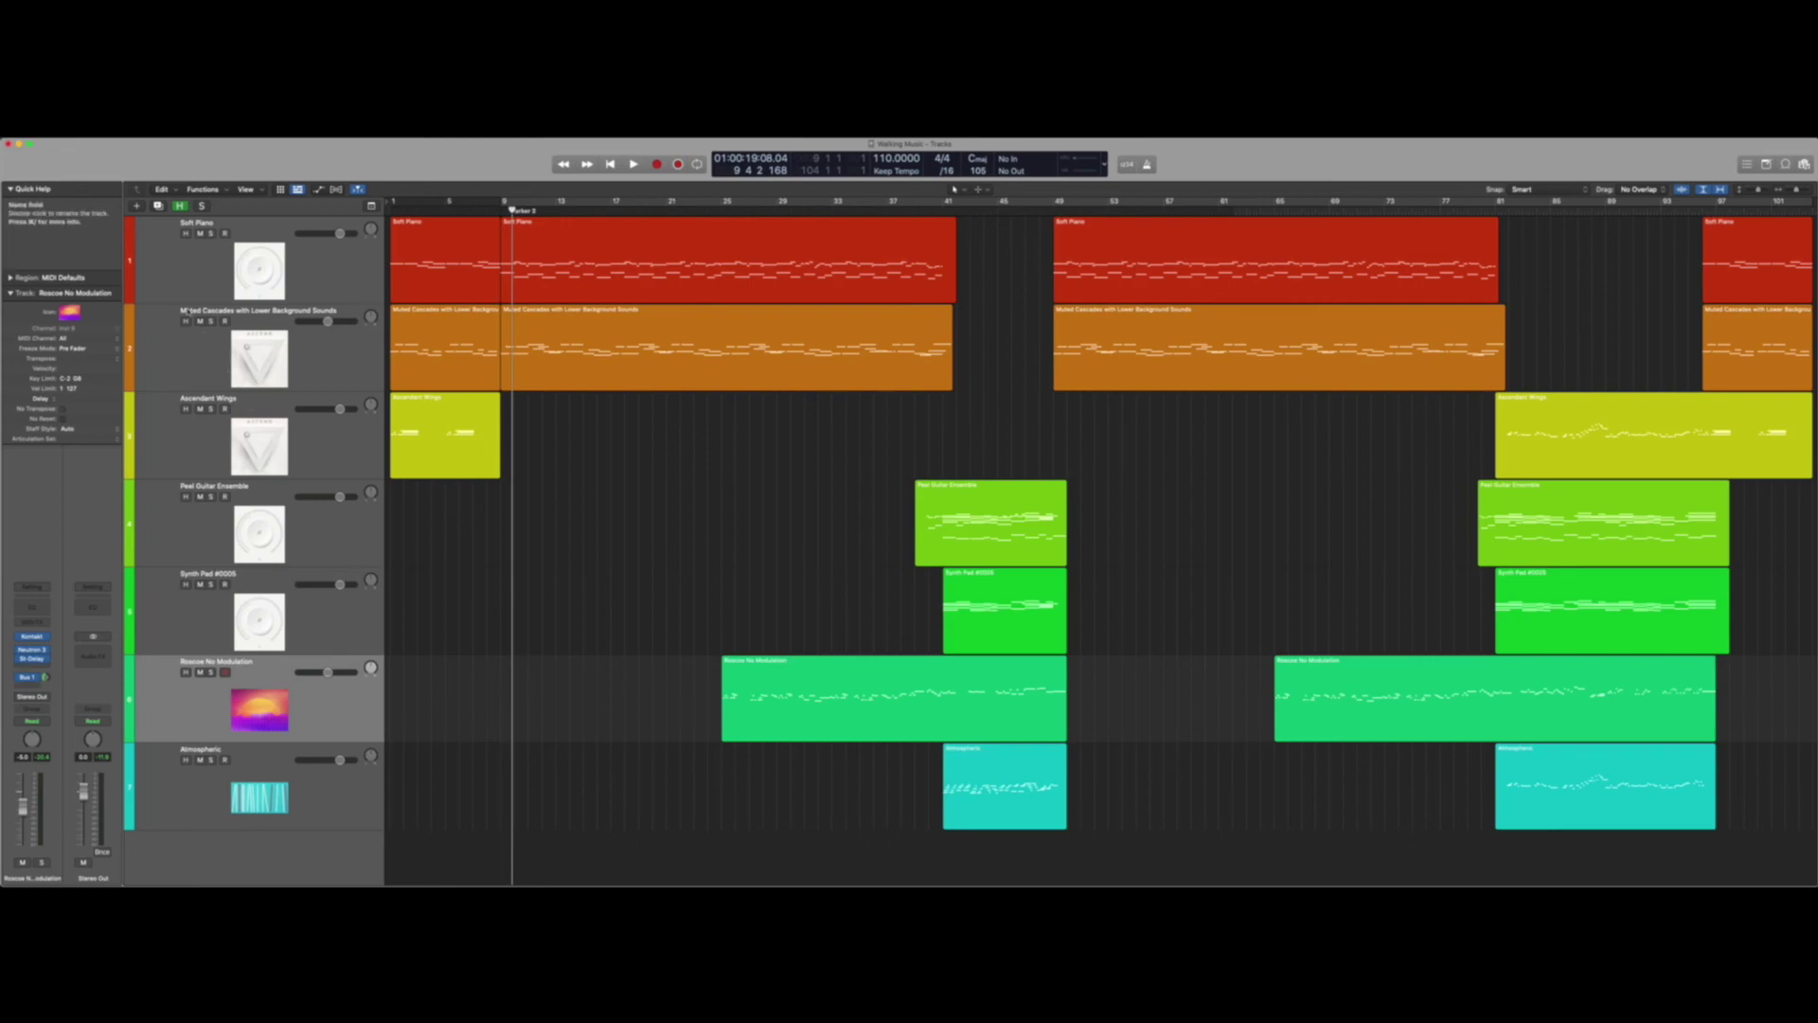
# - Highlight the Soft Piano track's name without changing it, and select each track in turn down to Atmospheric to review the instruments
pyautogui.click(194, 223)
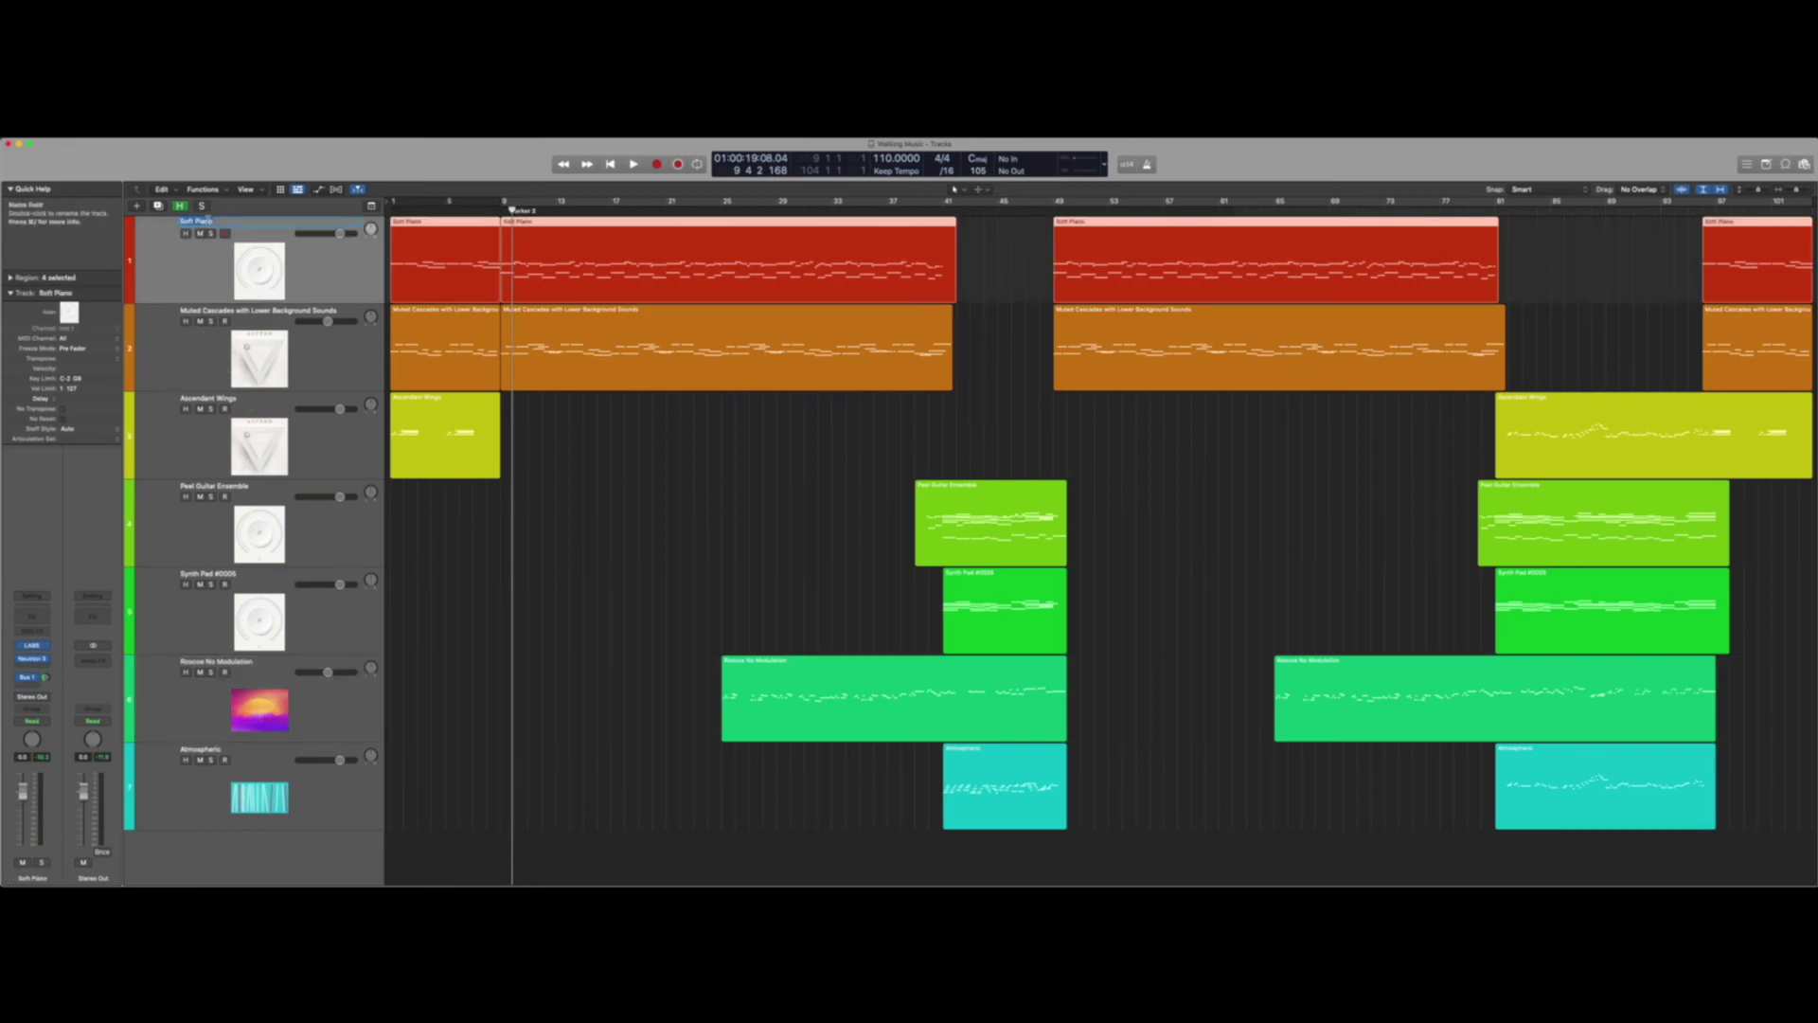
pyautogui.doubleClick(209, 223)
pyautogui.press('Return')
pyautogui.doubleClick(197, 222)
pyautogui.press('Return')
pyautogui.click(341, 265)
pyautogui.click(308, 365)
pyautogui.click(282, 461)
pyautogui.click(288, 548)
pyautogui.click(296, 634)
pyautogui.click(303, 722)
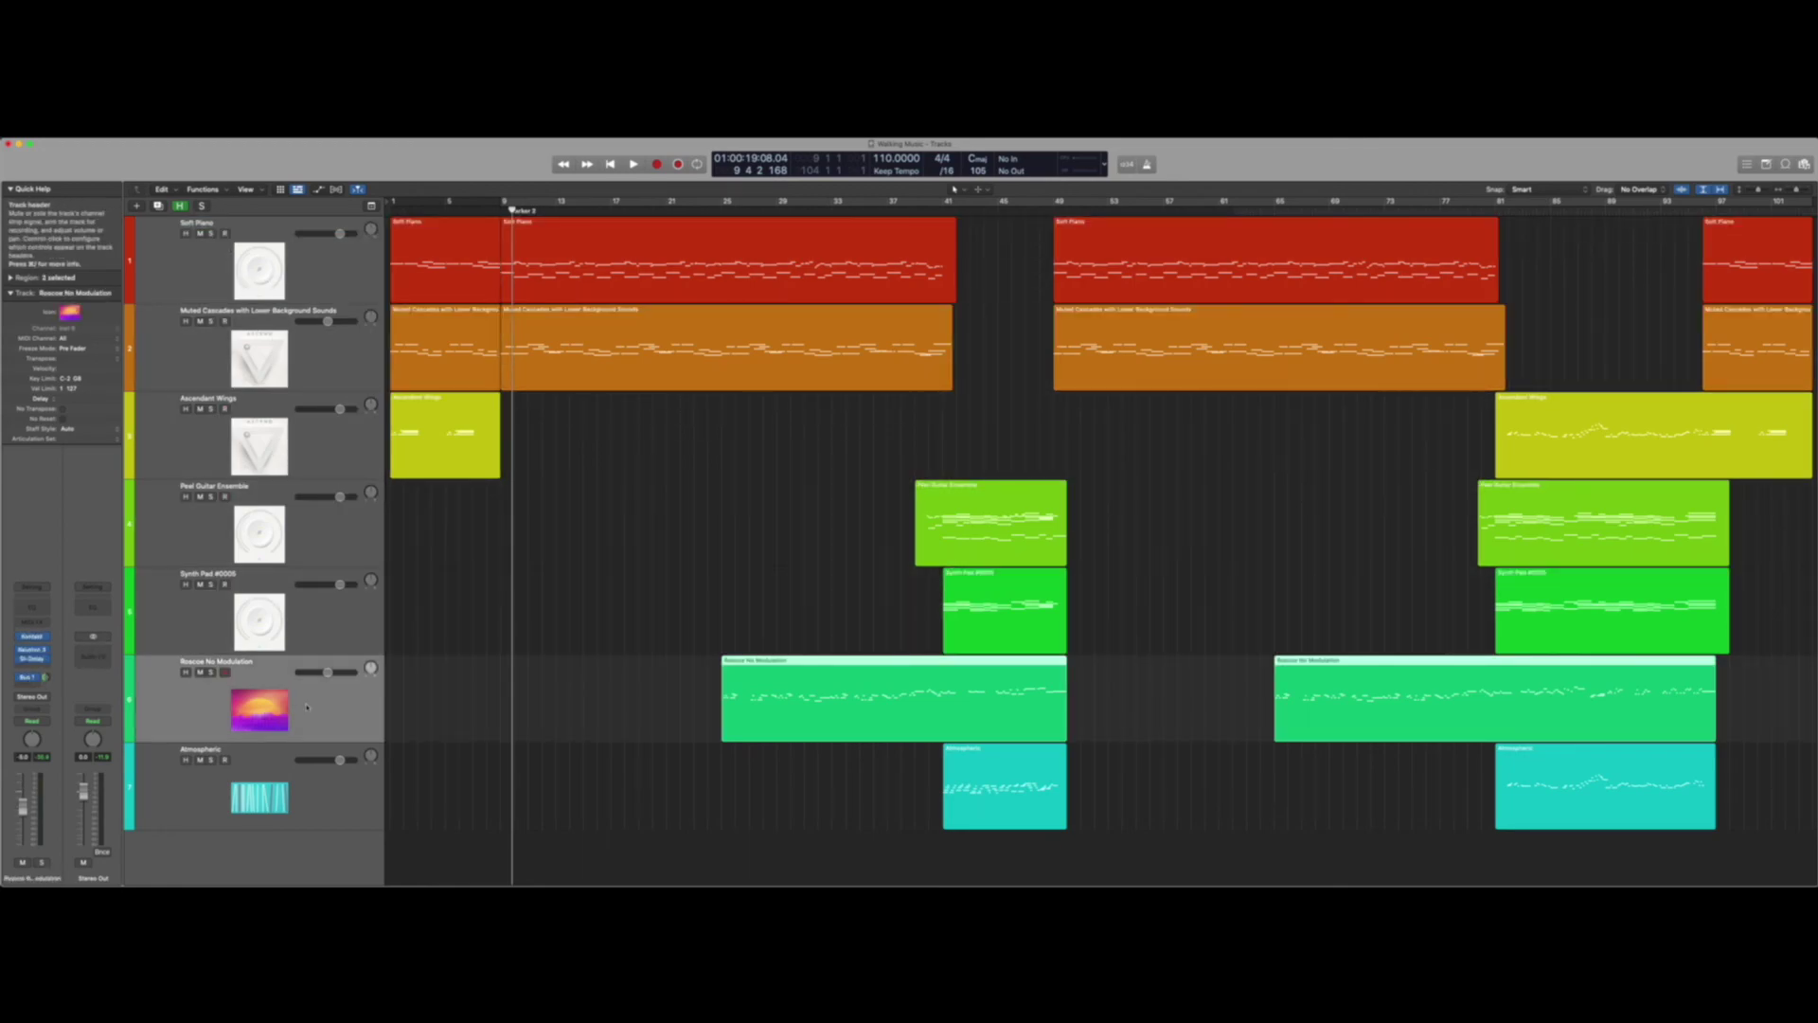
pyautogui.click(311, 810)
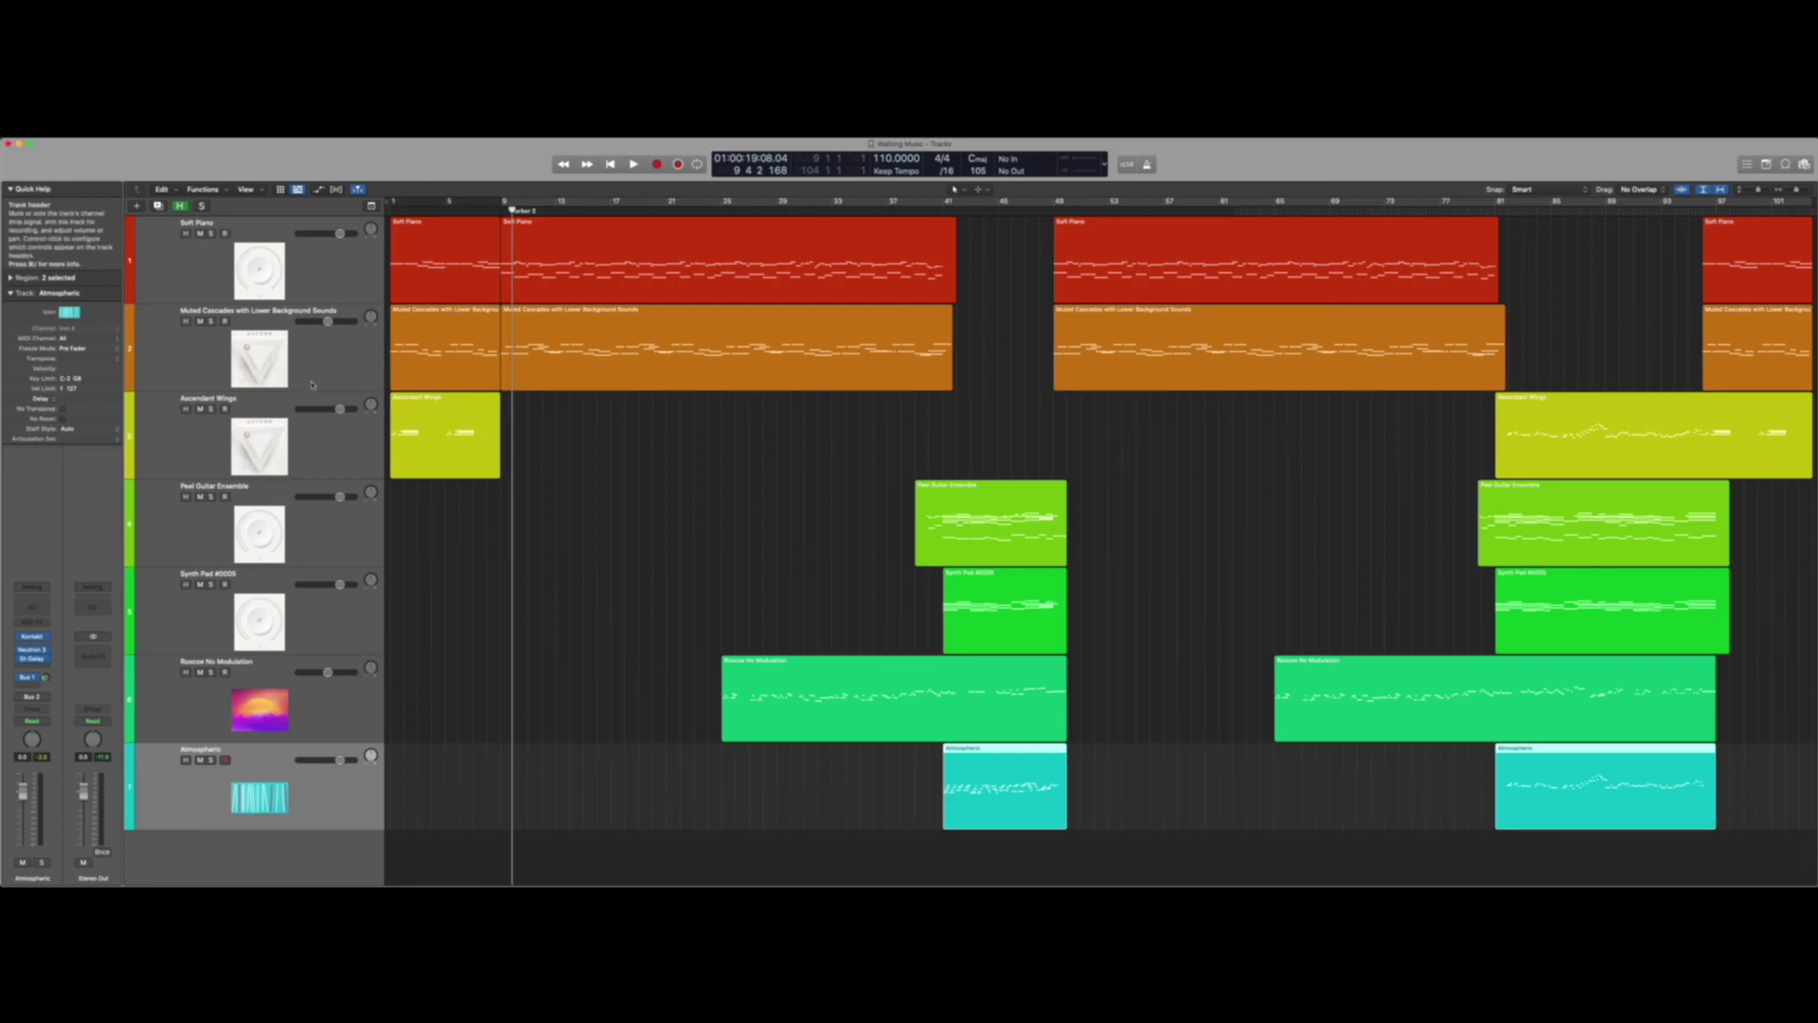
# - Select the Ascendant Wings and Muted Cascades tracks together, view the Ascendant Wings instrument in Kontakt, close it, and clear the region selection
pyautogui.click(331, 436)
pyautogui.hotkey('shift', 'Up')
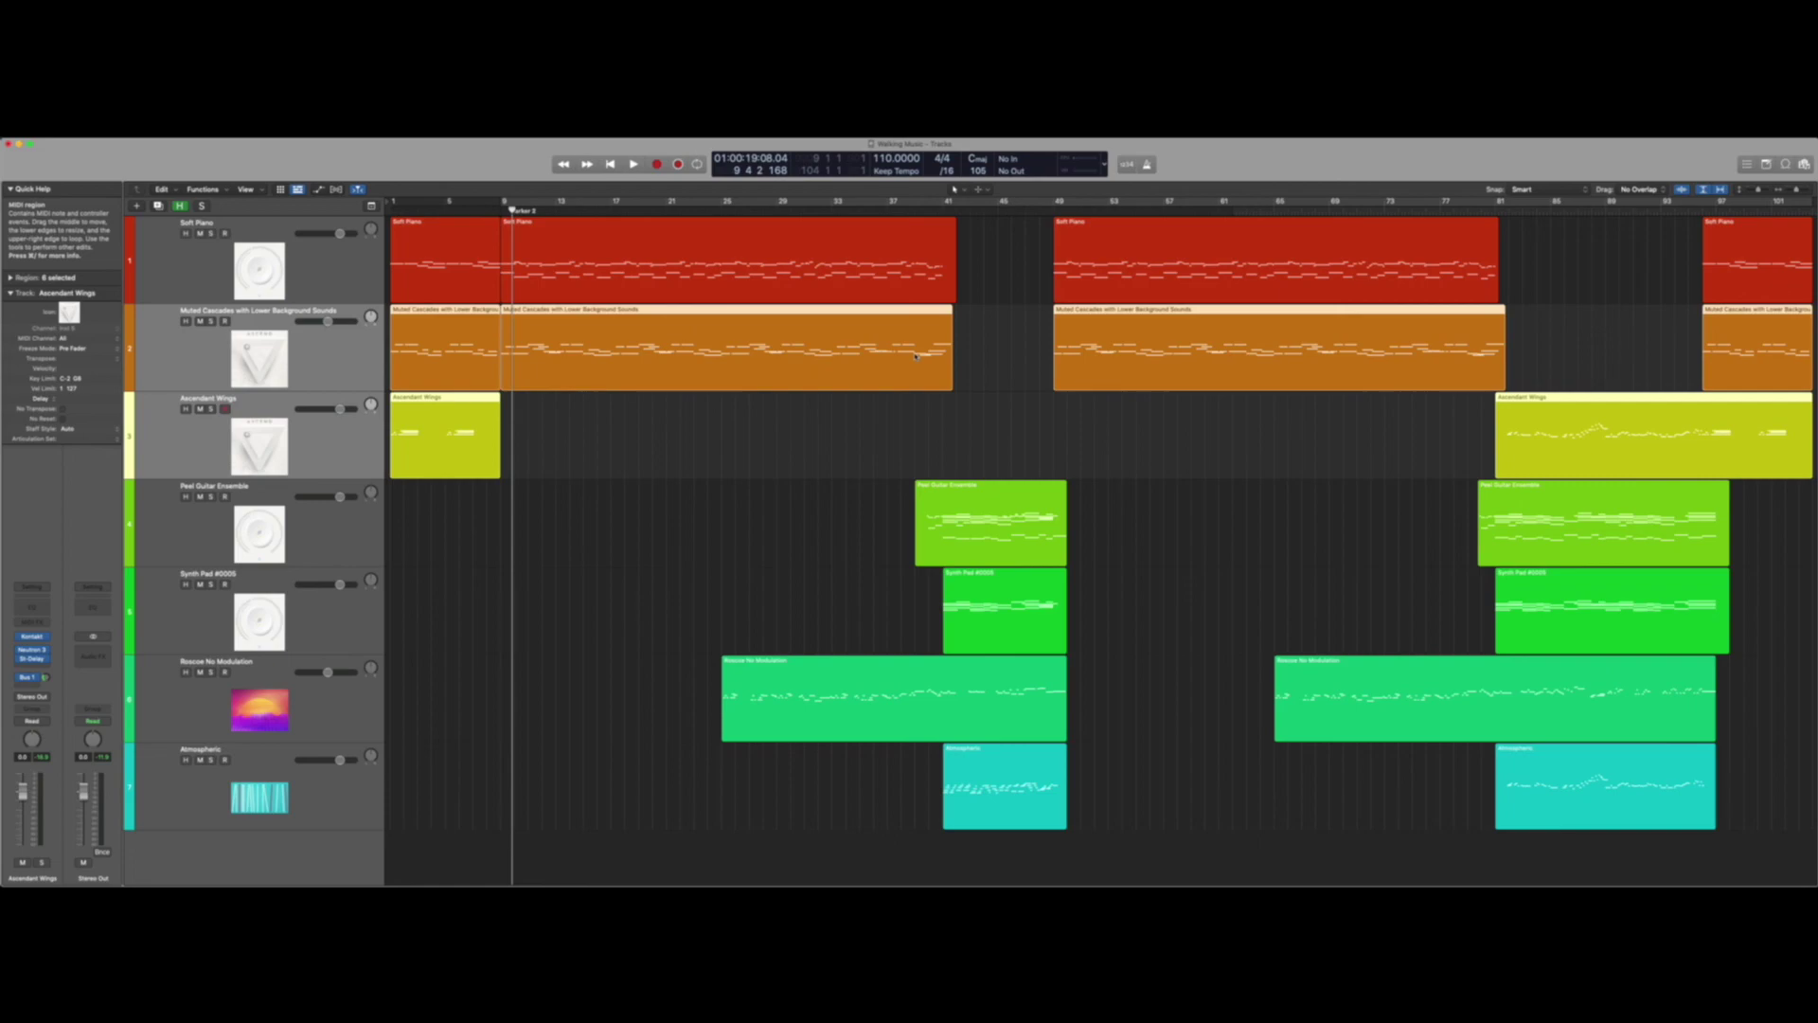
pyautogui.click(32, 635)
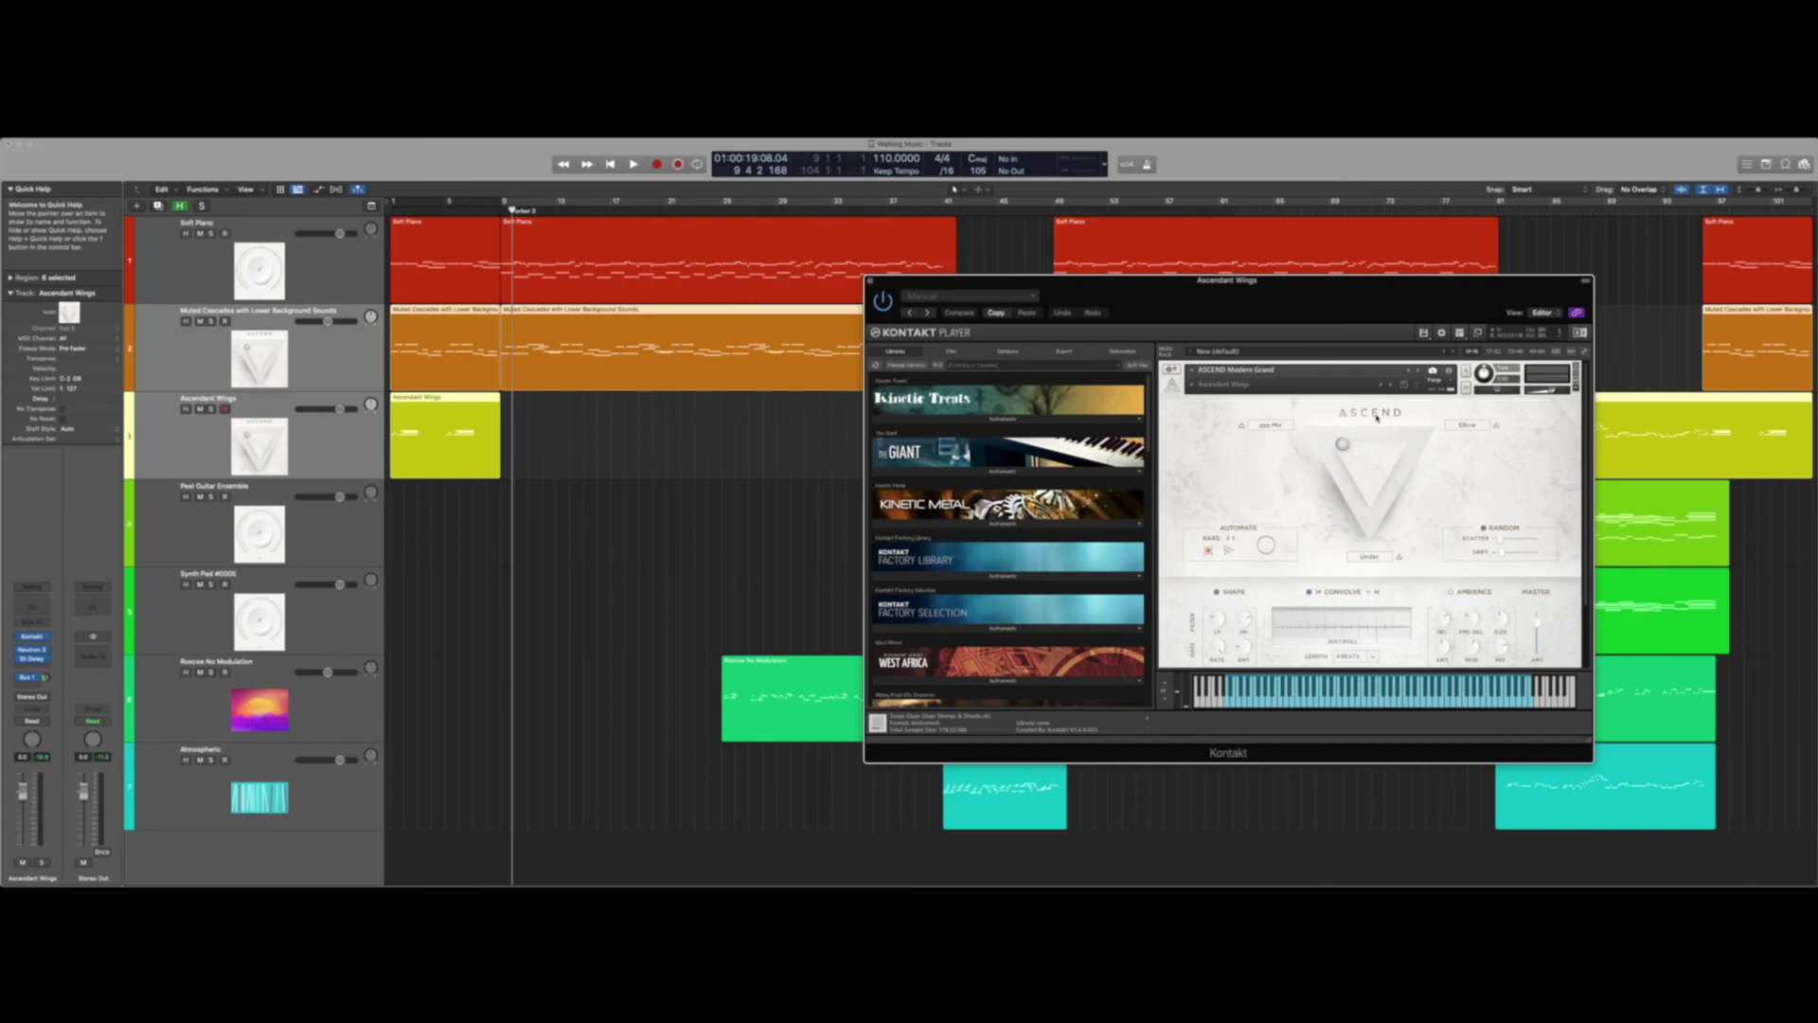
pyautogui.click(870, 281)
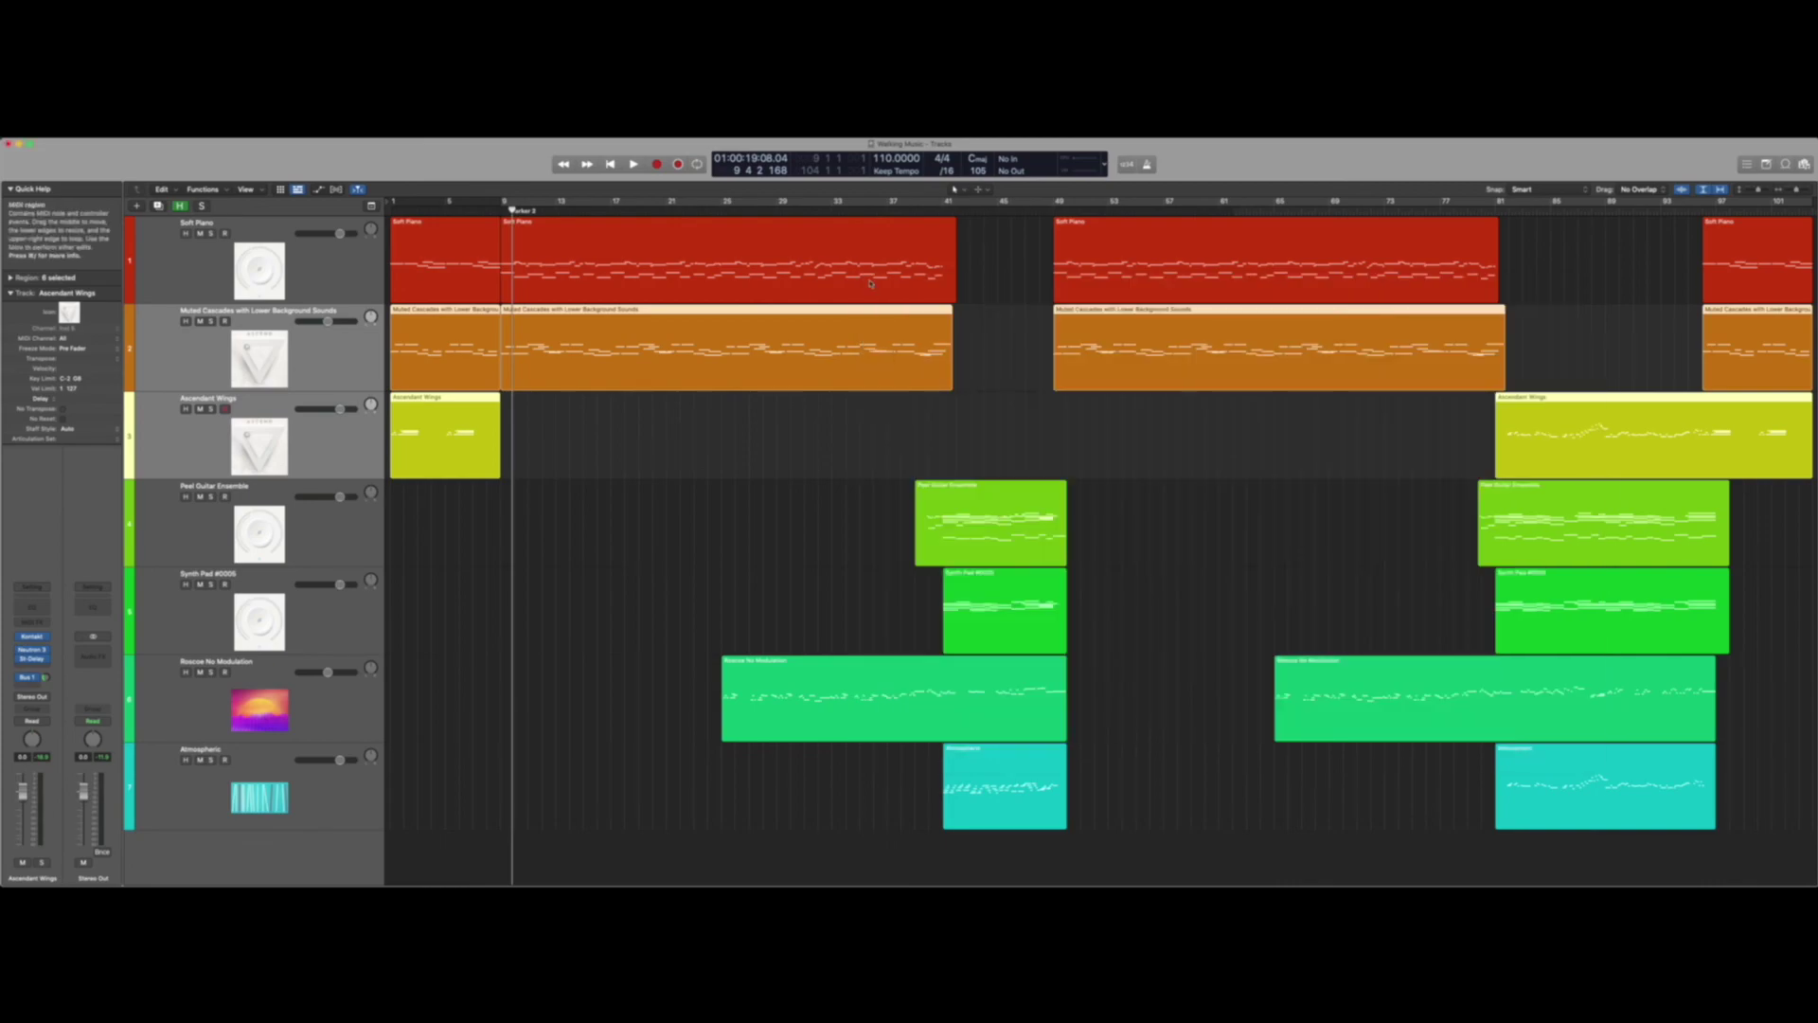
pyautogui.click(748, 528)
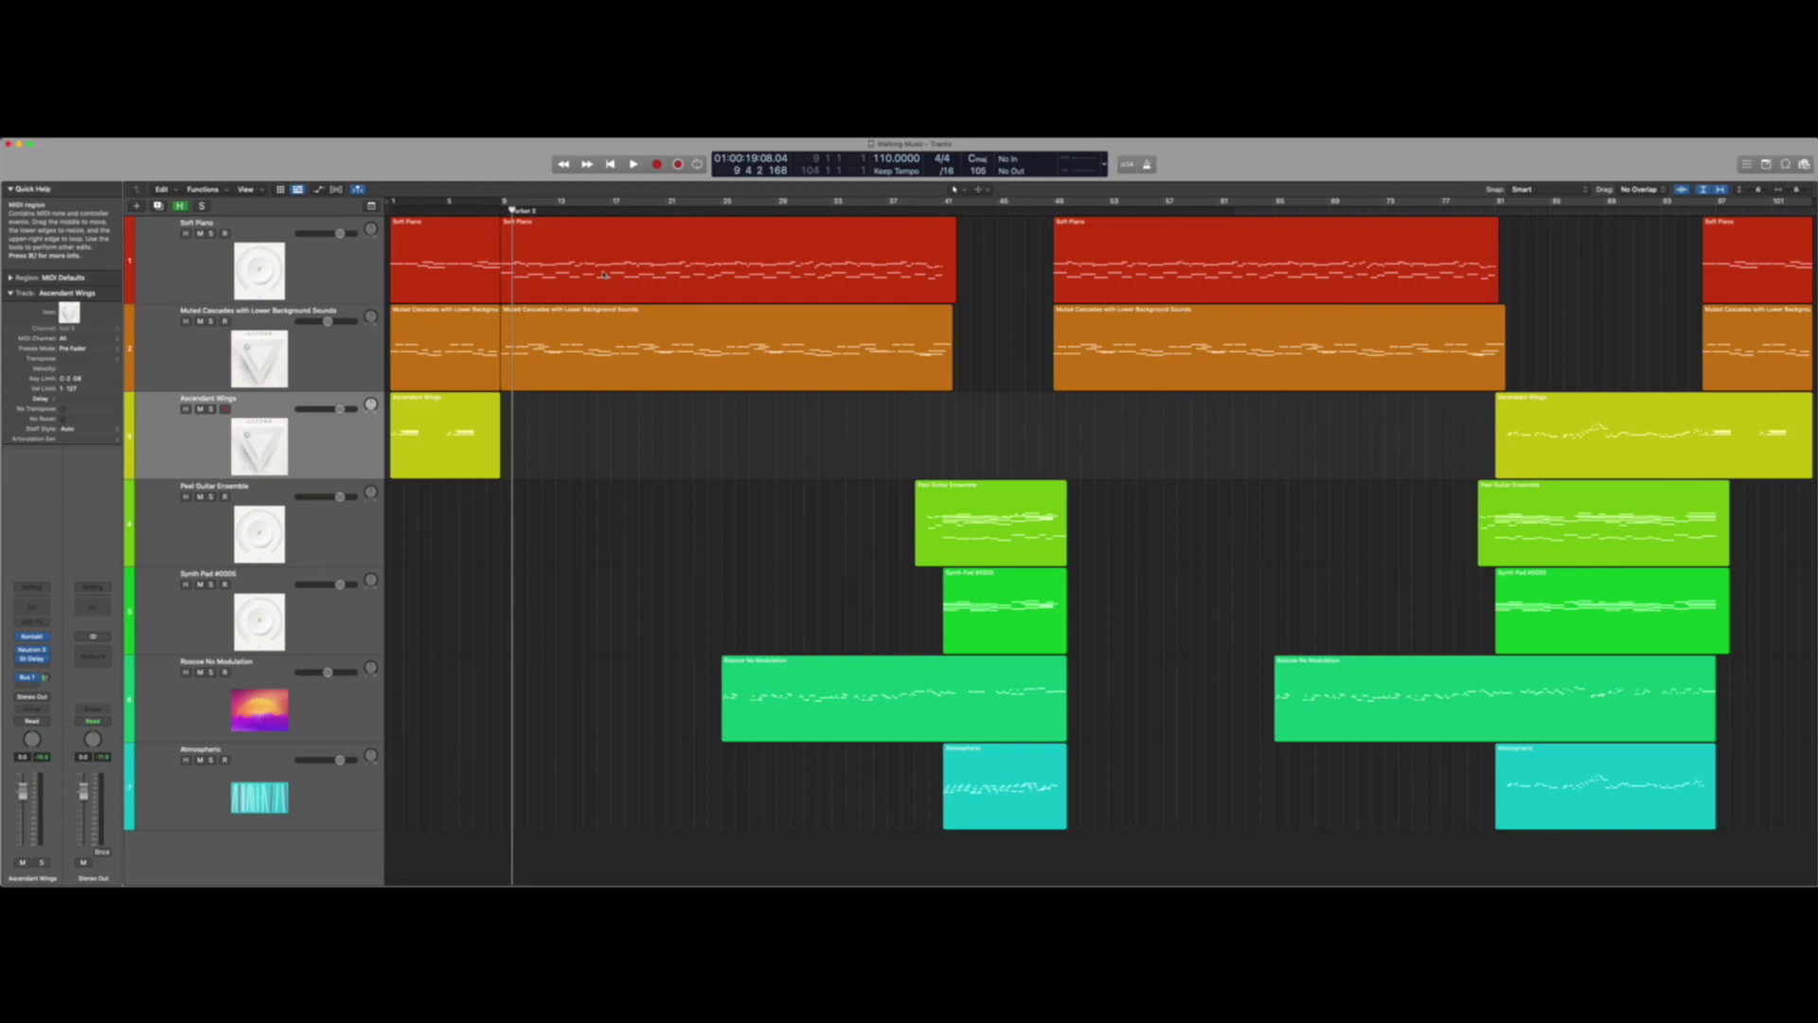